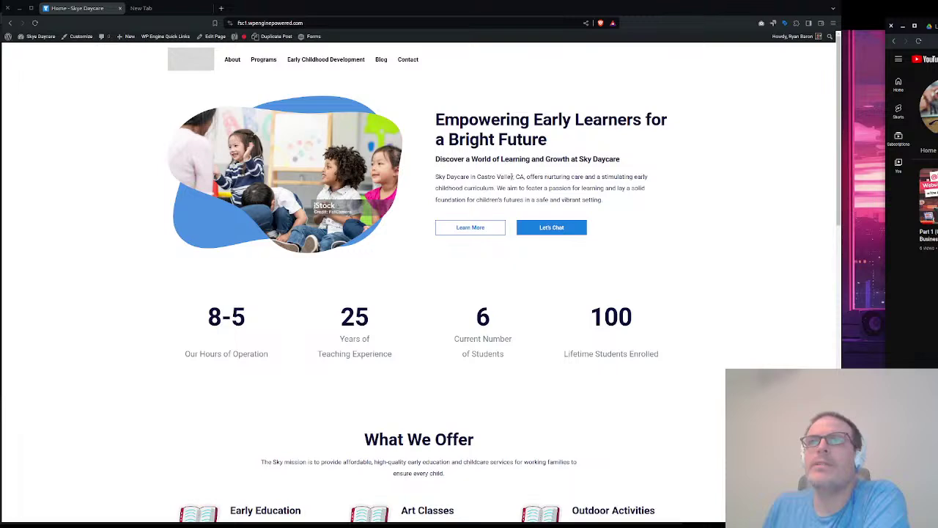
Review the Skye Daycare homepage from the hero section down through the parent testimonials and return to its beginning
scroll(455, 283, "down", 5)
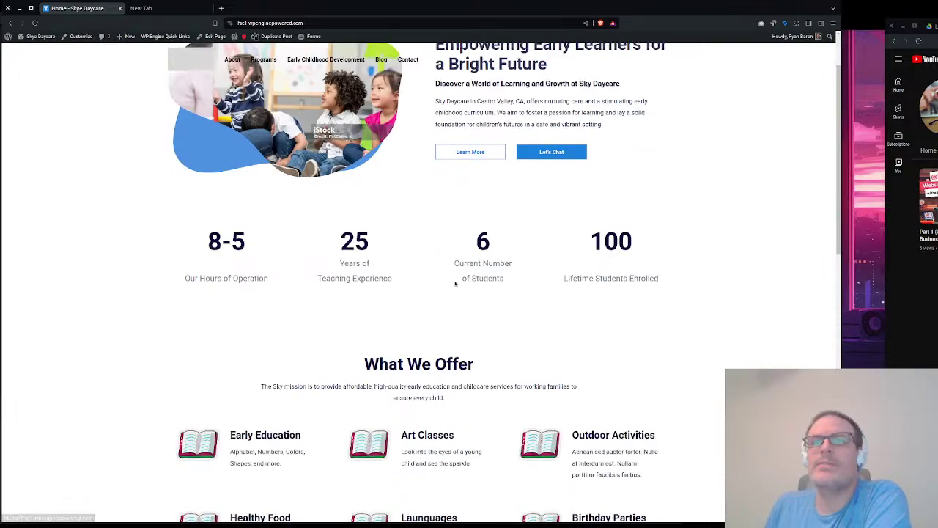
scroll(454, 284, "down", 3)
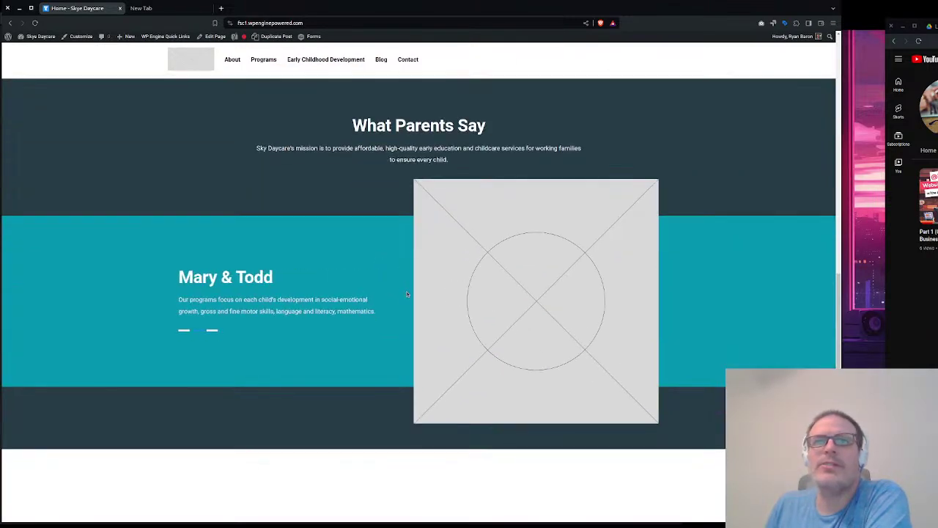
scroll(406, 287, "down", 2)
scroll(411, 319, "up", 10)
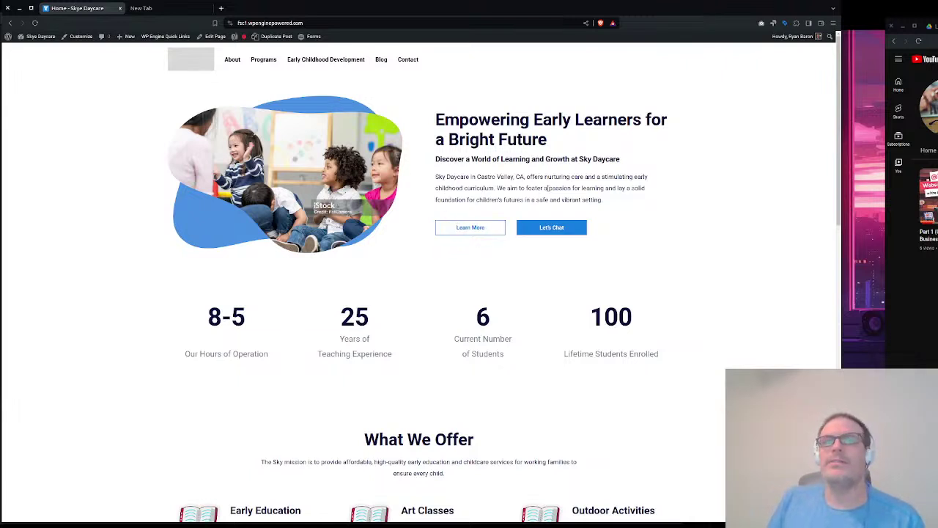
scroll(542, 242, "down", 1)
scroll(543, 241, "up", 1)
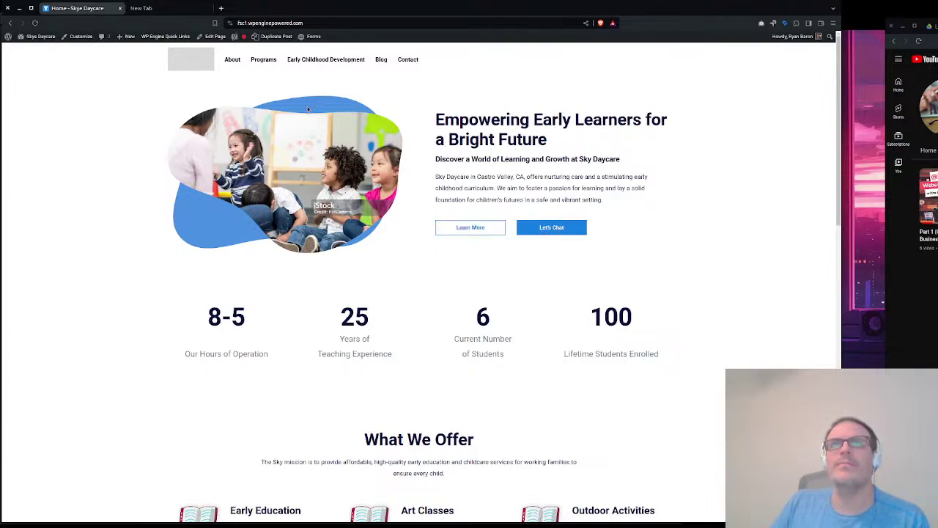
scroll(546, 380, "down", 3)
scroll(531, 382, "up", 3)
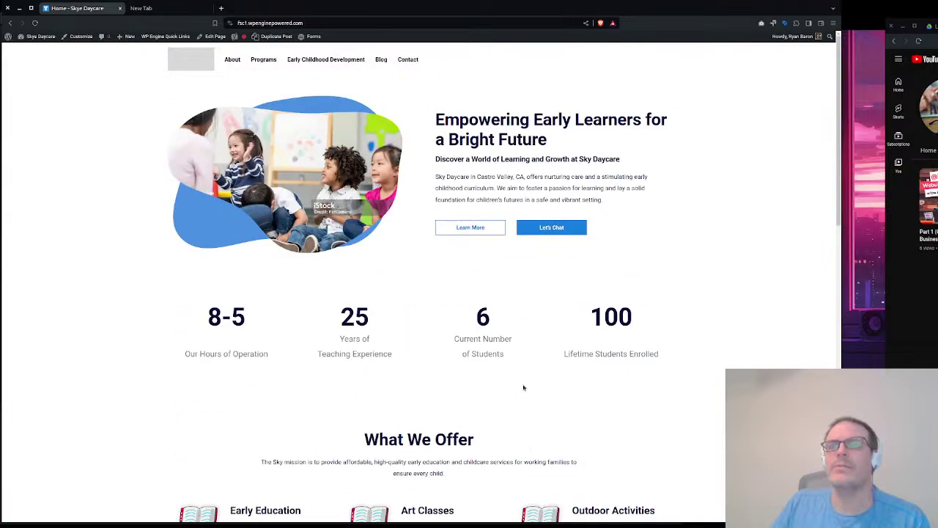
scroll(530, 384, "down", 6)
scroll(524, 387, "down", 3)
scroll(524, 387, "up", 9)
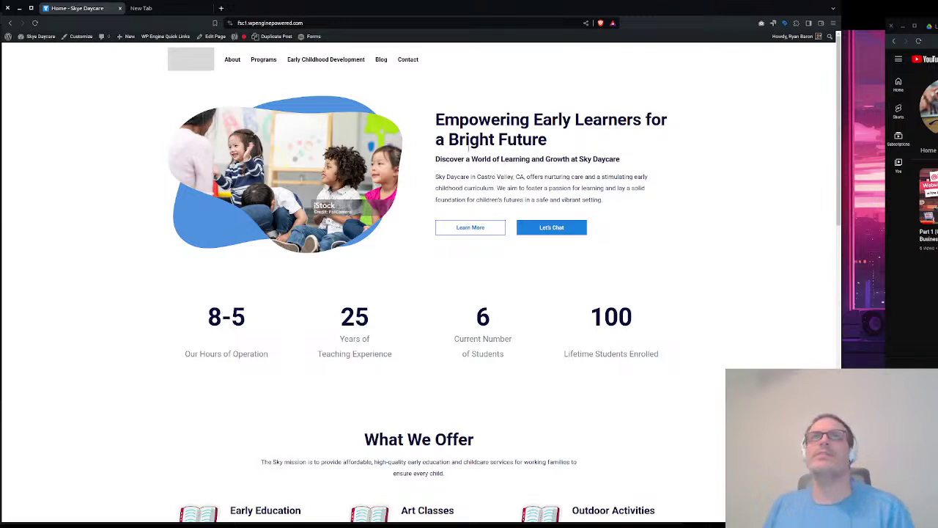
Switch to the WEBSITE-fsc project in Visual Studio Code, enlarge its window, and open custom.scss from the theme's styles folder
mouse_move(355, 525)
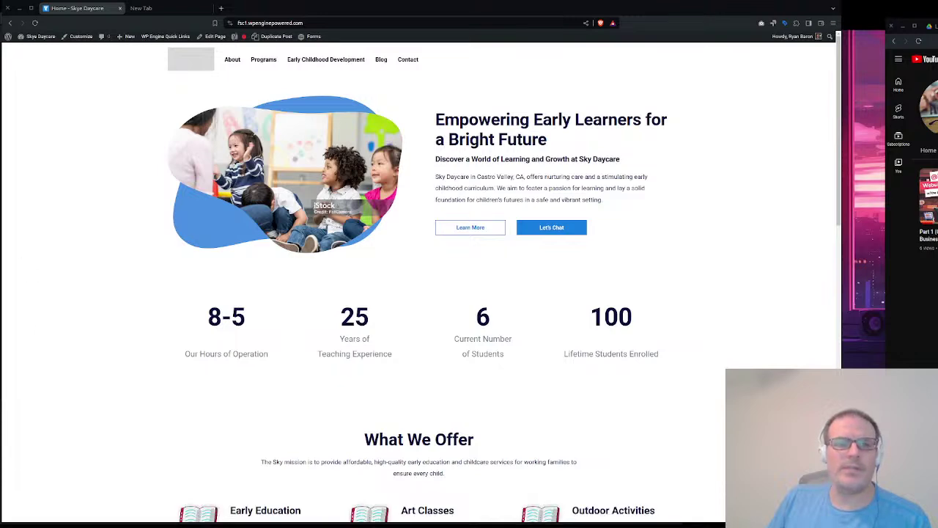
left_click_drag(0, 41, 143, 21)
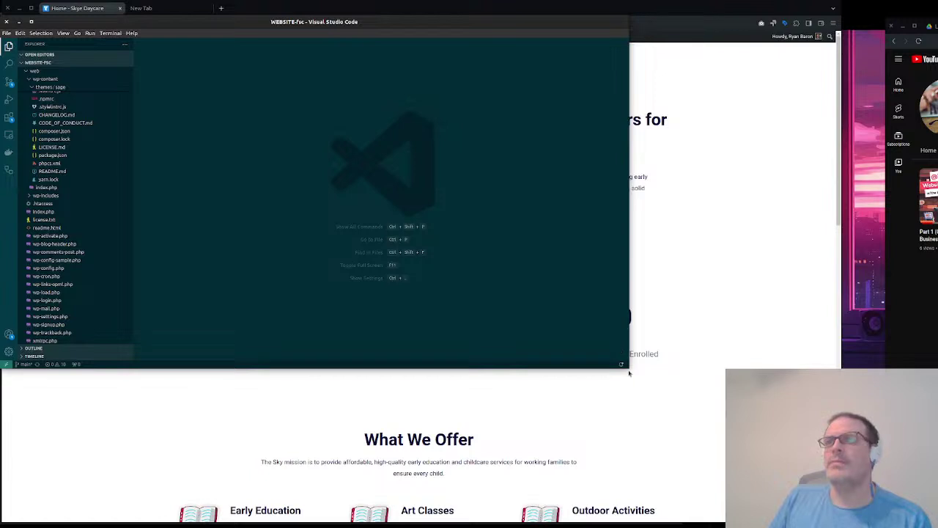
key("super+Up")
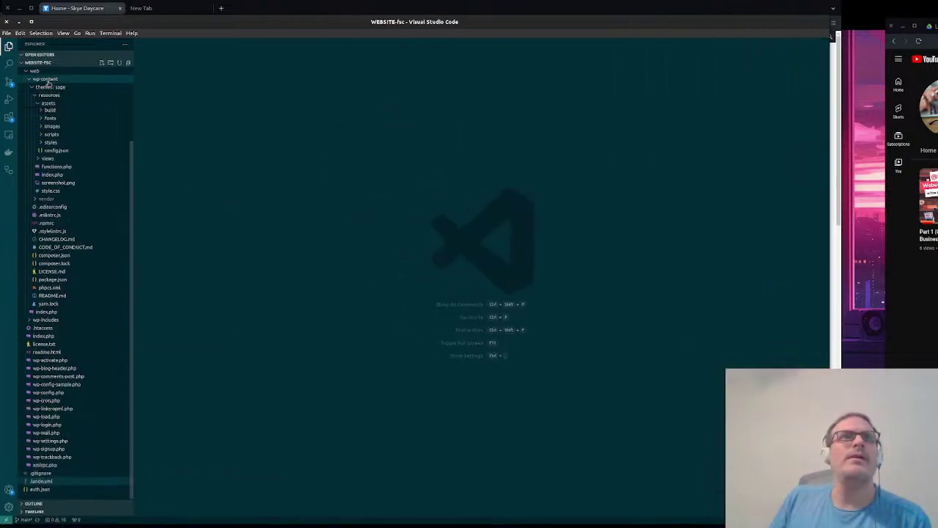
left_click(52, 142)
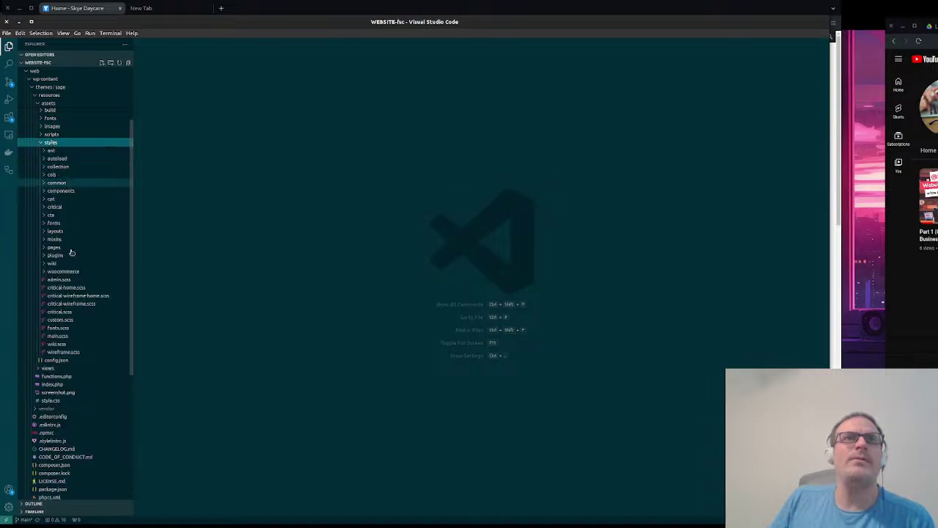
left_click(60, 319)
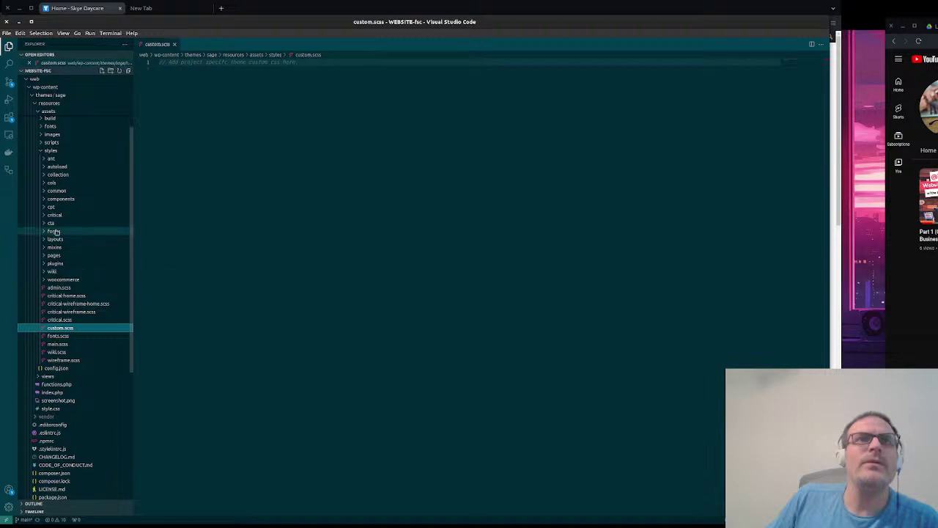
Look at _variables.scss in the common styles folder and open _variables-bs.scss with the theme colors
left_click(57, 191)
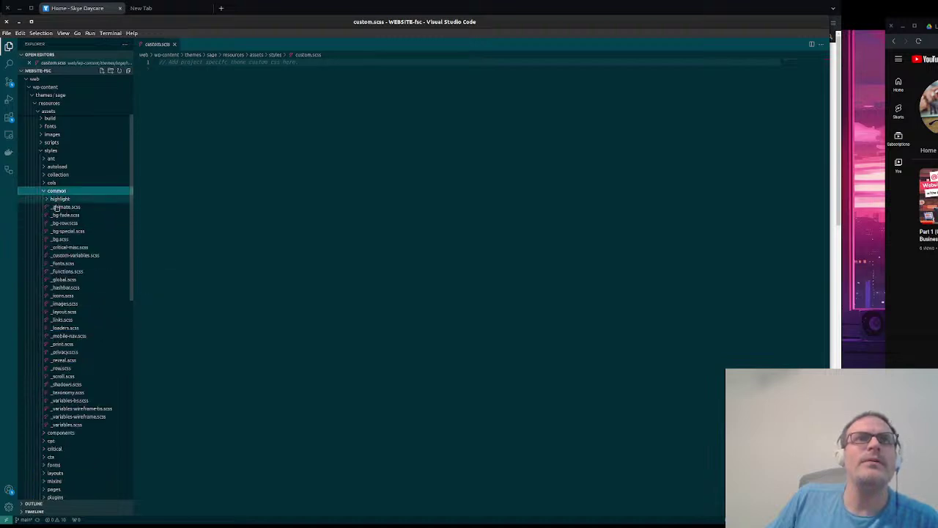
left_click(66, 425)
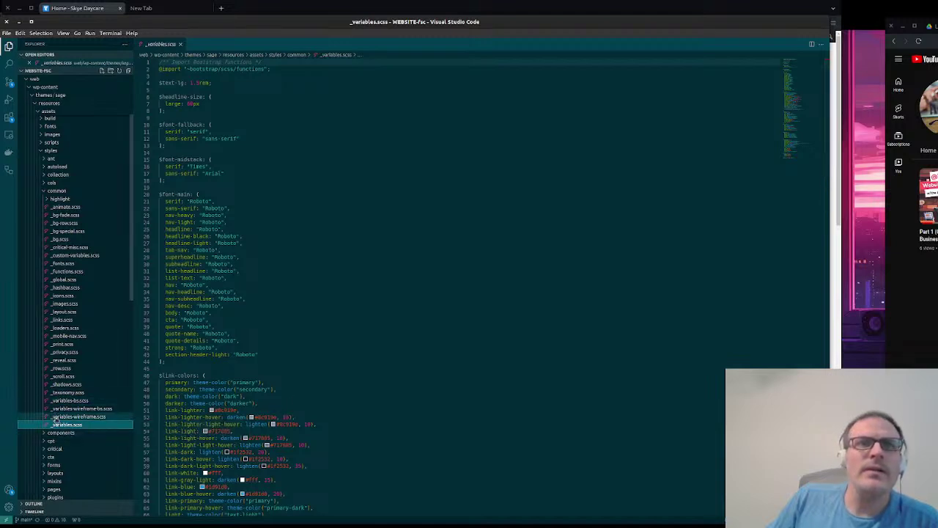
left_click(68, 401)
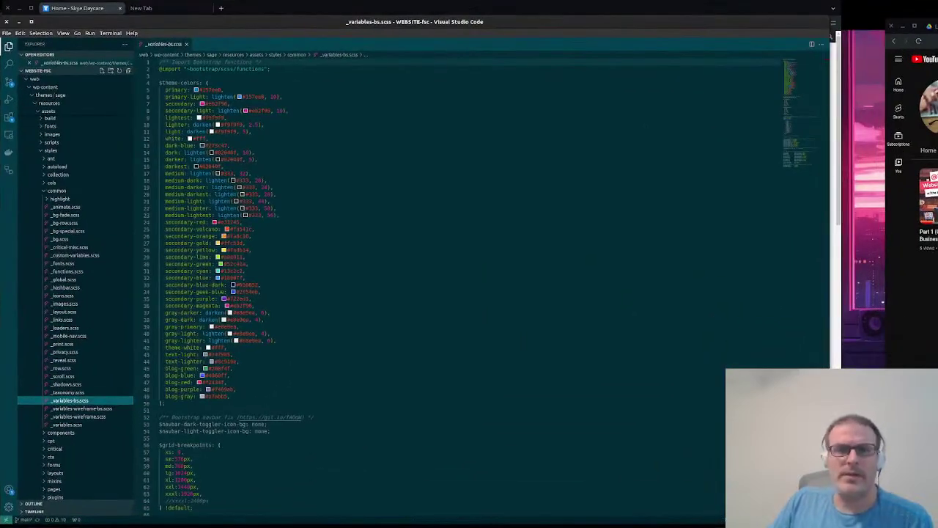
Switch to the ChatGPT conversation, find the suggested website colors, and copy the Sky Blue primary hex code 4A90E2
key("alt+Tab")
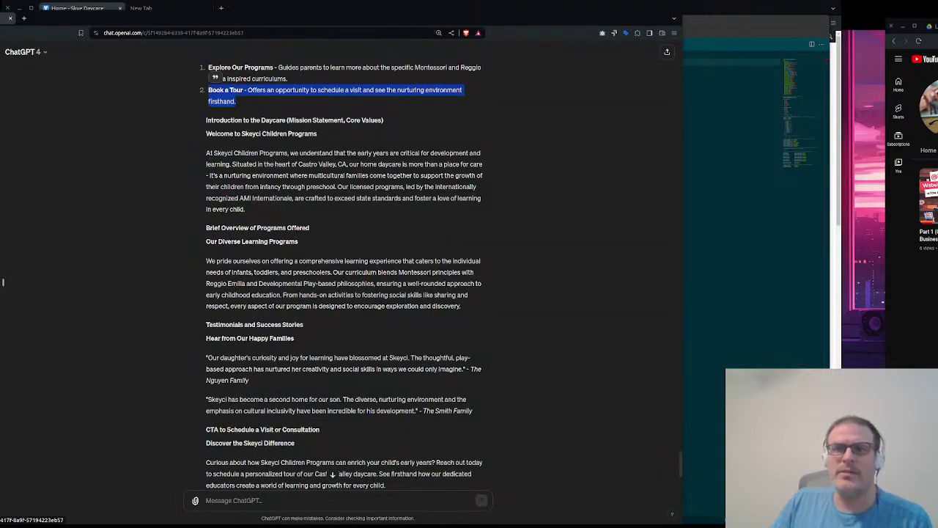
scroll(317, 281, "up", 15)
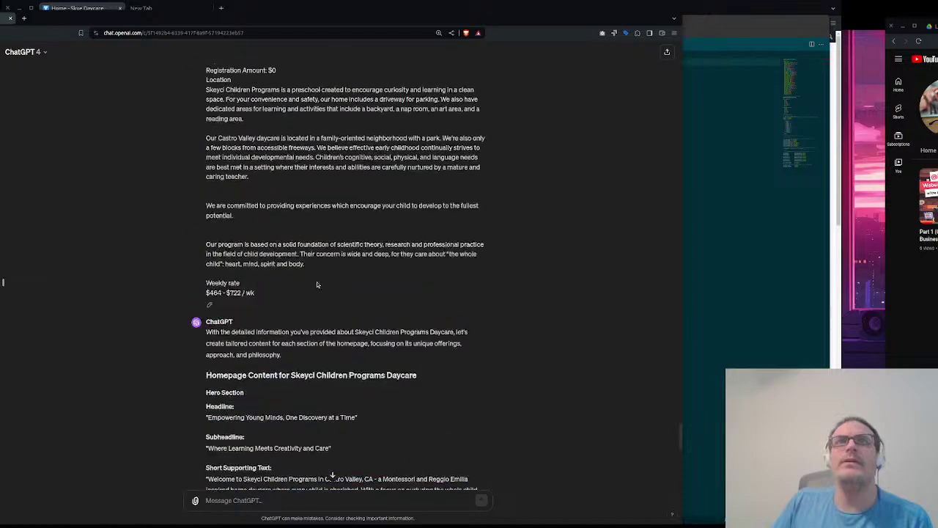
scroll(336, 289, "down", 8)
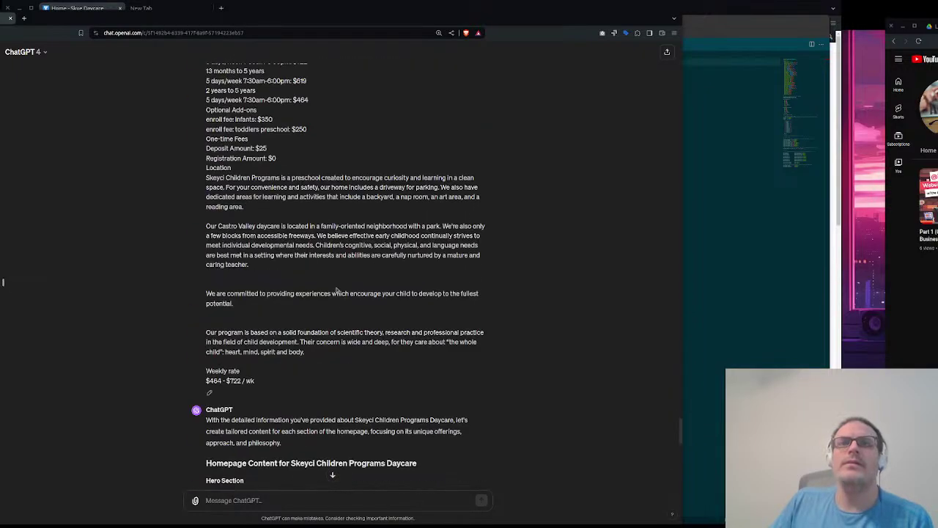
scroll(340, 307, "up", 5)
scroll(339, 308, "up", 10)
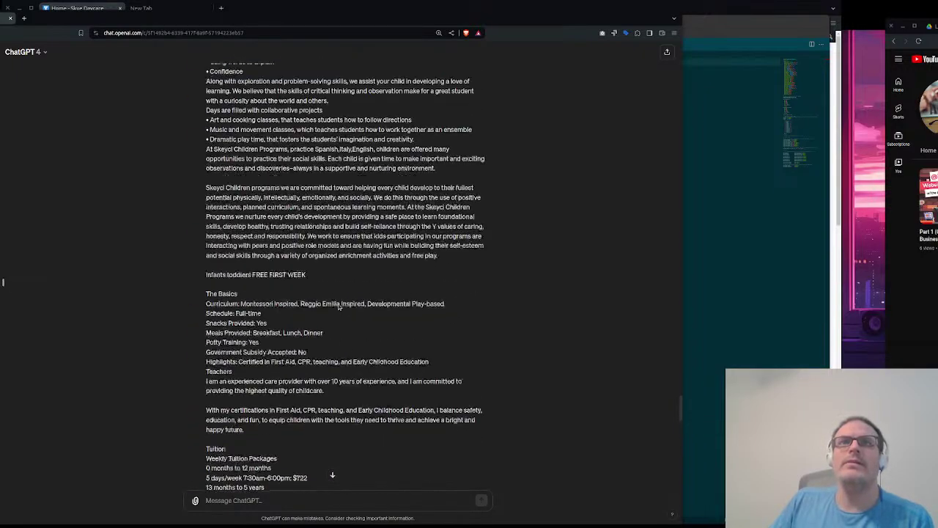
scroll(338, 303, "up", 12)
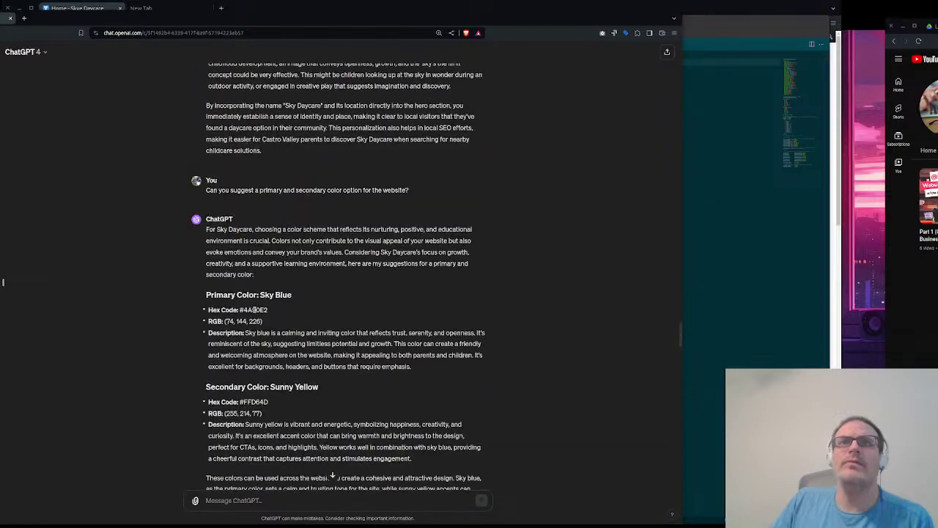
double_click(254, 309)
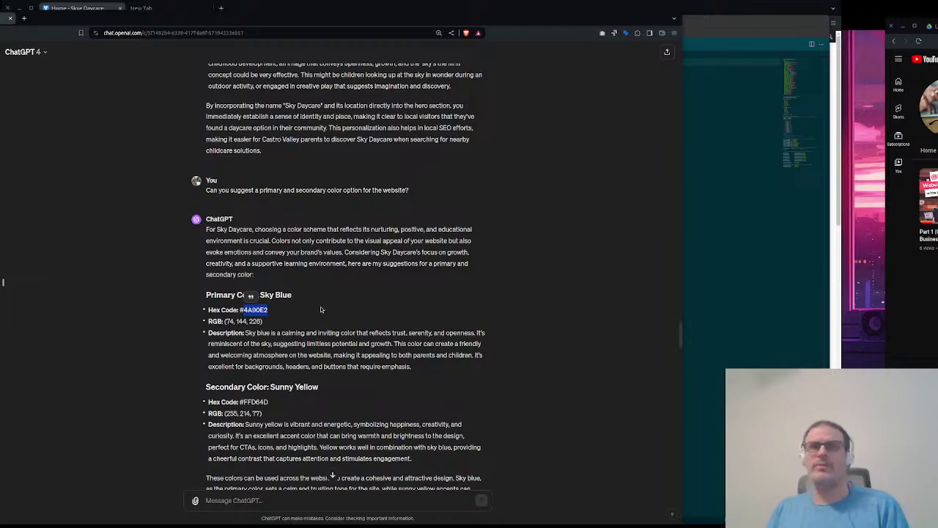
Back in Visual Studio Code, set the primary theme color and the base color of primary-light to #4A90E2
key("alt+Tab")
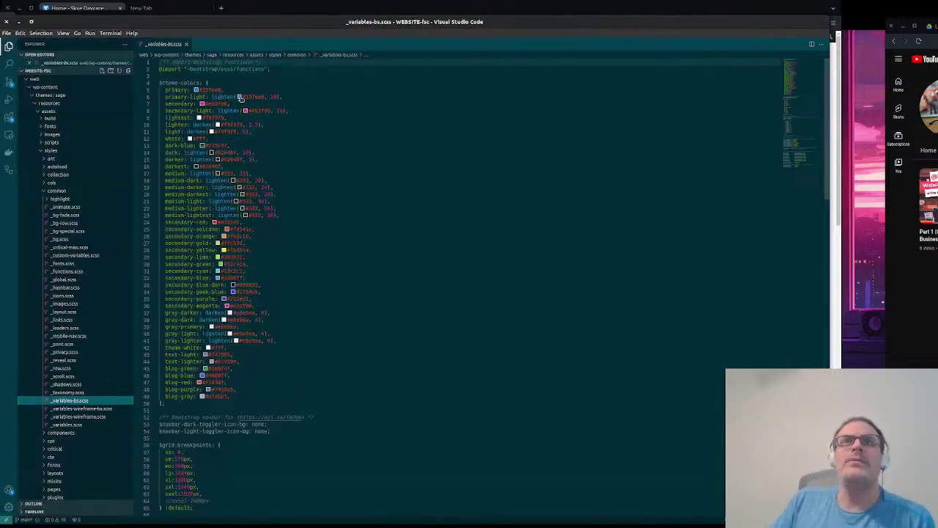
double_click(210, 90)
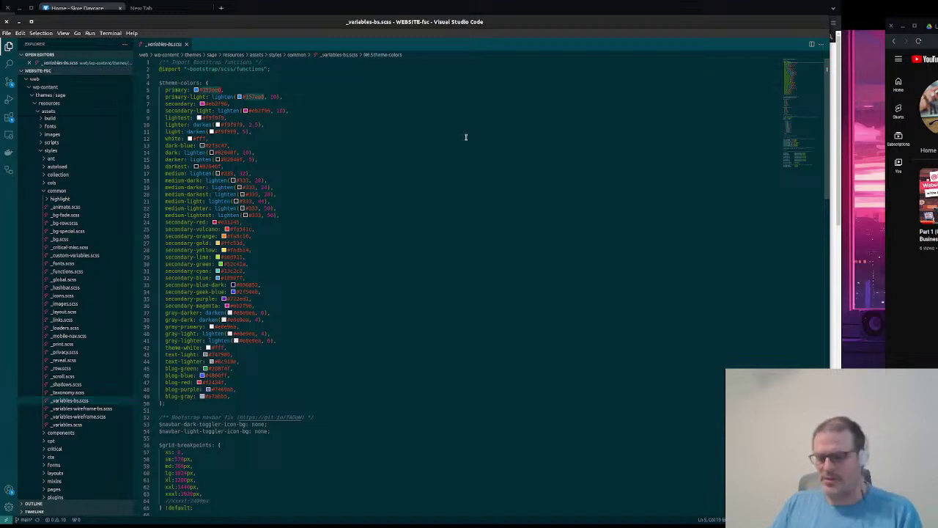
type("0f3963")
left_click(307, 134)
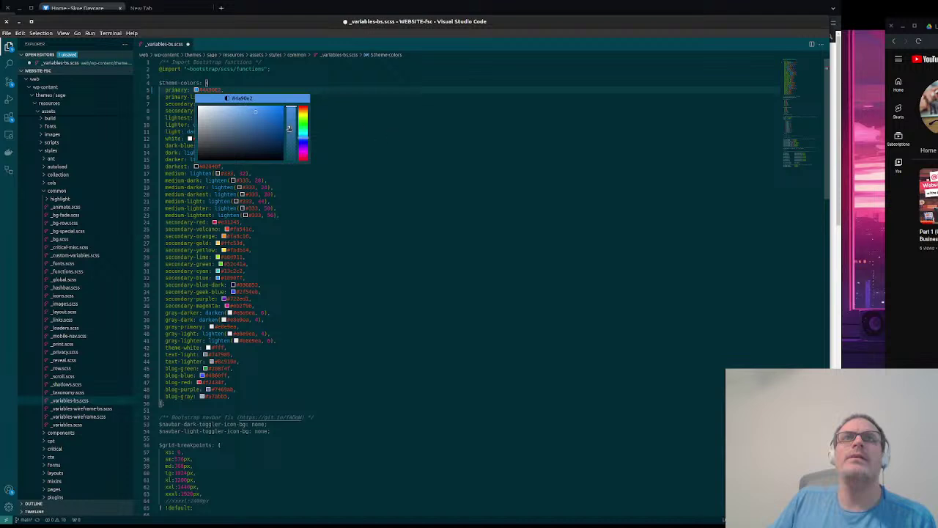
left_click(456, 149)
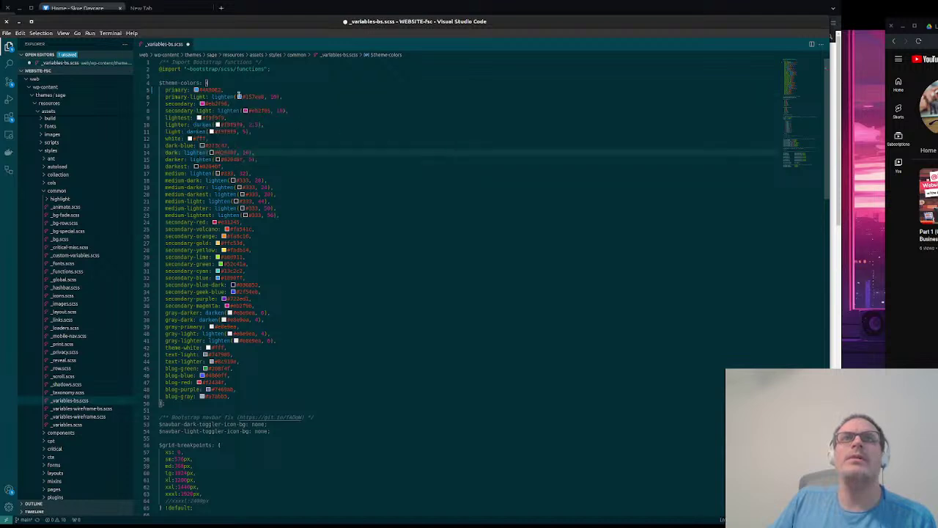
double_click(256, 96)
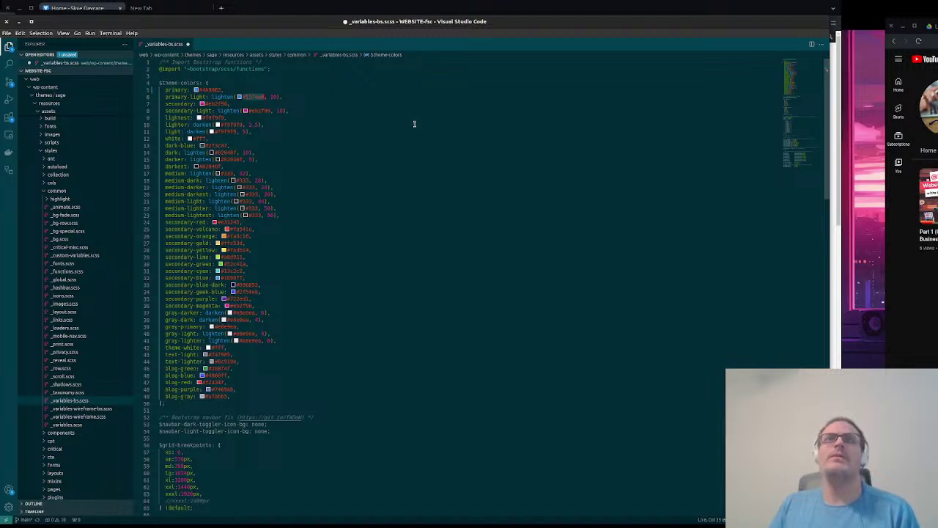
type("#4A90E2")
left_click(313, 116)
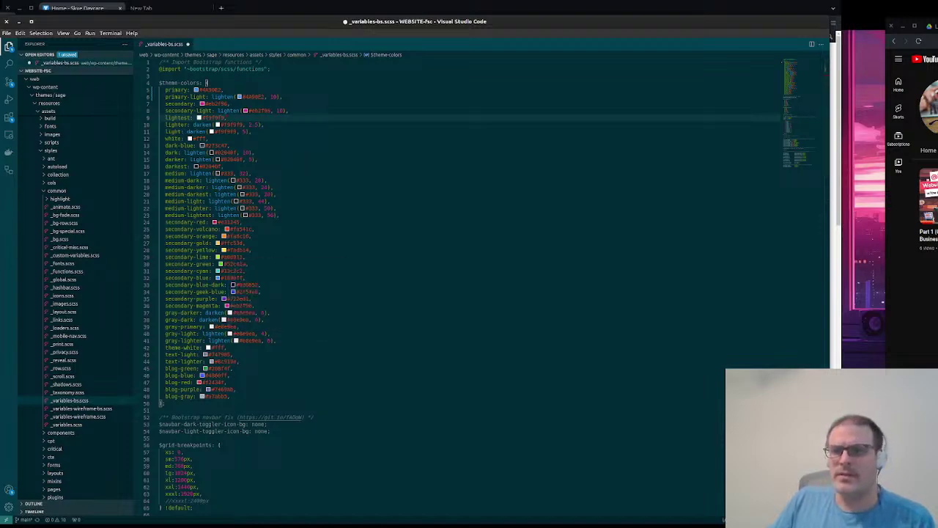
Copy the Sunny Yellow secondary hex code FFD64D from the ChatGPT conversation and return to Visual Studio Code
key("alt+Tab")
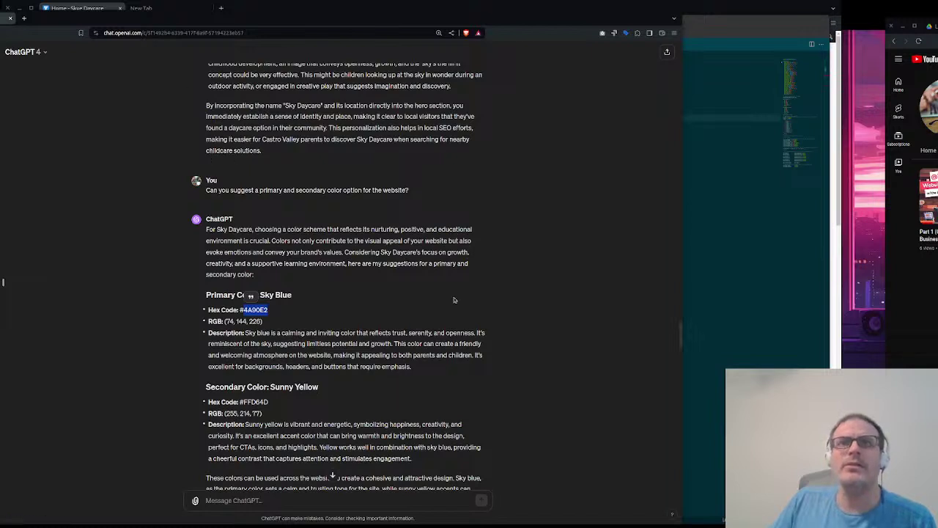
double_click(254, 402)
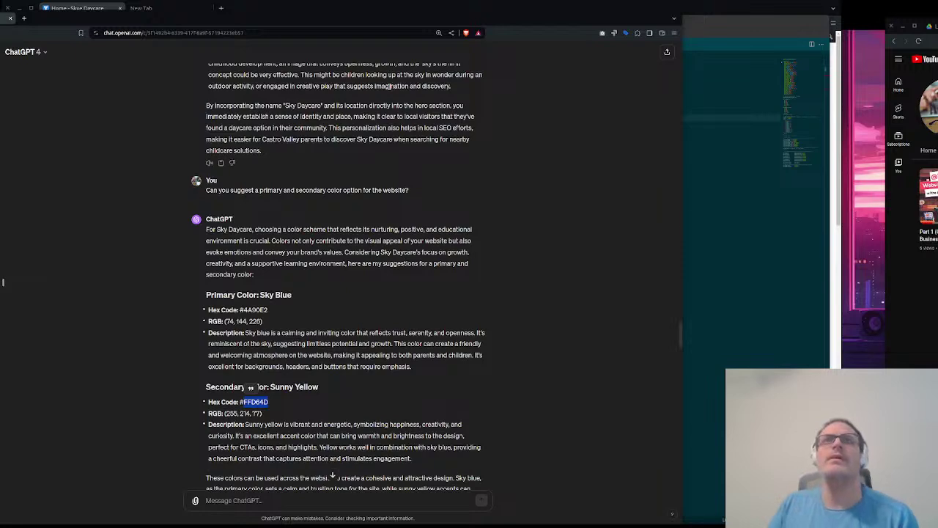
left_click(766, 31)
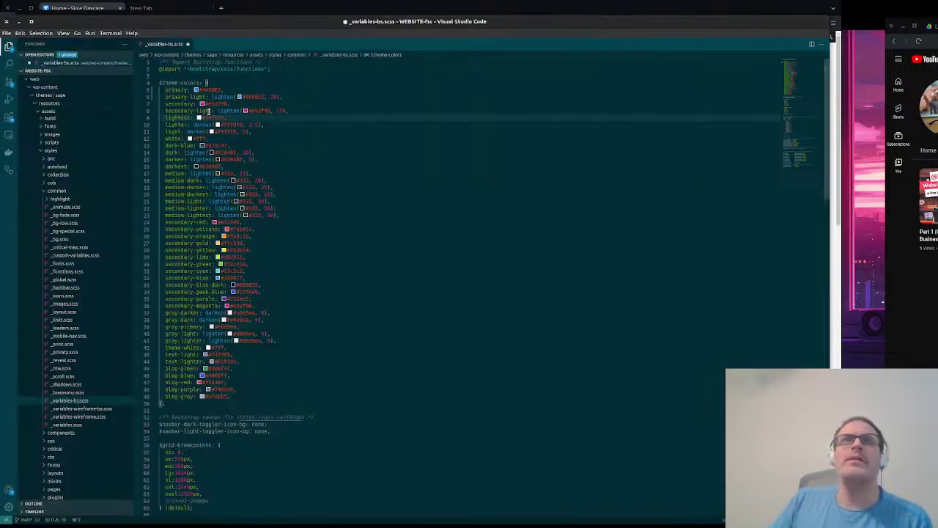
Set the secondary theme color and the base color of secondary-light to #FFD64D
mouse_move(211, 146)
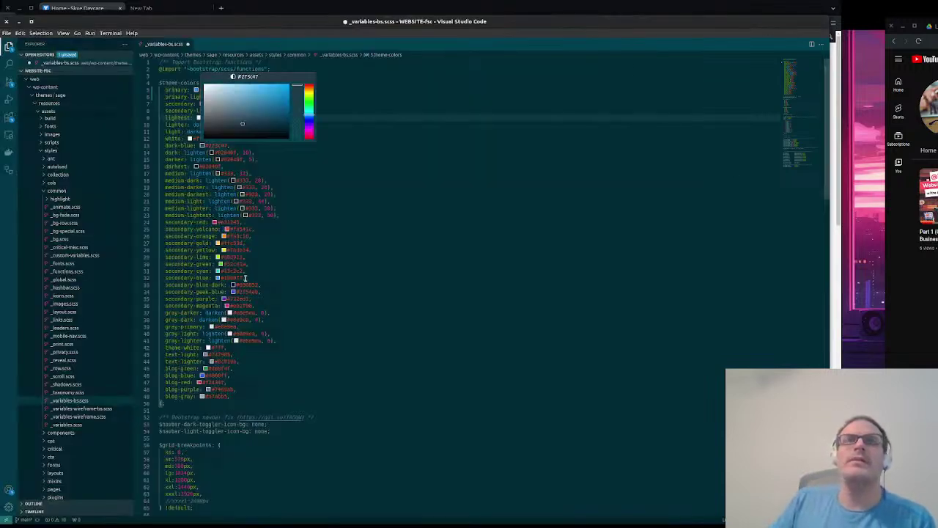
left_click(339, 269)
mouse_move(221, 120)
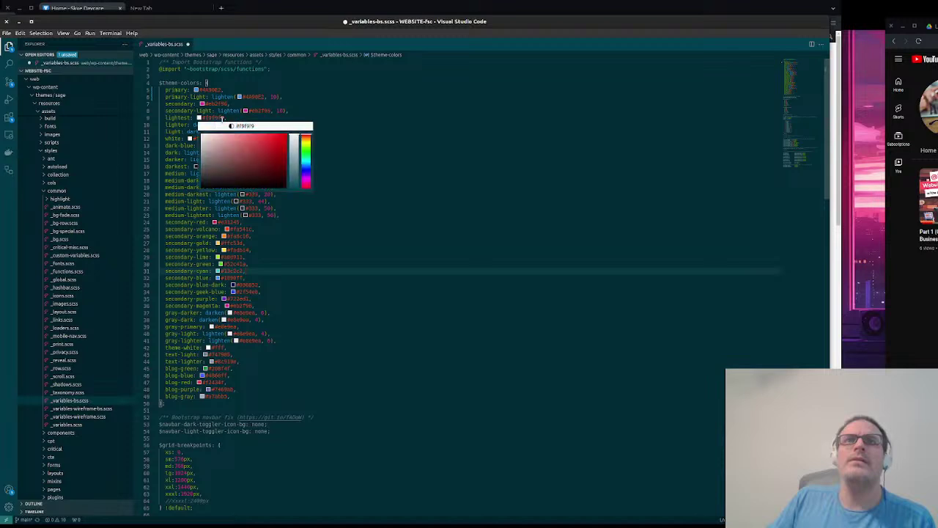
left_click(464, 156)
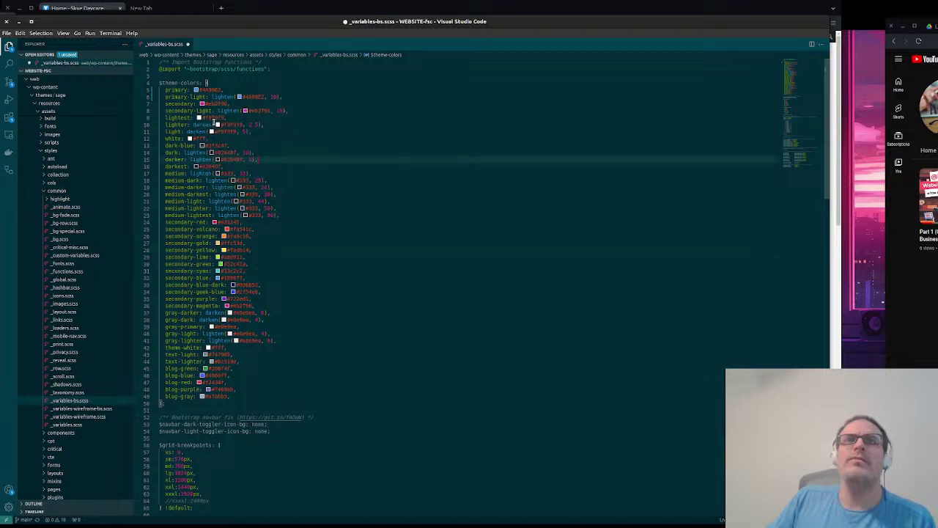
left_click(209, 103)
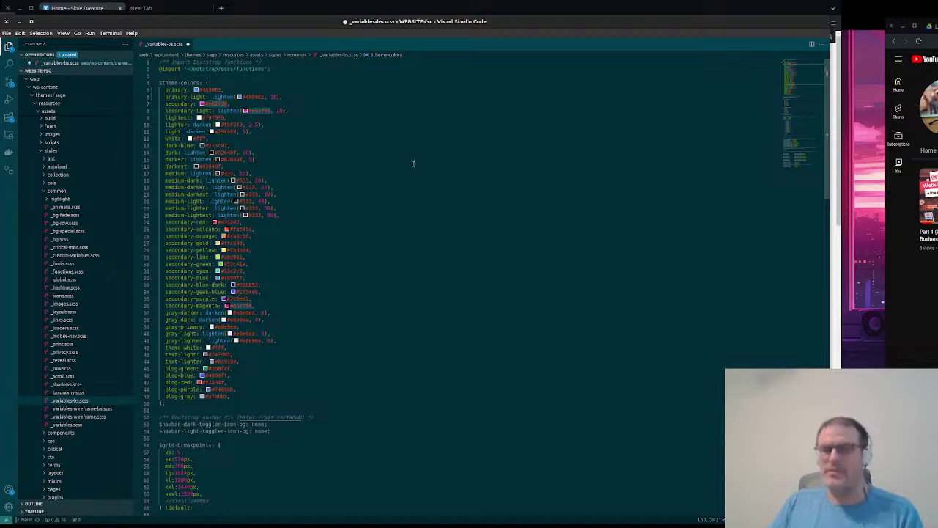
left_click(286, 110)
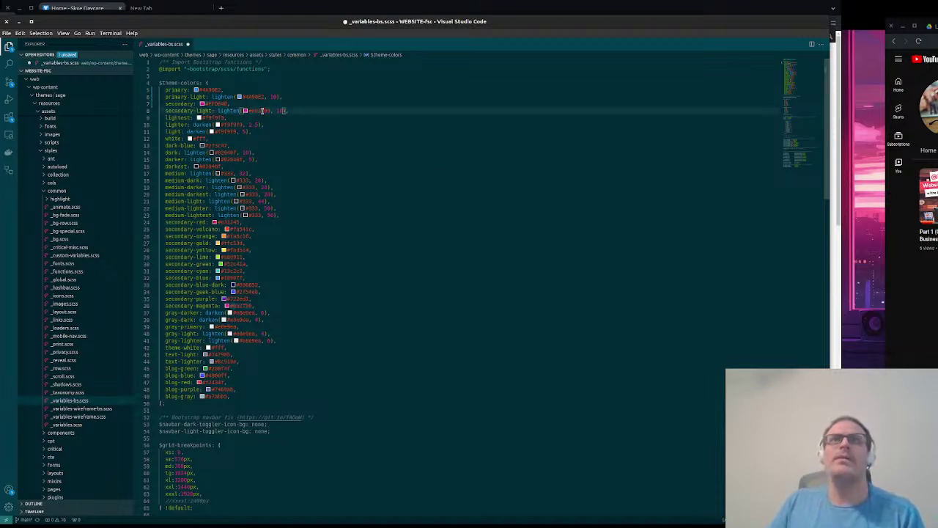
left_click(350, 137)
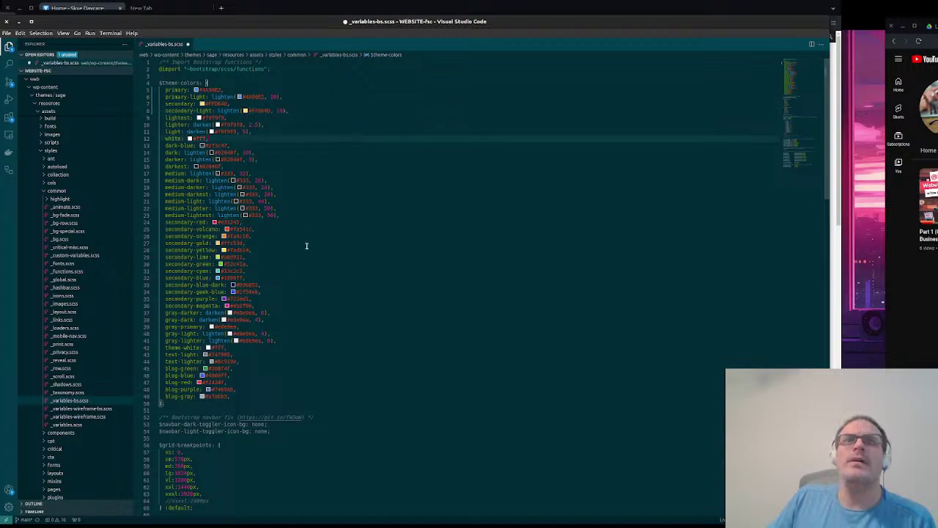
Save _variables-bs.scss, switch to a new terminal window and change to the development directory
left_click(306, 223)
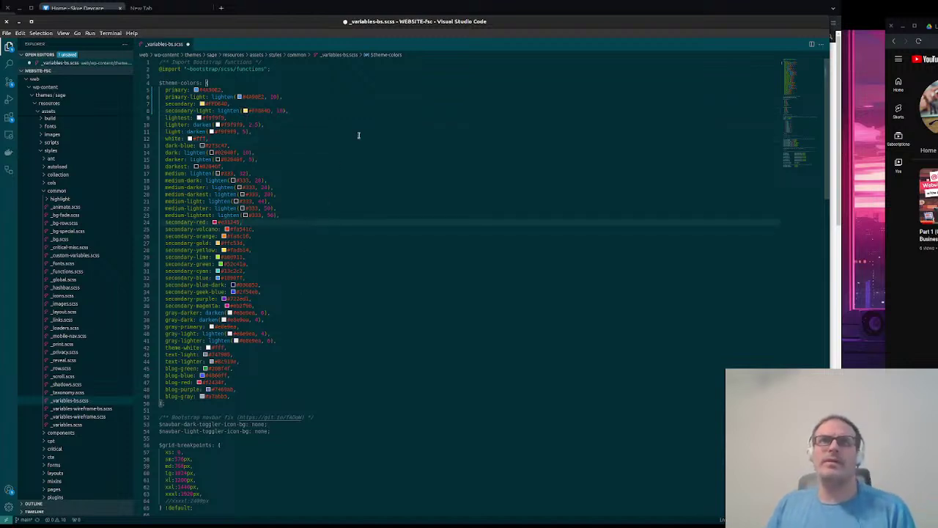
key("ctrl+s")
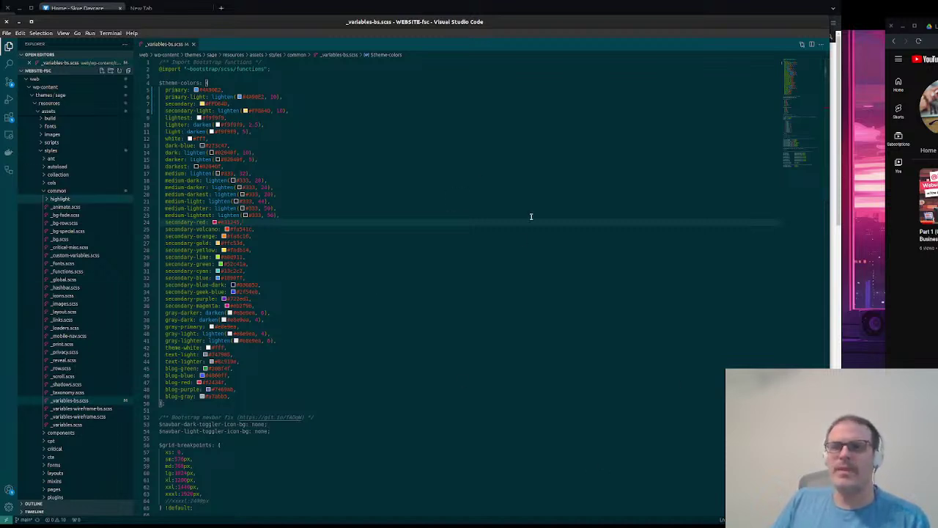
mouse_move(165, 517)
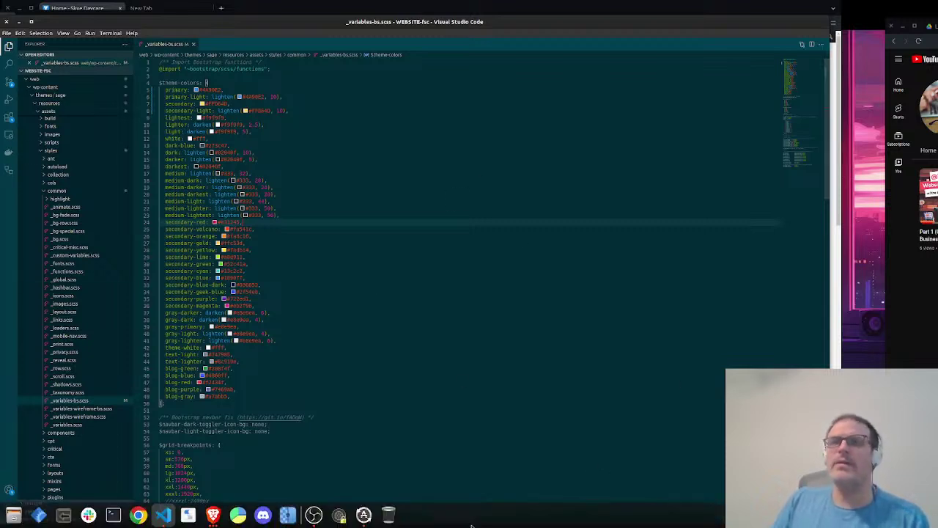
left_click(113, 515)
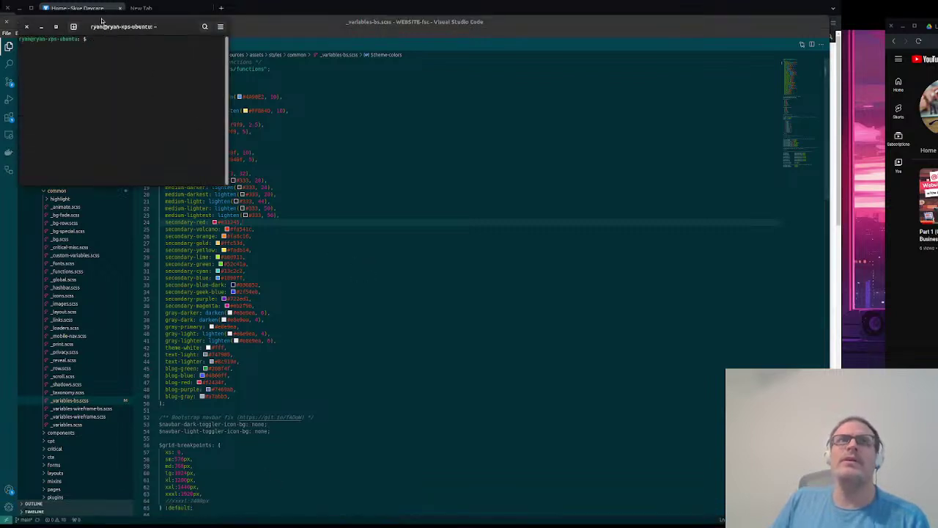
left_click_drag(86, 26, 646, 63)
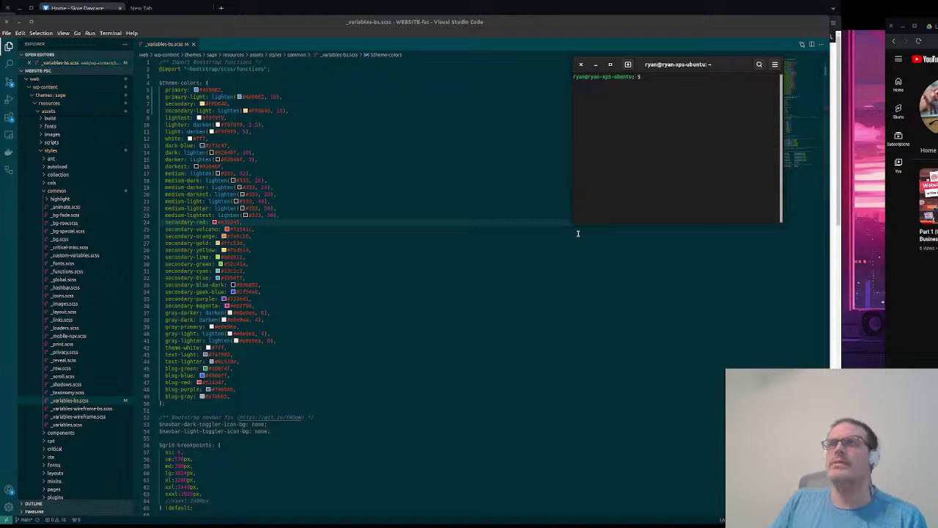
left_click_drag(575, 221, 462, 310)
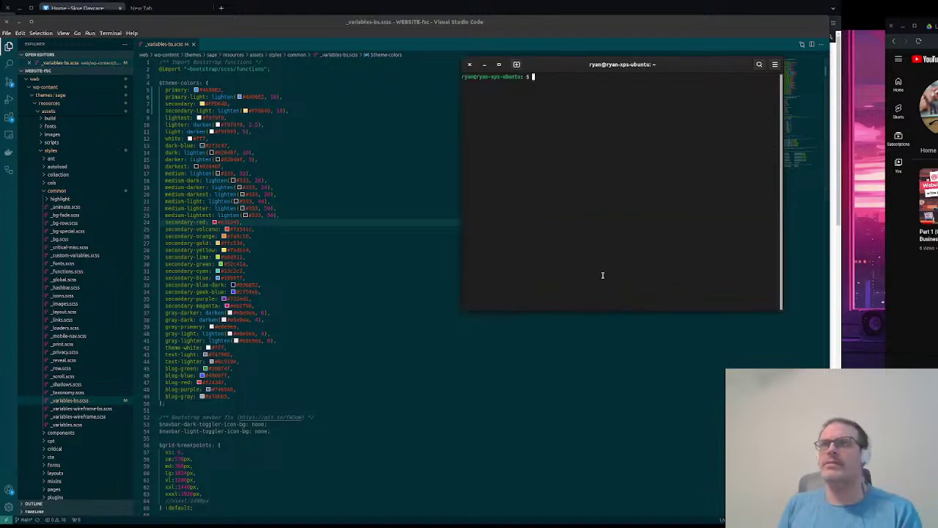
left_click_drag(552, 64, 937, 132)
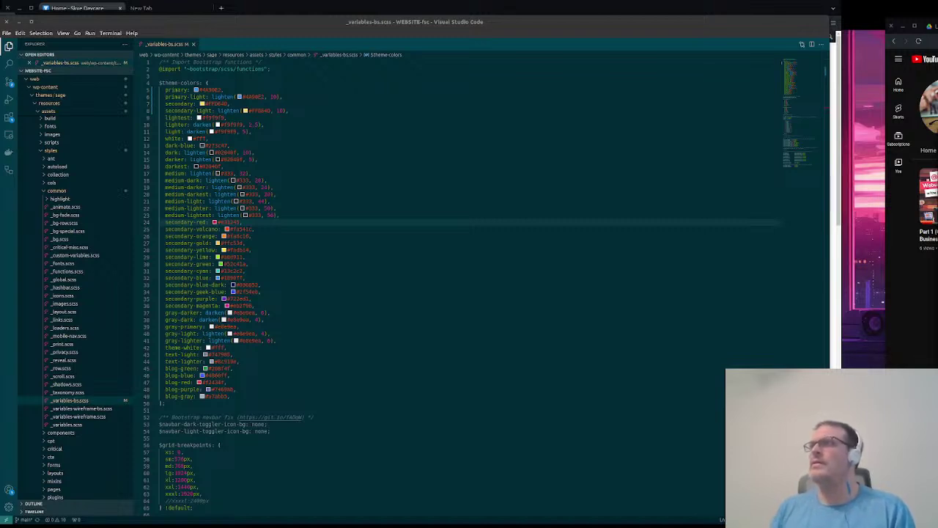
left_click_drag(937, 140, 521, 23)
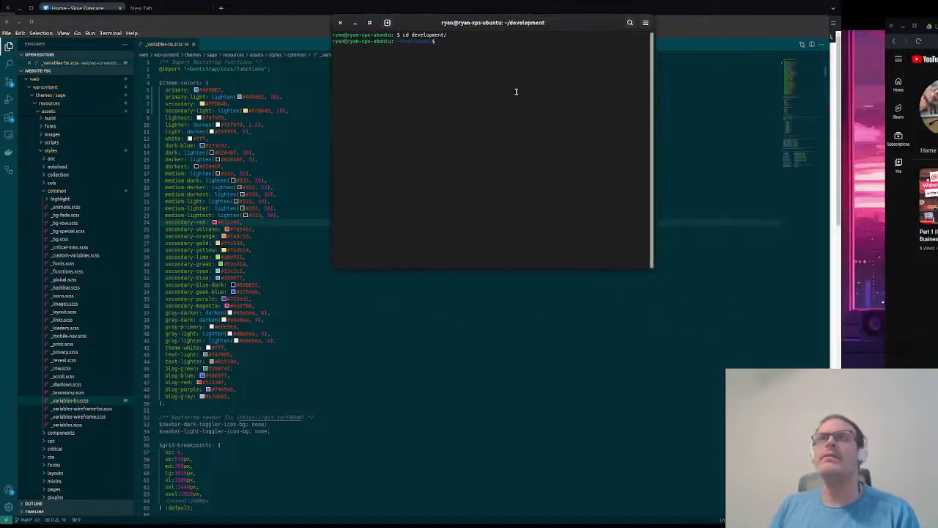
Change into fsc and its WEBSITE-fsc subdirectory, listing the contents of each
type("cd f")
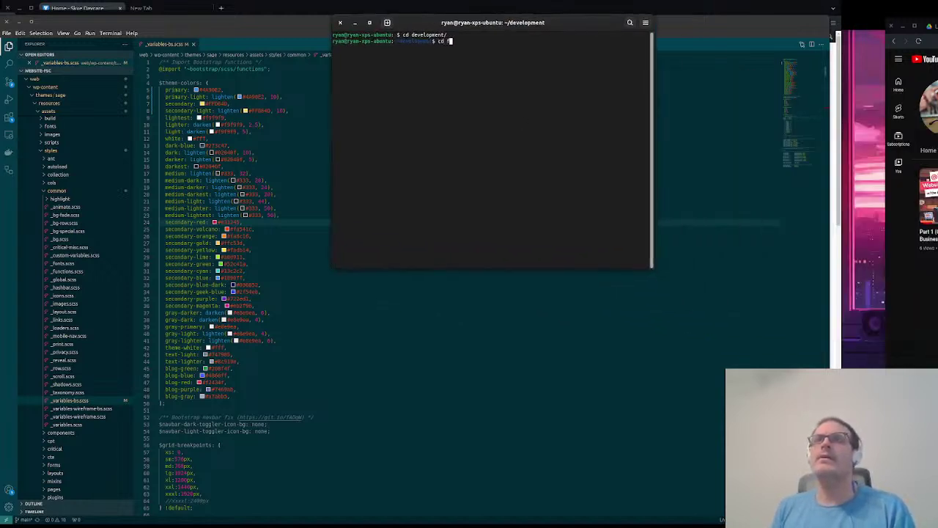
type("sc/")
key("Return")
type("ls")
key("Return")
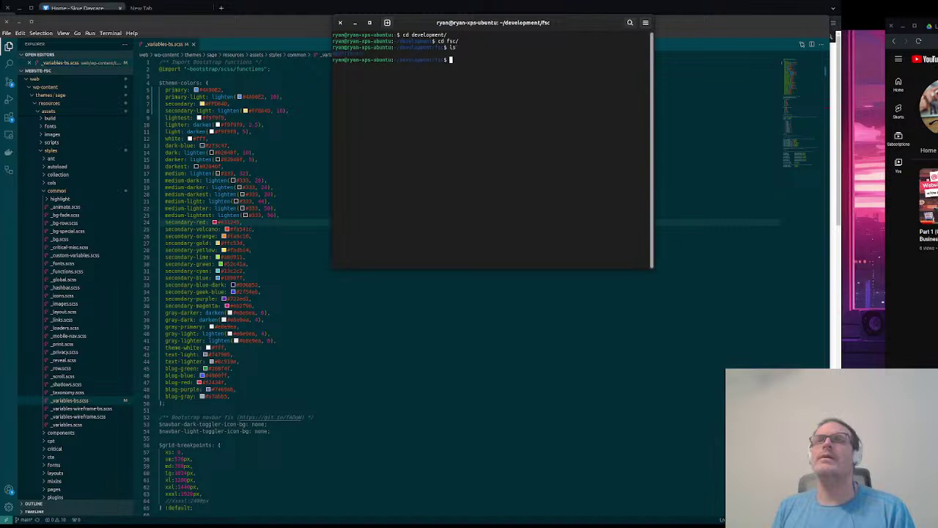
type("cd s")
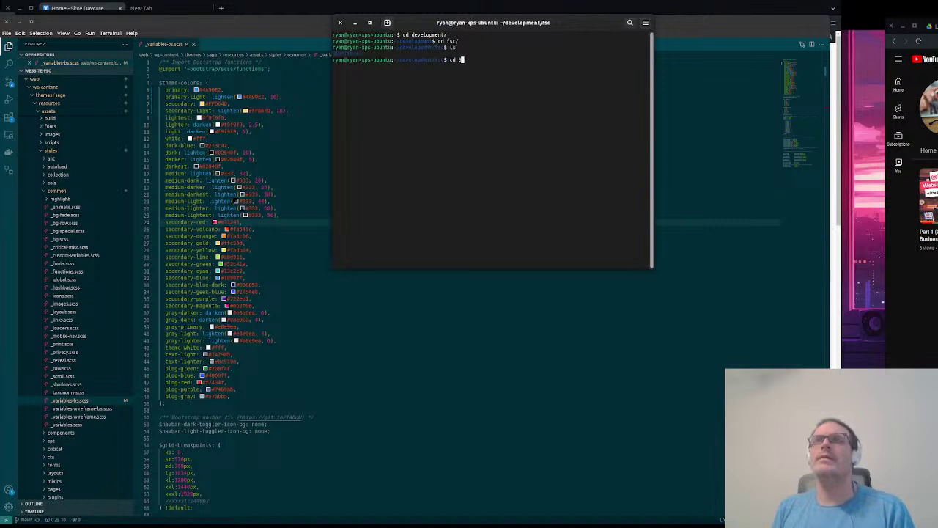
key("Tab")
key("Return")
type("ls")
key("Return")
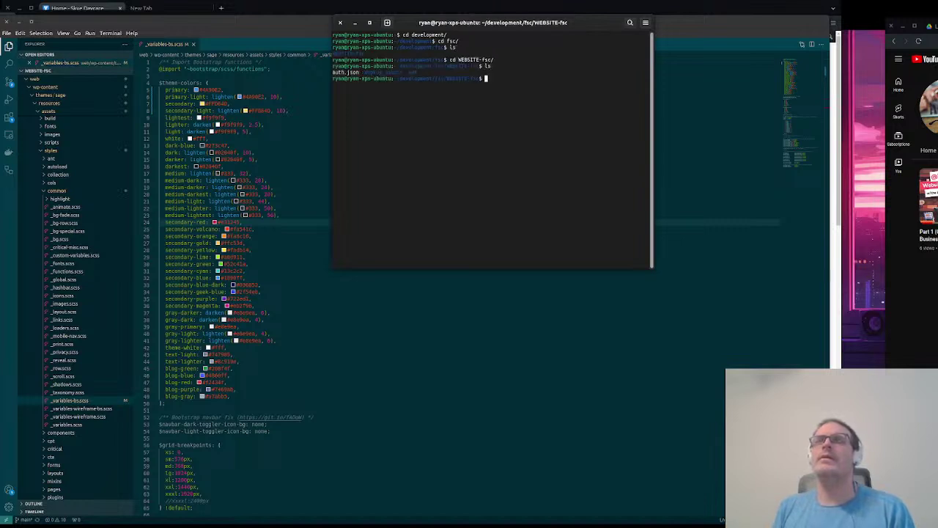
Check the repository's git status and enlarge the terminal window to read the modified file paths
type("git stautus")
key("Return")
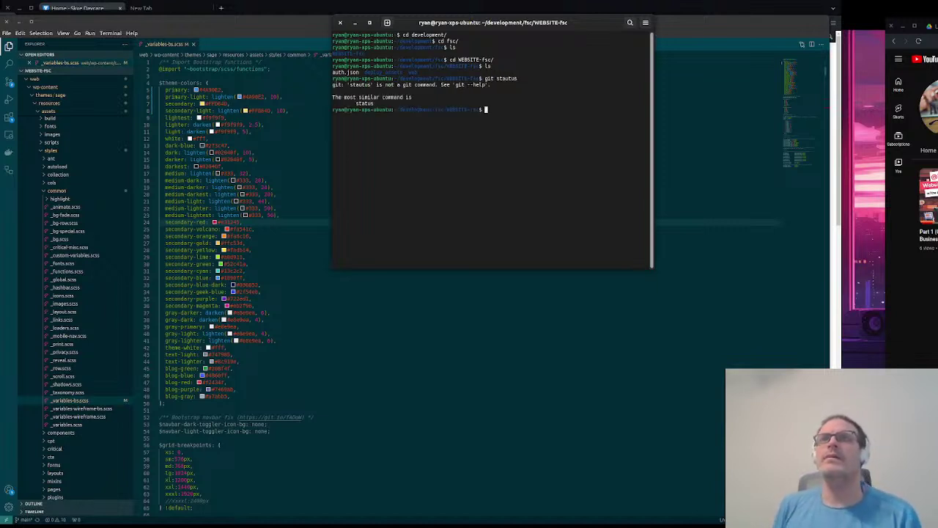
type("git status")
key("Return")
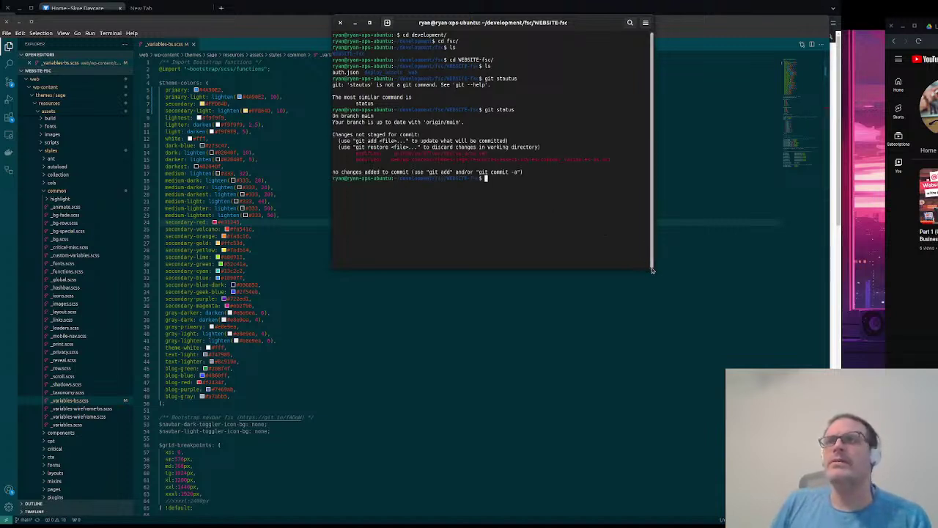
left_click_drag(653, 270, 771, 362)
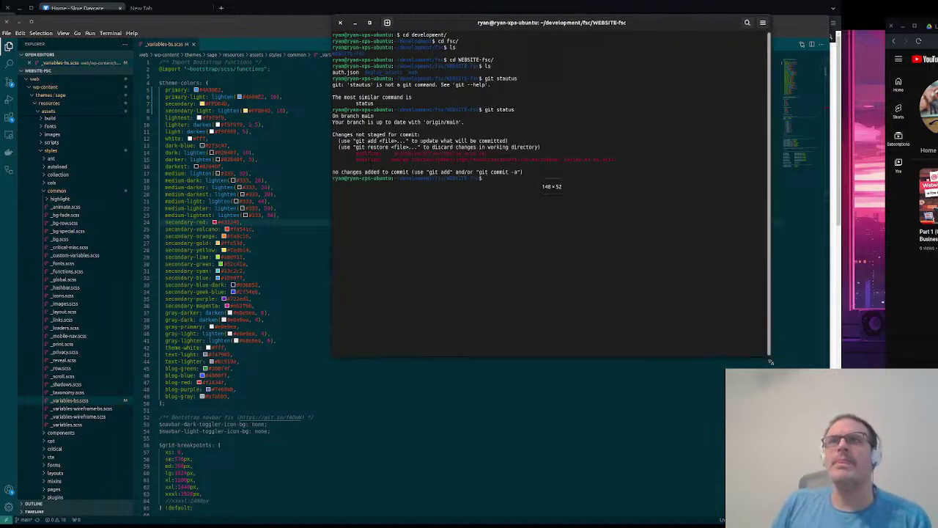
left_click_drag(449, 26, 438, 130)
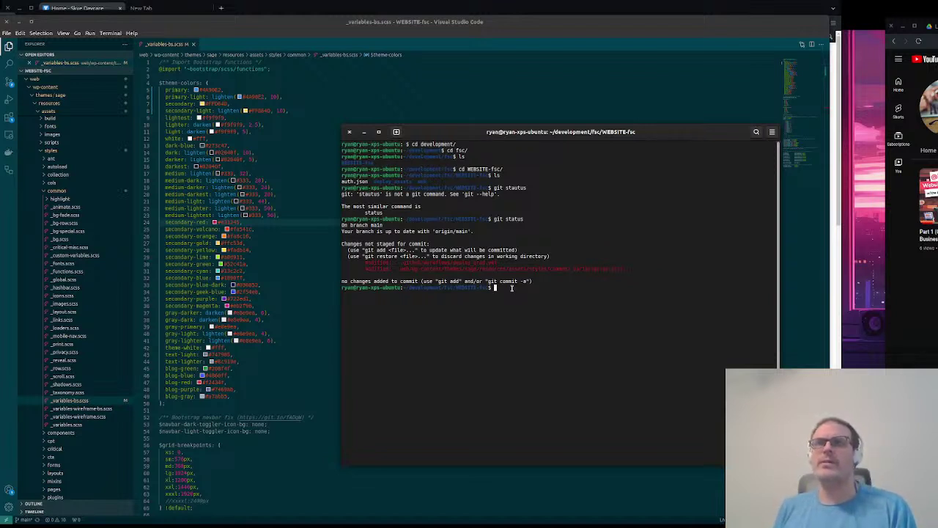
Show the uncommitted changes under the web directory with git diff web/
type("git dif")
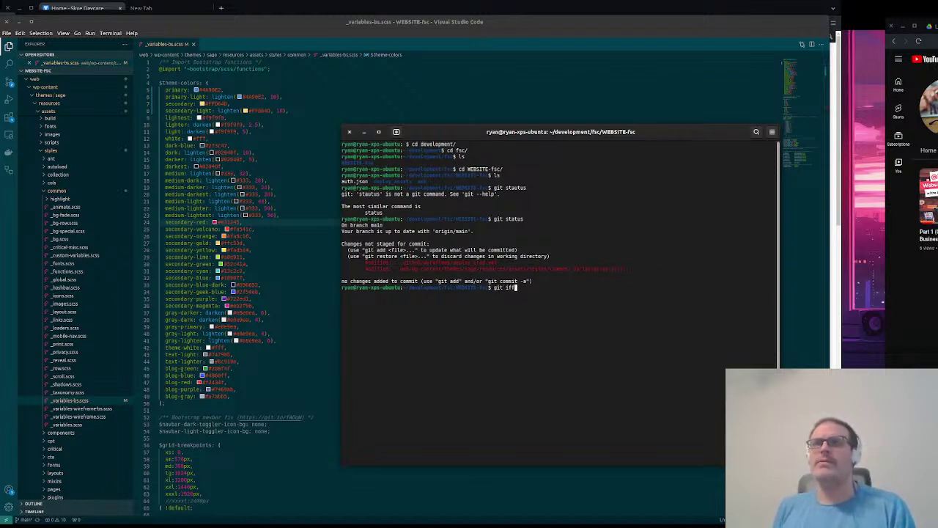
key("BackSpace")
type("dif")
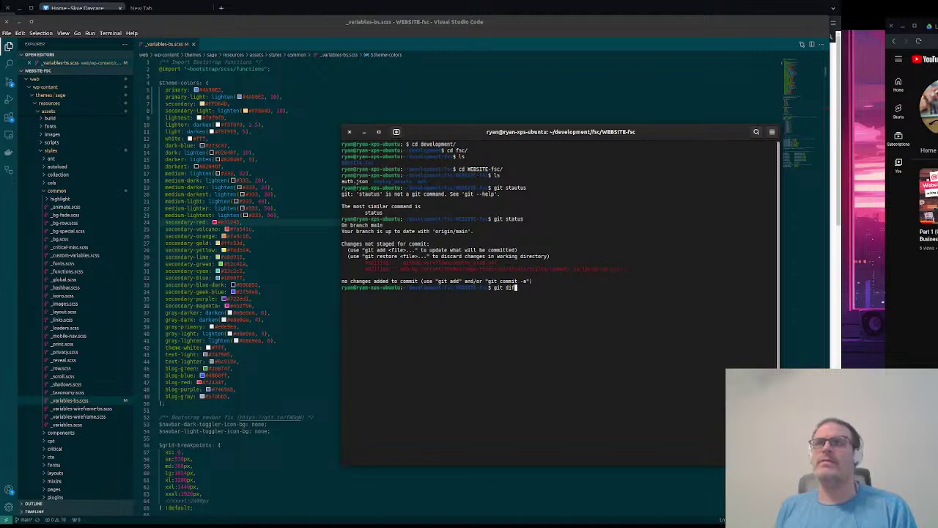
type("f web/")
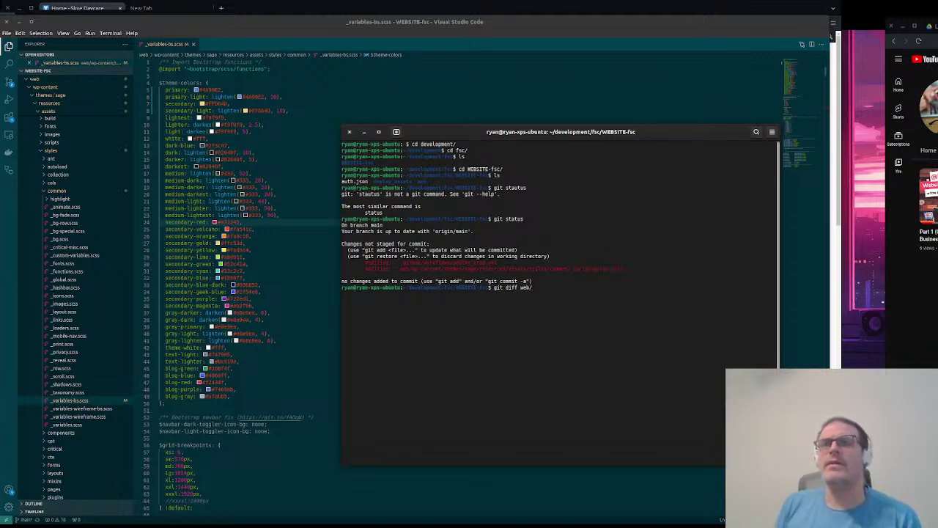
key("Return")
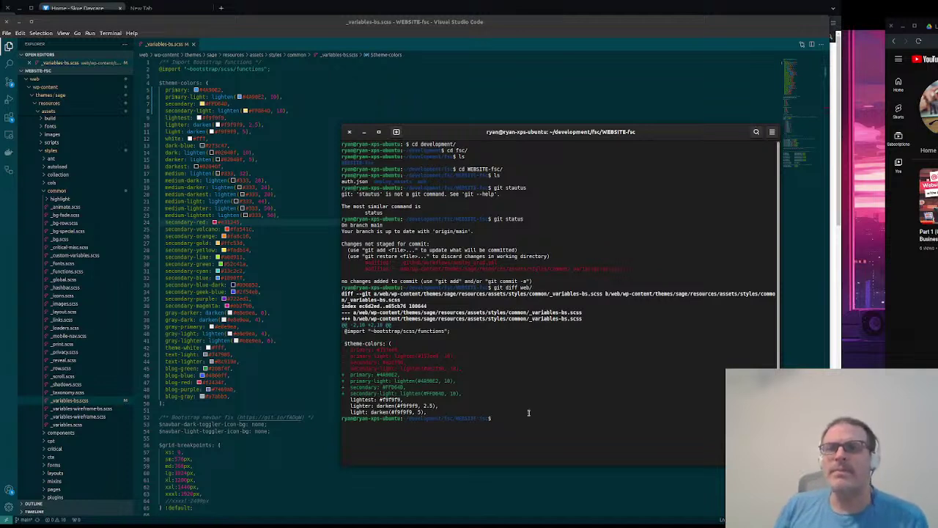
Change to the Sage theme directory web/wp-content/themes/sage/ in the terminal
type("cd ")
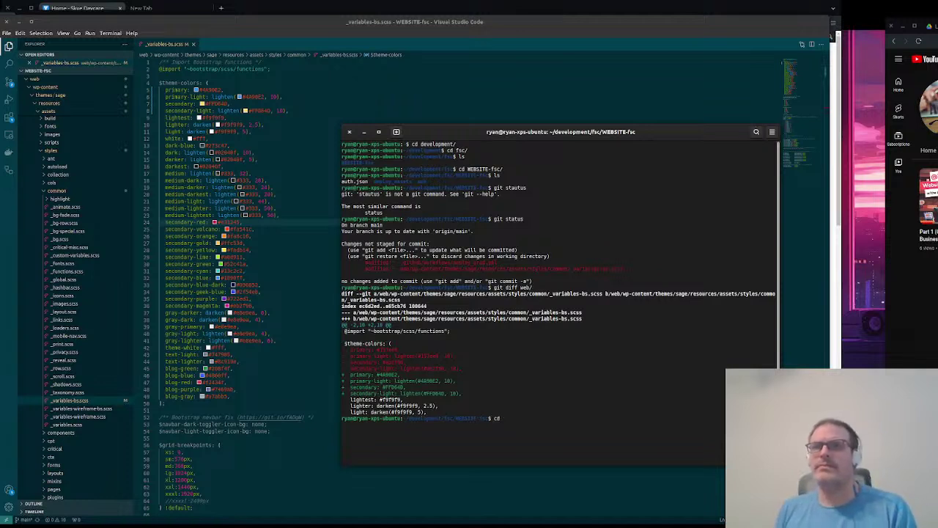
type("web/wpc")
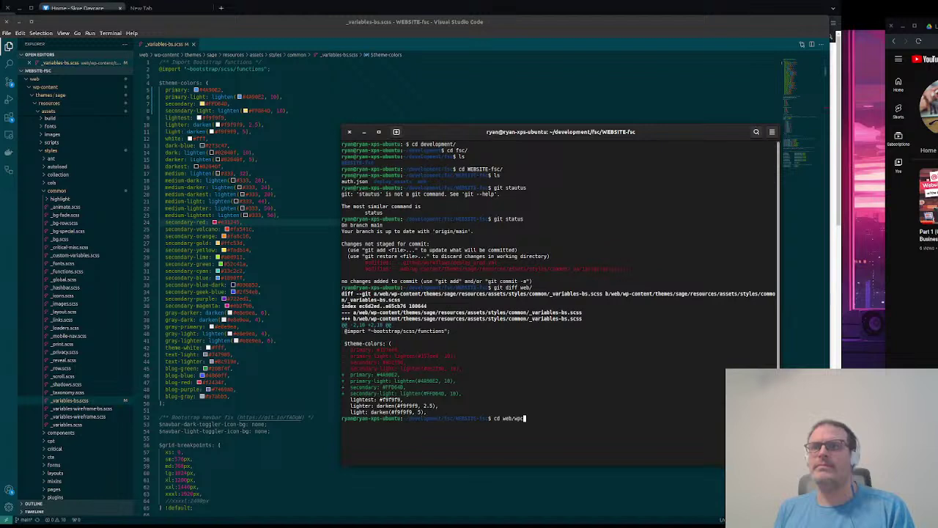
key("BackSpace")
type("-content/themes/sage/")
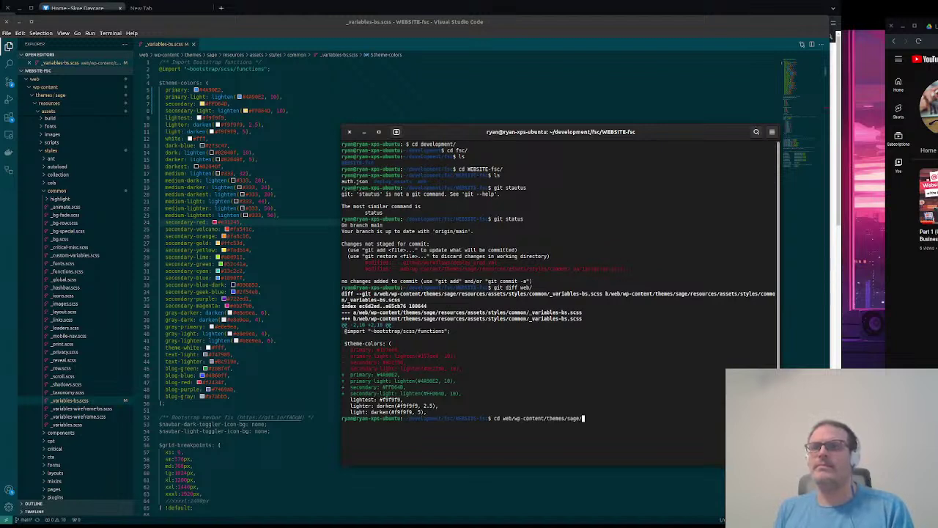
key("Return")
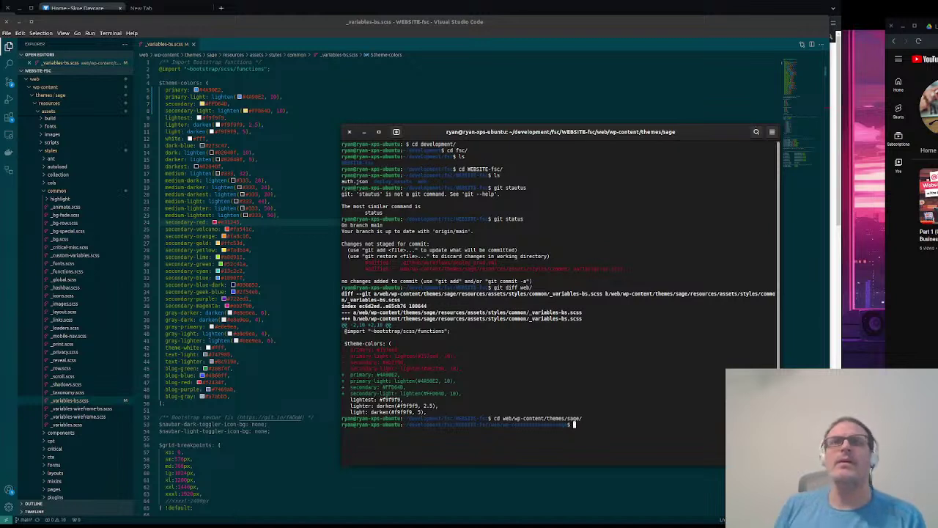
Return to _variables-bs.scss in Visual Studio Code and start rewriting the primary-light base hex code with lowercase letters
left_click(249, 152)
left_click(278, 97)
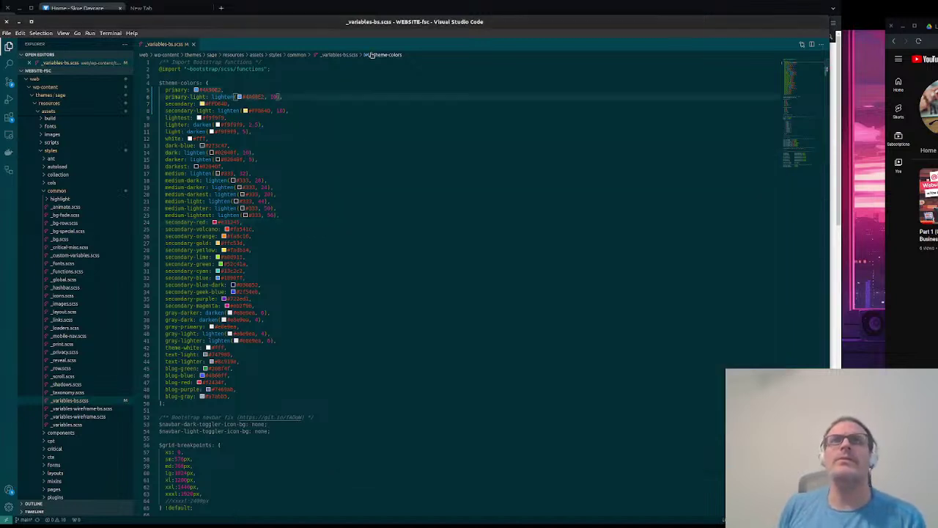
key("BackSpace")
key("BackSpace")
type("50")
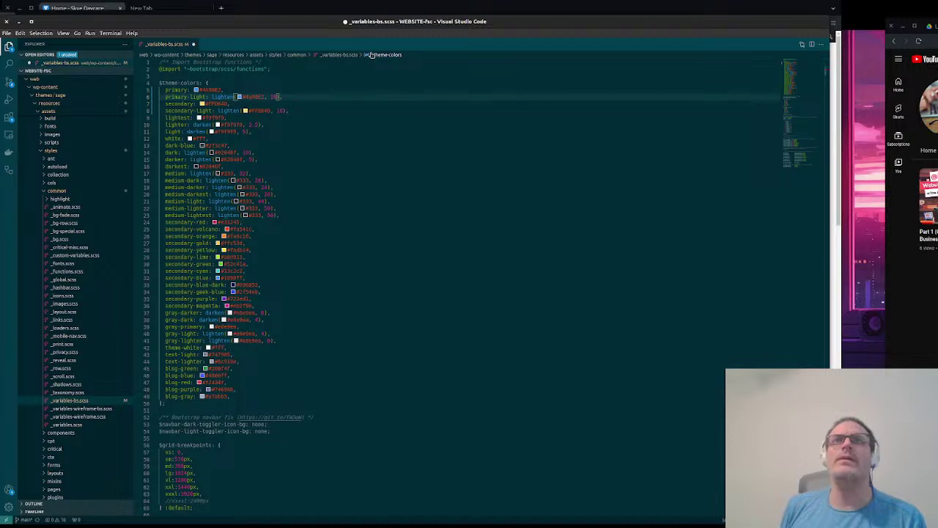
key("Down")
key("Down")
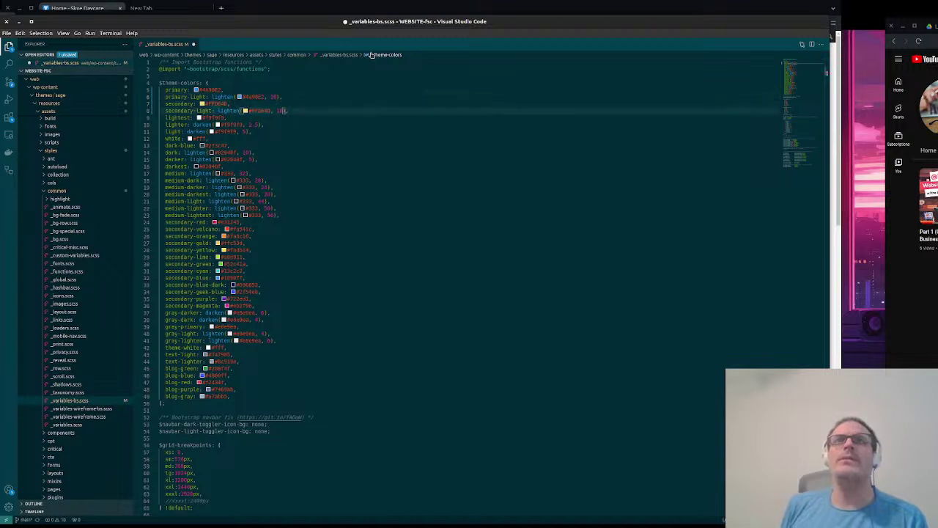
Rewrite the base hex code of secondary-light in lowercase as #ffd64d
key("BackSpace")
key("BackSpace")
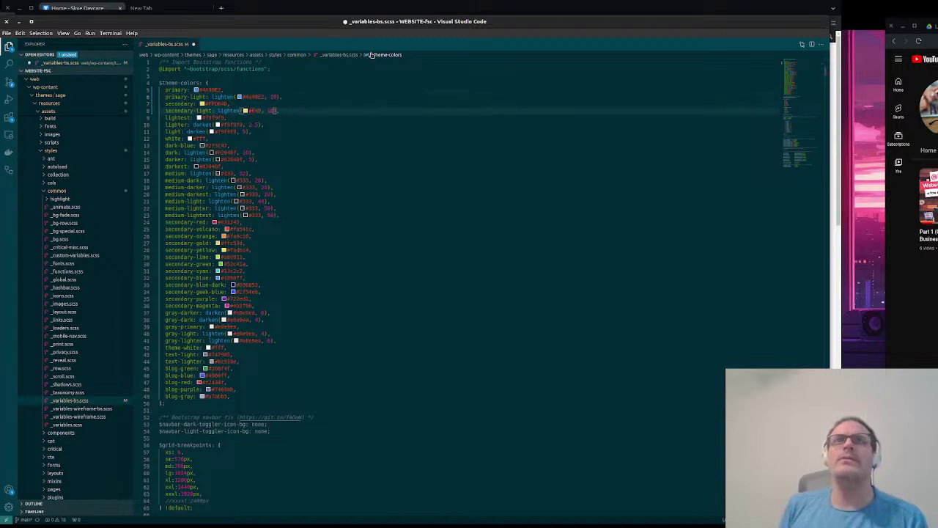
type("50")
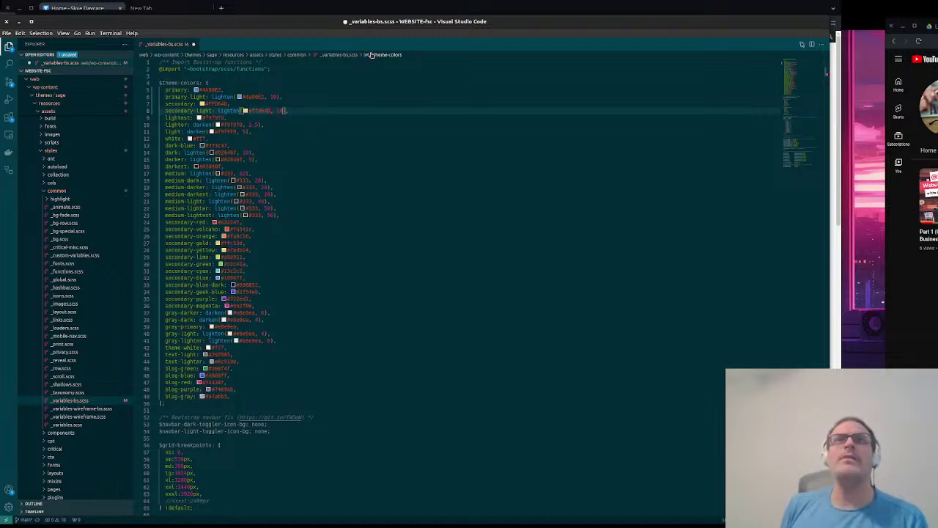
key("BackSpace")
key("BackSpace")
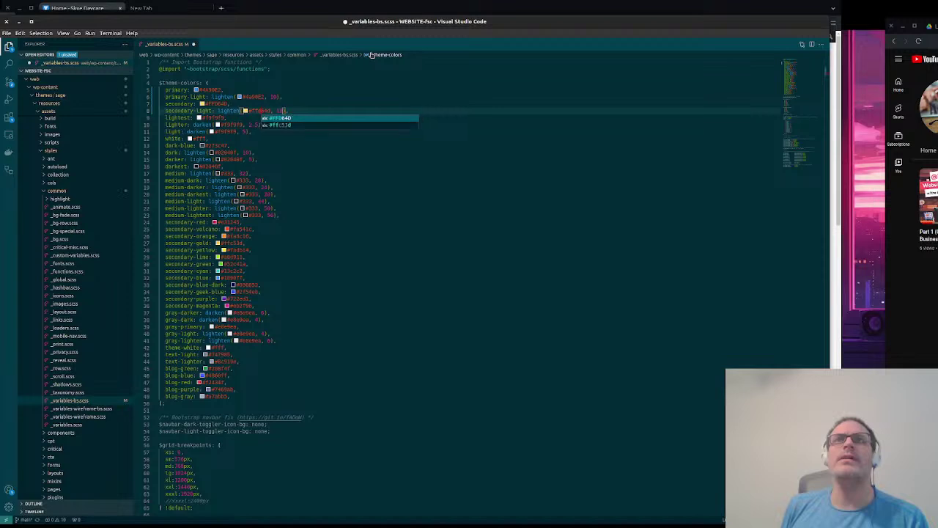
key("Down")
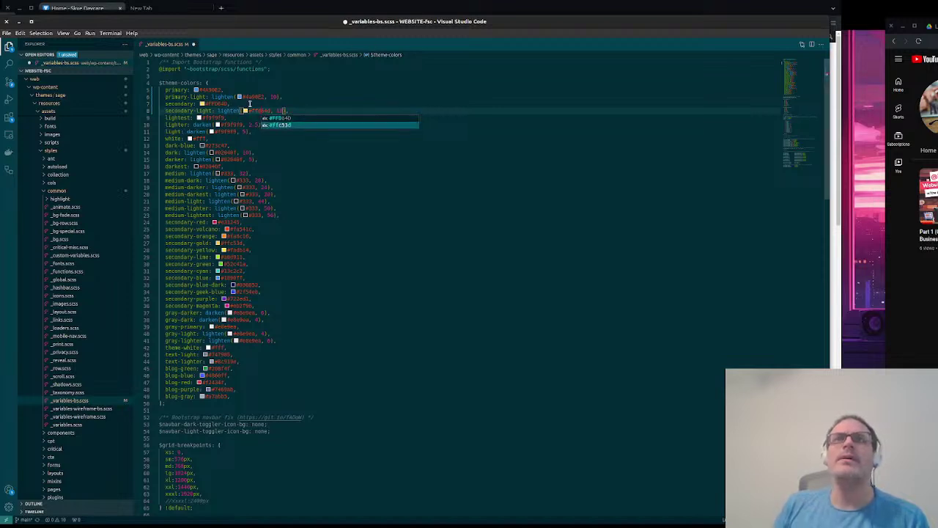
Rewrite the hex codes of primary and primary-light in lowercase as #4a90e2
left_click(263, 96)
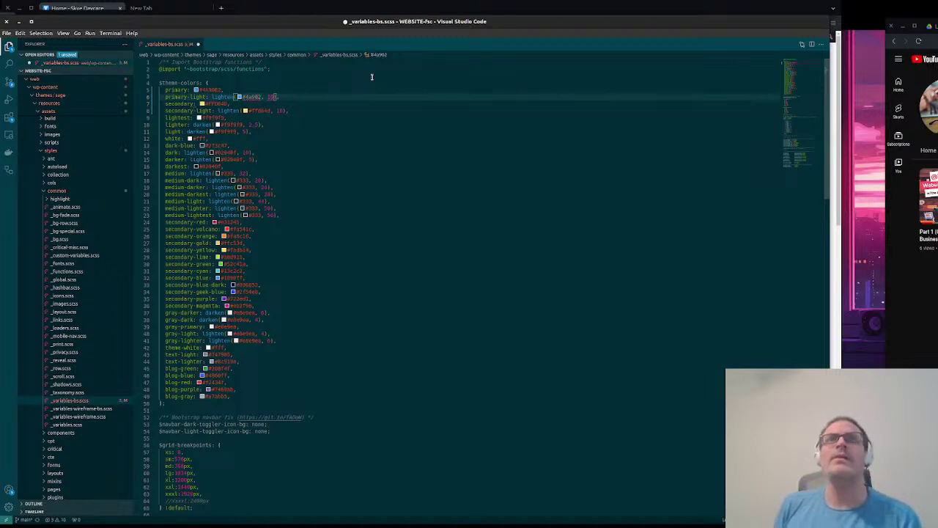
key("ctrl+d")
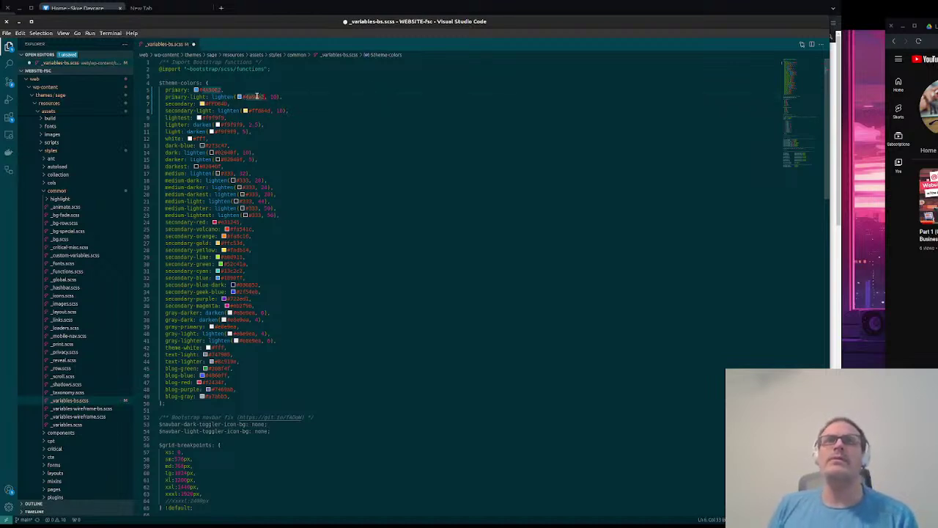
key("ctrl+d")
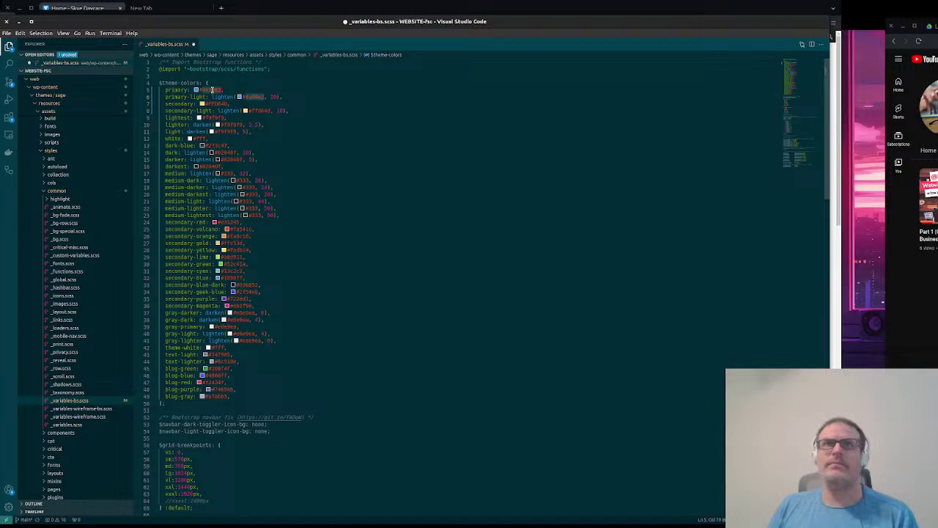
Rewrite the secondary hex code in lowercase as #ffd64d to match secondary-light, and save _variables-bs.scss
double_click(258, 111)
left_click(219, 104)
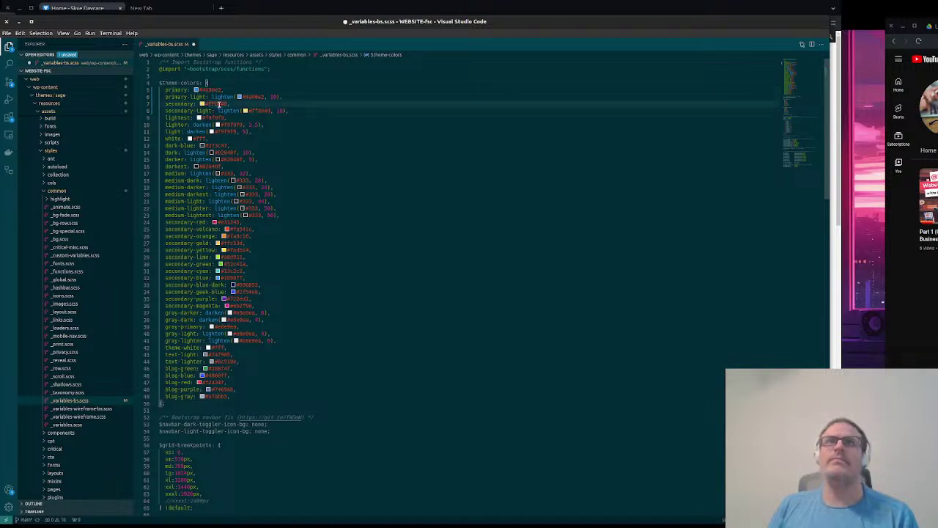
double_click(257, 111)
left_click(219, 104)
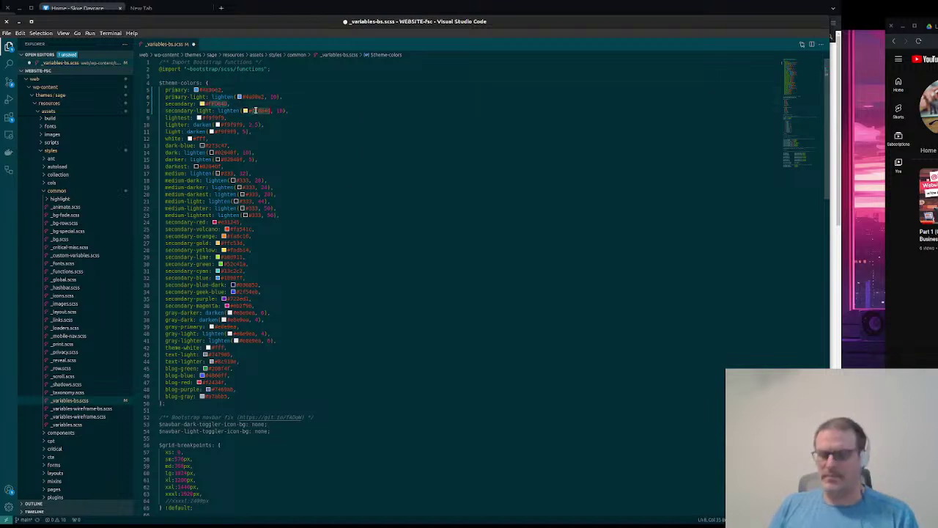
left_click(345, 138)
key("ctrl+s")
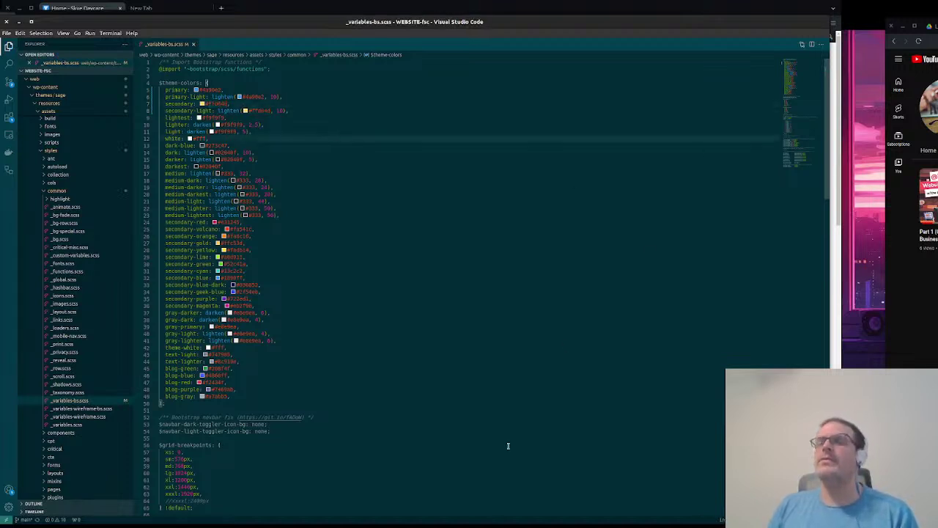
Switch to the terminal and run lando yarn build in the Sage theme directory
mouse_move(484, 523)
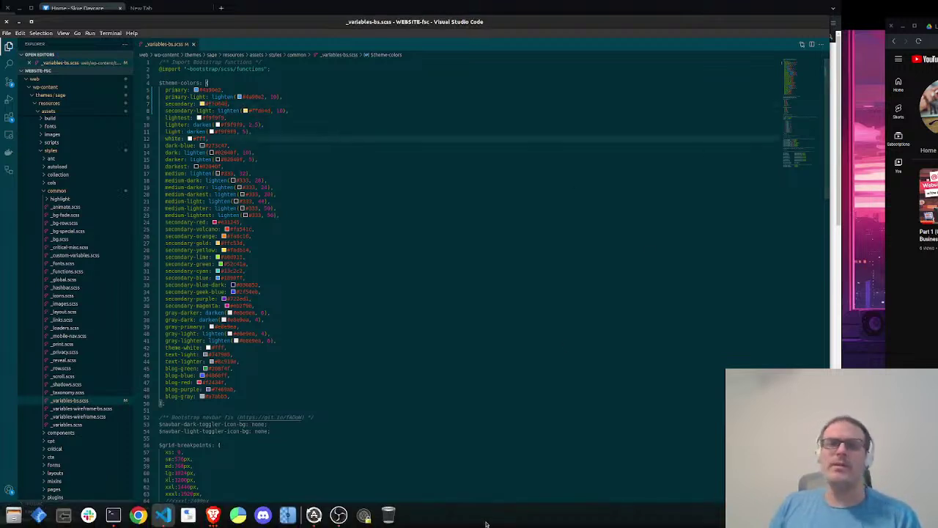
left_click(113, 515)
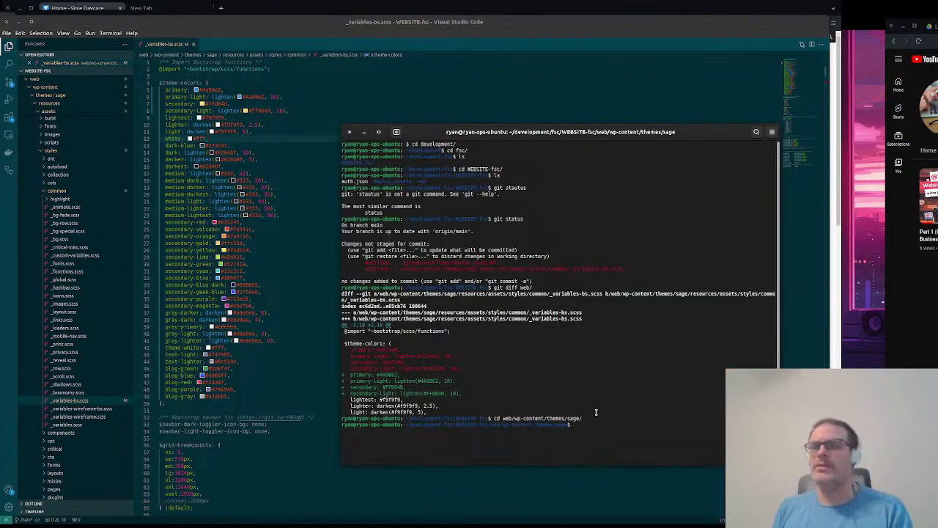
type("lando y")
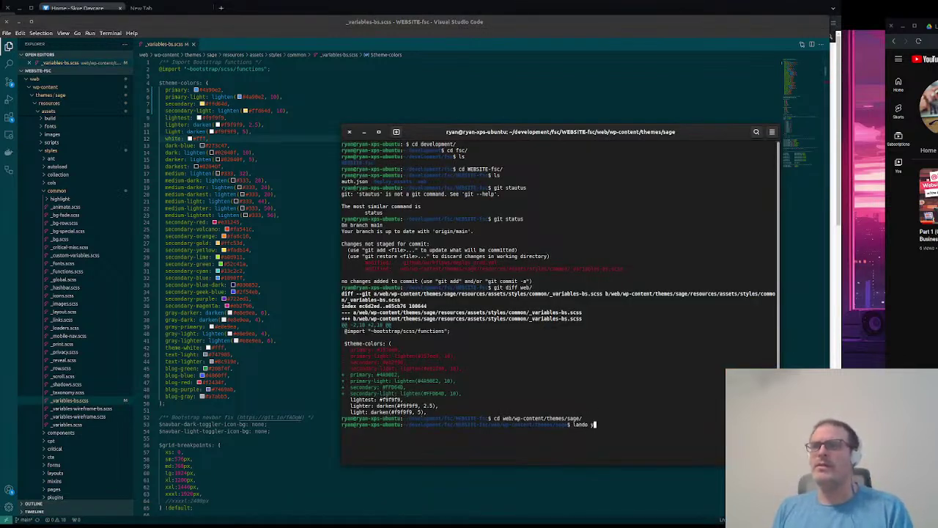
type("arn bui")
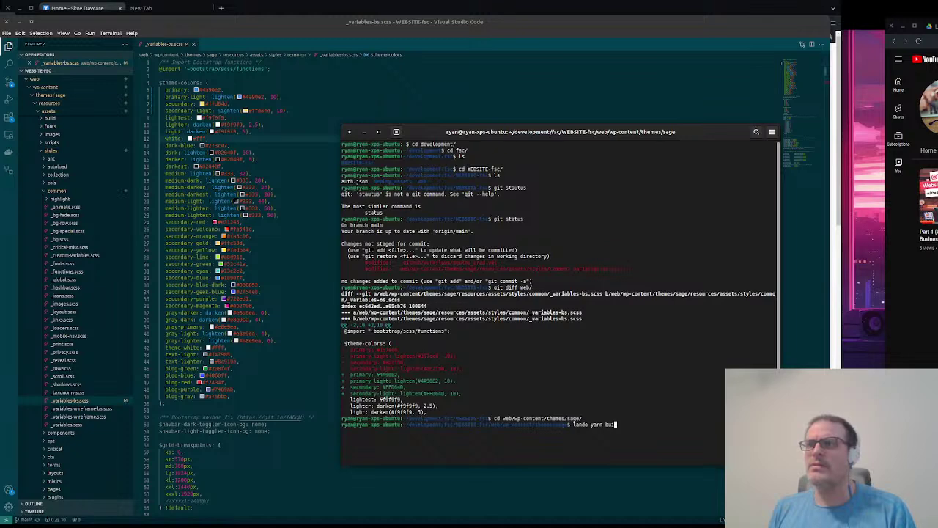
type("ld")
key("Return")
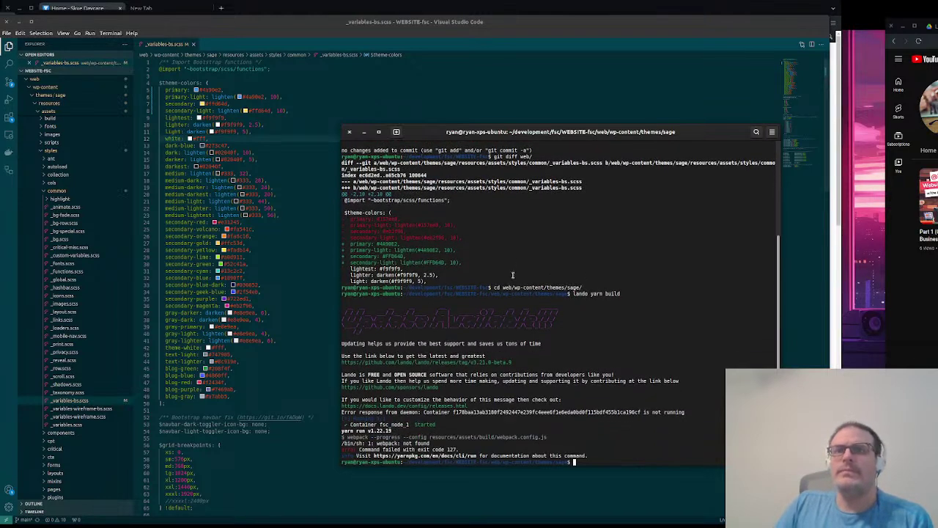
Start the project's local development containers with lando start
type("la")
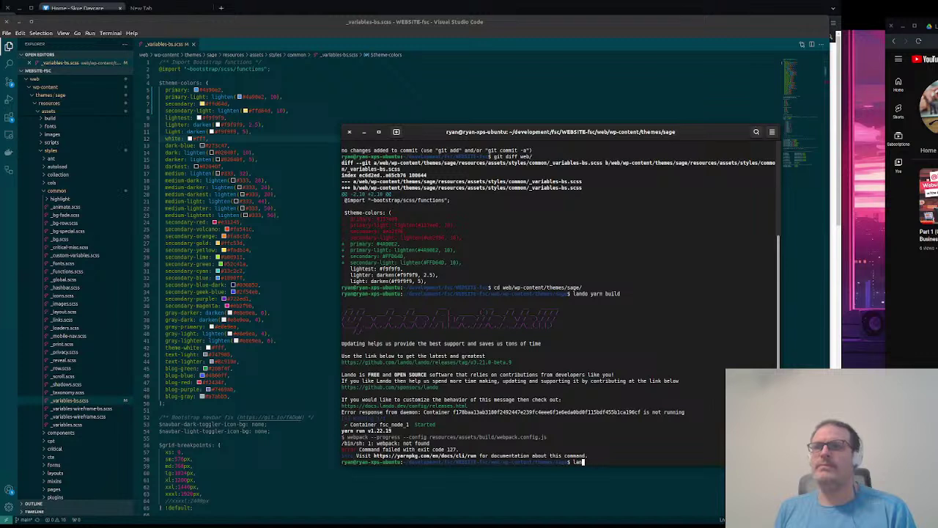
type("lan")
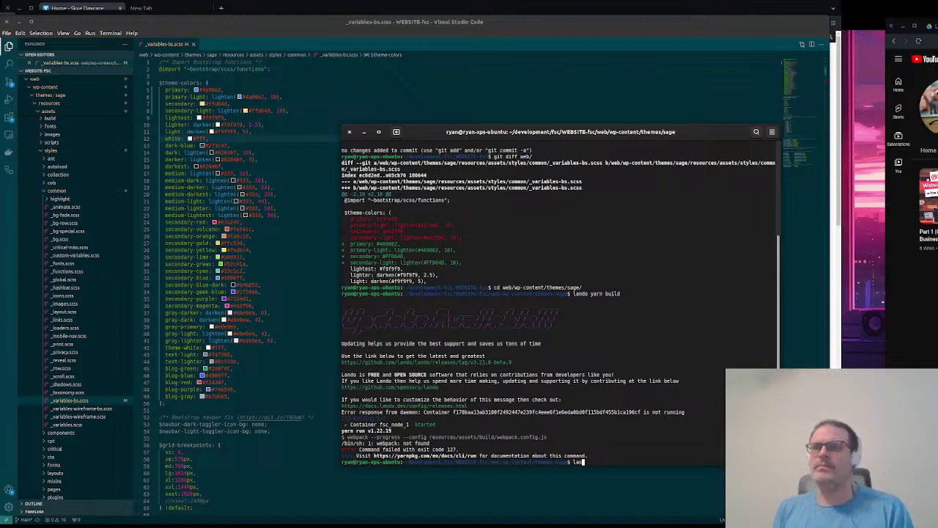
type("lando start")
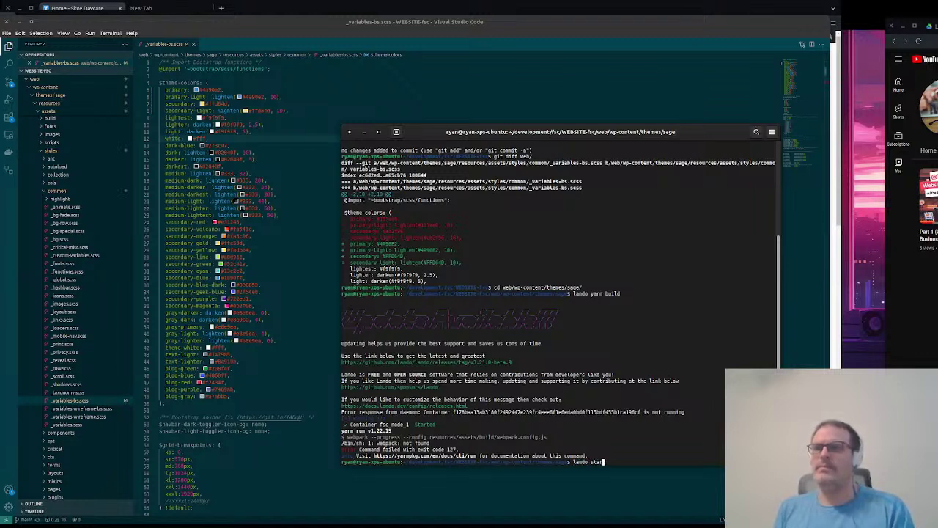
key("Return")
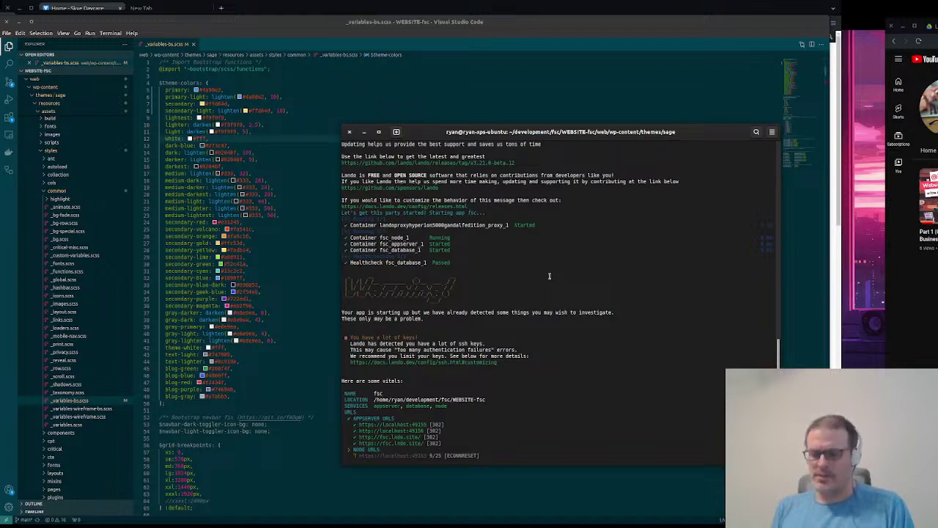
Open a second terminal tab and run lando yarn start in the Sage theme directory
key("ctrl+shift+t")
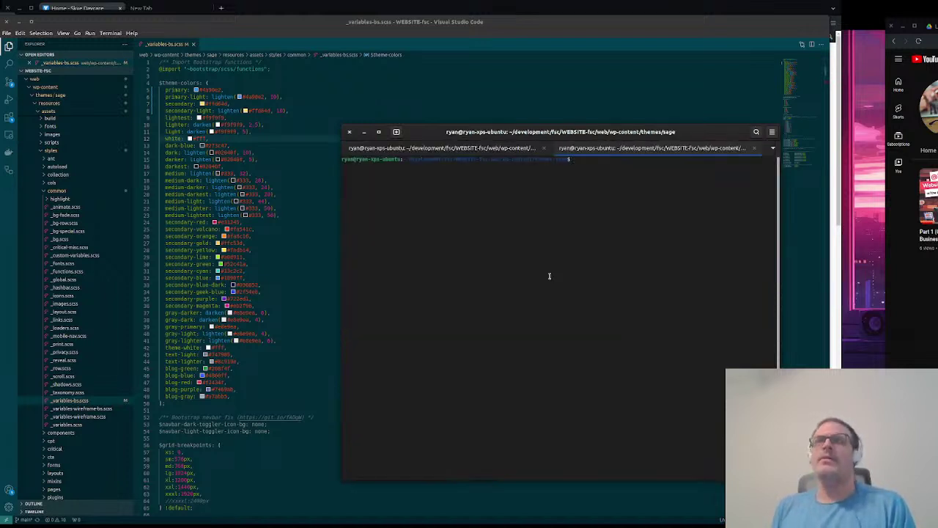
type("lando")
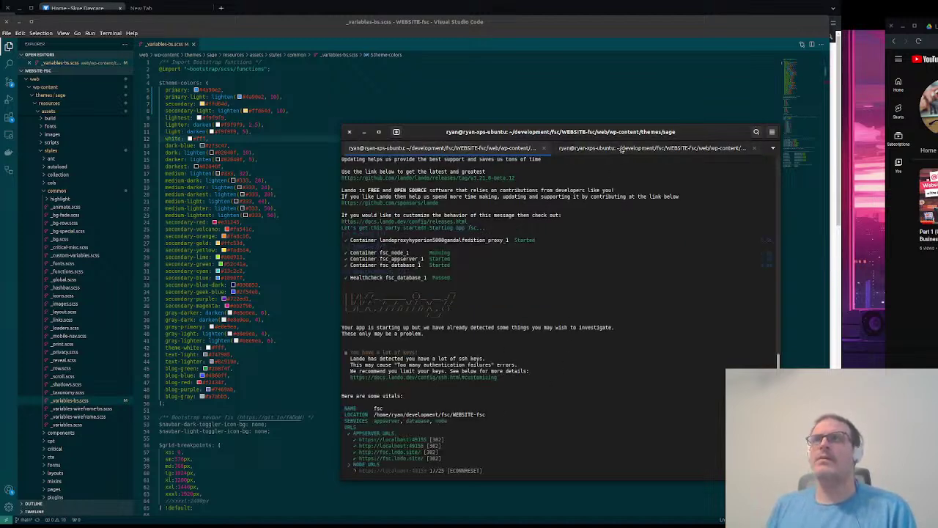
left_click(622, 148)
type("lando")
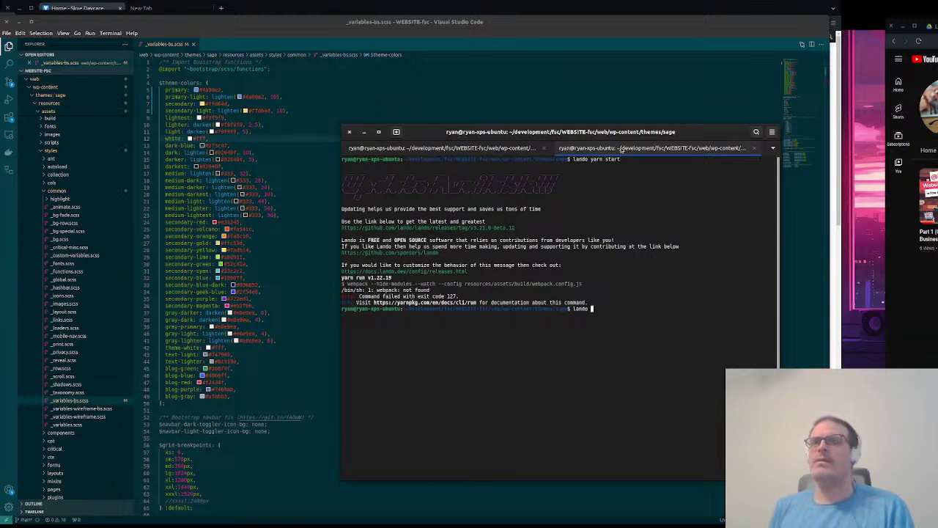
key("BackSpace")
key("BackSpace")
key("BackSpace")
key("BackSpace")
key("BackSpace")
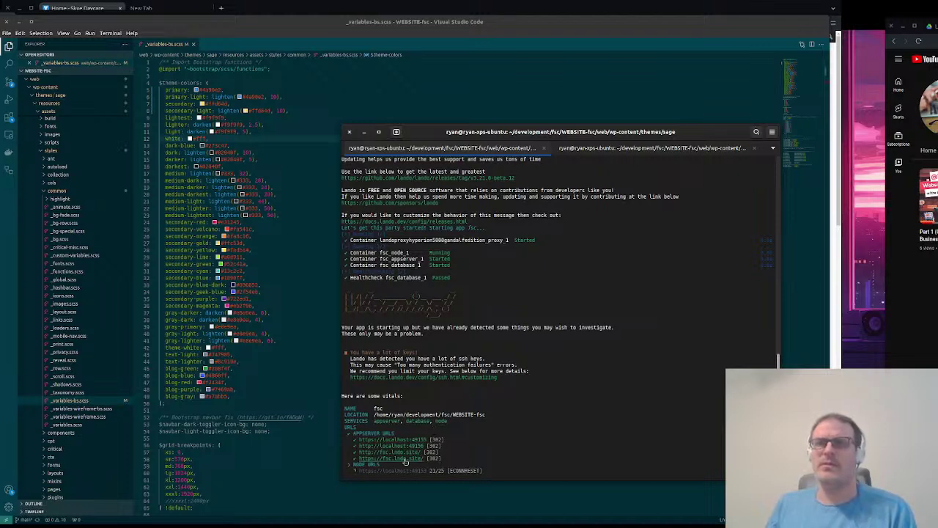
right_click(404, 460)
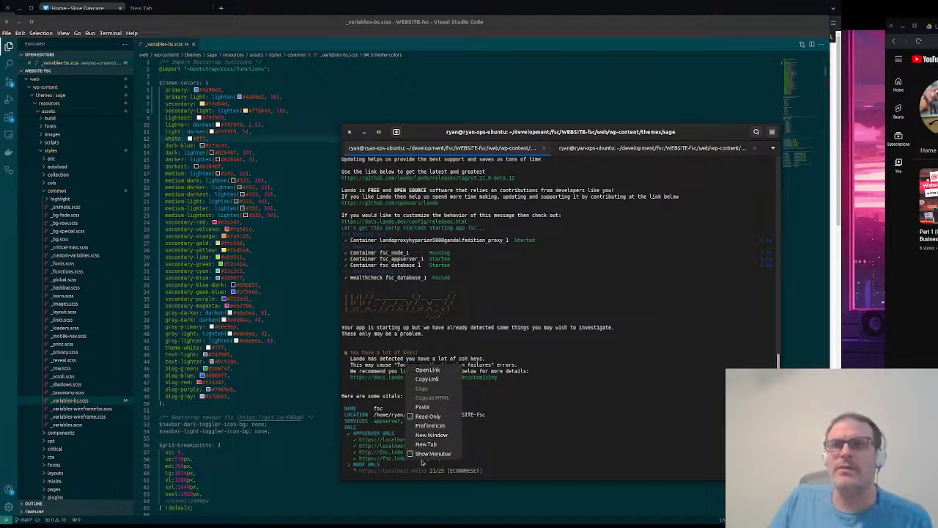
left_click(446, 371)
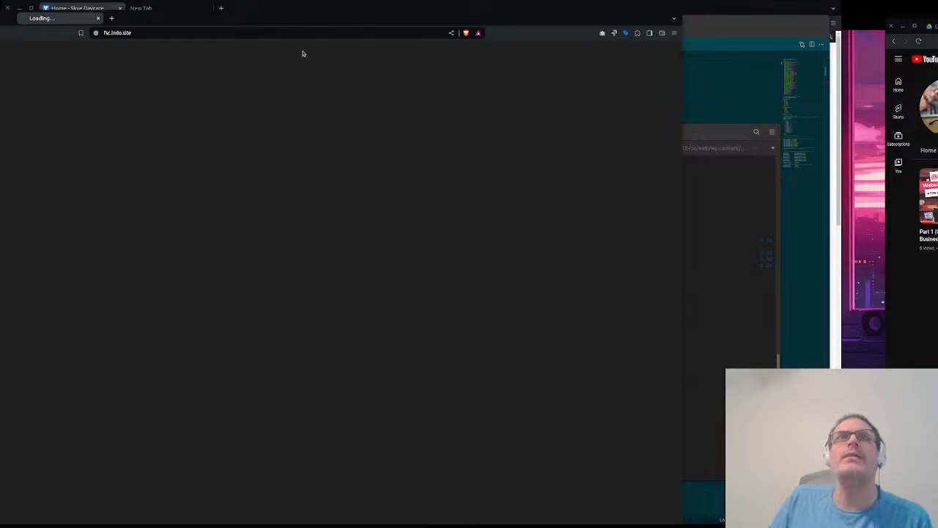
left_click(195, 223)
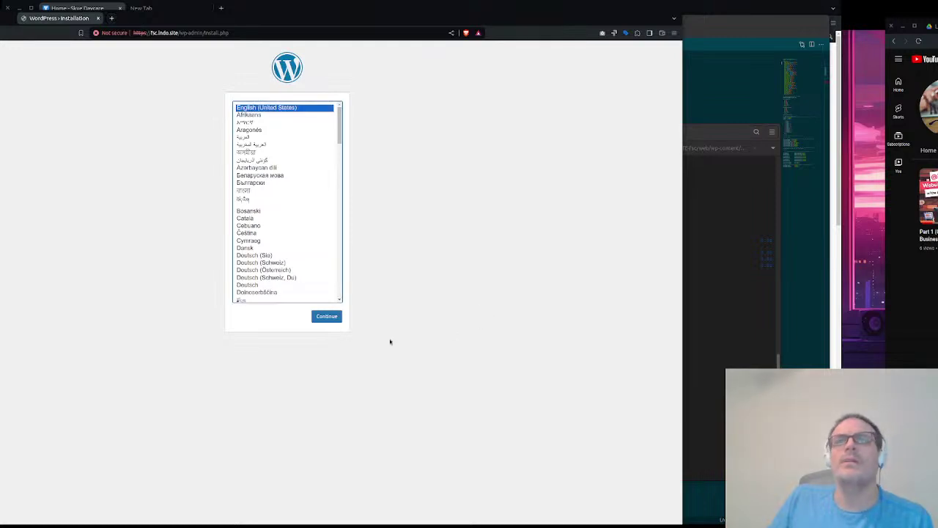
left_click(327, 317)
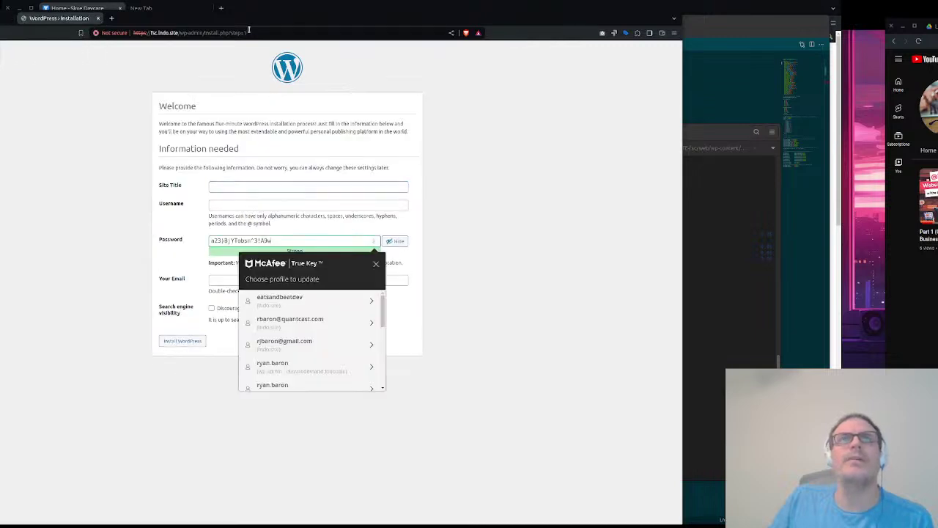
Move the WordPress installation tab into the browser window with the ChatGPT conversation, then close that tab
left_click_drag(246, 25, 314, 27)
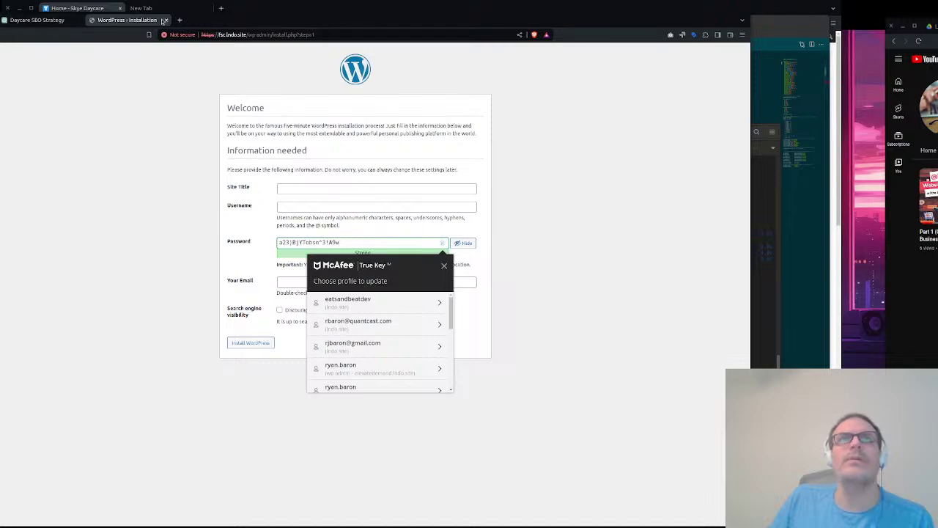
left_click(37, 20)
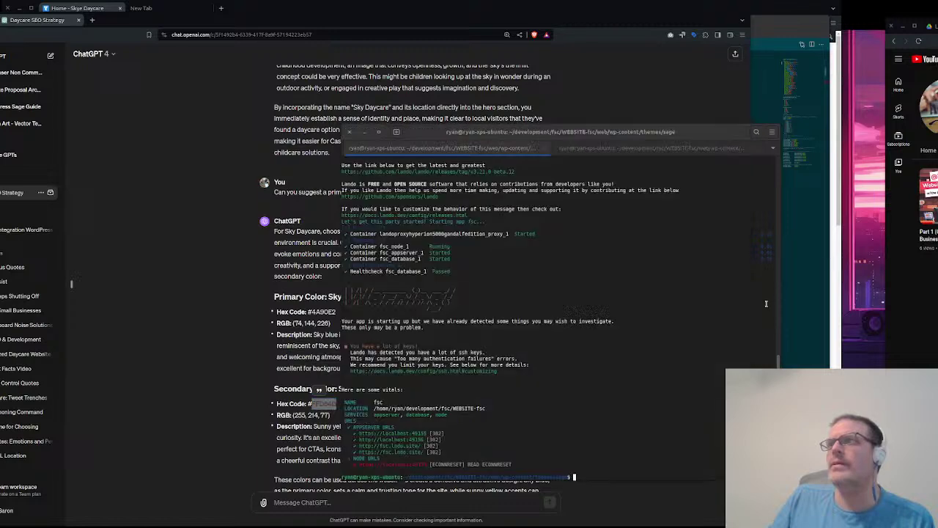
Return to the second terminal tab and install the Sage theme's packages with lando yarn
key("alt+Tab")
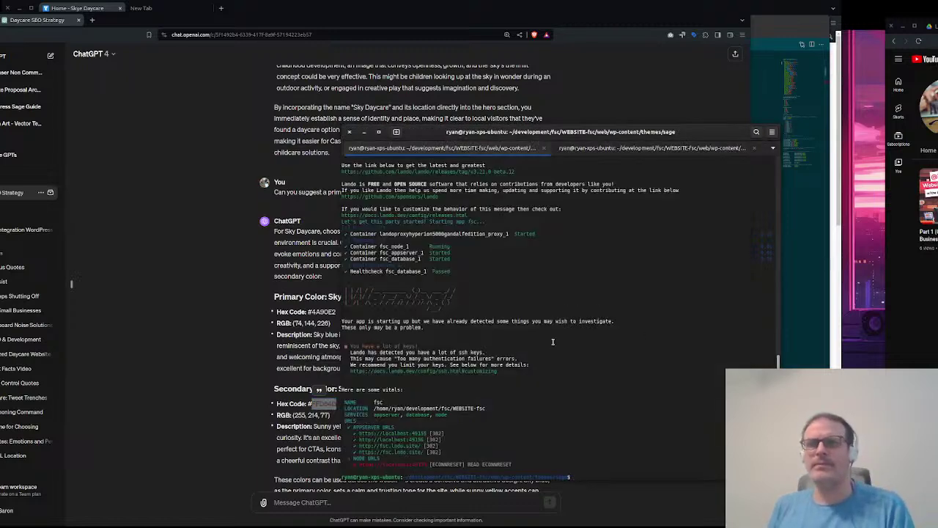
left_click(607, 149)
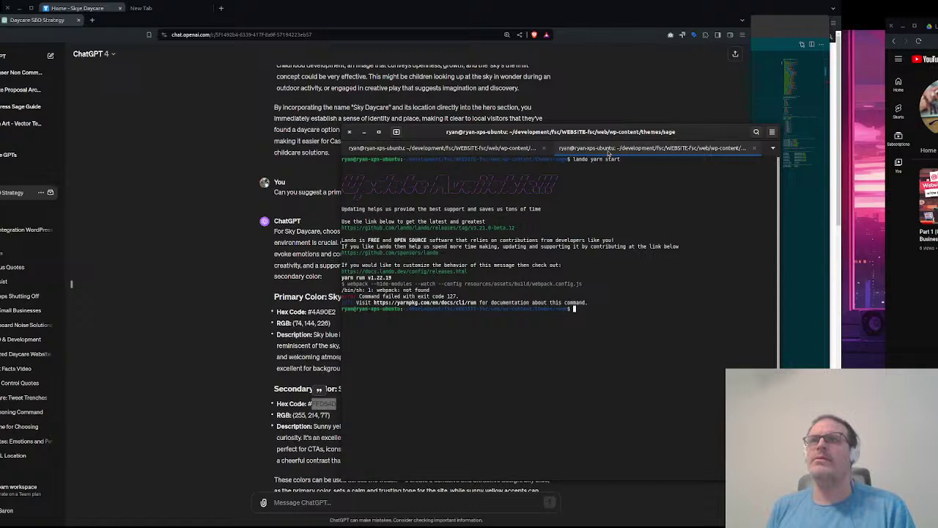
type("l")
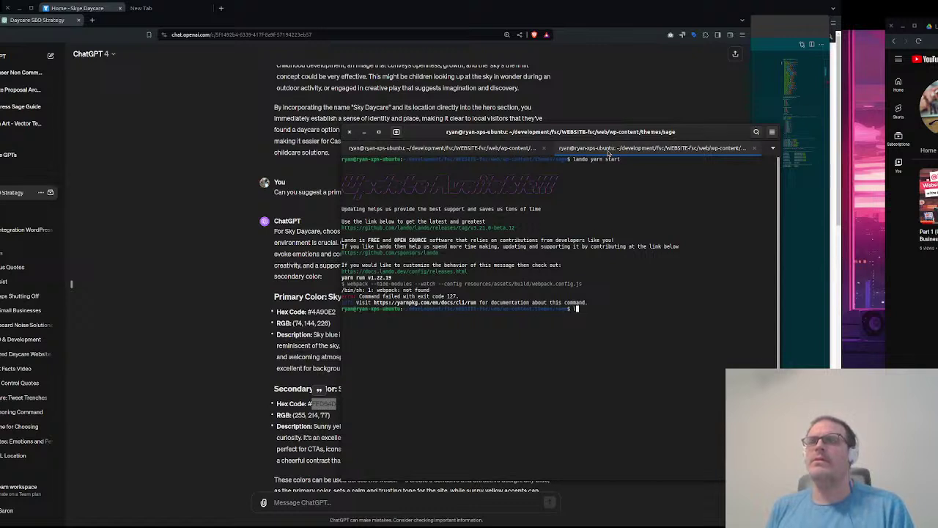
type("ando y")
key("BackSpace")
key("BackSpace")
key("BackSpace")
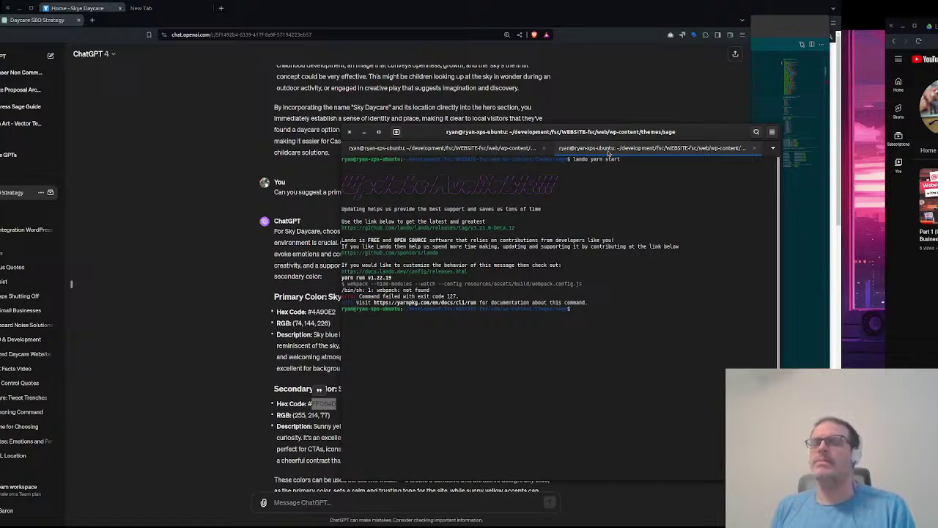
type("lando yarn")
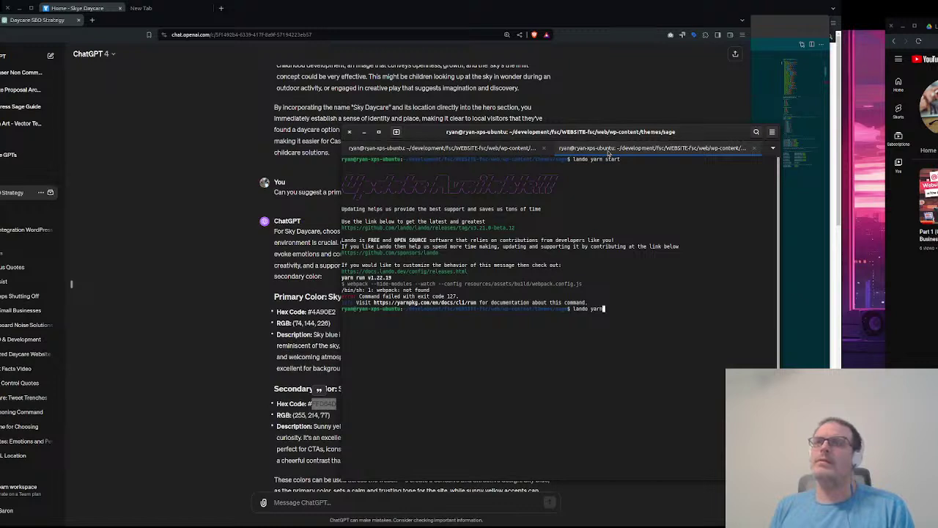
key("Return")
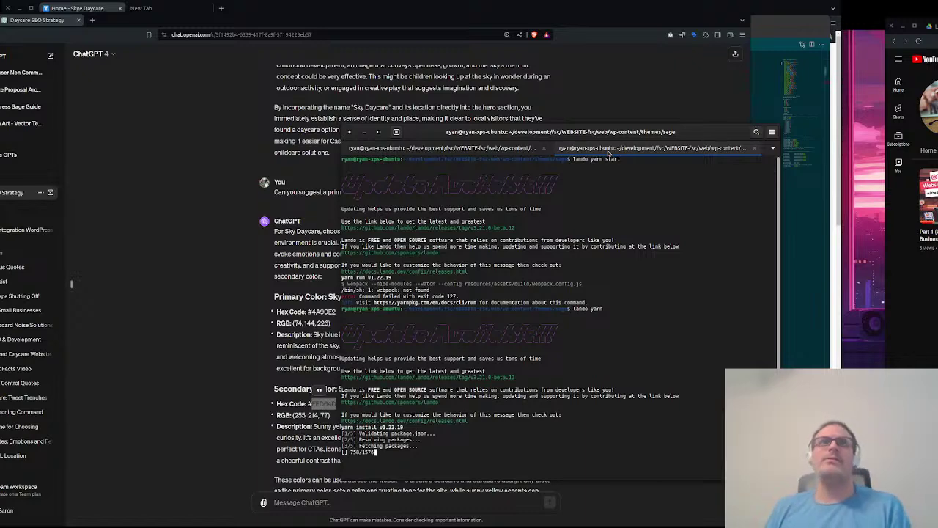
Search the web for lando in a new browser tab and open the Lando home page at lando.dev
left_click(168, 132)
key("ctrl+t")
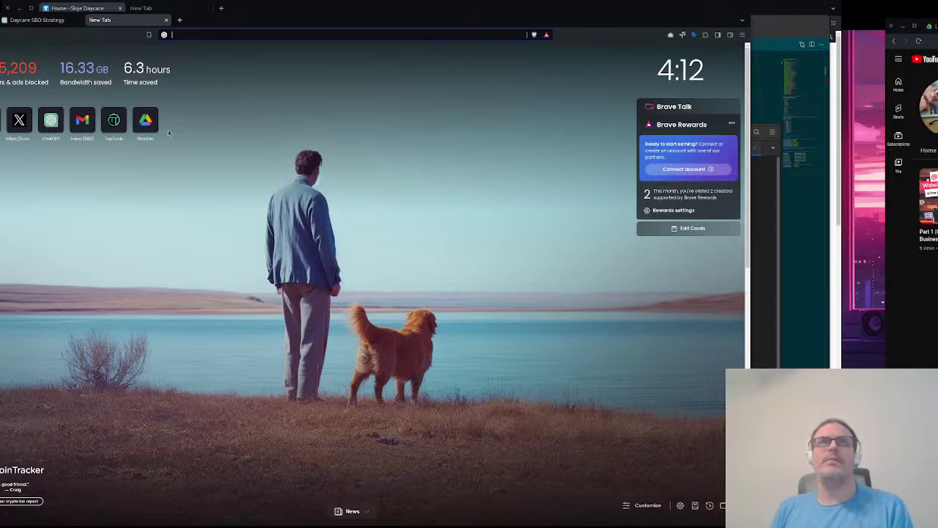
type("lando")
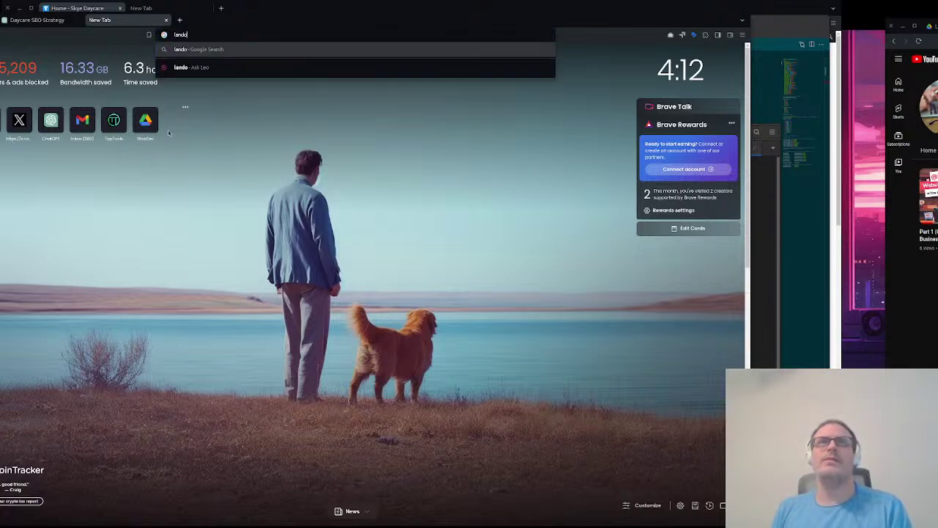
left_click(190, 72)
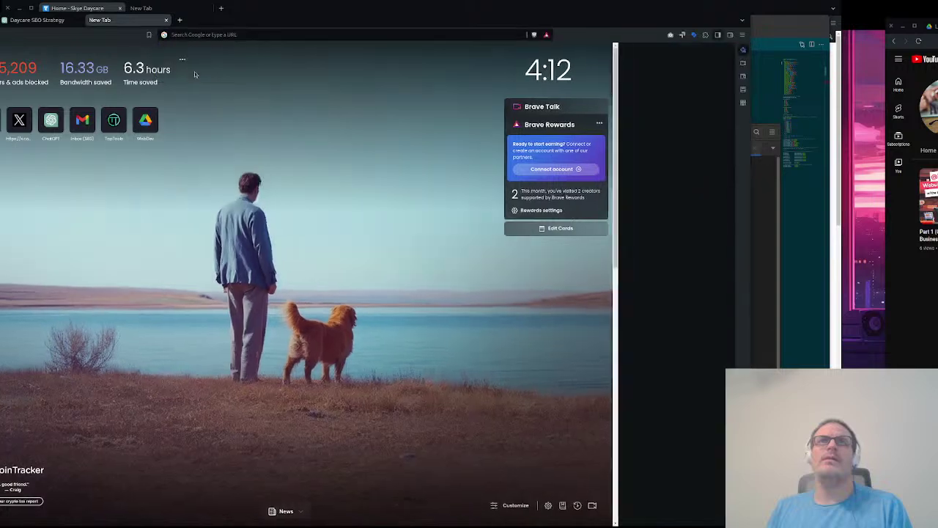
left_click(345, 32)
type("lando")
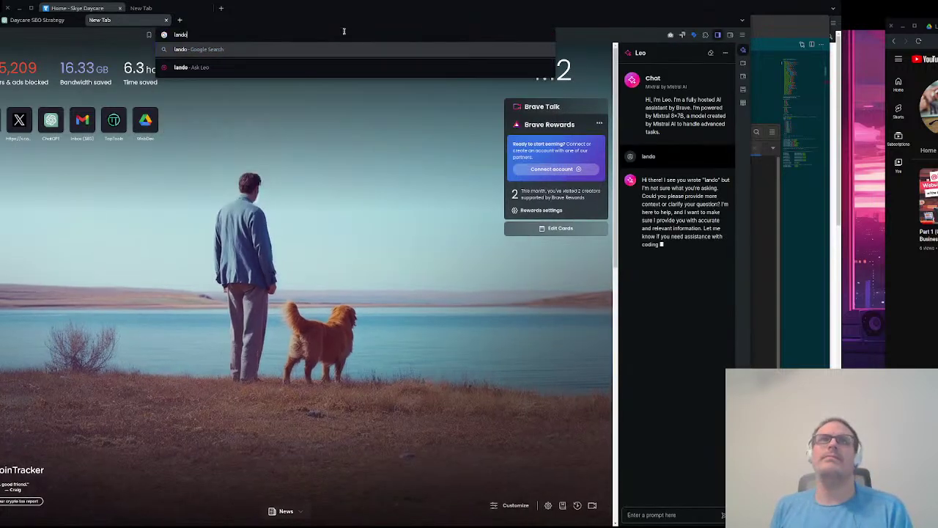
key("Return")
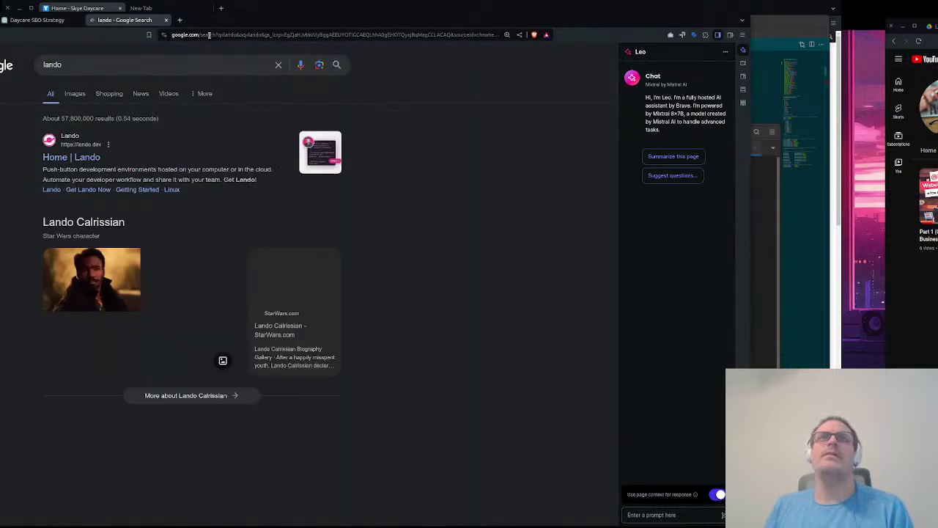
left_click(88, 159)
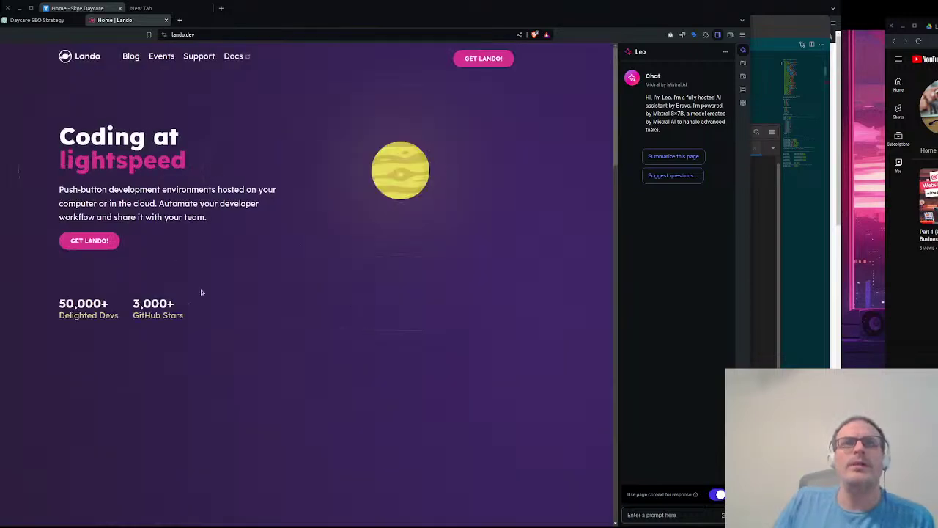
Skim the Lando home page, close its tab and bring the terminal window back to the front
scroll(249, 352, "down", 2)
scroll(256, 357, "down", 10)
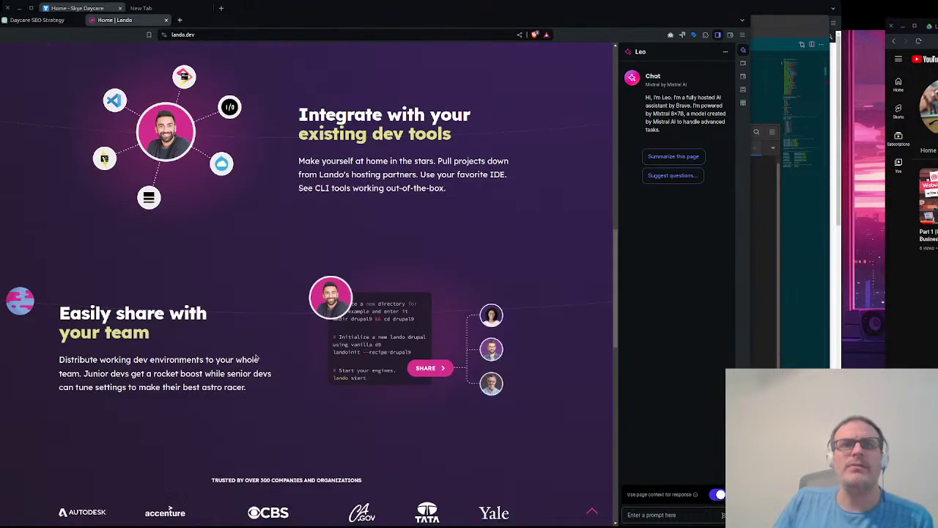
scroll(256, 357, "up", 4)
scroll(256, 357, "up", 10)
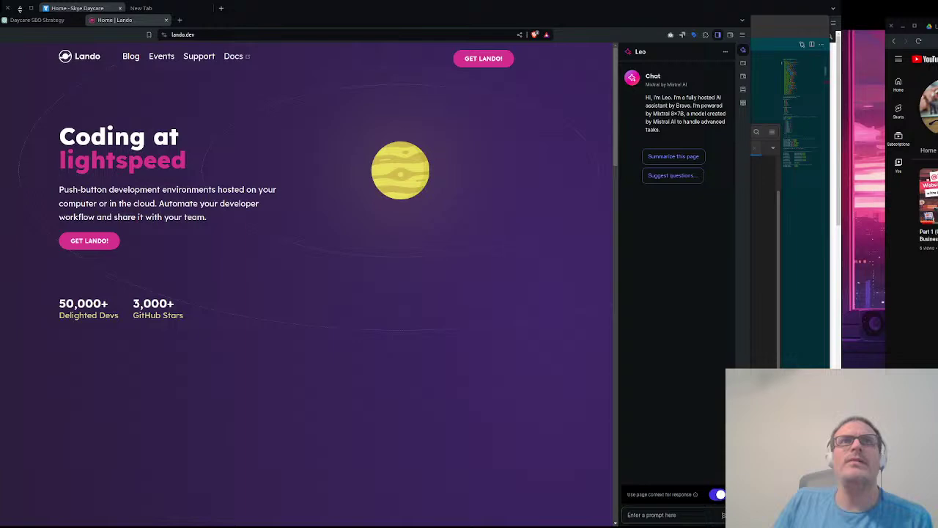
left_click(166, 19)
left_click(770, 207)
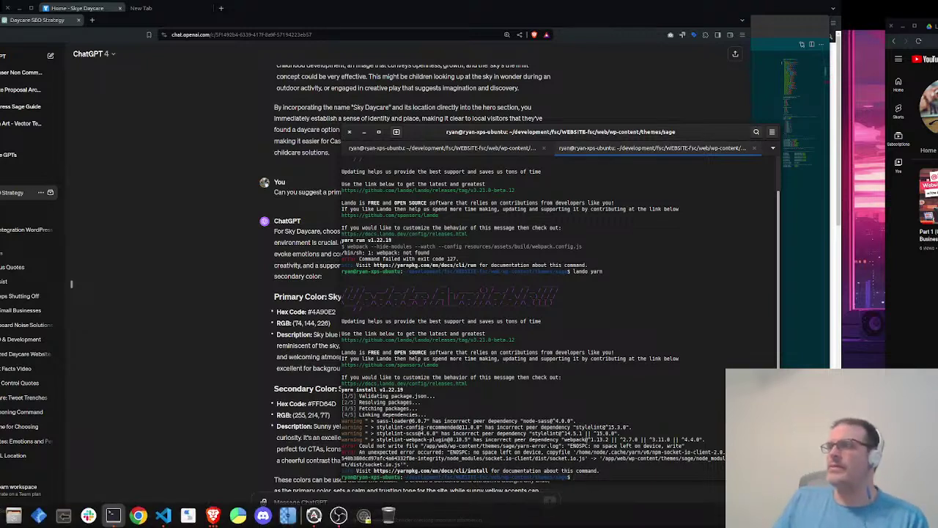
Open the a-streaming folder inside Downloads in the file manager and position its window beside the terminal
mouse_move(366, 522)
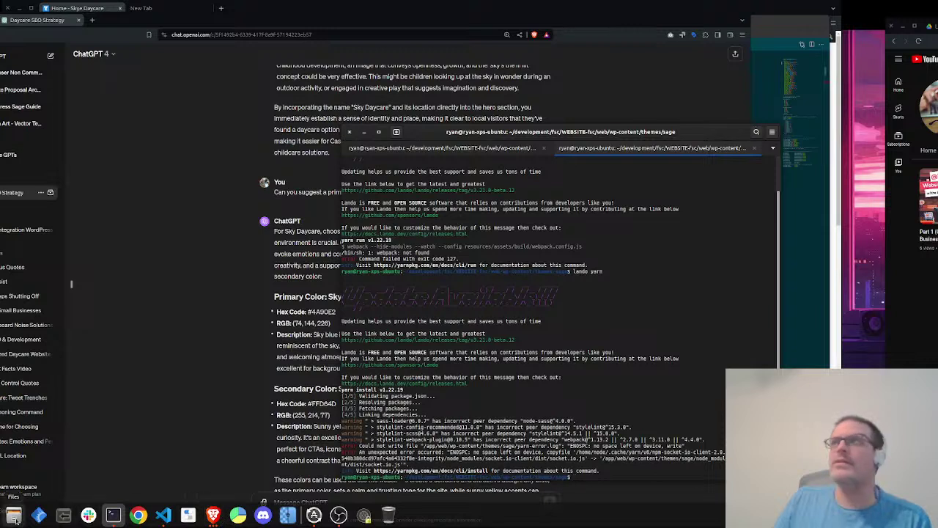
left_click(930, 26)
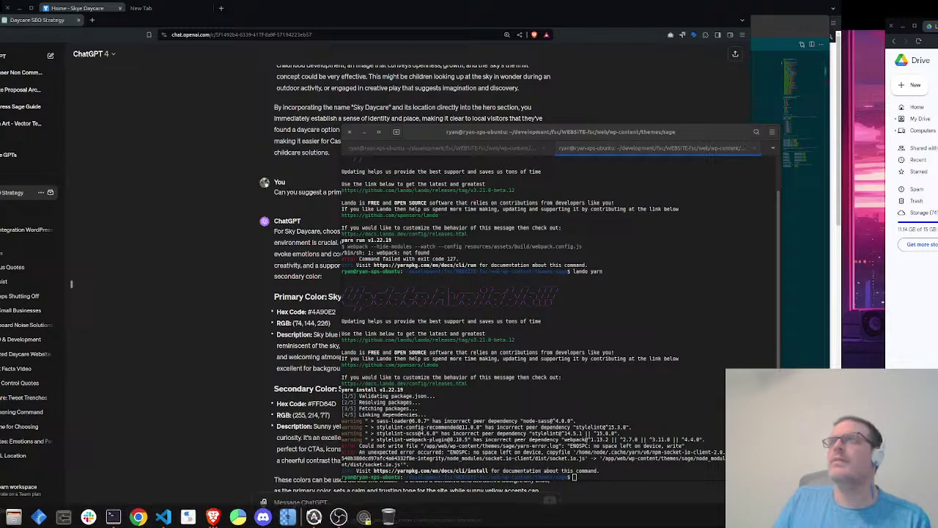
left_click(289, 514)
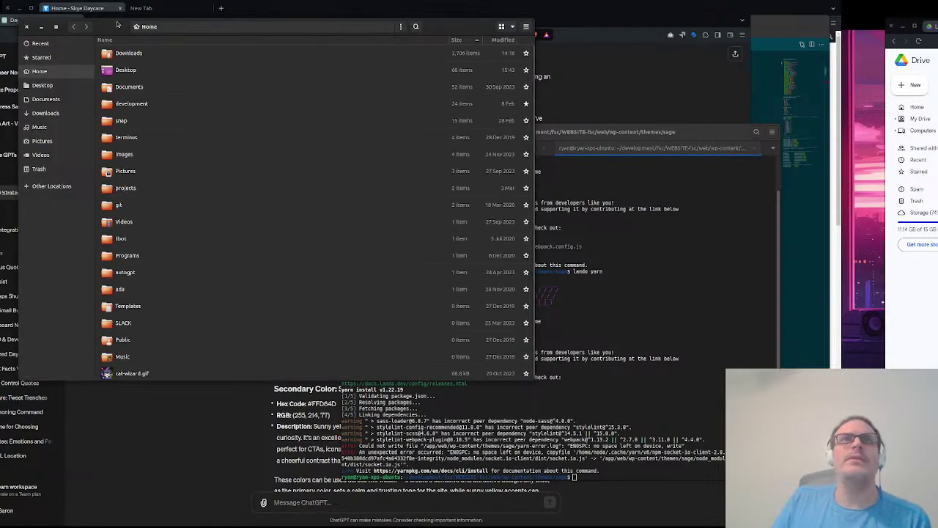
left_click_drag(147, 29, 937, 87)
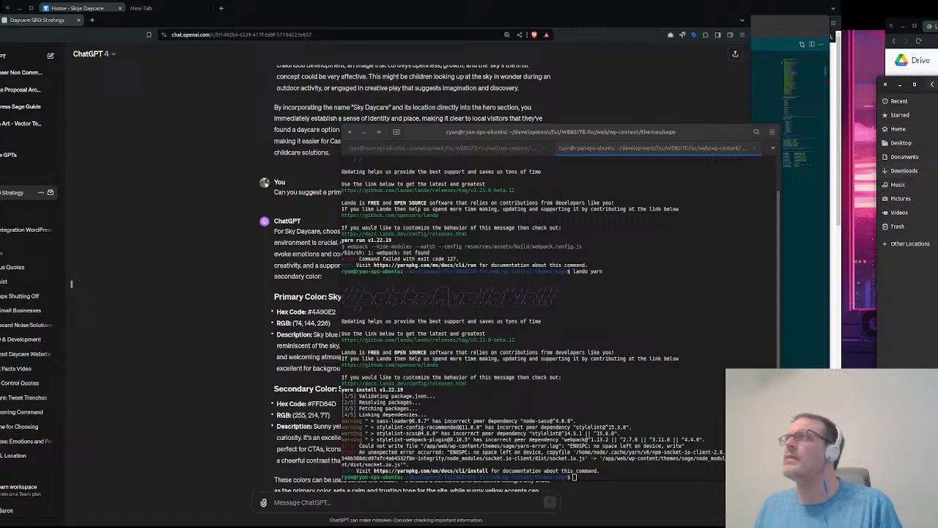
left_click_drag(937, 85, 805, 83)
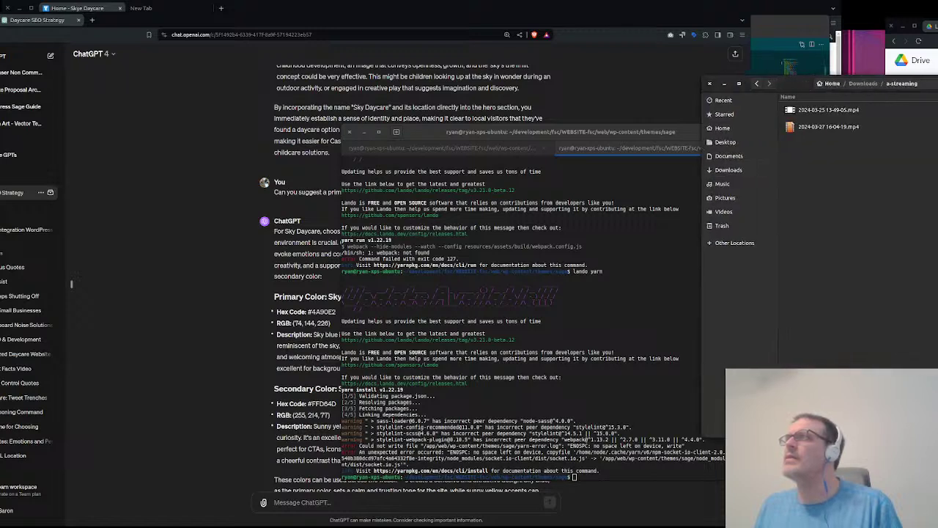
left_click(827, 113)
right_click(828, 113)
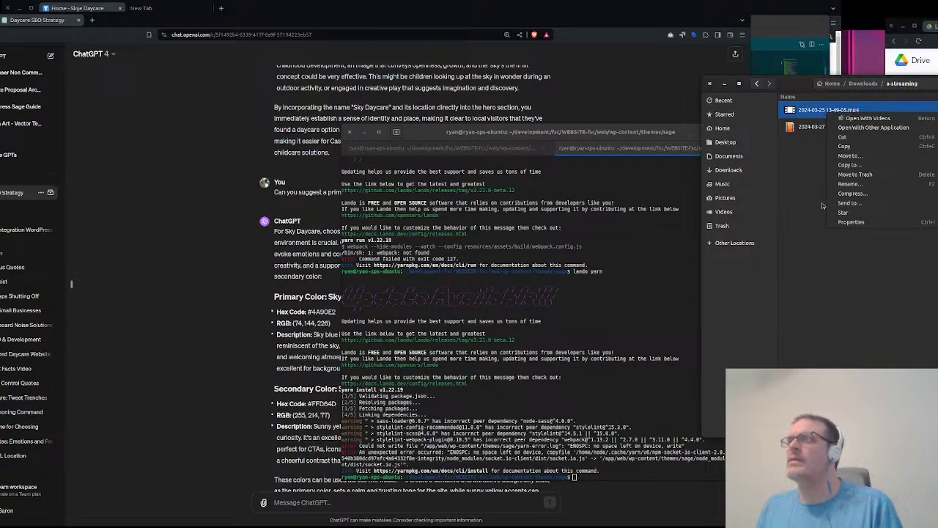
left_click(852, 175)
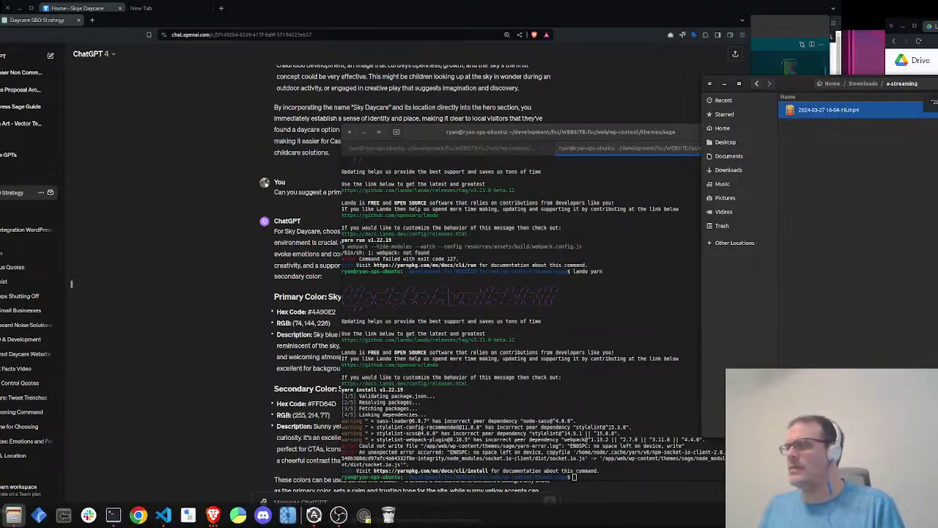
left_click(720, 226)
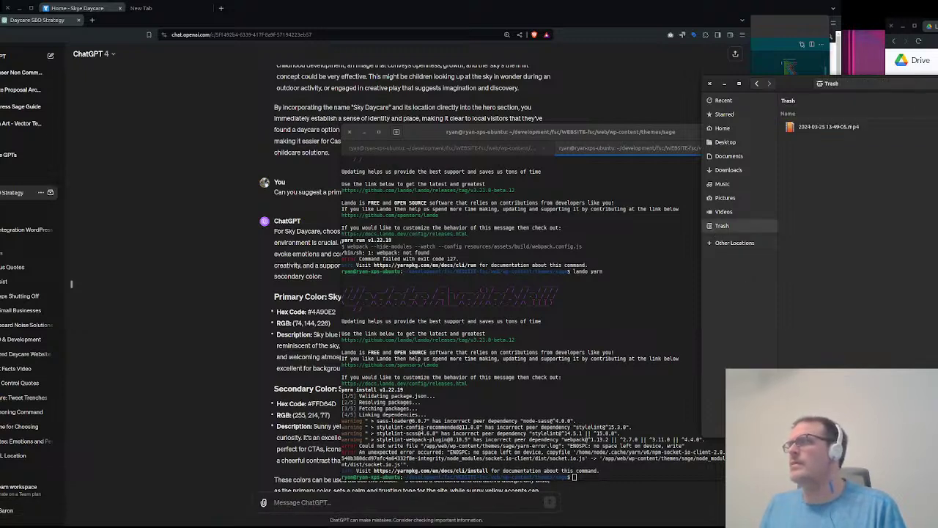
left_click(828, 127)
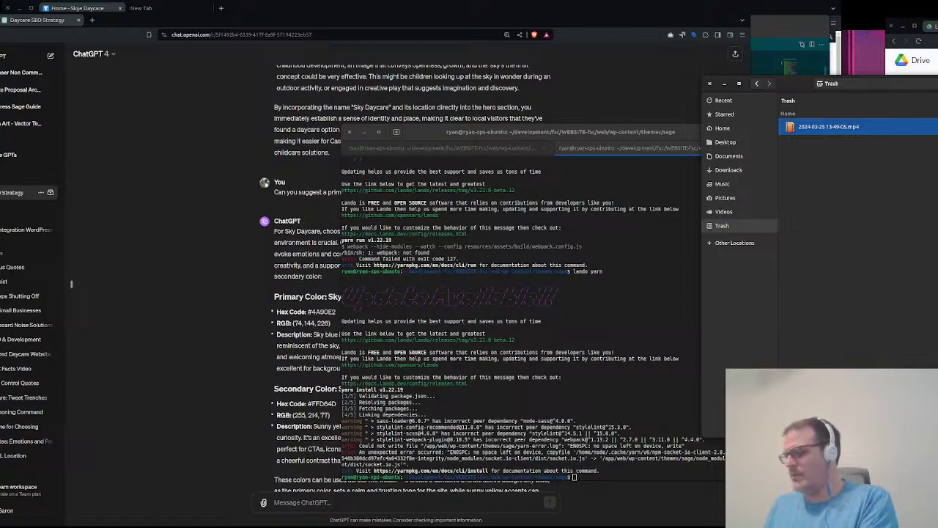
key("Delete")
key("Return")
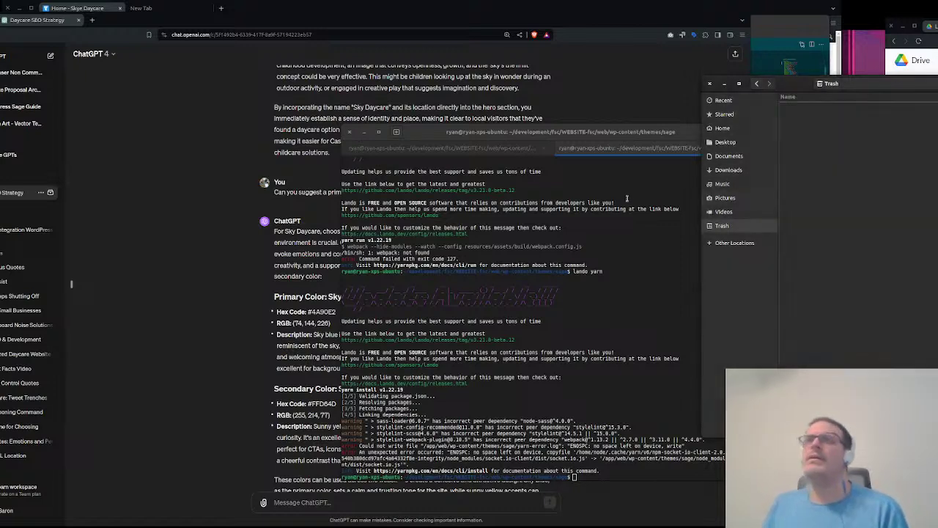
Run lando yarn again in the Sage theme directory to install its packages
left_click(476, 276)
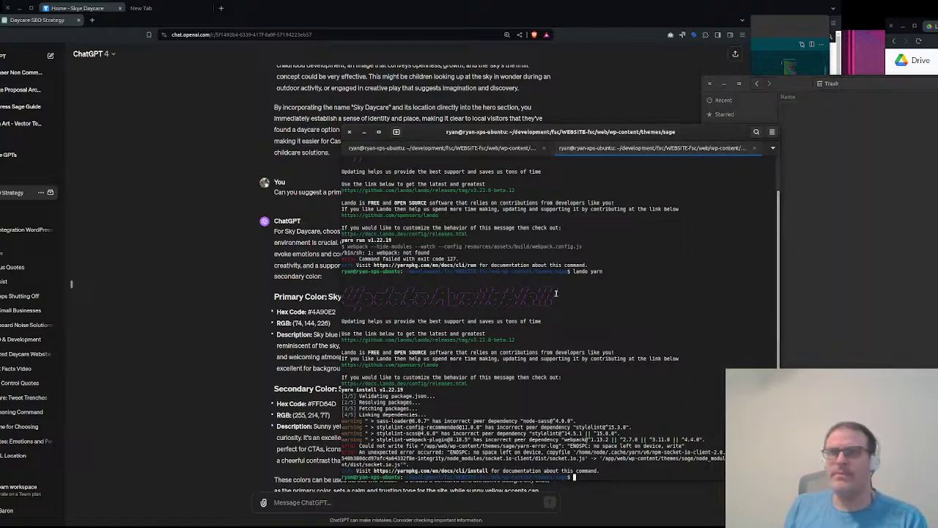
key("Up")
key("Return")
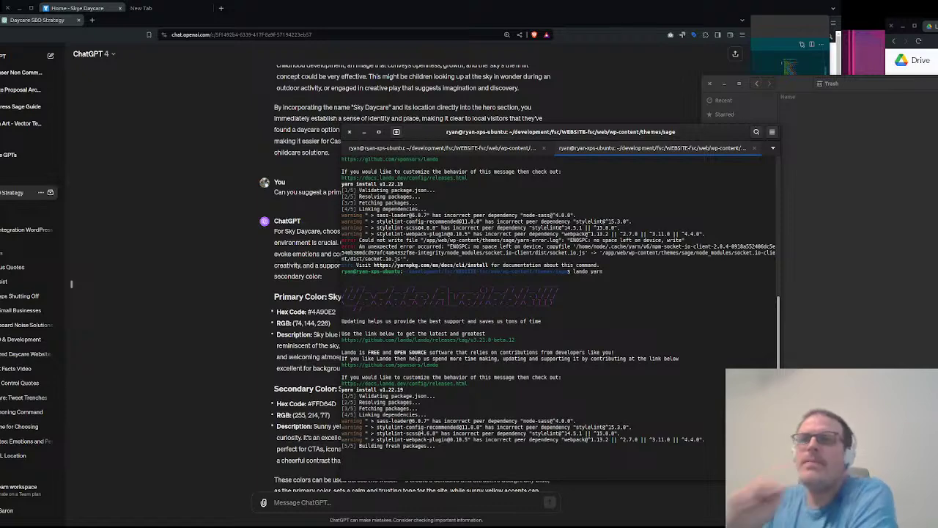
Check the repository's uncommitted changes with git status in the first terminal tab
left_click(481, 148)
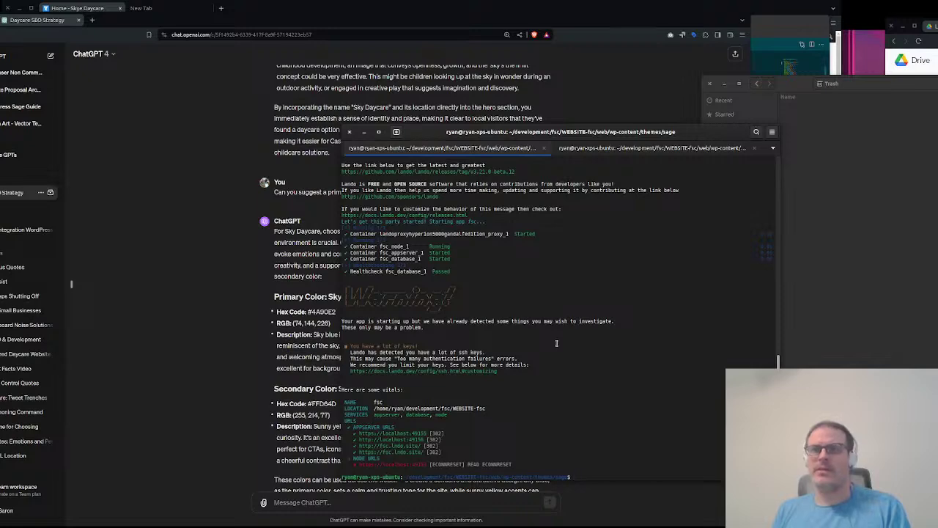
type("git status")
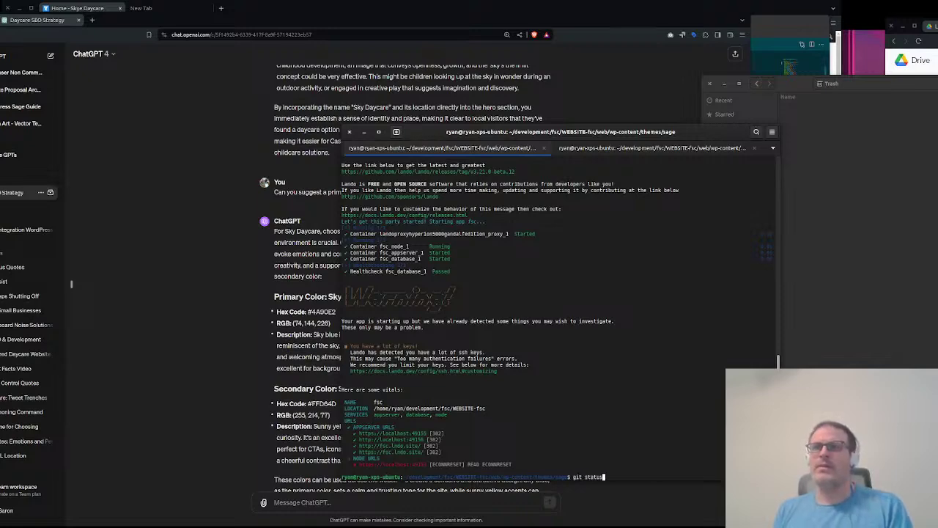
key("Return")
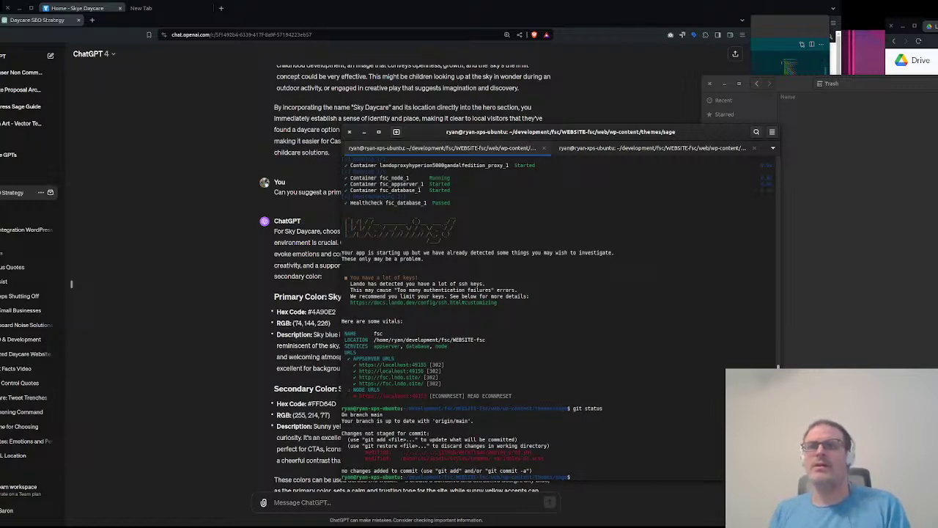
type("git stat")
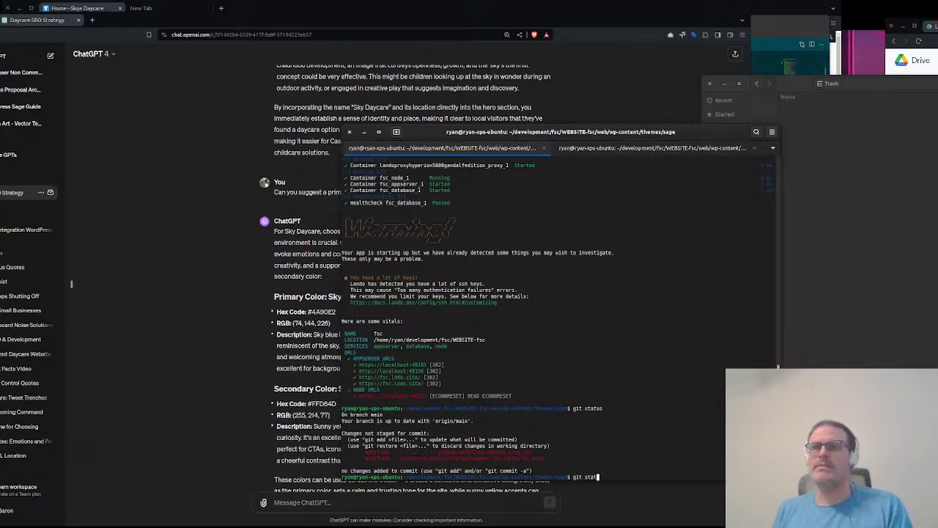
type("us")
key("Return")
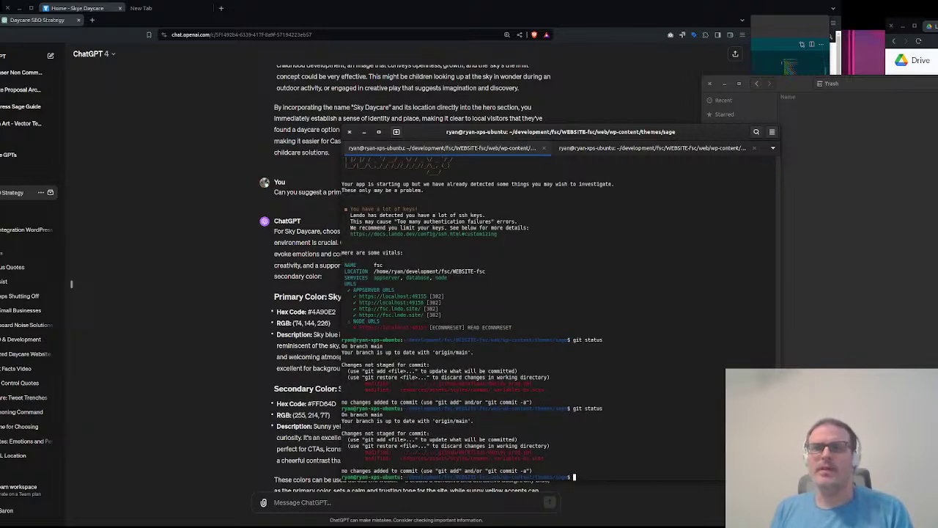
key("Return")
key("Return")
key("Return")
key("Return")
key("Return")
key("Return")
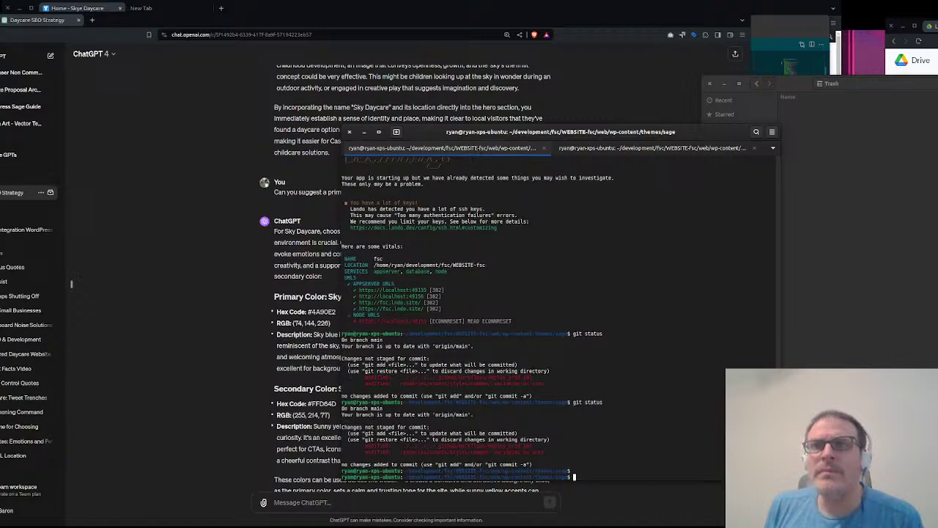
type("git ")
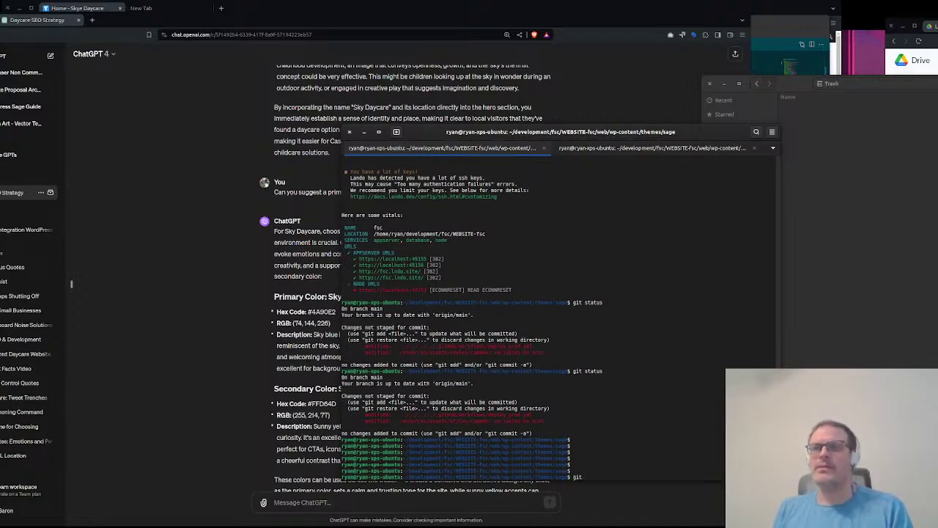
type("stash")
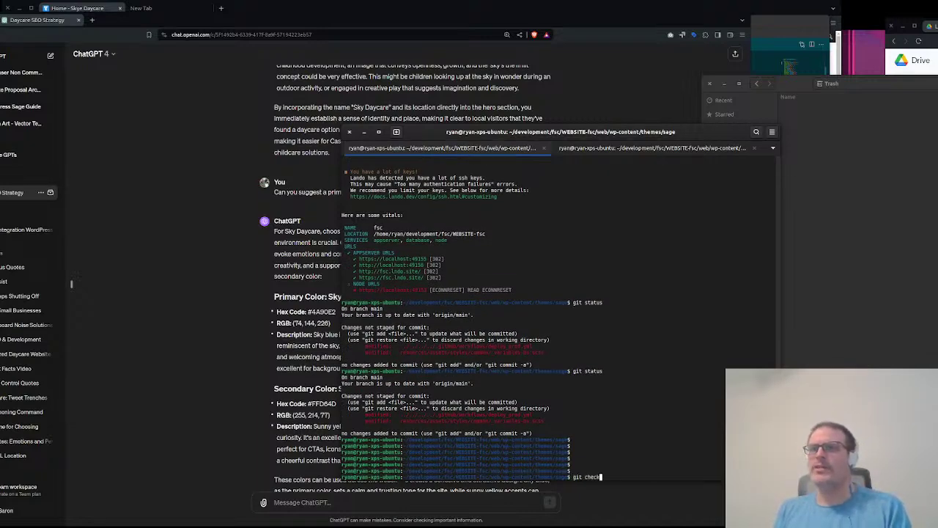
key("BackSpace")
key("BackSpace")
key("BackSpace")
key("BackSpace")
key("BackSpace")
key("BackSpace")
key("BackSpace")
key("BackSpace")
key("BackSpace")
key("BackSpace")
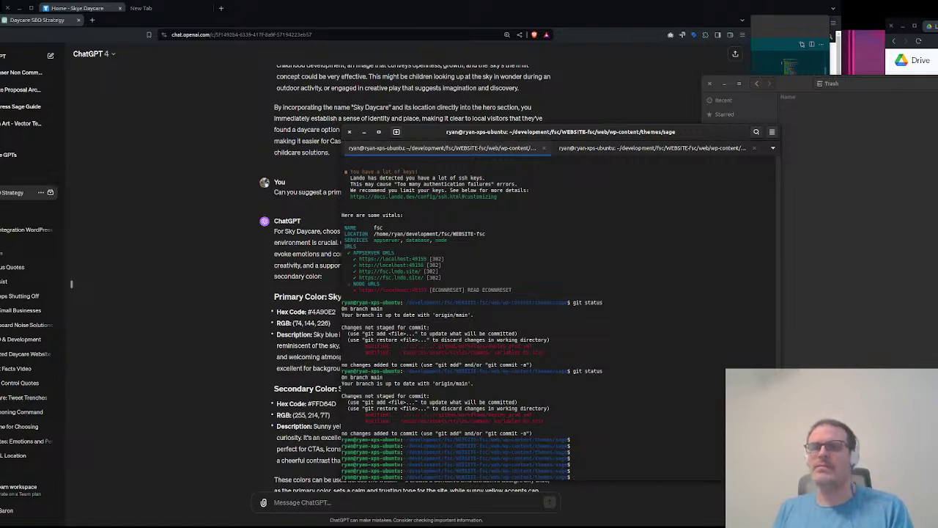
type("c")
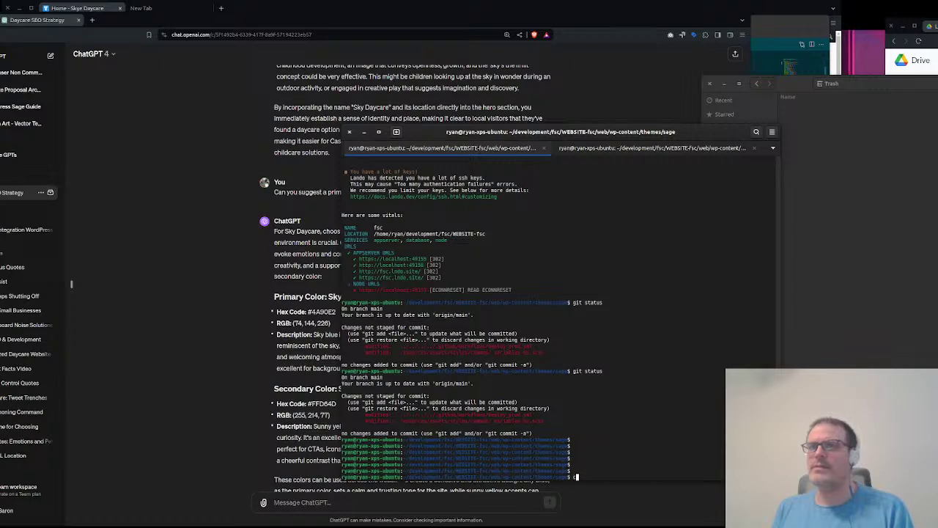
key("BackSpace")
Create and switch to a new git branch named march27, and check its status
type("git checkout ")
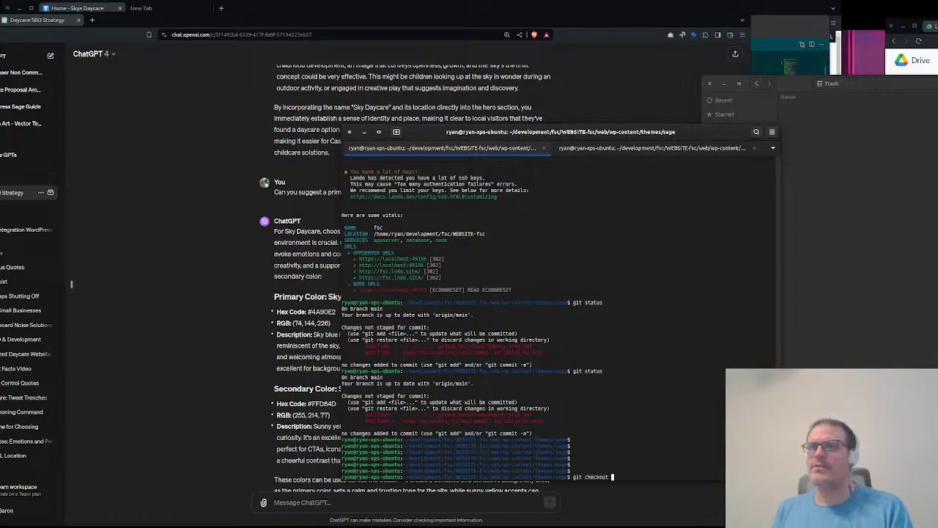
type("-")
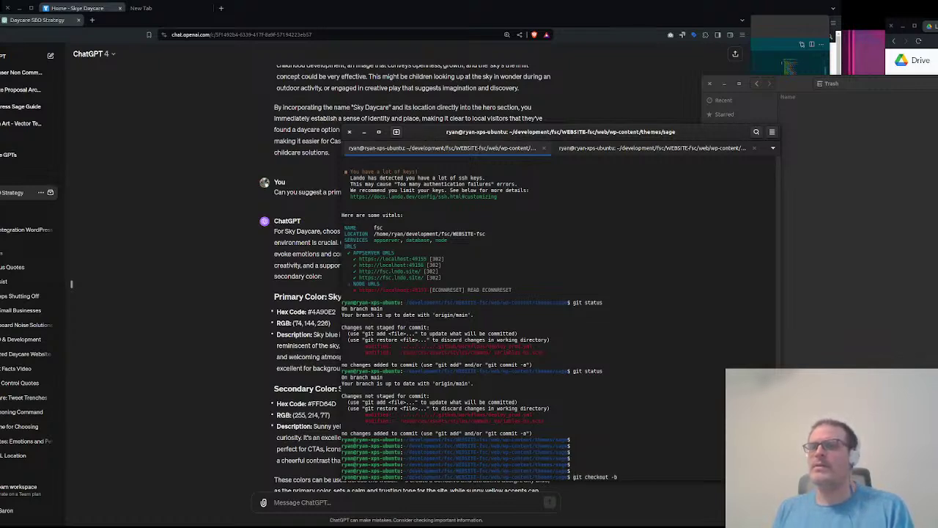
type("b ")
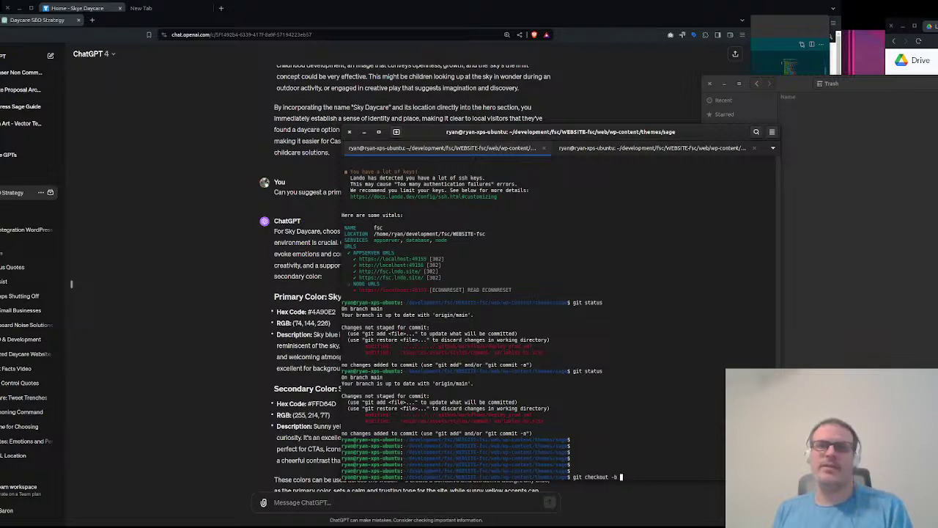
type("marc")
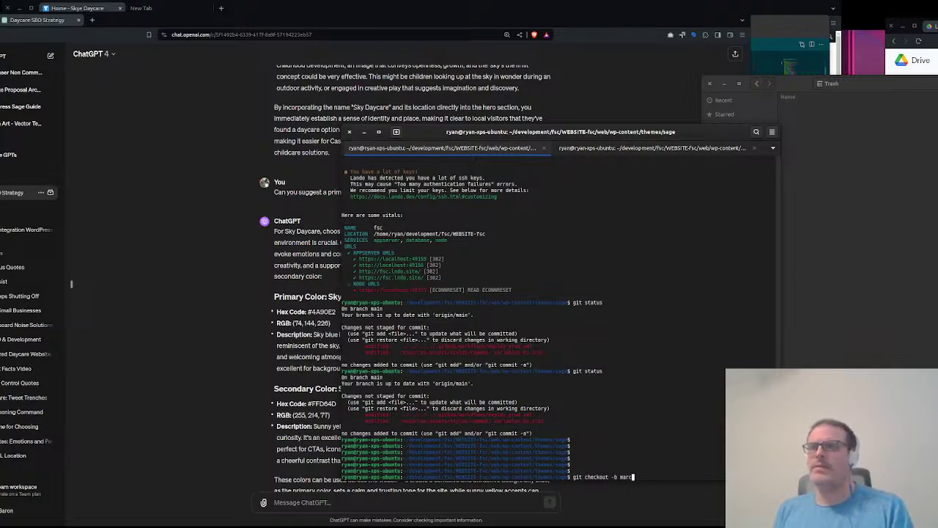
type("-h")
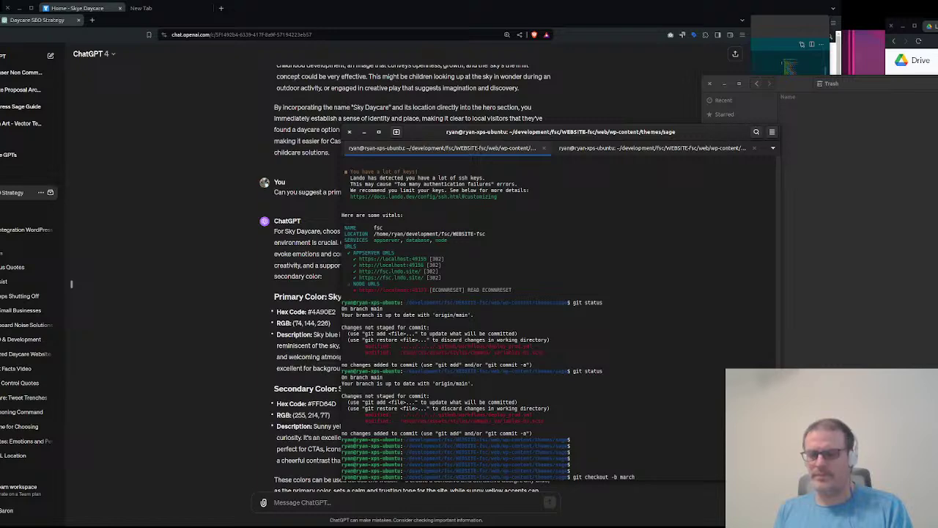
type("27")
key("Return")
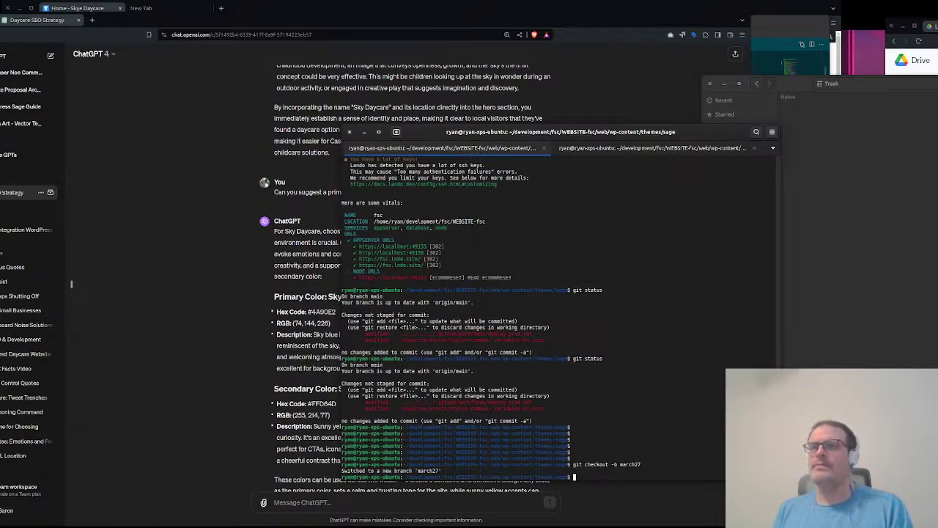
type("git status")
key("Return")
Stage all changes in the Sage theme directory with git add . and check the git status
type("gi")
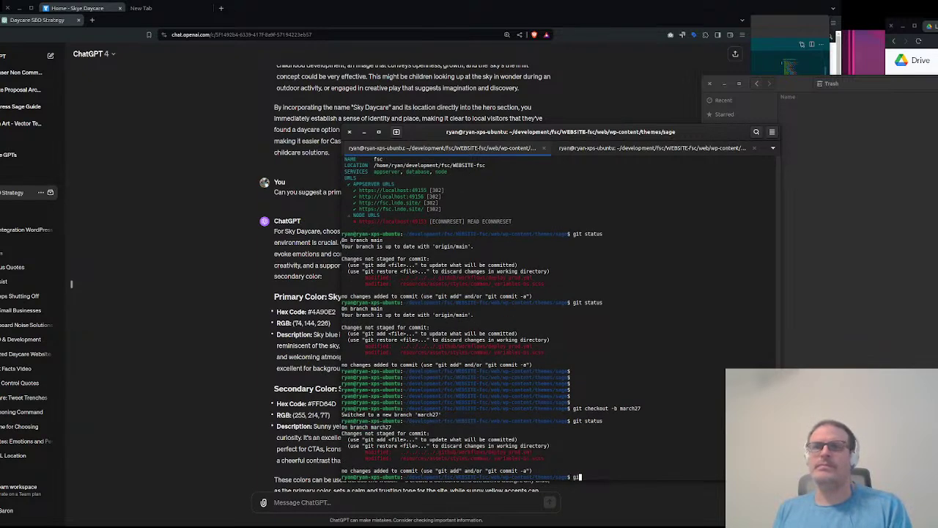
type("t add resourc")
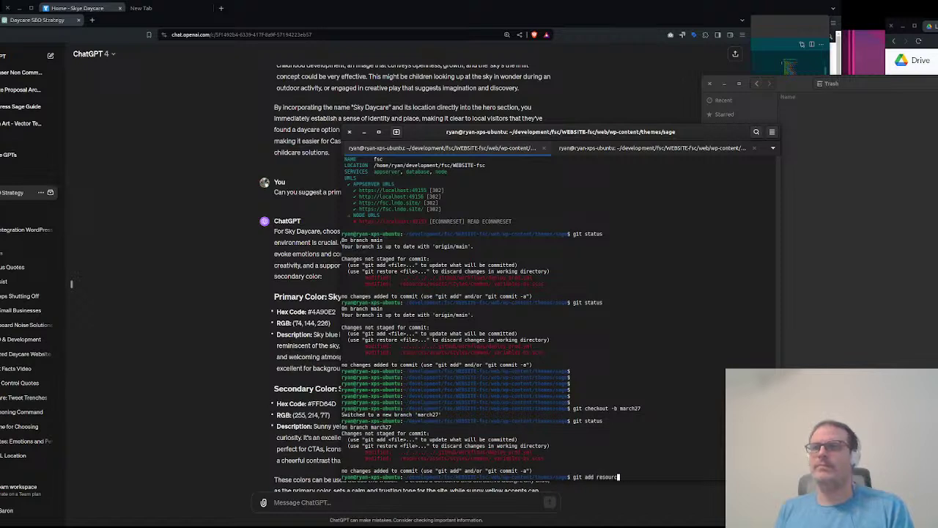
key("BackSpace")
key("BackSpace")
key("BackSpace")
key("BackSpace")
key("BackSpace")
key("BackSpace")
key("BackSpace")
type(".")
key("Return")
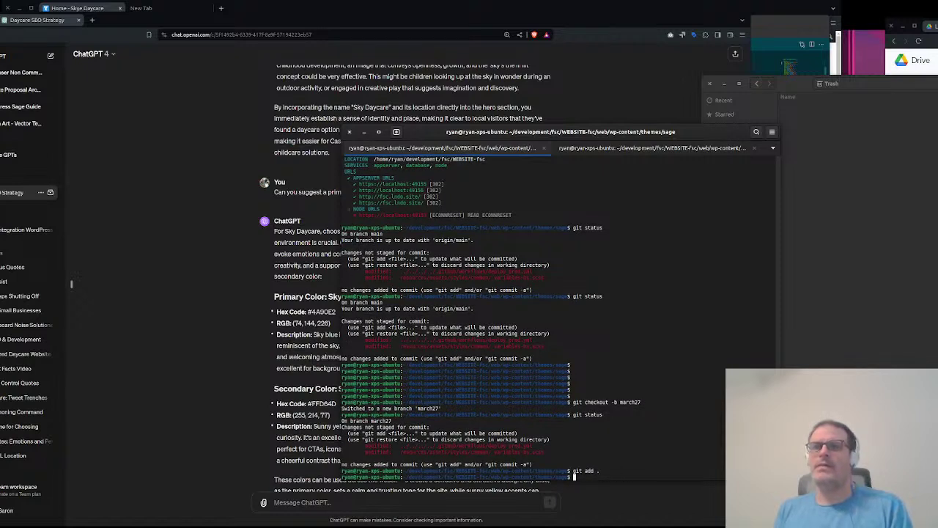
type("git status")
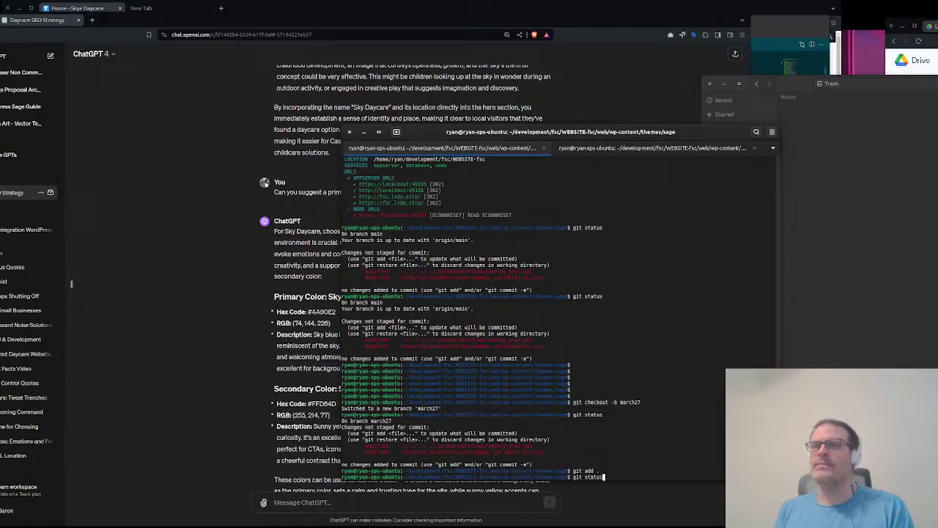
key("Return")
Commit the staged file with the message "updated primary and secondary theme colors"
type("git comm")
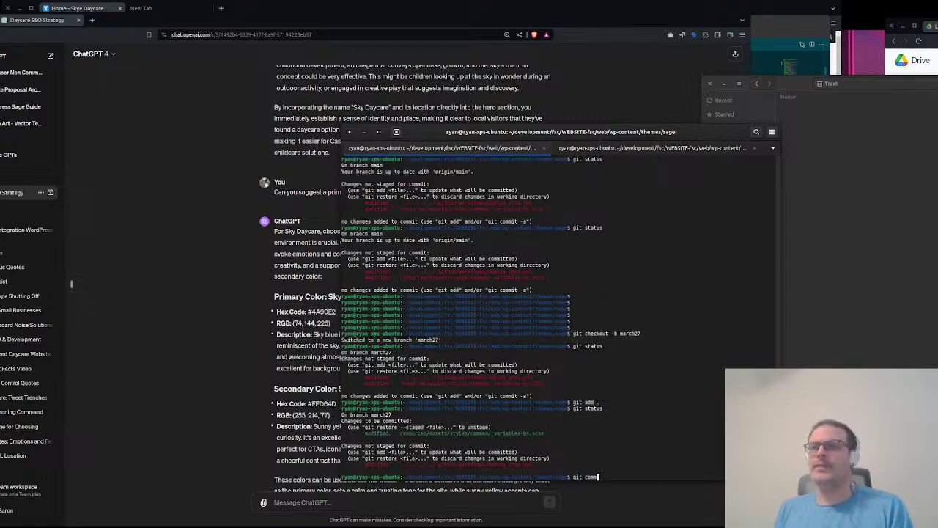
type("it -m \"")
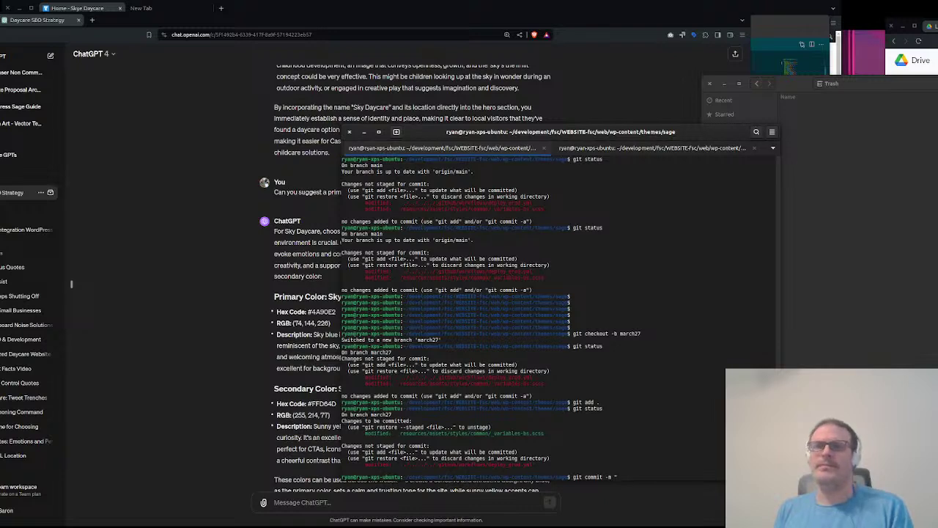
type("update")
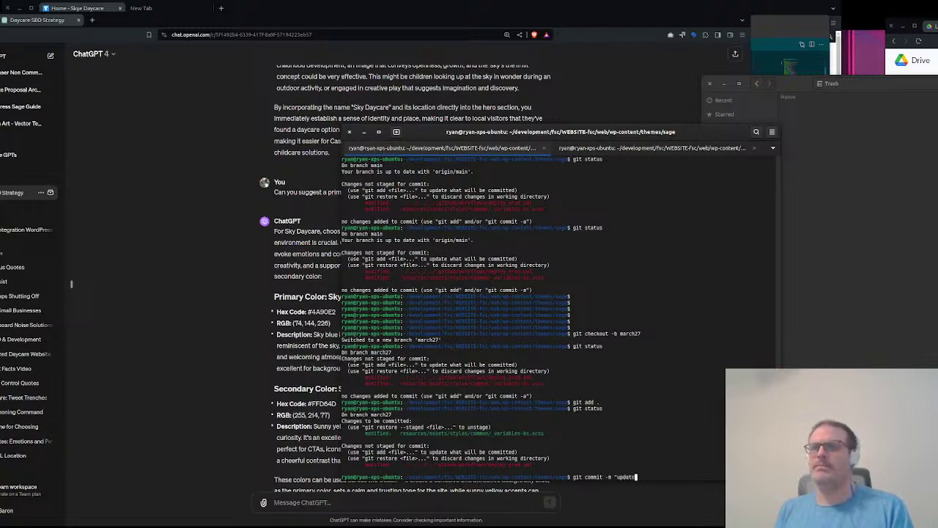
type("d pri")
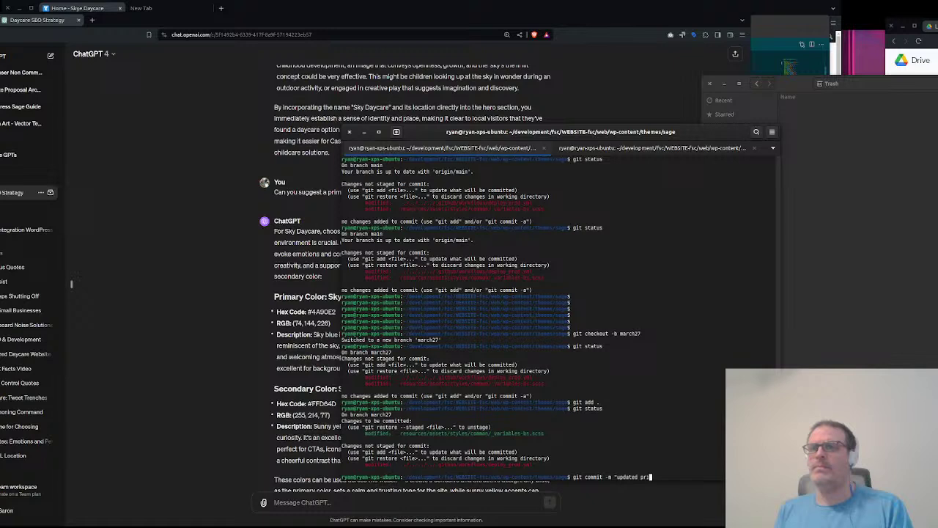
type("mary and secondary c")
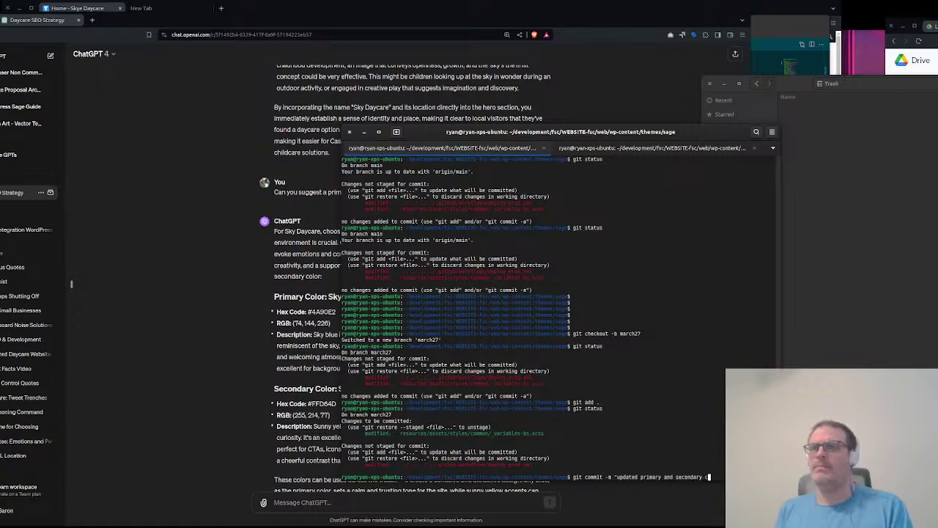
type("olors")
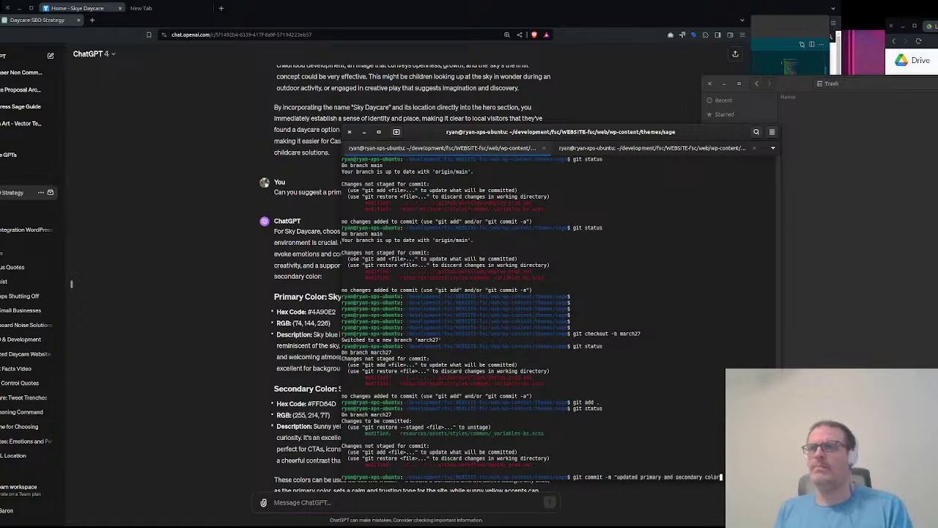
key("BackSpace")
key("BackSpace")
key("BackSpace")
key("BackSpace")
key("BackSpace")
type("theme c")
key("Return")
Push the march27 branch to origin and set it as the upstream
type("git push -")
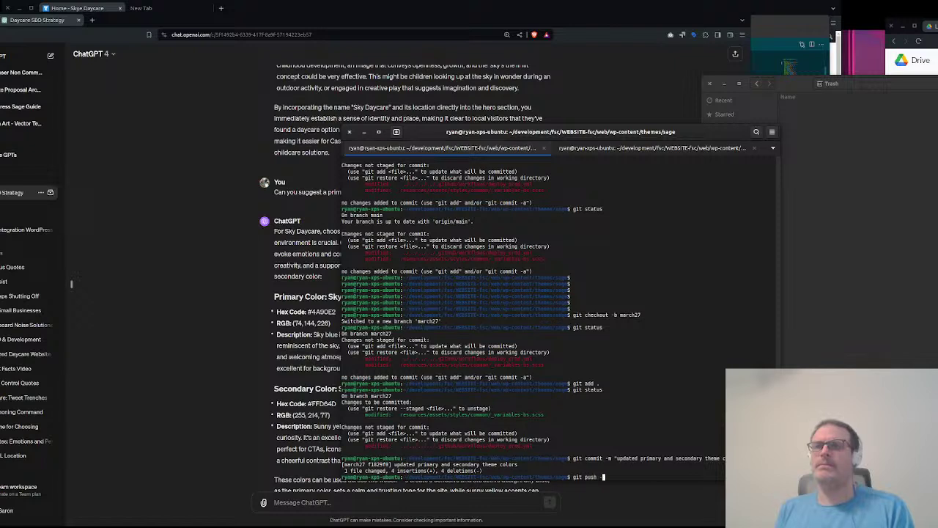
type("u origin ma")
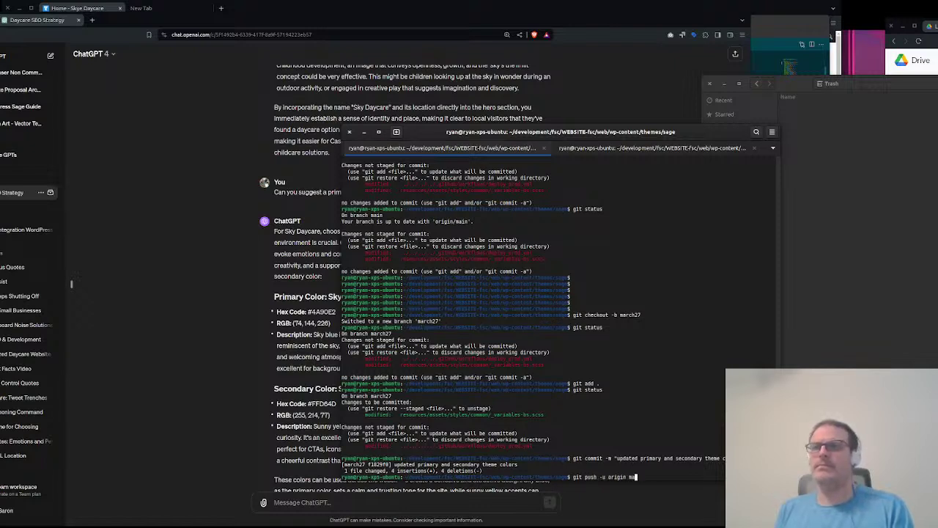
type("rch27")
key("Return")
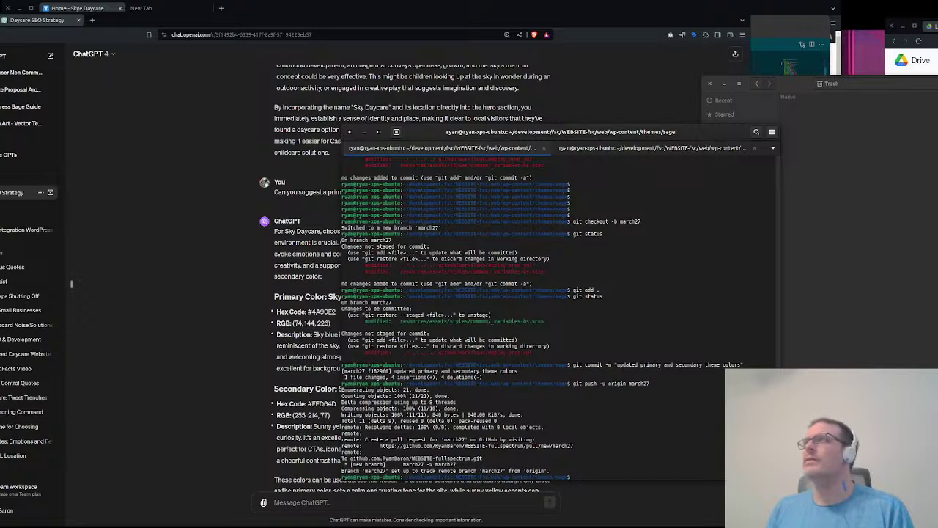
Switch to the browser showing the WEBSITE-fullspectrum GitHub repository, then widen its window and place it over the terminal
key("ctrl+t")
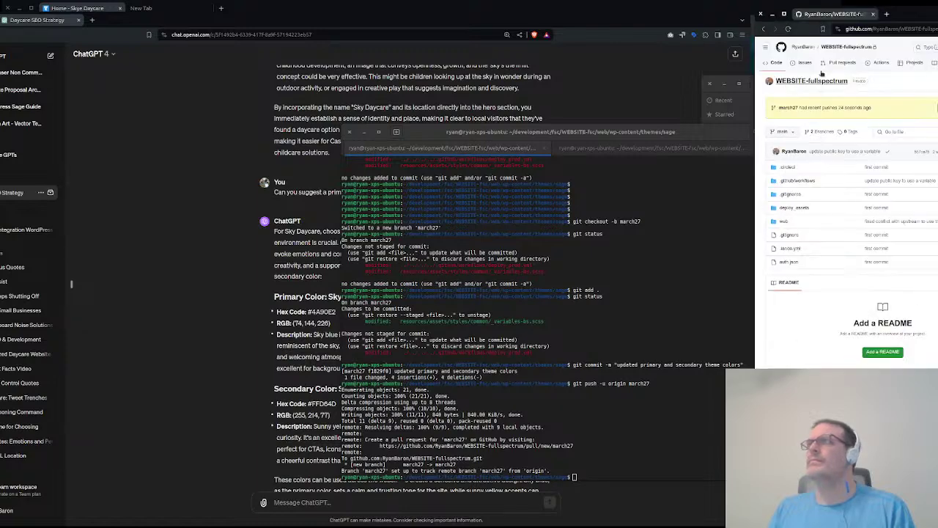
left_click_drag(937, 15, 385, 11)
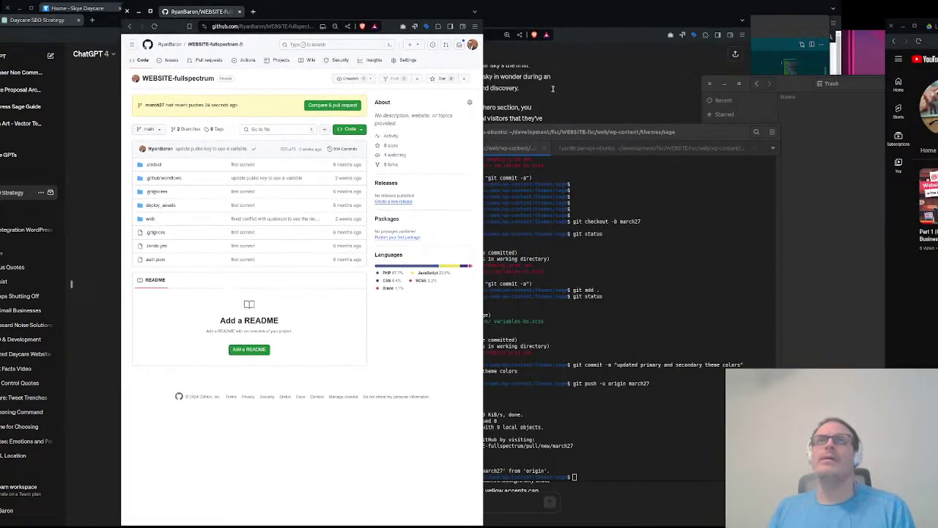
key("super+Up")
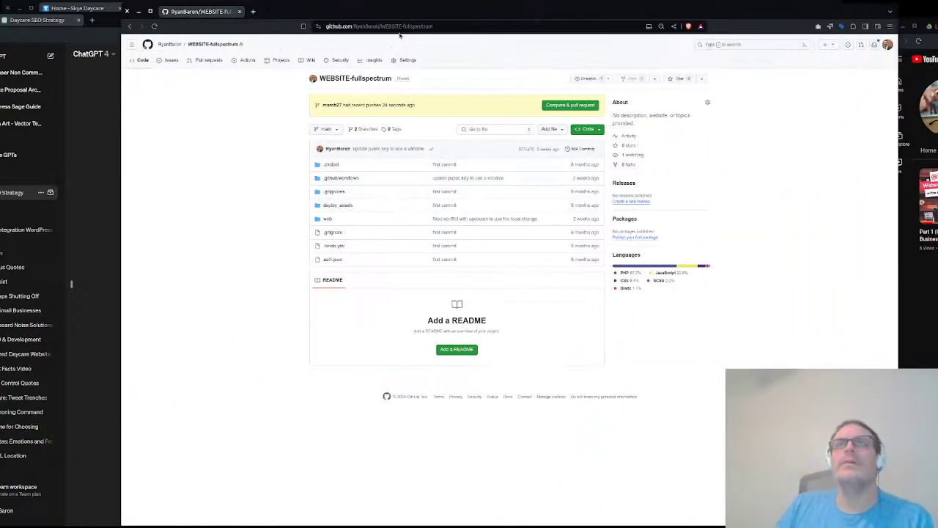
left_click_drag(786, 31, 717, 47)
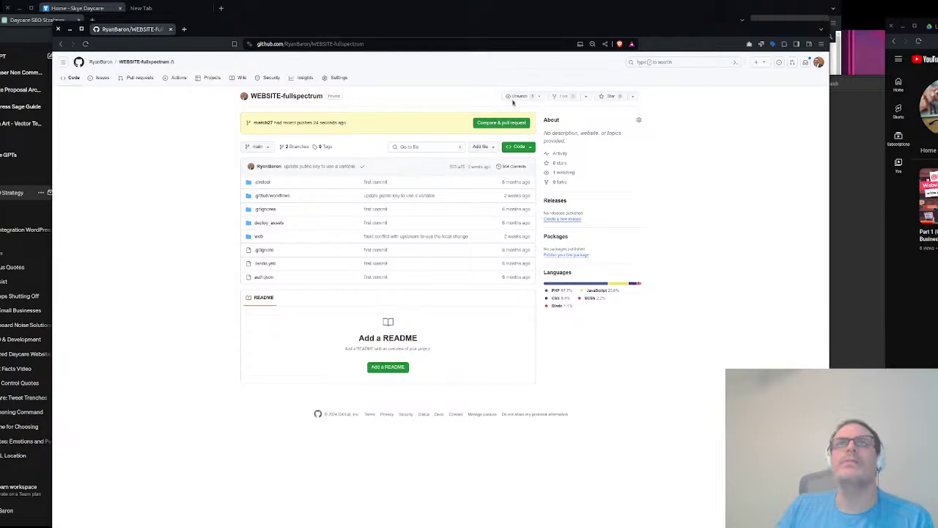
Create a pull request from march27 into main, describing under a bold "Updates:" heading the bullet "Updated primary (sky blue) and secondary (yellow) colors"
left_click(500, 122)
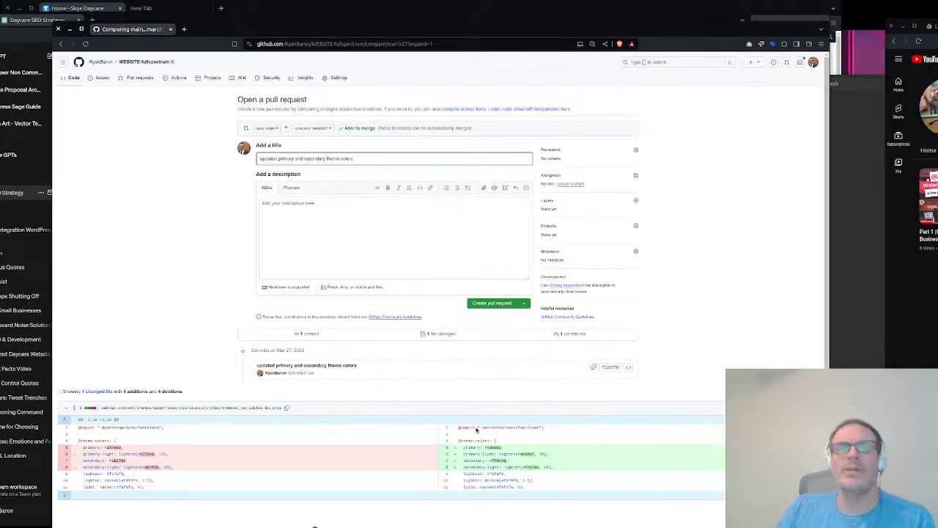
scroll(464, 444, "down", 2)
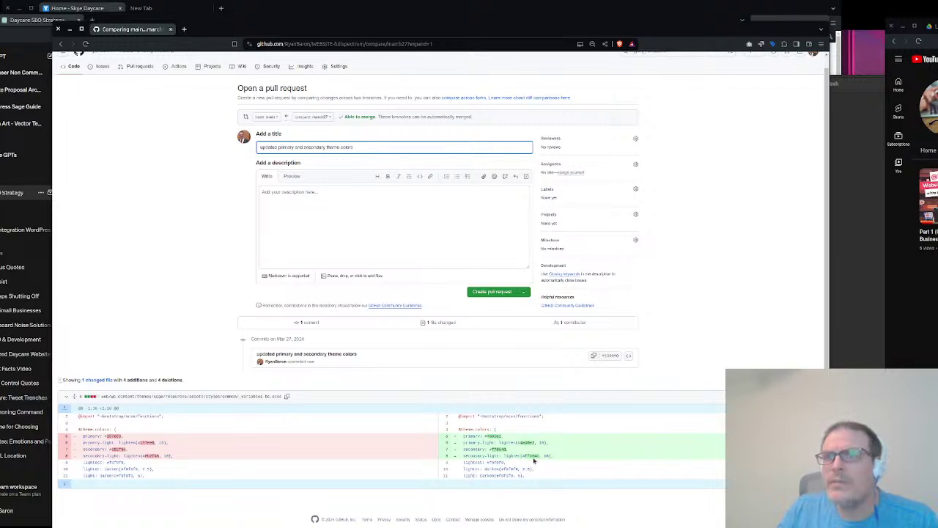
left_click(346, 214)
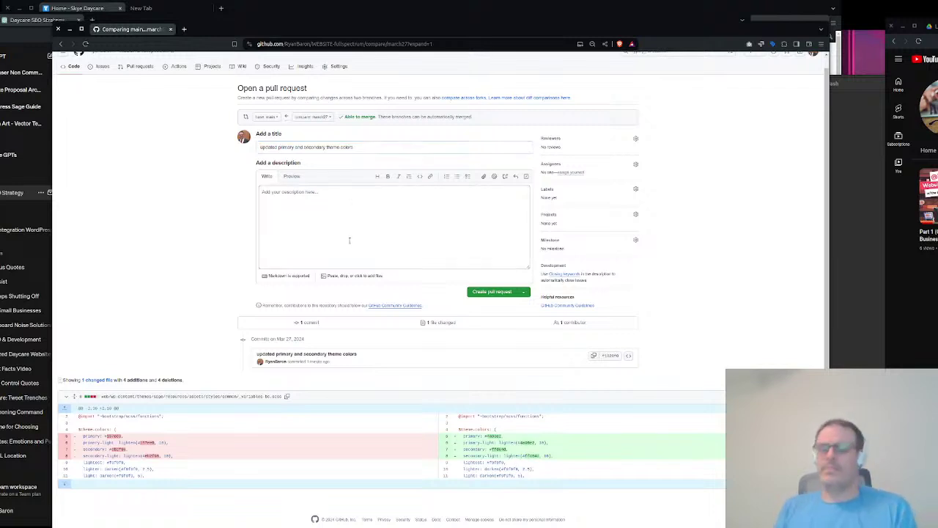
type("-")
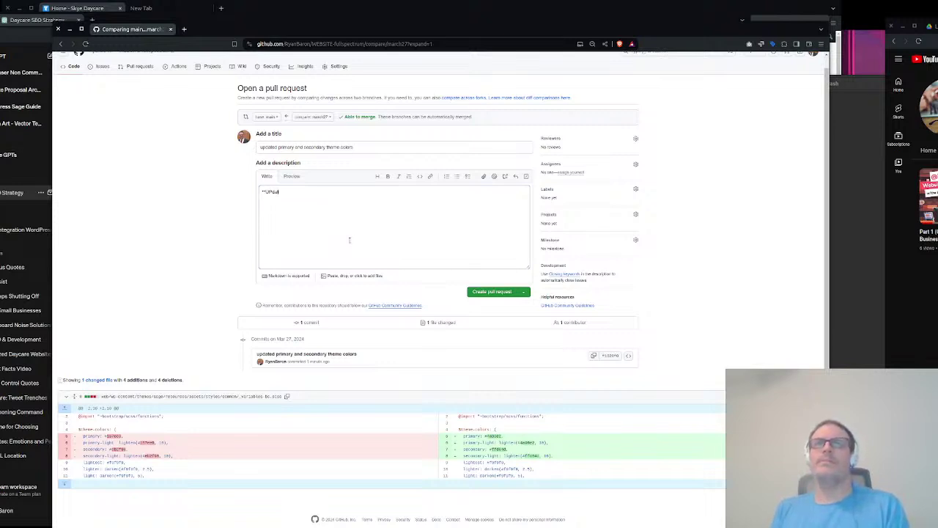
type("*Update")
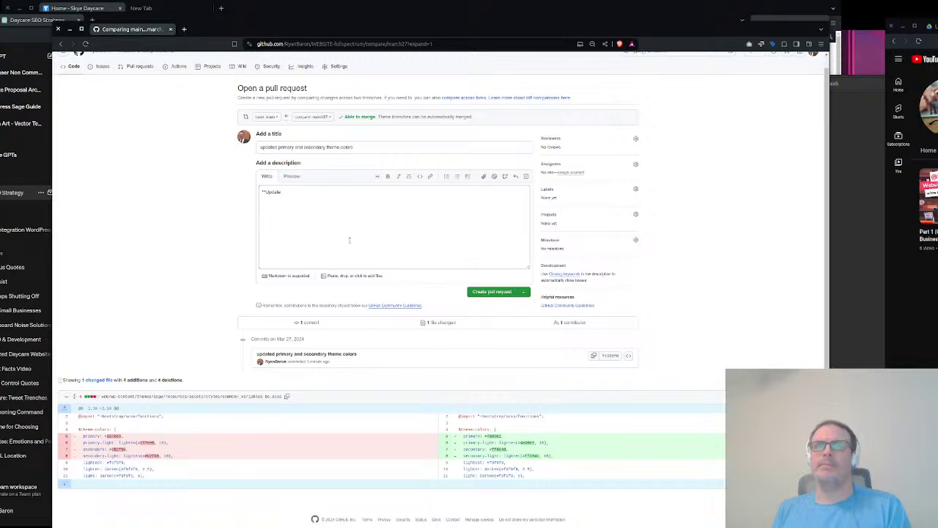
type("d:**")
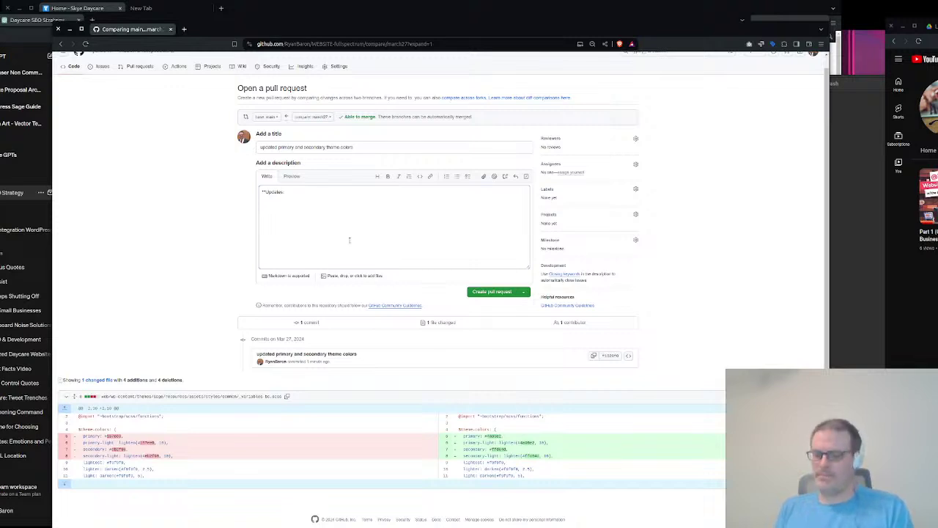
type(" - Updated primary and second")
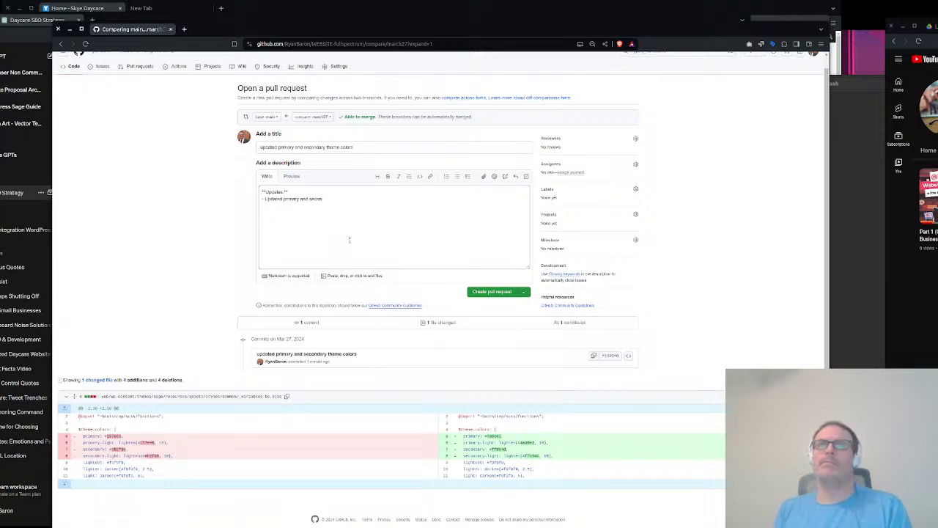
type("ary colors")
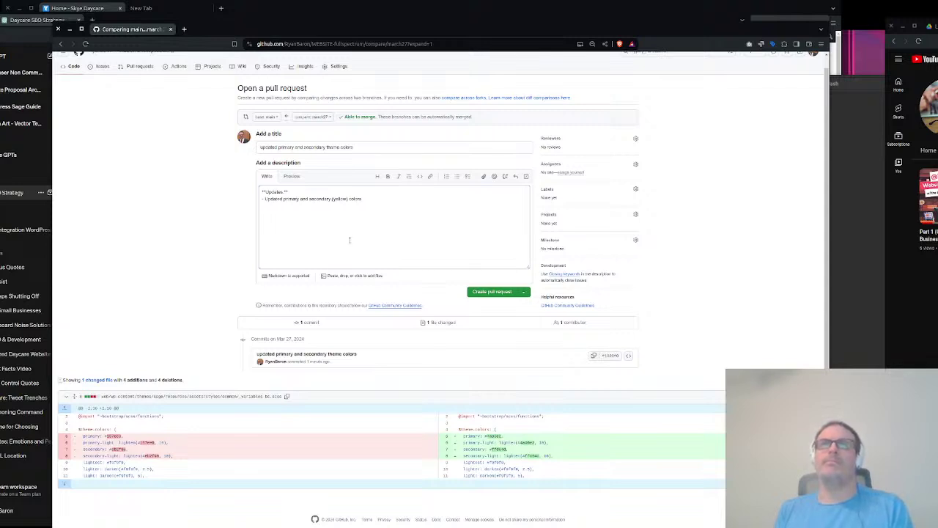
type("(sky)")
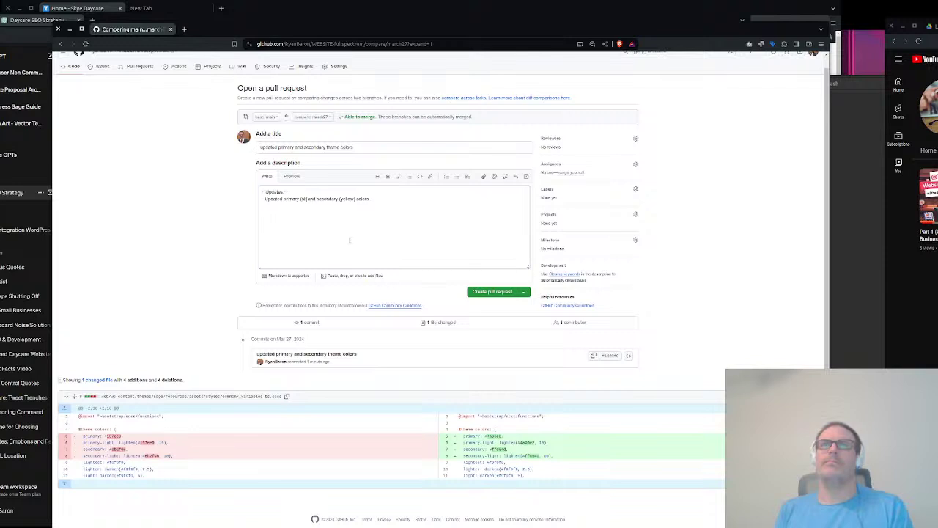
type(" blue")
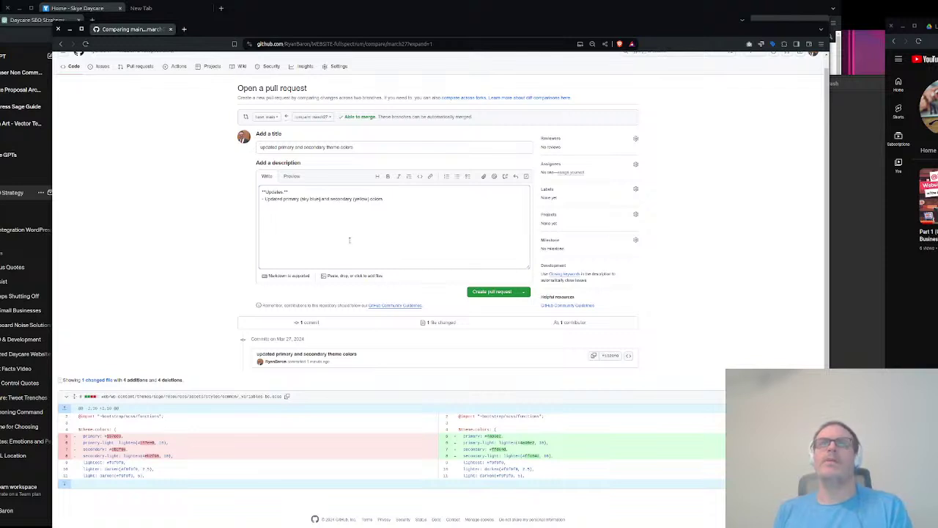
left_click(484, 291)
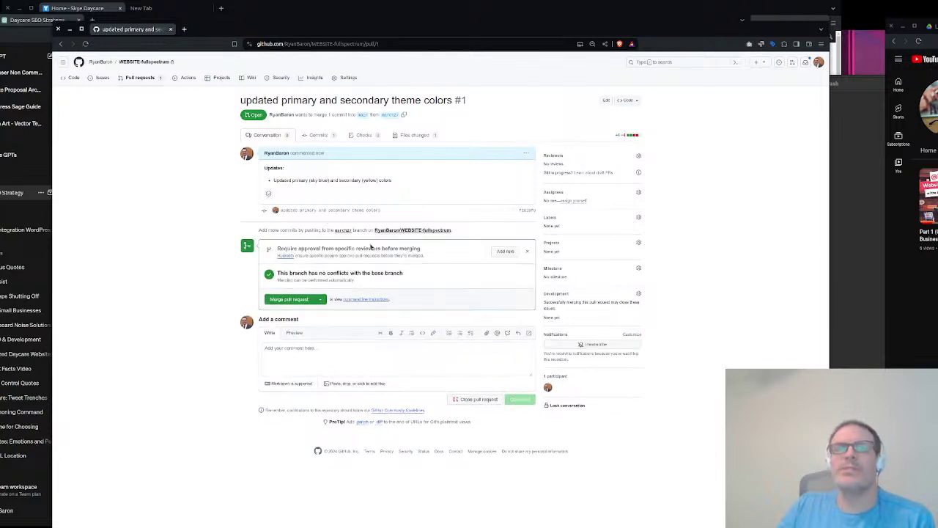
Merge the pull request "updated primary and secondary theme colors" from march27 into main and confirm the merge
left_click(291, 300)
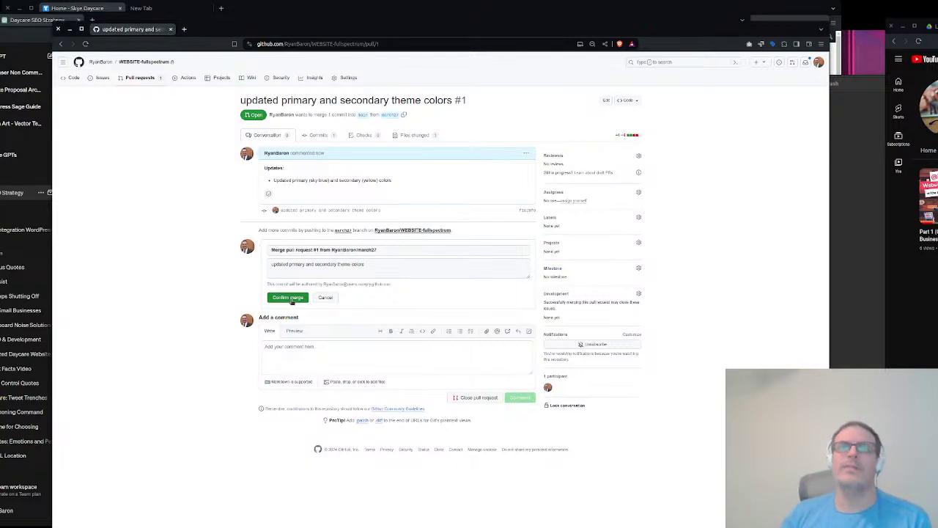
left_click(290, 298)
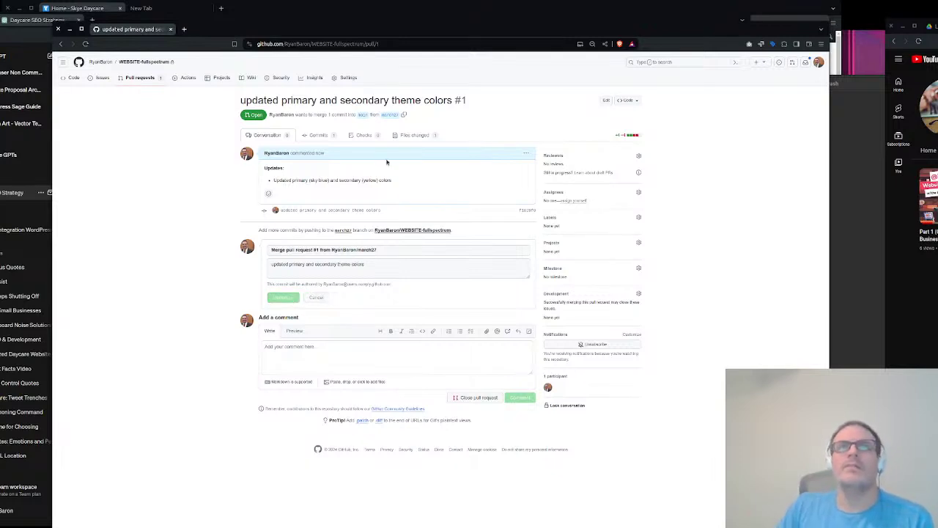
Open the merge's workflow run in the repository's Actions and examine the progress and logs of its build_and_deploy job
left_click(175, 78)
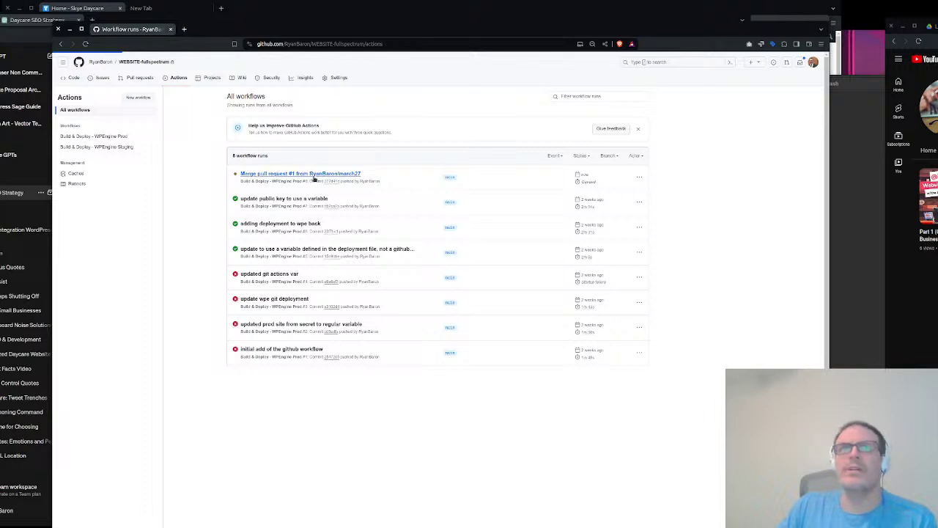
left_click(313, 176)
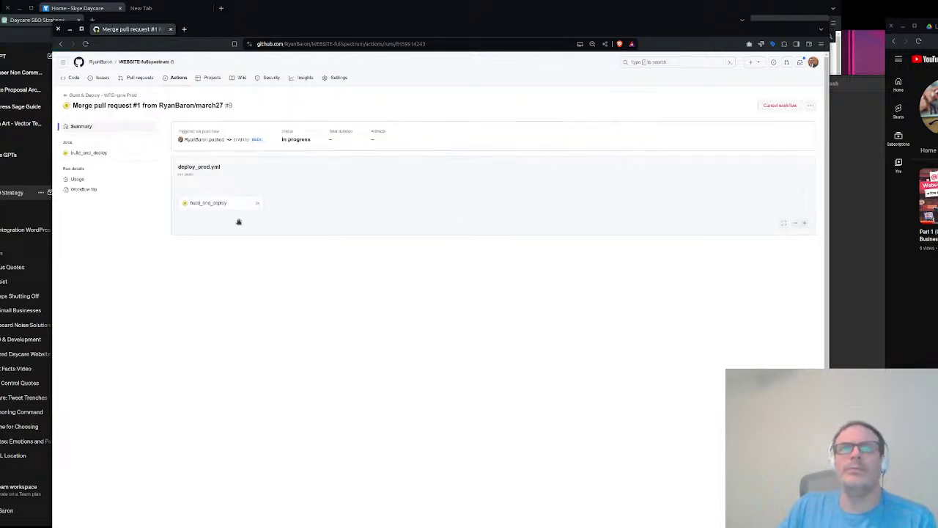
left_click(241, 205)
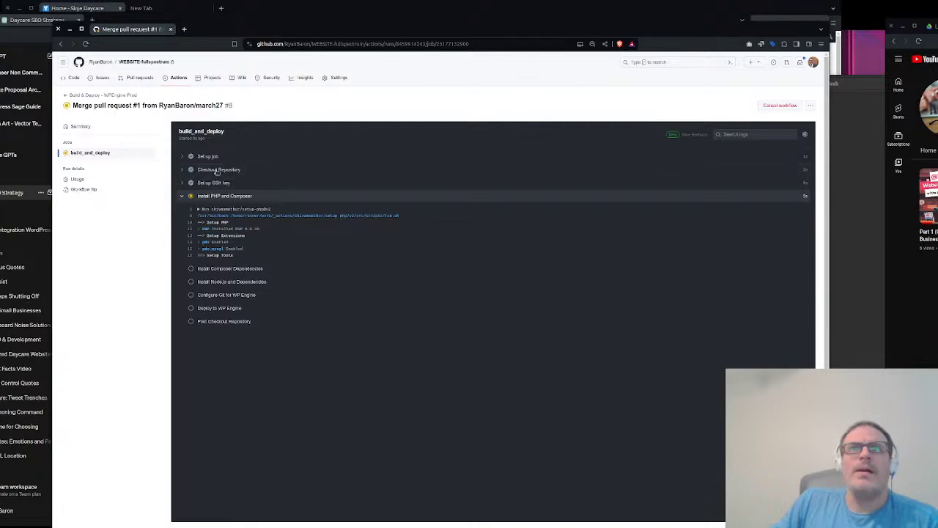
scroll(327, 280, "up", 2)
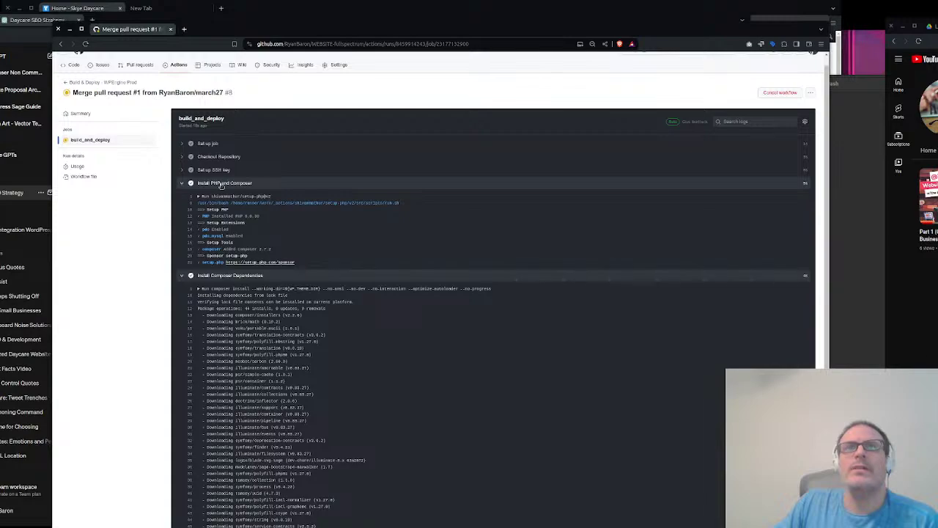
scroll(264, 262, "down", 5)
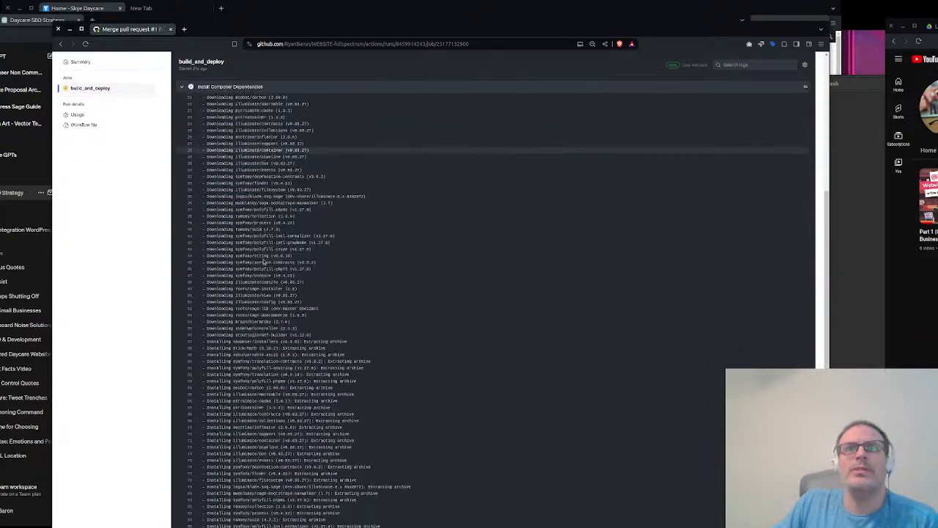
scroll(265, 264, "down", 6)
scroll(277, 278, "up", 4)
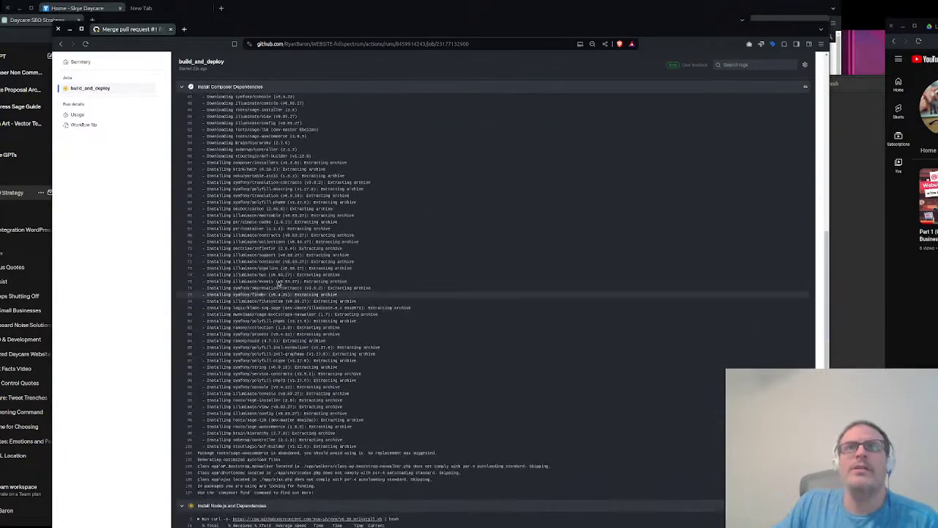
scroll(279, 284, "up", 10)
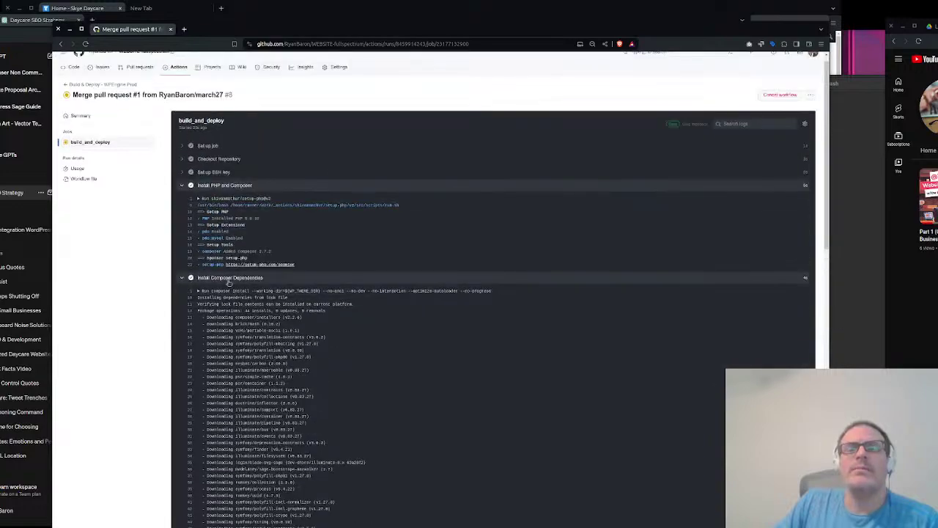
scroll(229, 280, "down", 15)
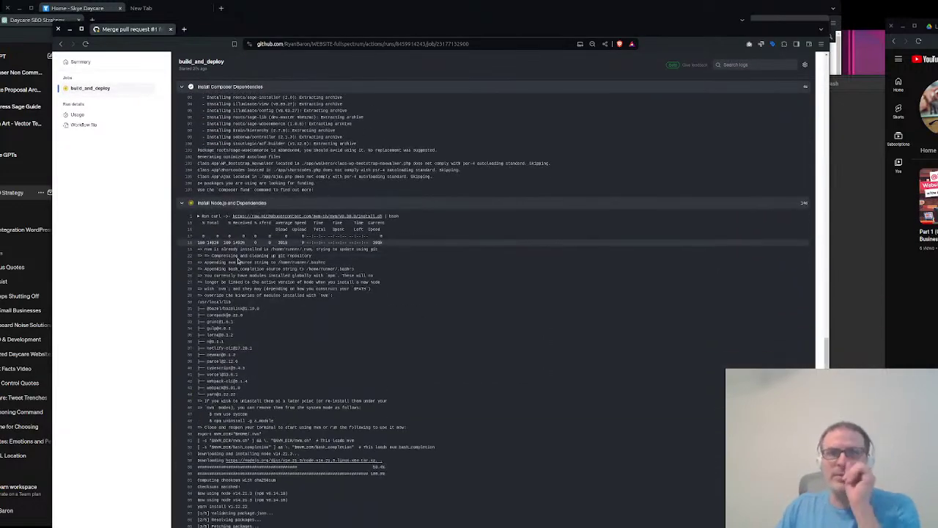
scroll(238, 261, "down", 1)
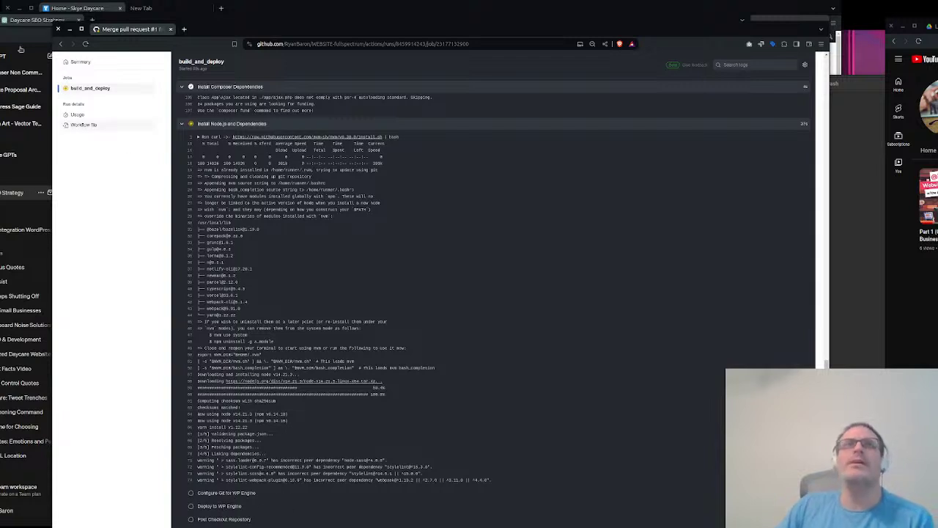
Switch to the browser with the Skye Daycare site, look over the home page, and open it in the page editor
left_click(120, 8)
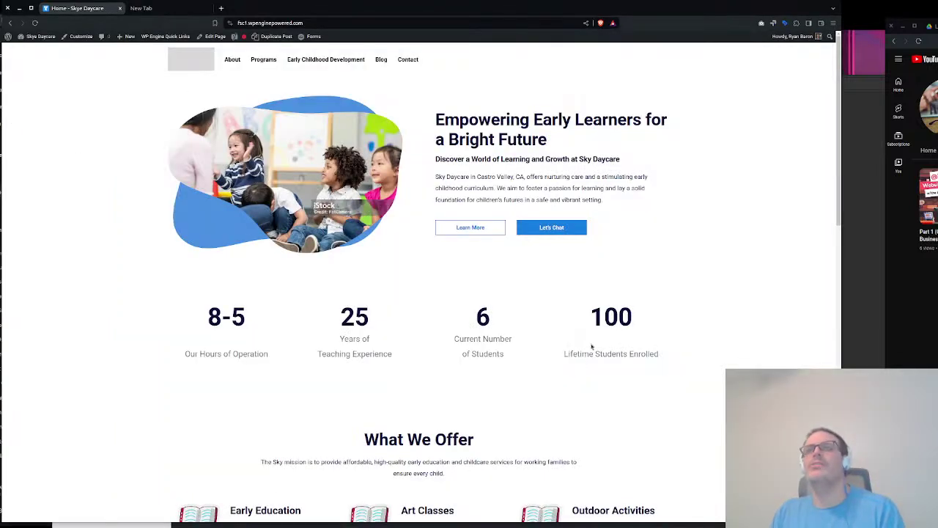
scroll(541, 376, "down", 7)
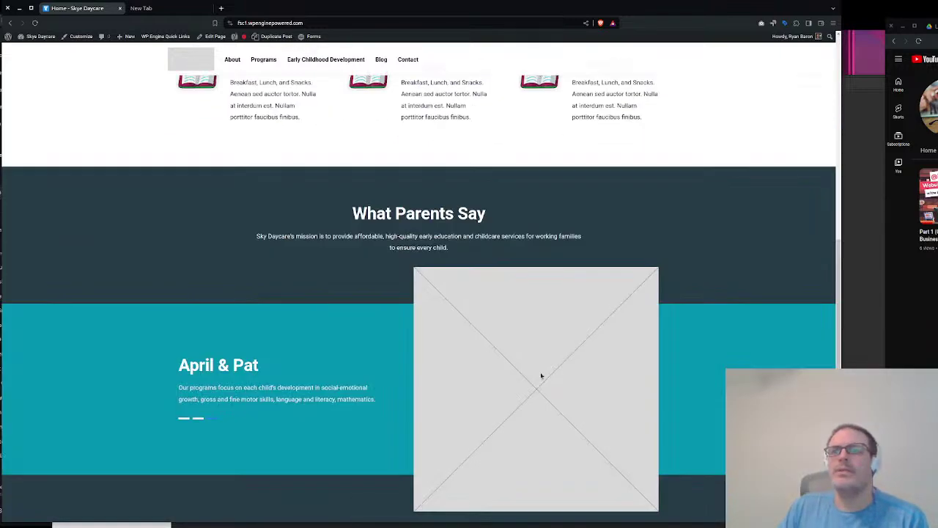
scroll(541, 376, "up", 8)
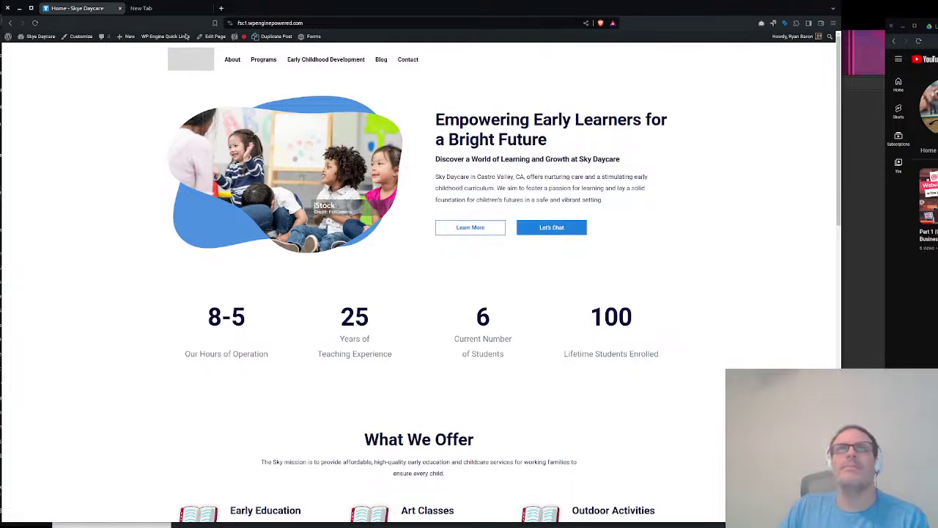
middle_click(214, 36)
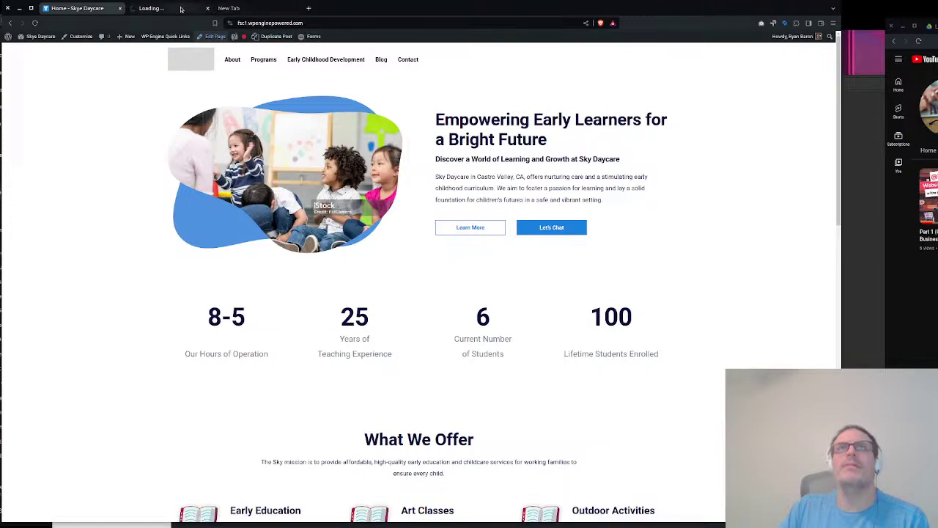
left_click(151, 6)
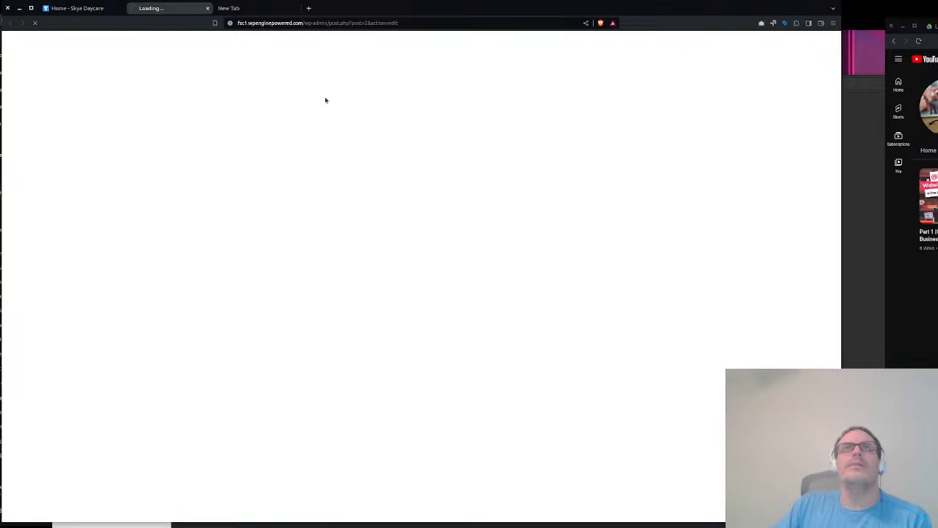
left_click(101, 5)
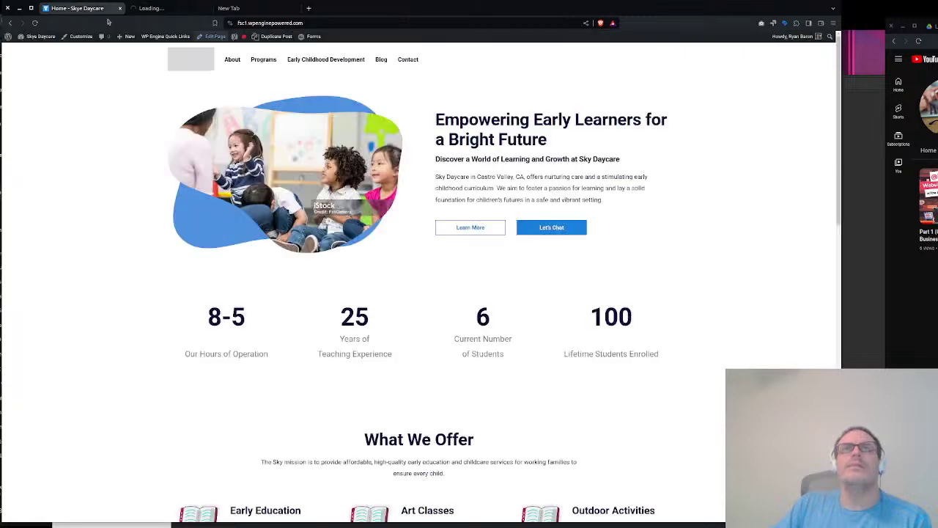
left_click(163, 8)
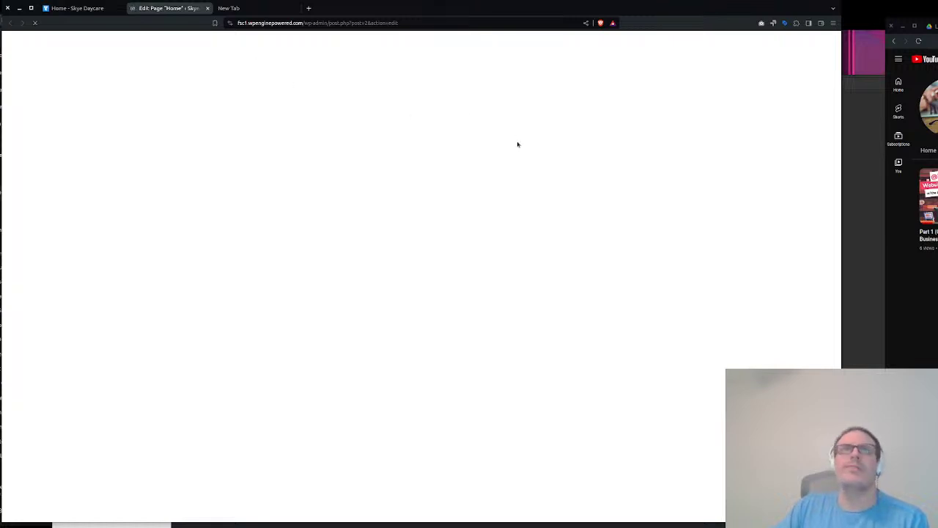
Set the background of the hero's Universal block to Primary, then update the page and view it live
left_click(241, 282)
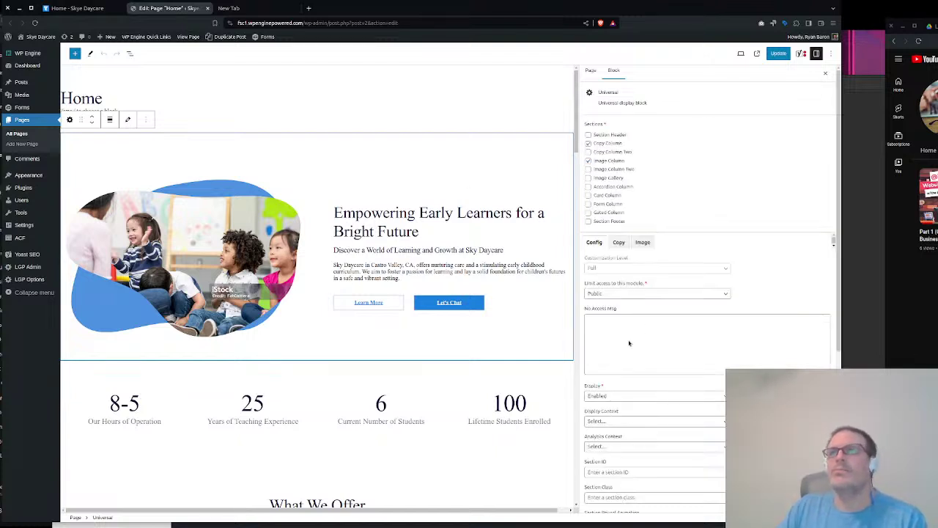
scroll(678, 360, "down", 3)
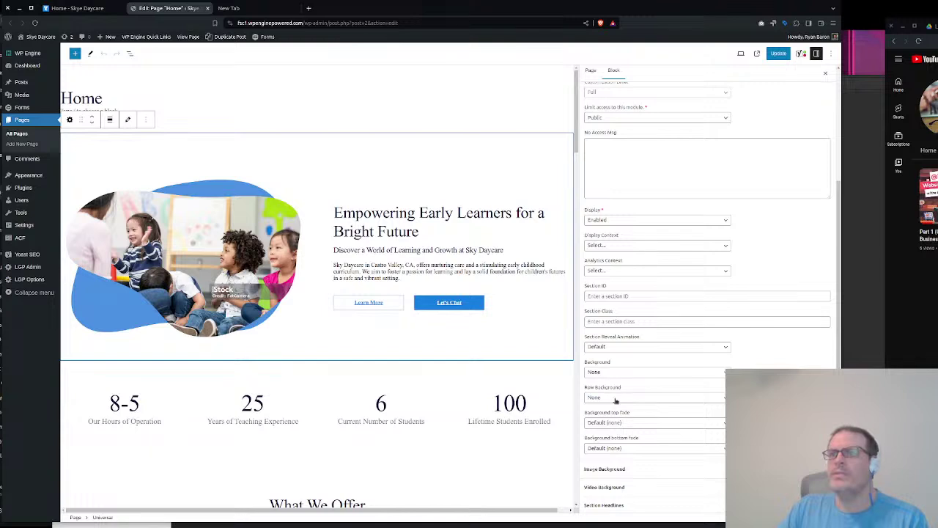
left_click(616, 371)
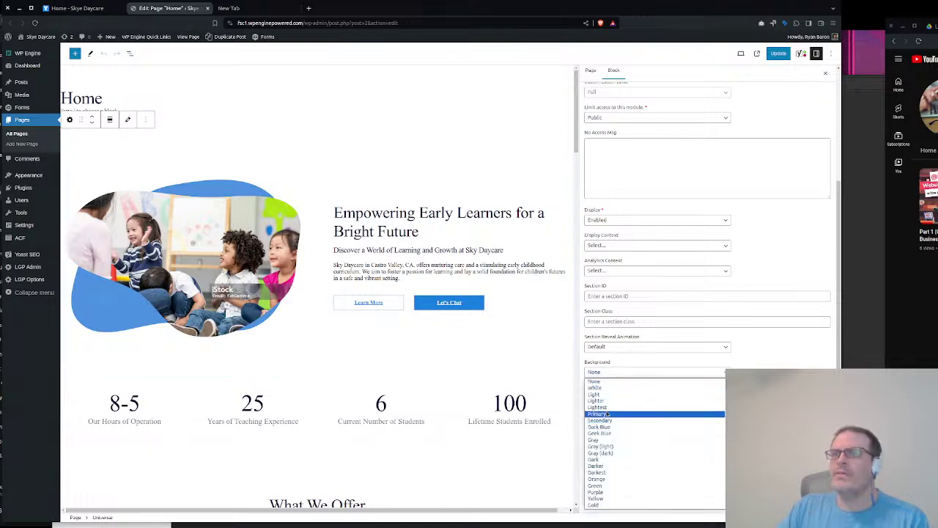
left_click(608, 415)
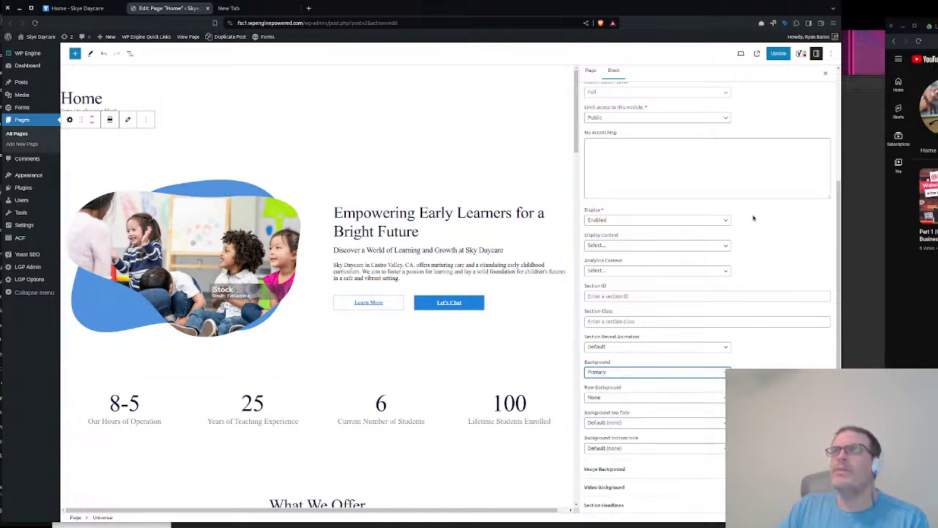
left_click(779, 54)
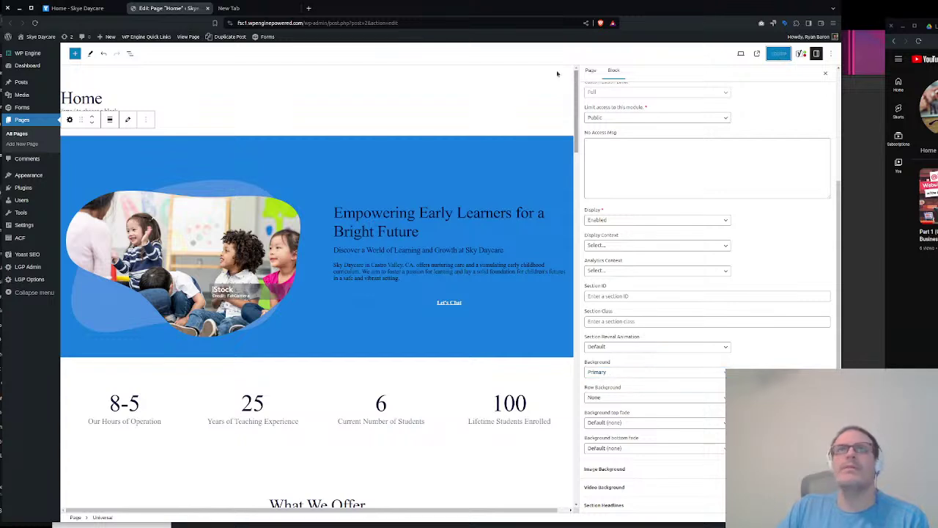
left_click(188, 37)
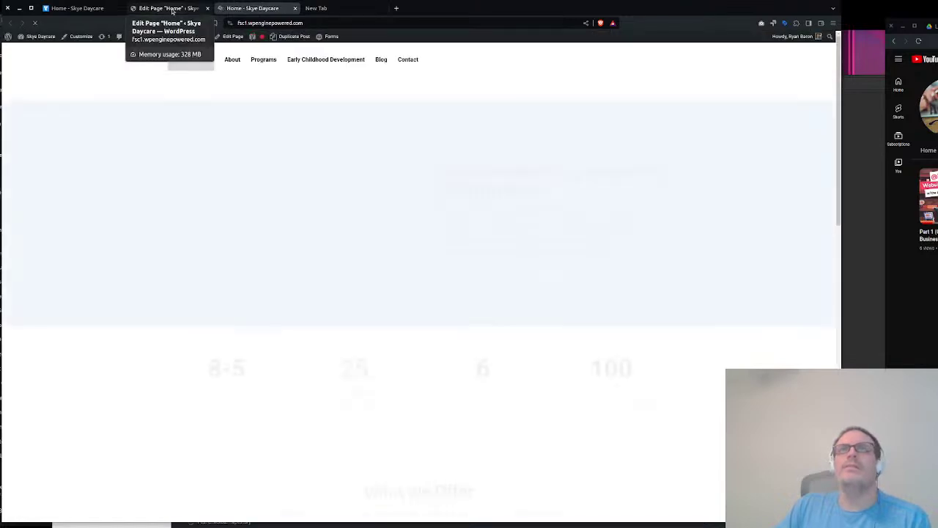
Return to the Home page editor and delete the empty paragraph block above the hero section
left_click(172, 9)
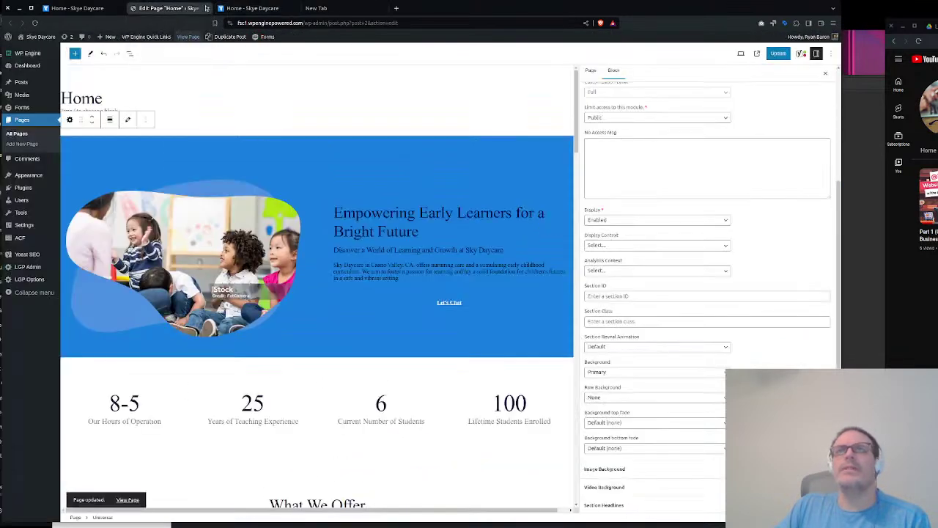
left_click(260, 123)
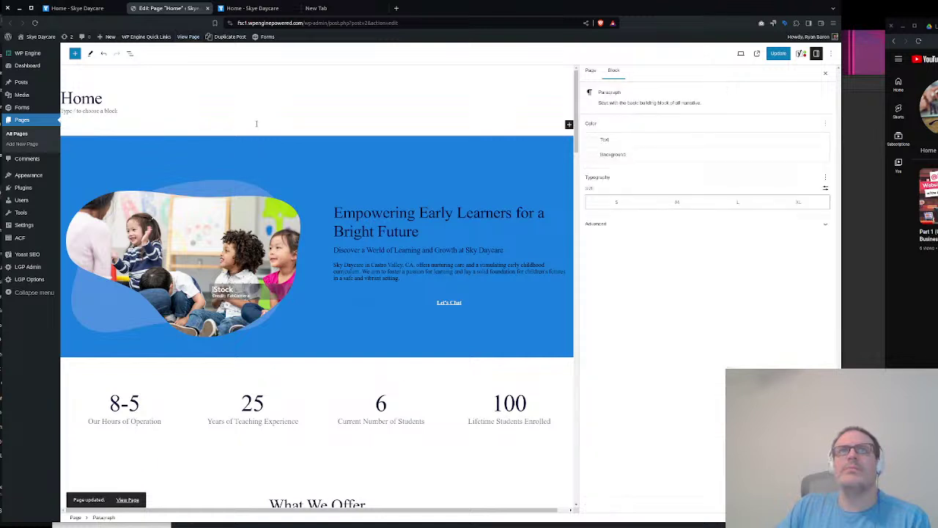
key("BackSpace")
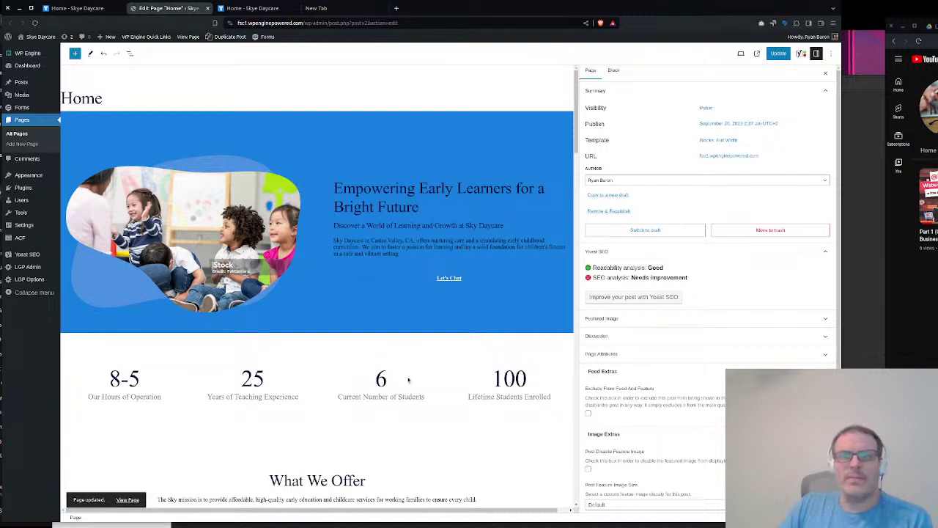
Set the hero block's minimum height to "Min View Height - 60" in its section sizing options
left_click(479, 324)
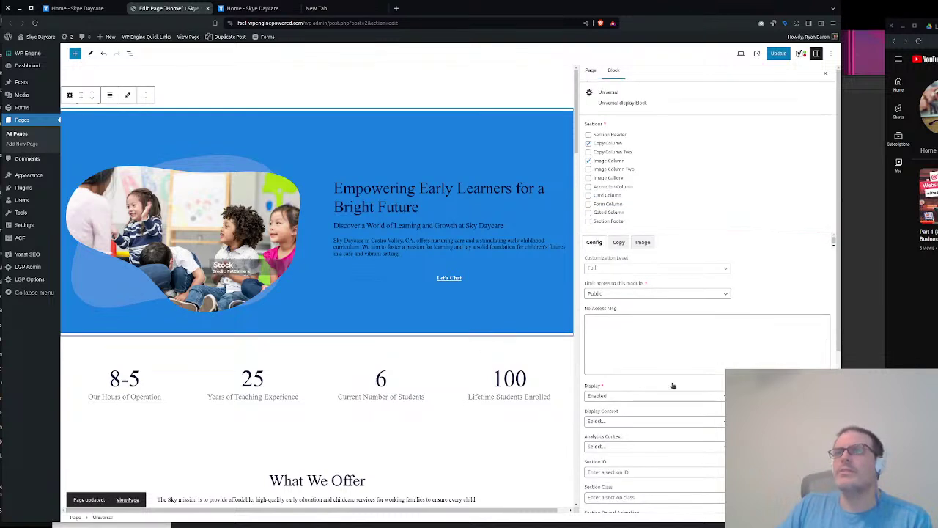
scroll(673, 385, "down", 5)
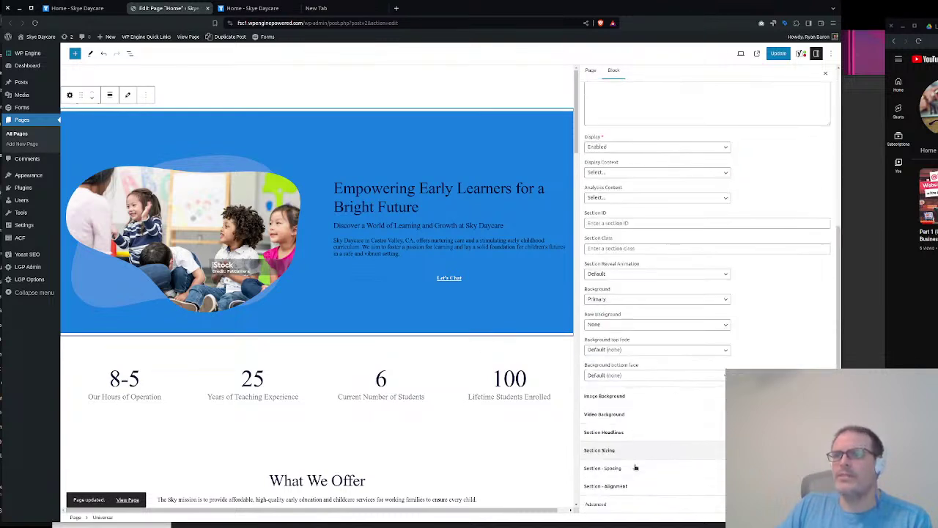
left_click(618, 449)
left_click(655, 448)
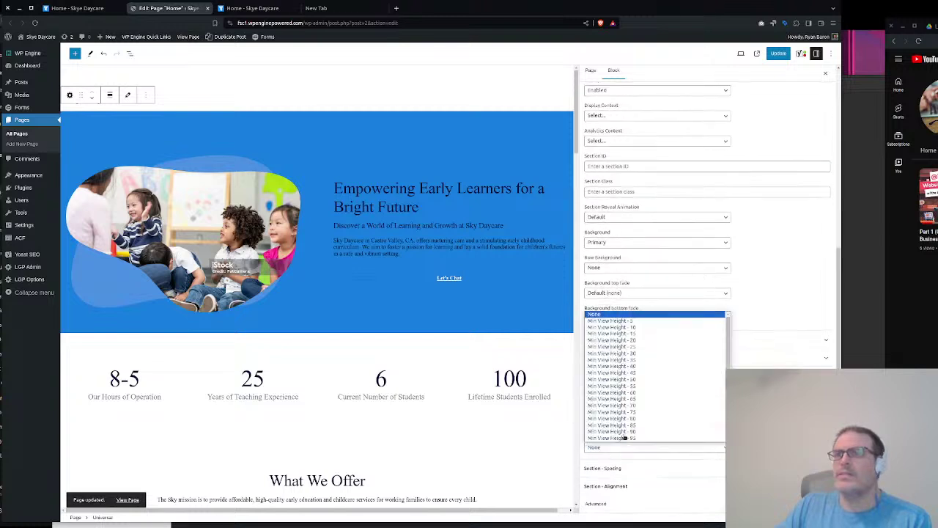
key("Escape")
left_click(635, 450)
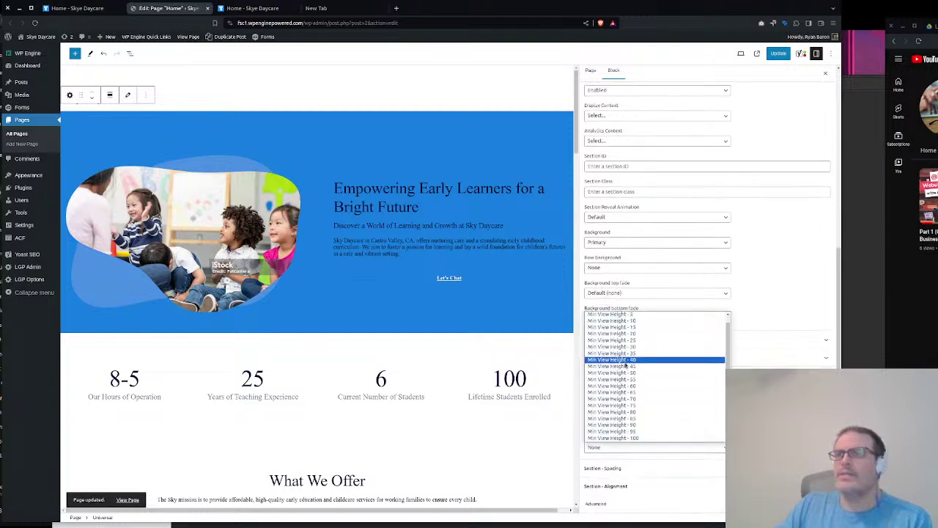
left_click(629, 386)
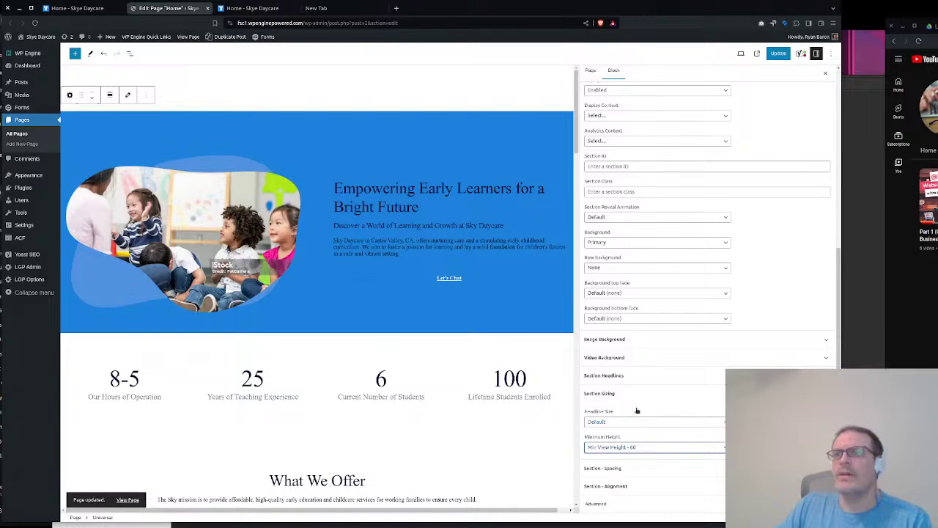
Set the hero's Learn More link style to White outline in the copy column's link settings
scroll(669, 404, "up", 8)
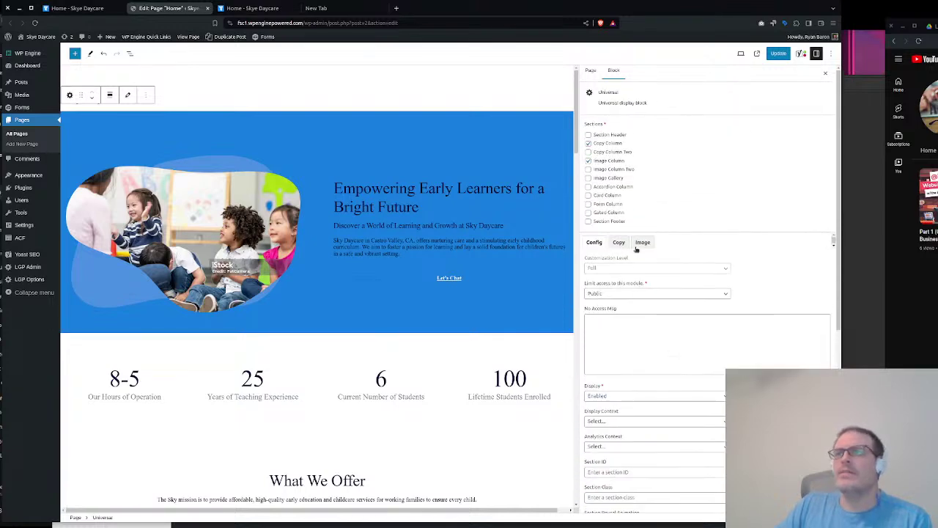
left_click(620, 241)
scroll(668, 412, "down", 2)
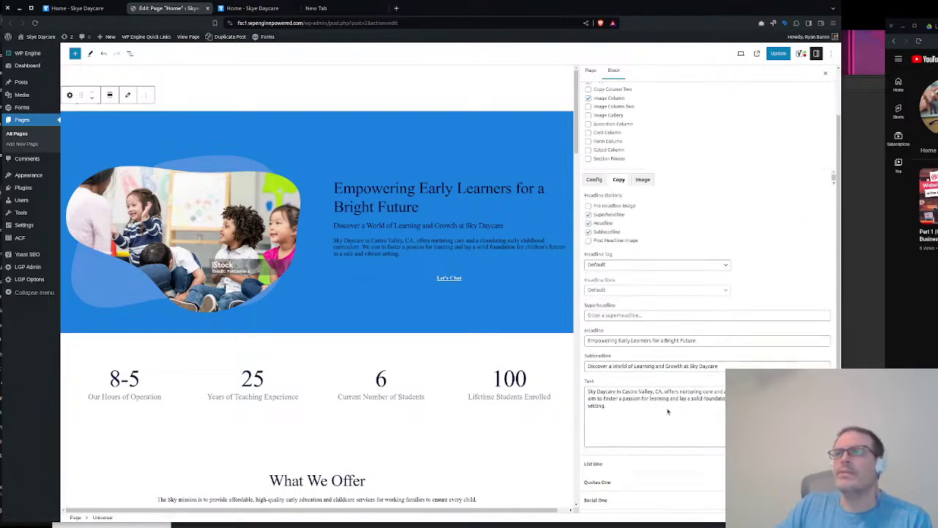
scroll(668, 412, "down", 3)
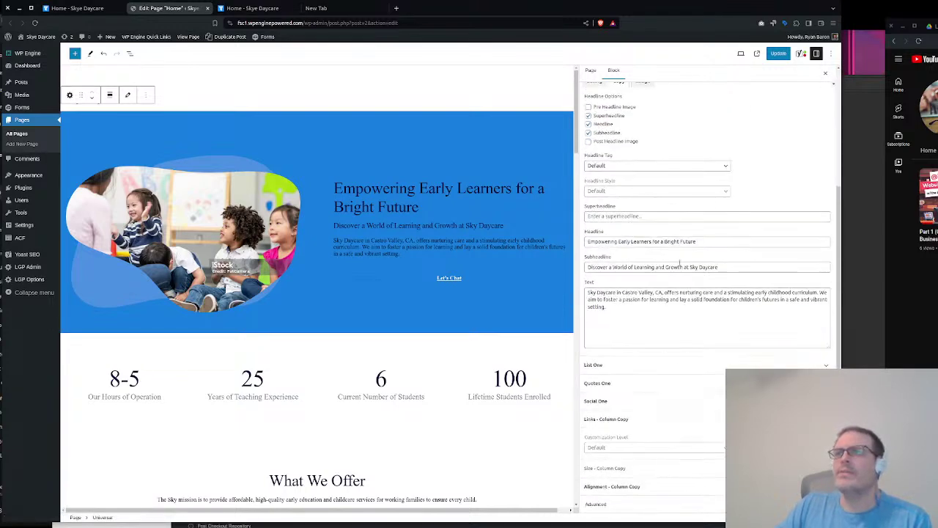
left_click(607, 419)
scroll(640, 370, "down", 5)
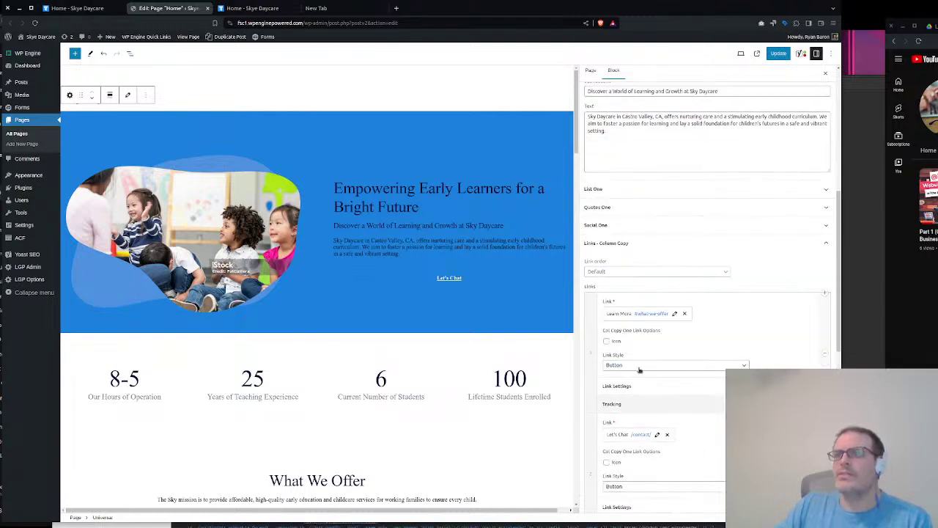
left_click(638, 386)
scroll(638, 367, "down", 5)
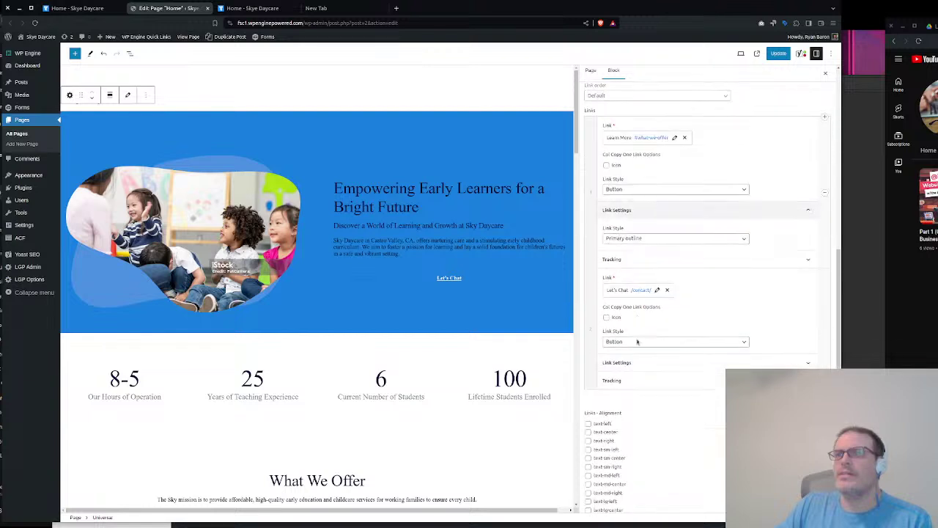
left_click(635, 242)
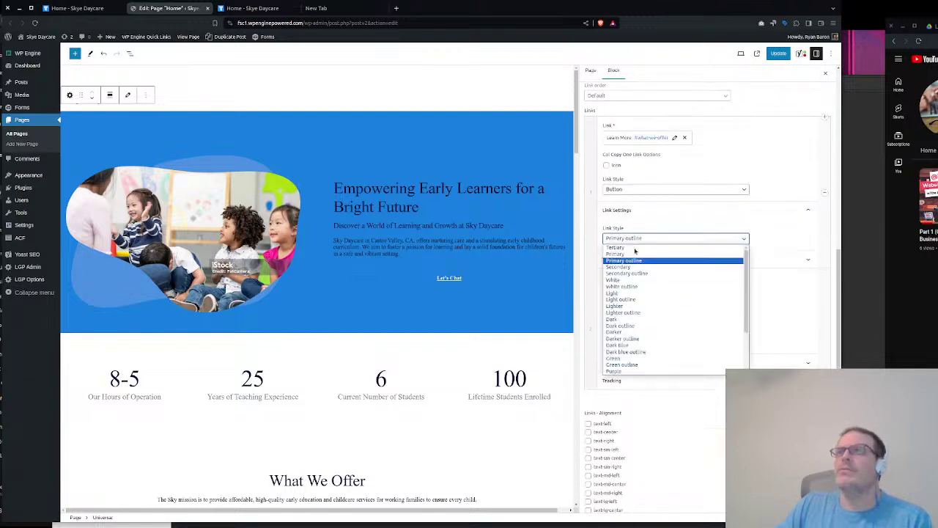
left_click(621, 286)
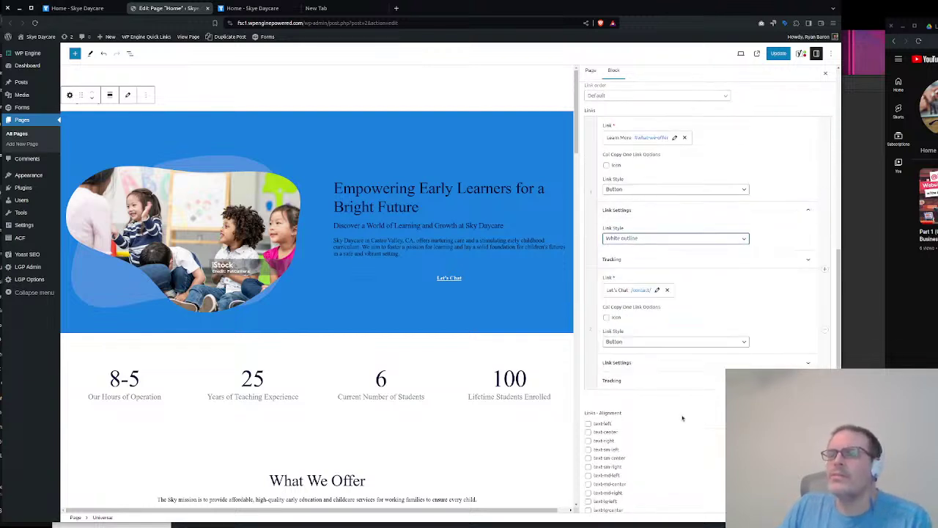
Set the hero's Let's Chat link style to White, then update the page and view it live
left_click(623, 342)
left_click(623, 351)
left_click(627, 362)
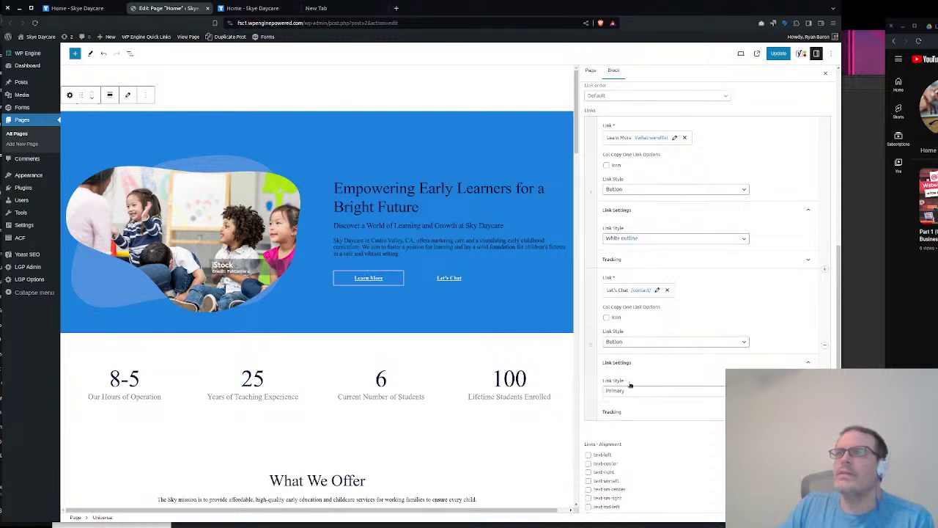
left_click(616, 391)
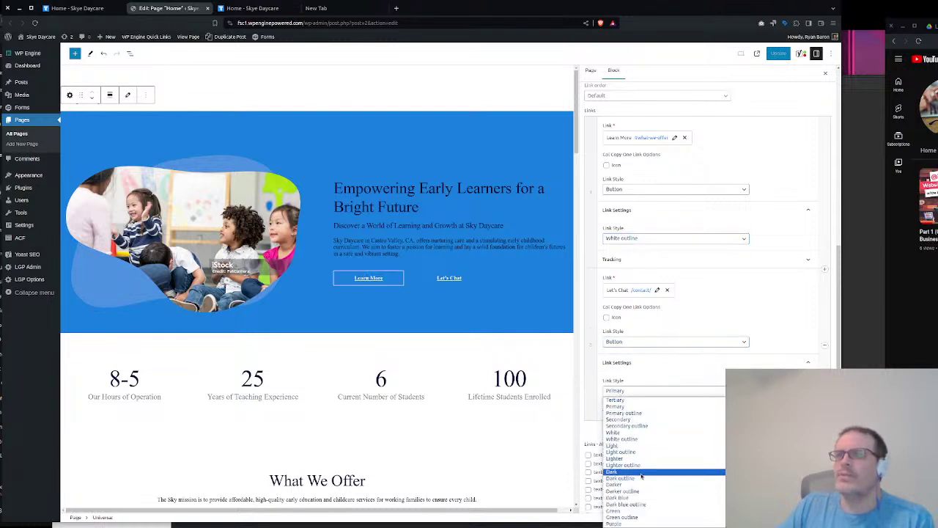
left_click(629, 433)
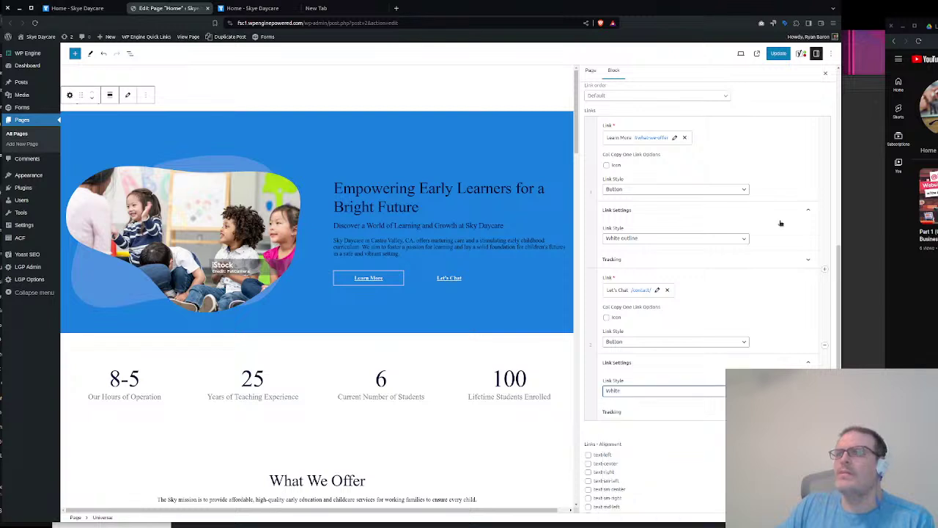
left_click(779, 56)
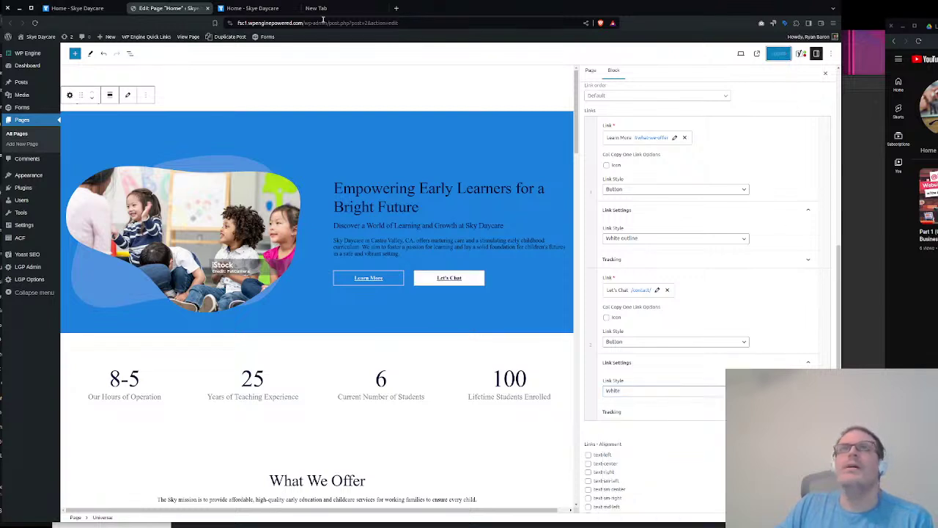
left_click(242, 8)
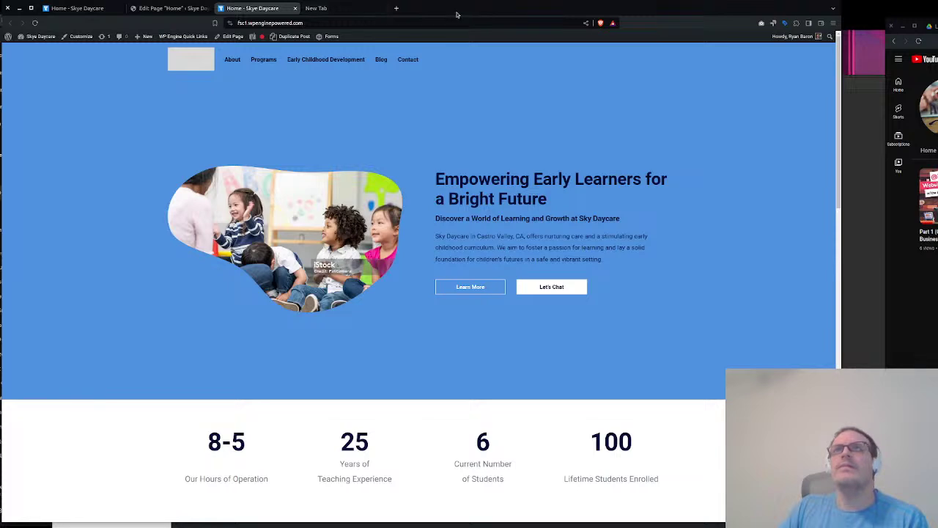
Check the build_and_deploy job for the merged pull request on GitHub, then open the Build & Deploy - WPEngine Prod workflow runs
key("super+Down")
left_click(131, 30)
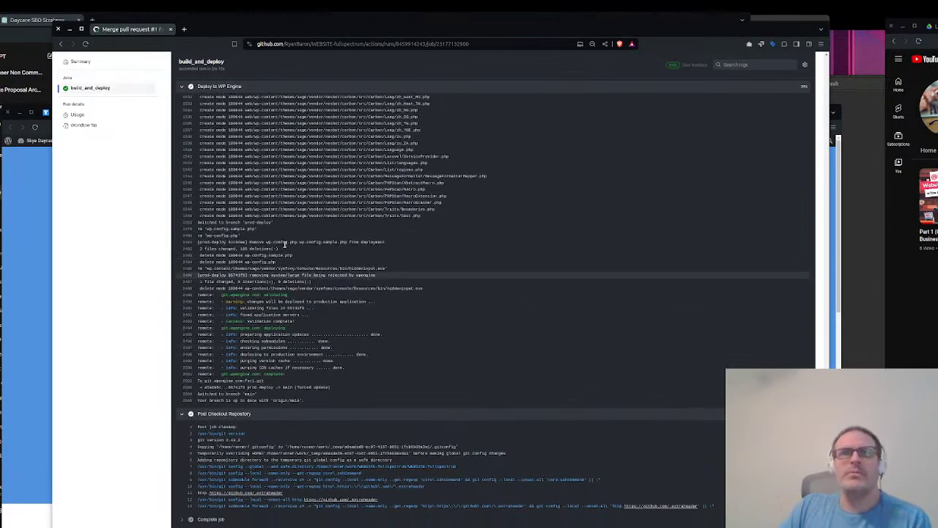
scroll(293, 278, "up", 3)
scroll(303, 297, "down", 3)
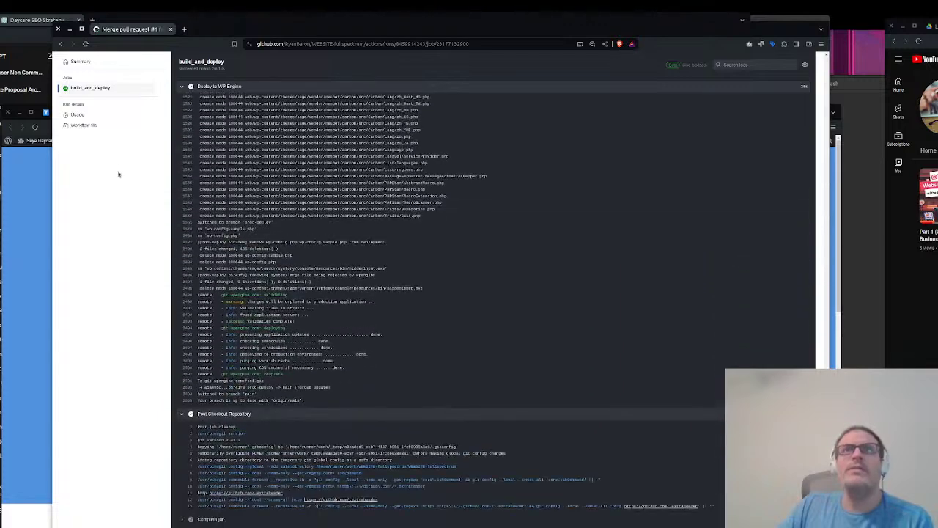
left_click(79, 89)
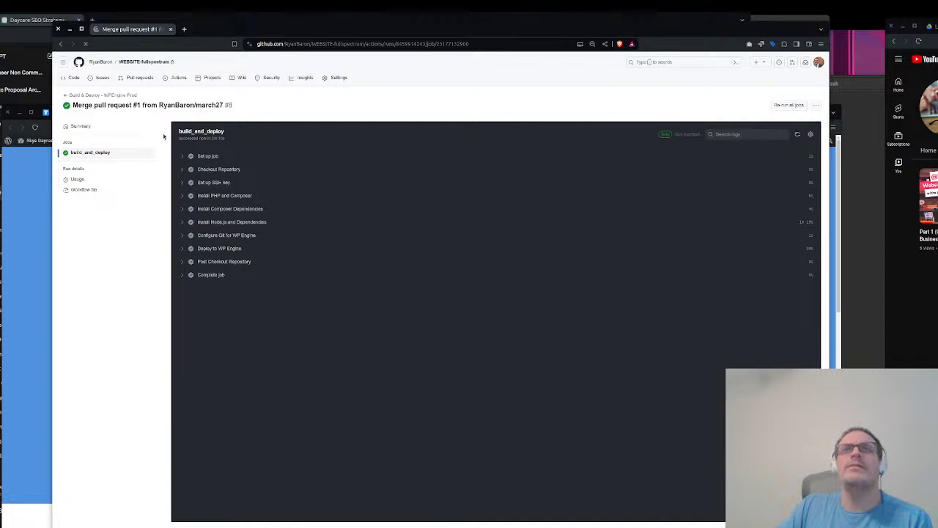
left_click(210, 274)
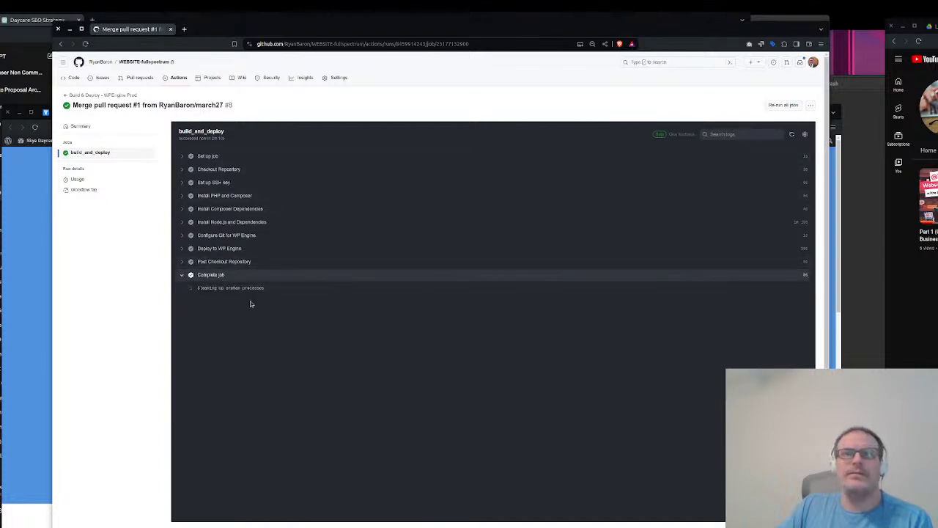
left_click(81, 96)
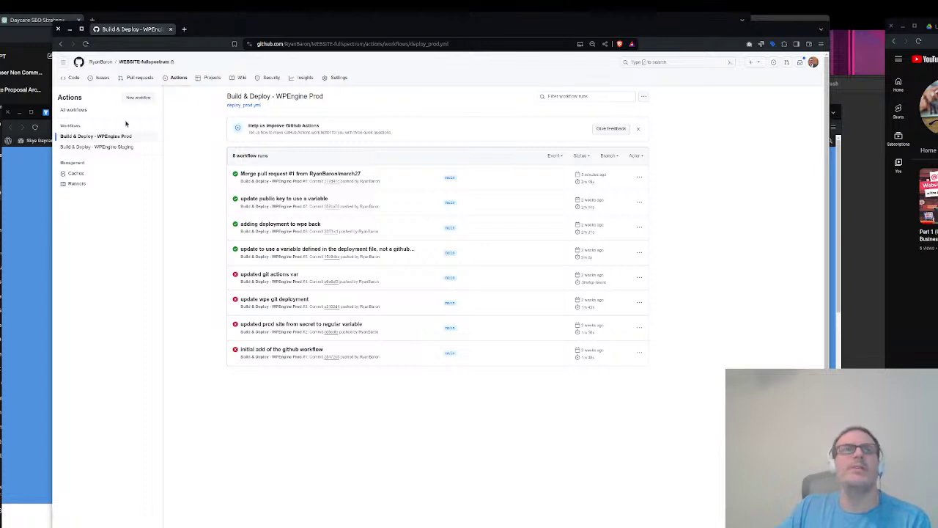
Return to the live home page and check how the hero section adapts to a narrower and a wider browser window
left_click(38, 260)
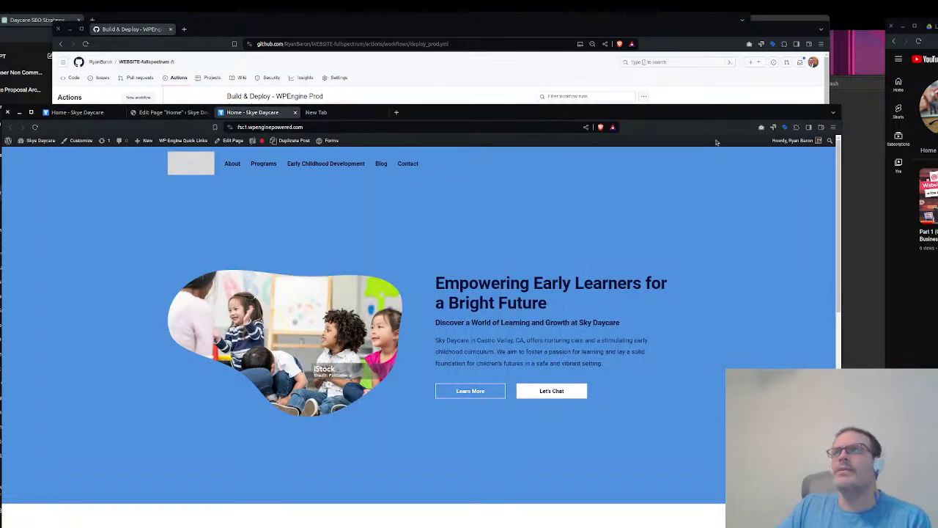
left_click_drag(842, 106, 610, 105)
left_click_drag(527, 103, 530, 32)
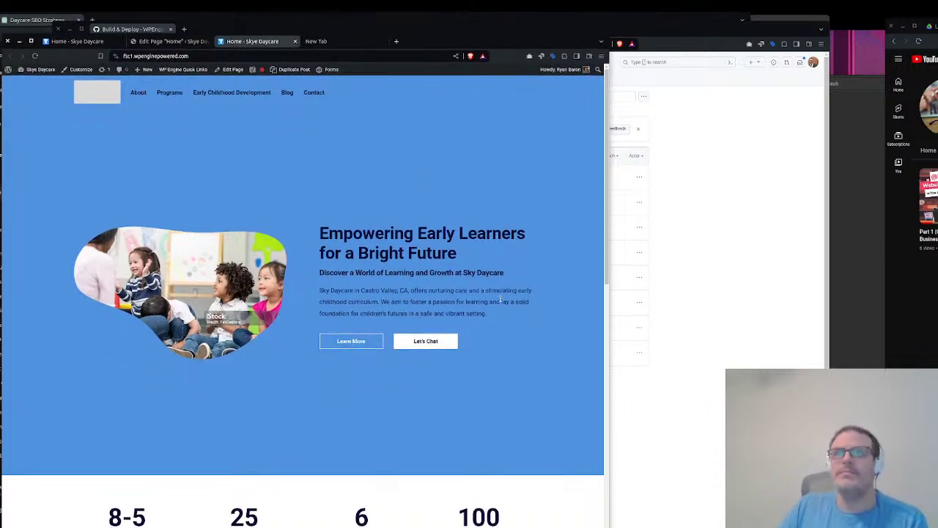
scroll(450, 228, "down", 2)
scroll(433, 213, "up", 2)
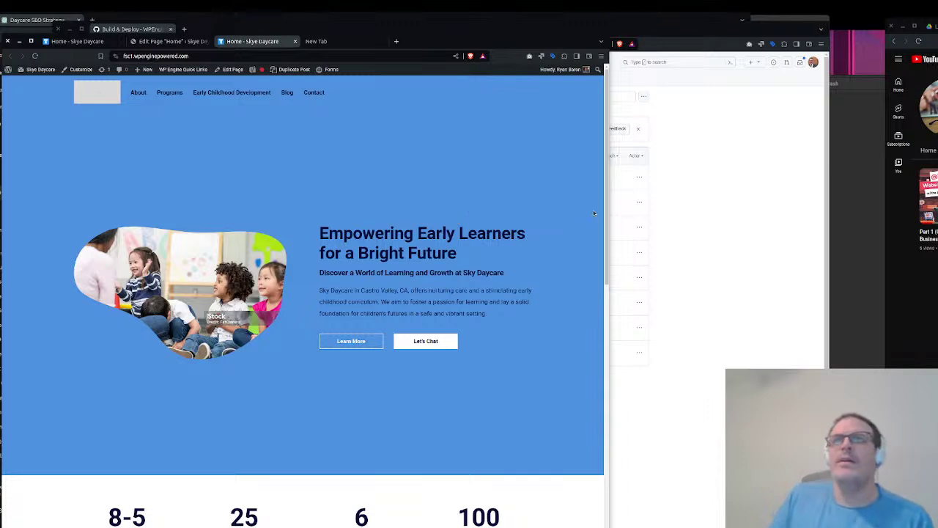
left_click_drag(608, 224, 812, 227)
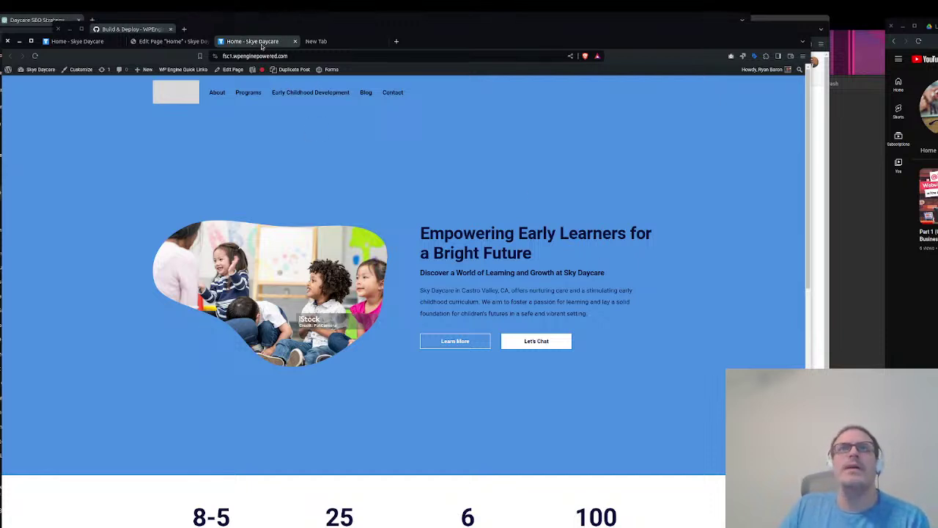
Return to the Home page editor, remove the hero block's column image, and choose cloud-shape-image.png from the media library instead
left_click(170, 41)
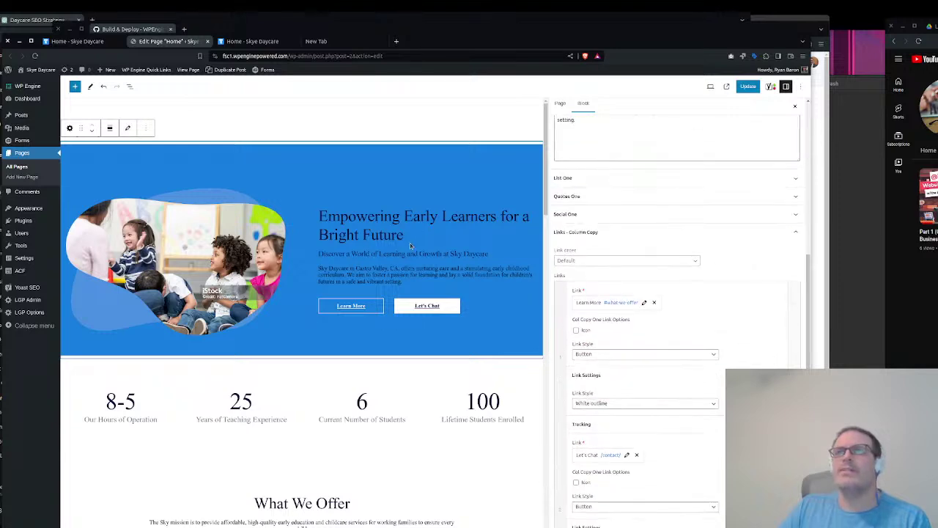
scroll(656, 345, "up", 5)
scroll(656, 348, "up", 2)
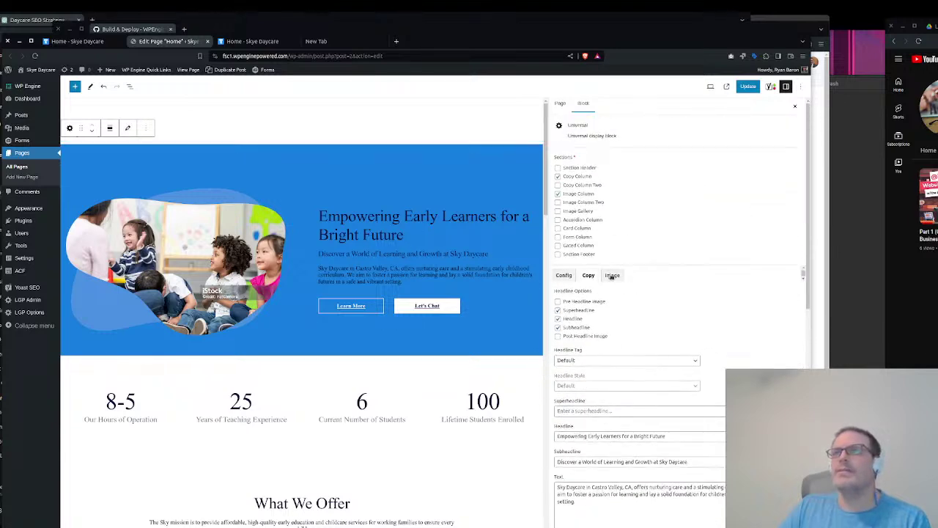
left_click(612, 275)
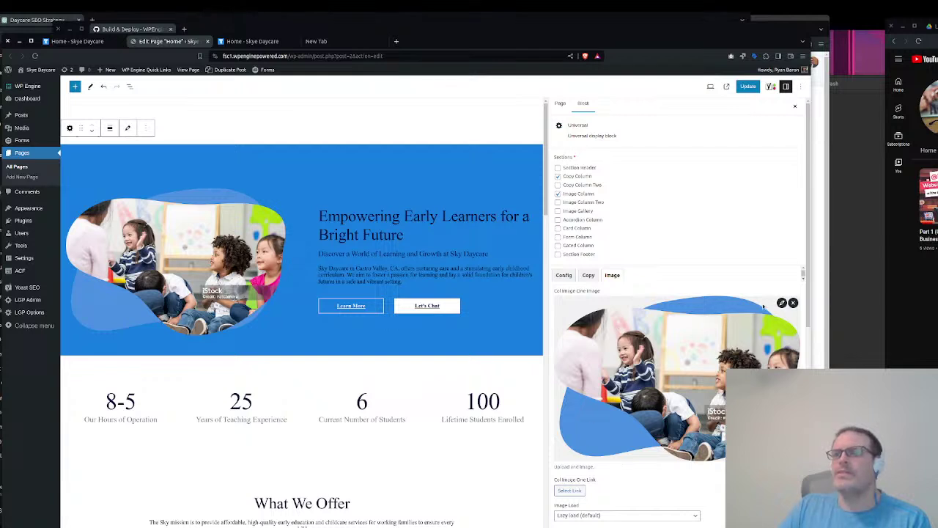
left_click(794, 303)
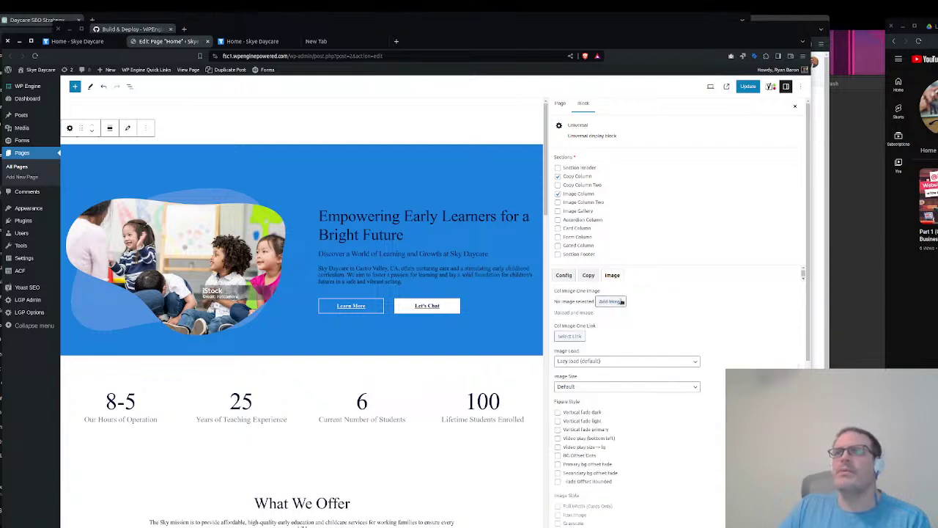
left_click(612, 302)
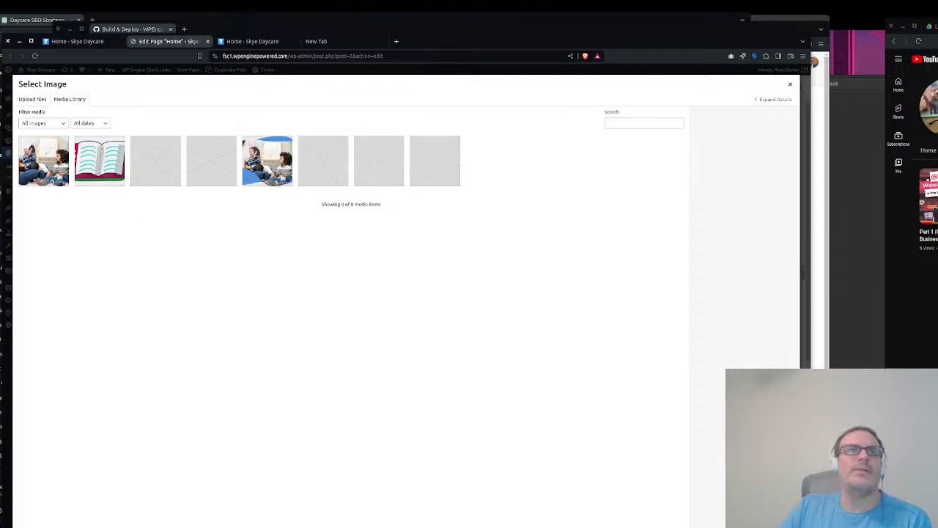
left_click(56, 161)
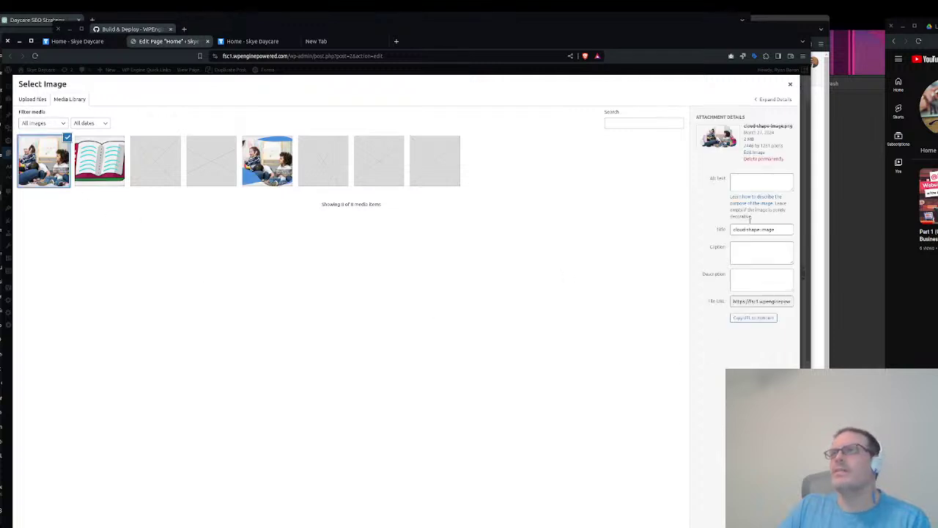
Give the selected hero image the alt text and title "Kids Playing Cloud Shape"
left_click(753, 181)
type("Home")
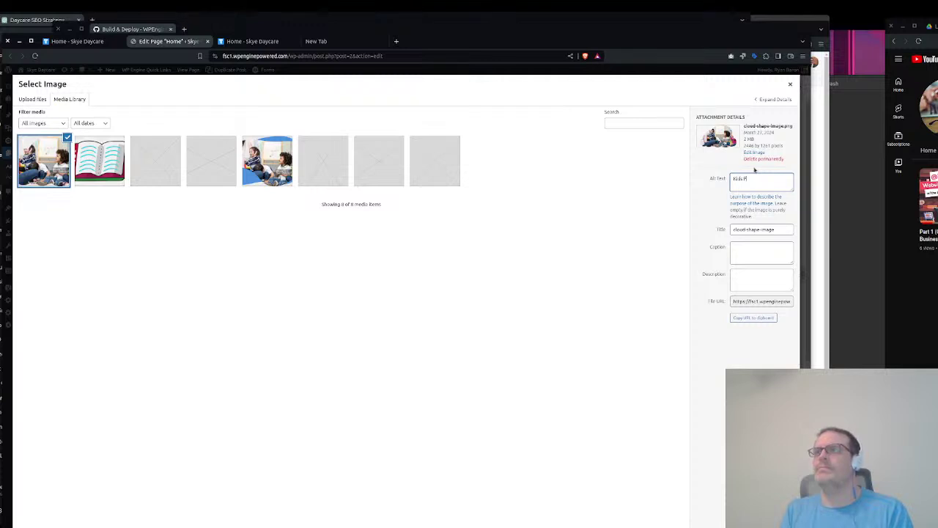
type("g Cloud")
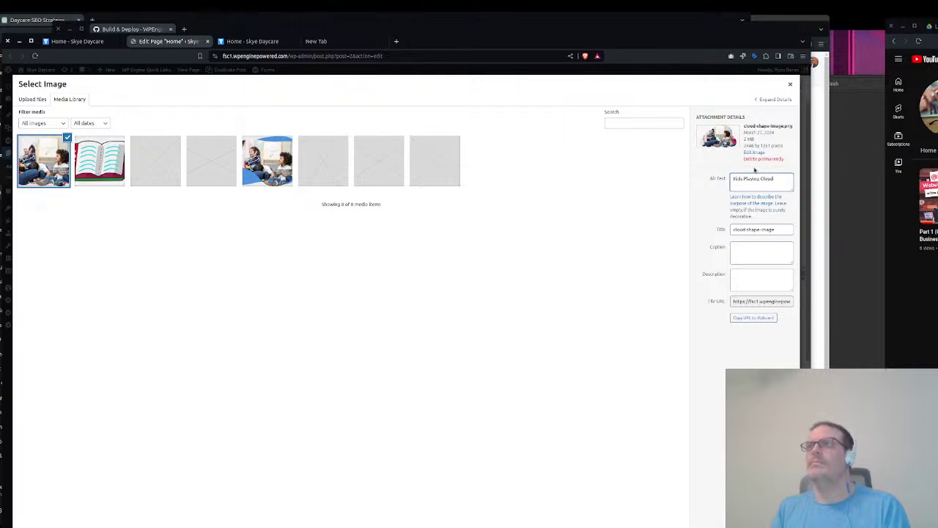
type(" Shape")
key("ctrl+a")
key("ctrl+c")
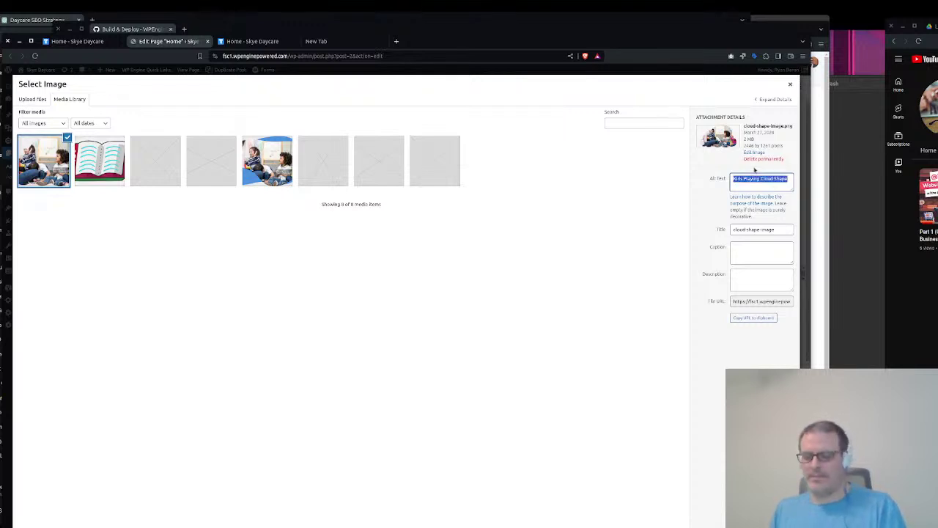
key("Tab")
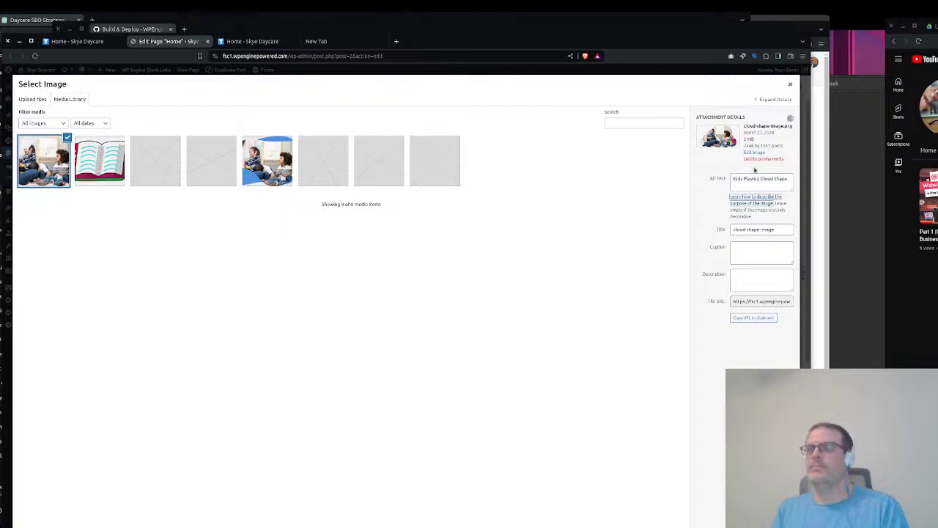
key("Tab")
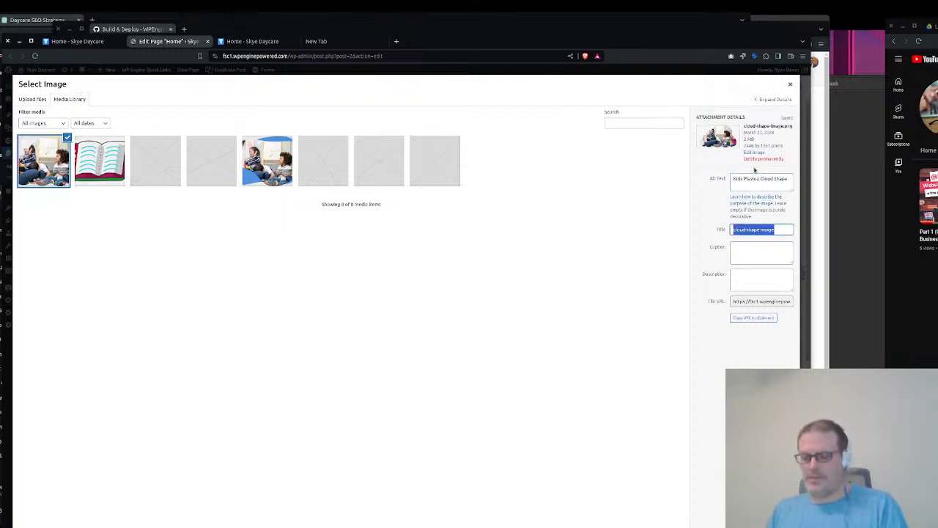
key("ctrl+v")
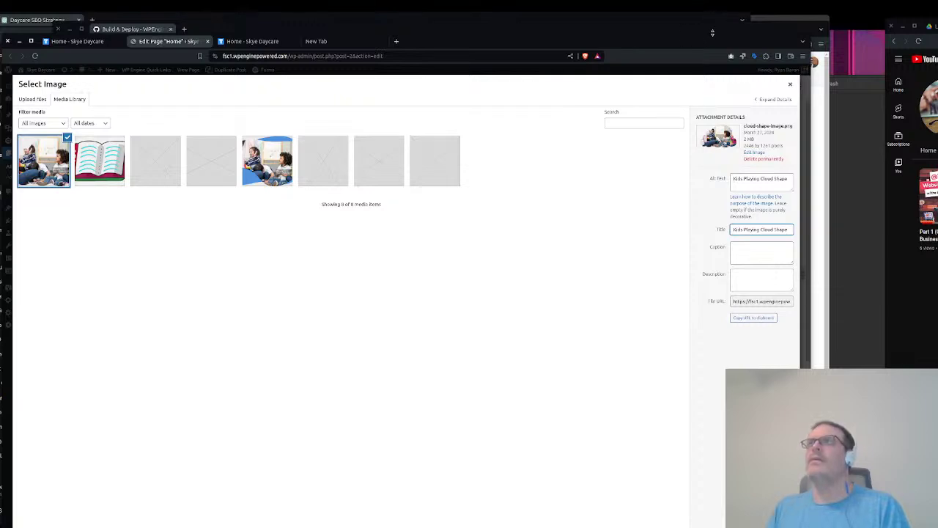
left_click_drag(712, 32, 697, 68)
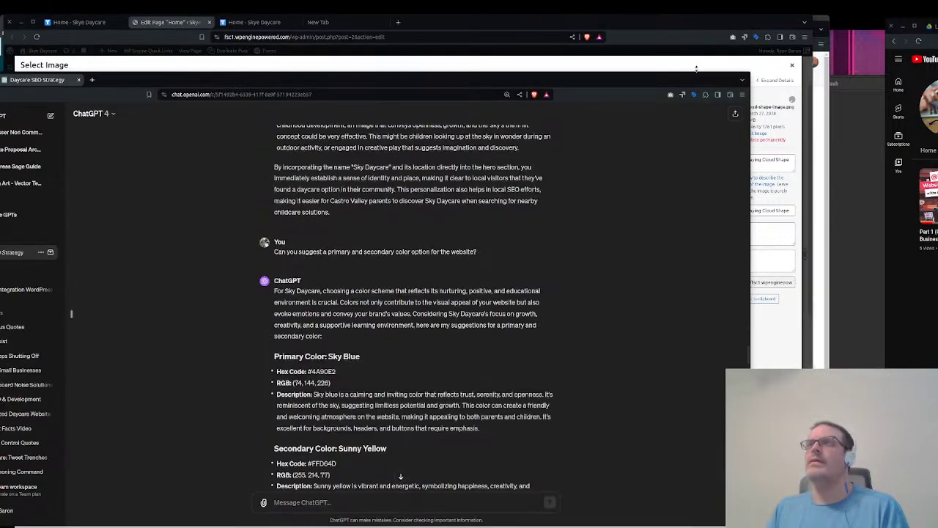
left_click(686, 28)
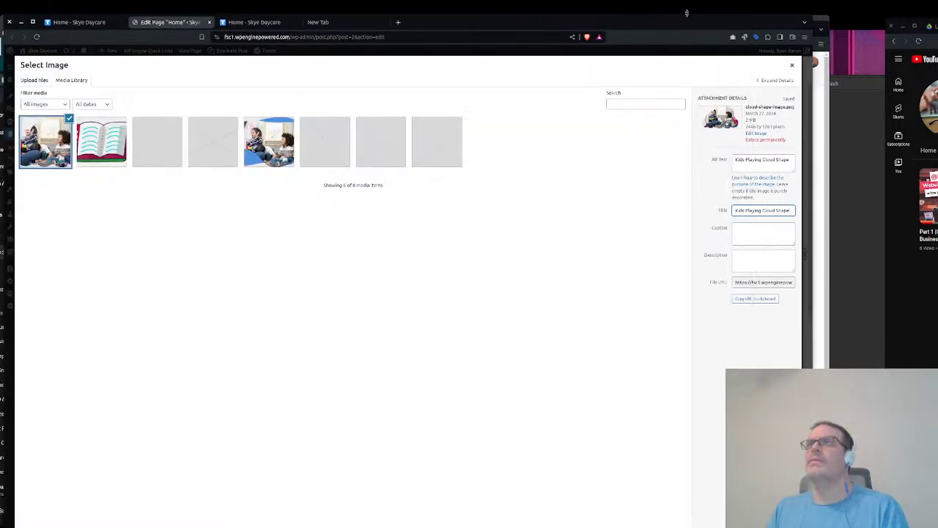
Insert the selected cloud-shape image into the hero block's image column and update the Home page
left_click_drag(687, 13, 678, 48)
left_click(779, 515)
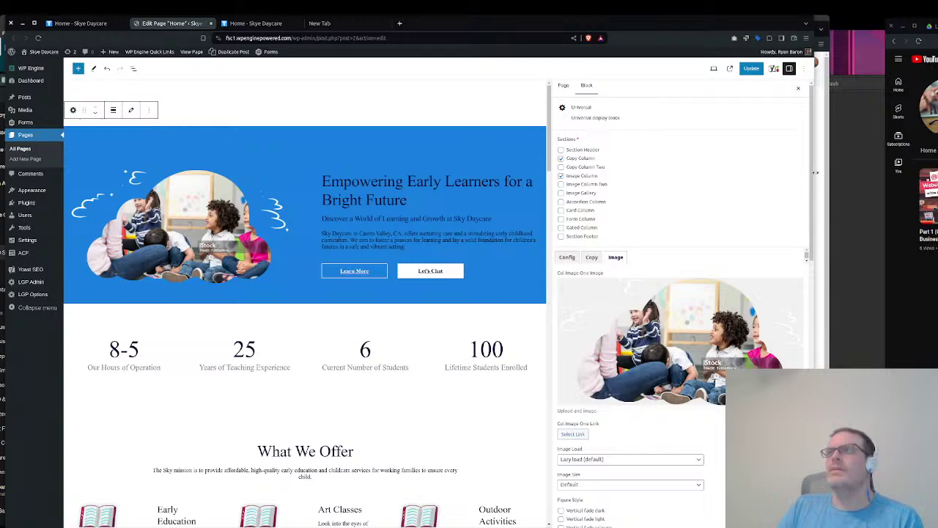
left_click_drag(768, 173, 689, 173)
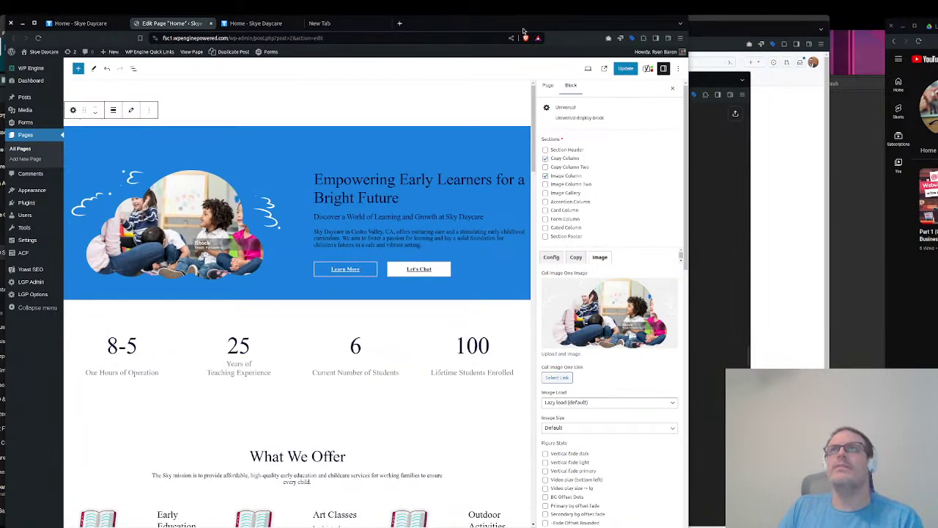
left_click_drag(523, 31, 602, 30)
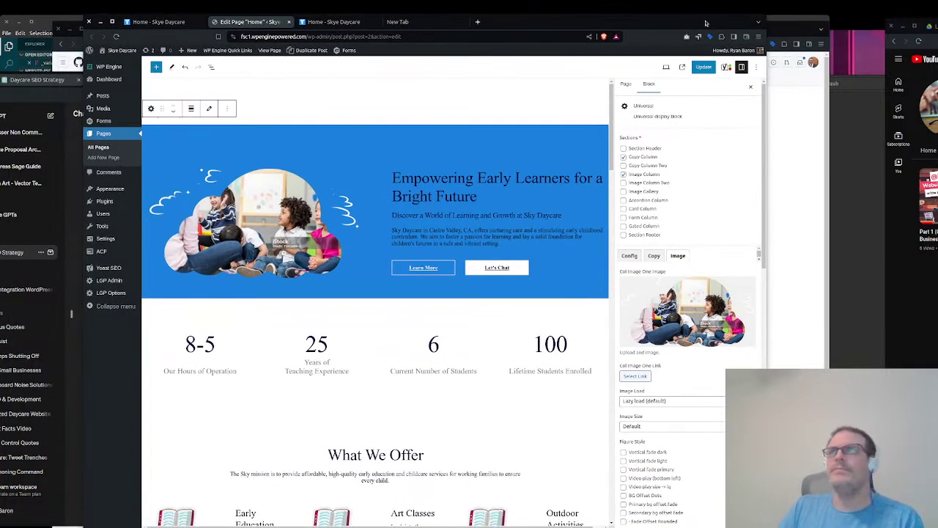
left_click(704, 67)
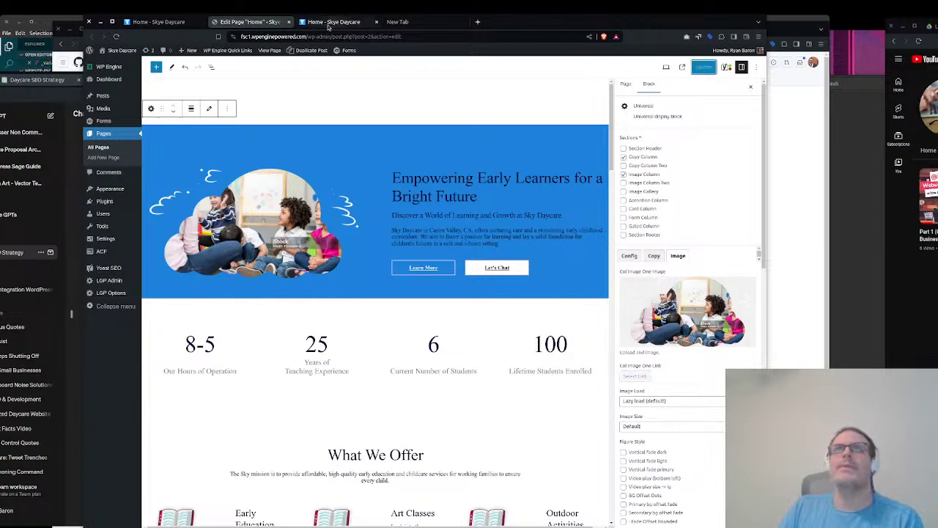
Reload the live home page to check the hero with its new image, and return to the Home page editor
left_click(329, 22)
key("ctrl+r")
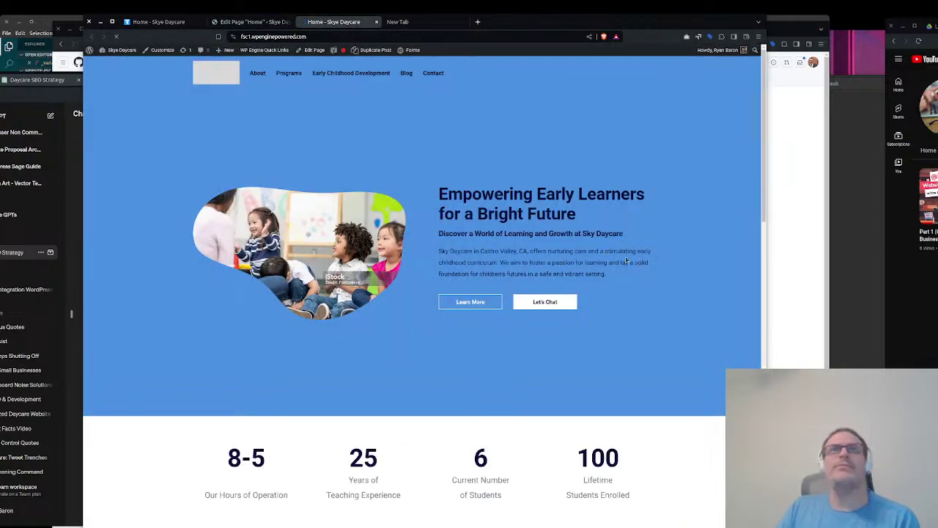
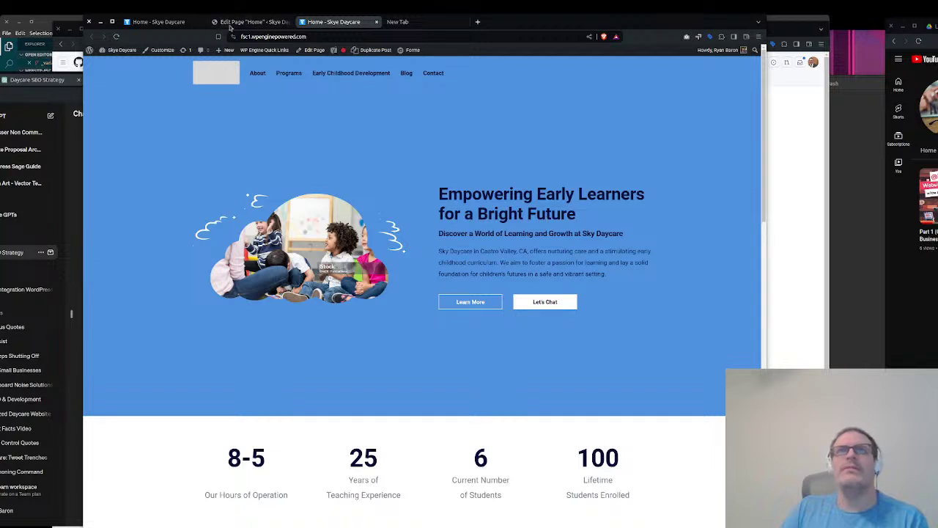
left_click(253, 21)
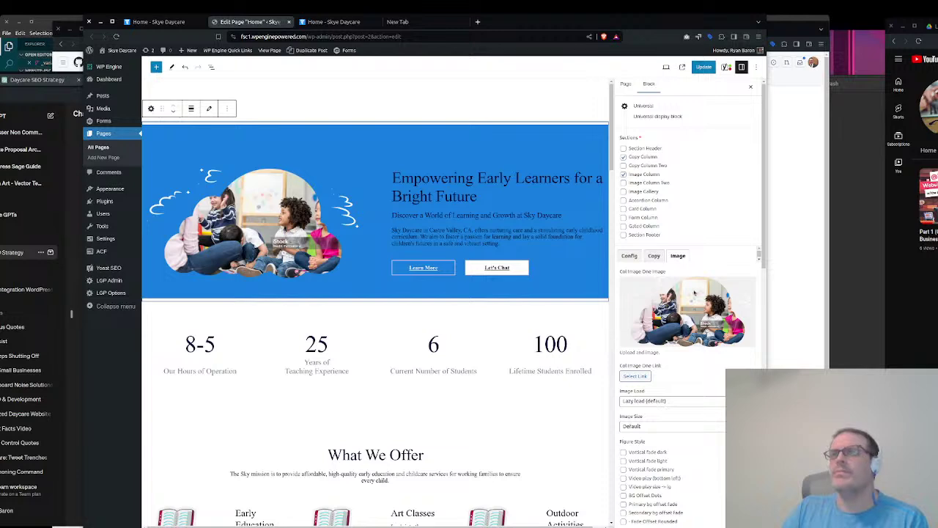
Try Headlines light as the hero block's section headline color and settle on Headlines white
left_click(654, 255)
scroll(657, 325, "down", 1)
scroll(657, 324, "down", 5)
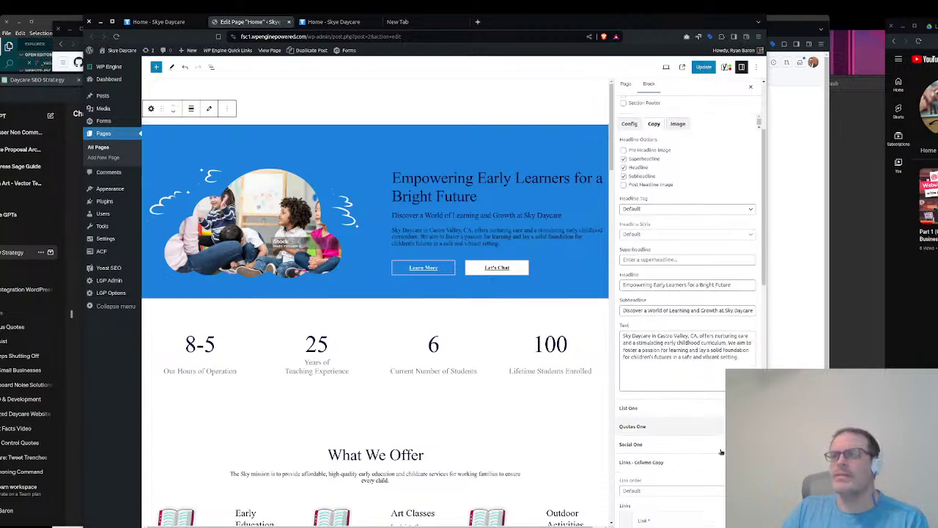
scroll(710, 398, "up", 6)
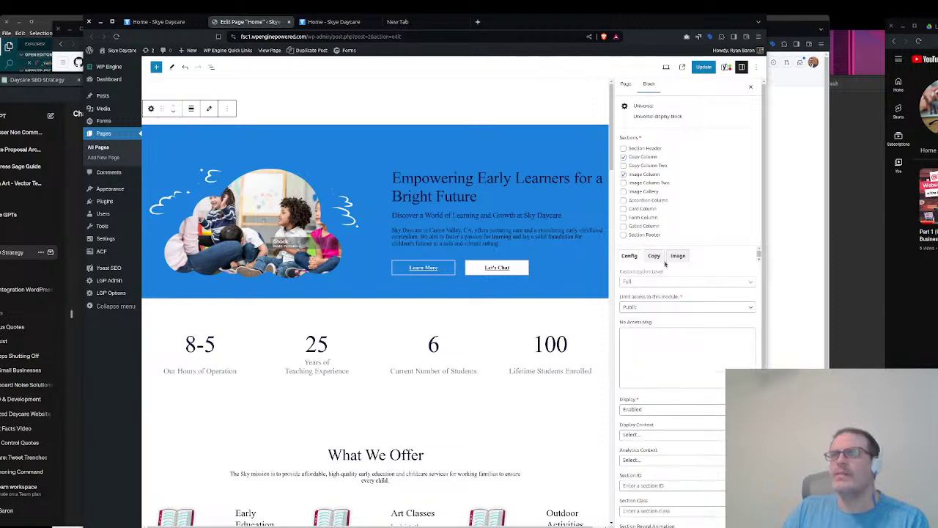
scroll(699, 396, "down", 4)
scroll(645, 242, "up", 3)
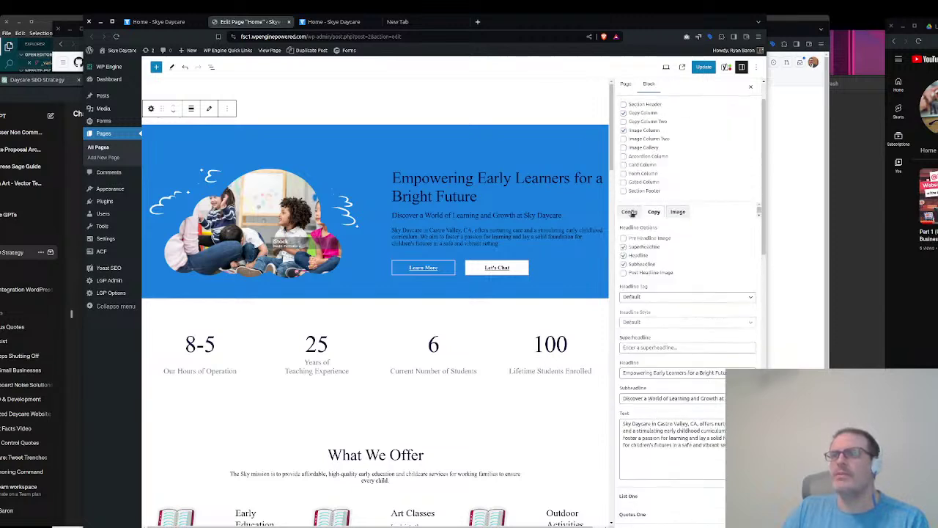
left_click(629, 213)
scroll(682, 440, "down", 5)
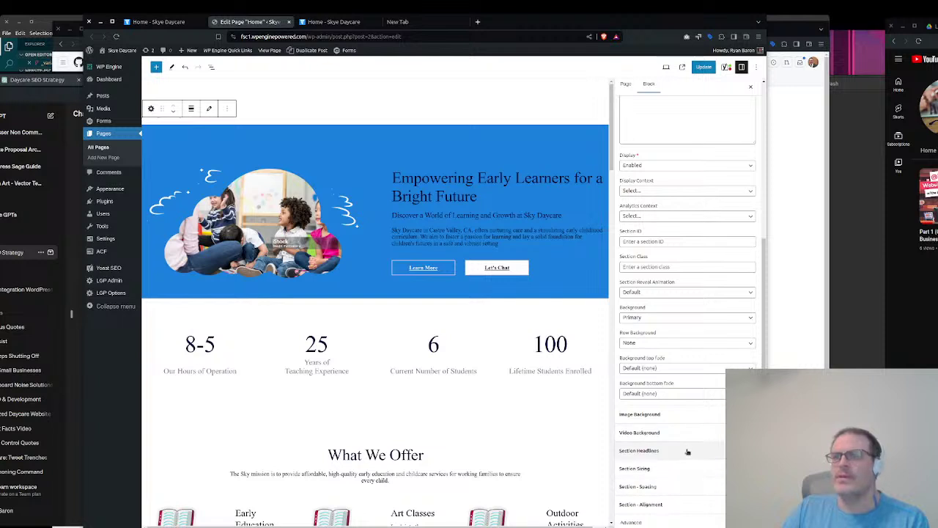
left_click(682, 450)
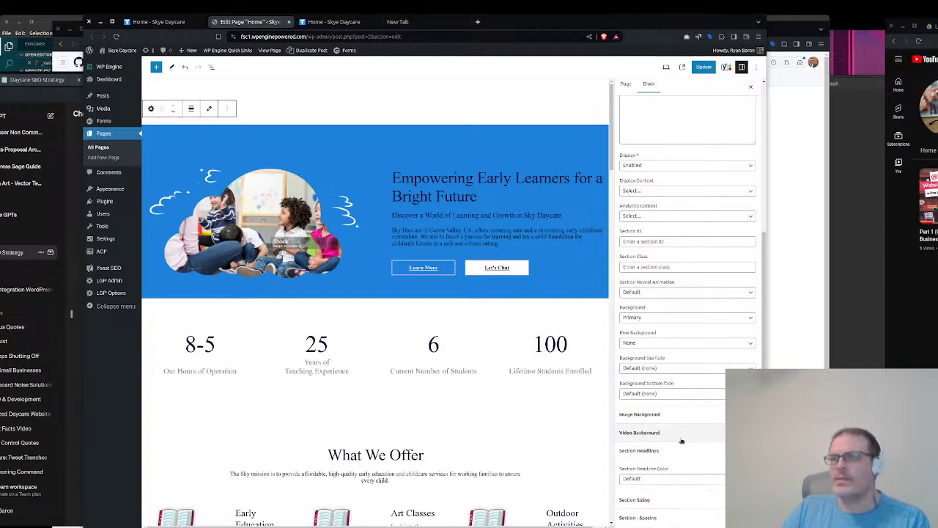
left_click(681, 481)
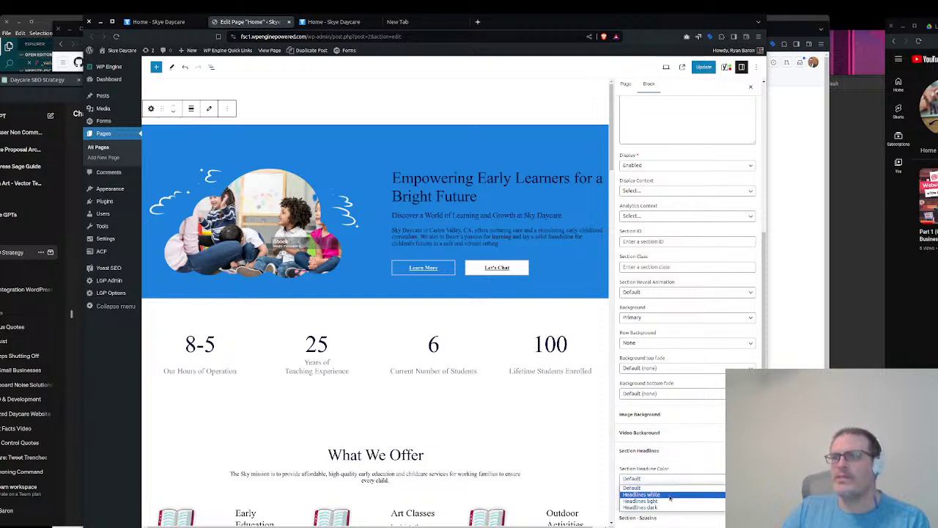
left_click(668, 500)
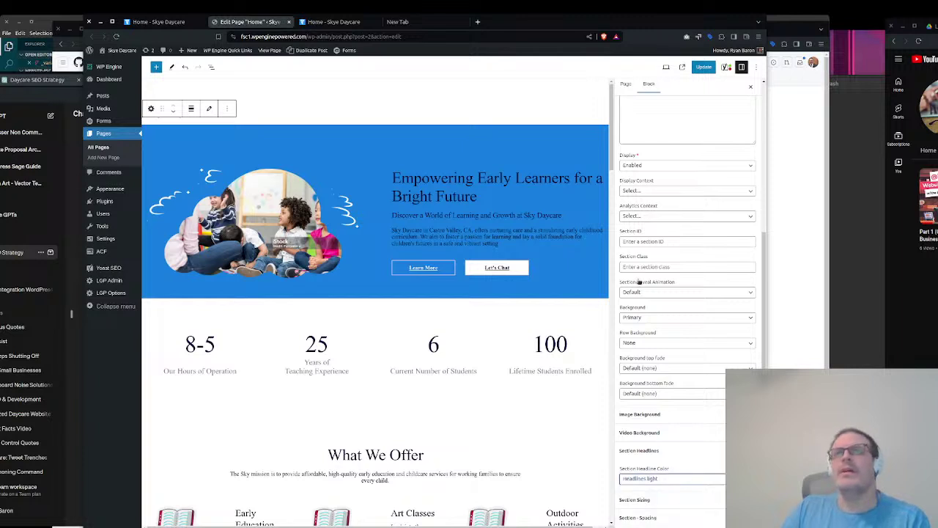
left_click(669, 479)
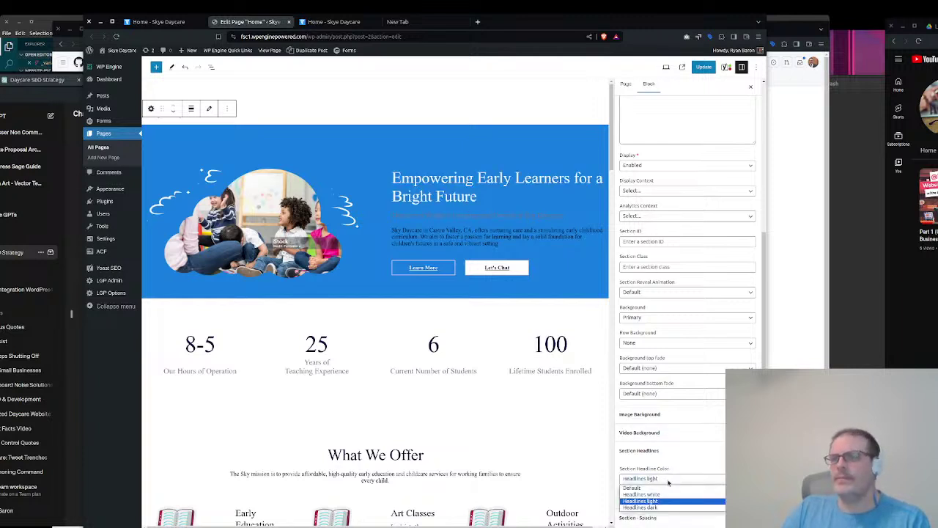
left_click(645, 494)
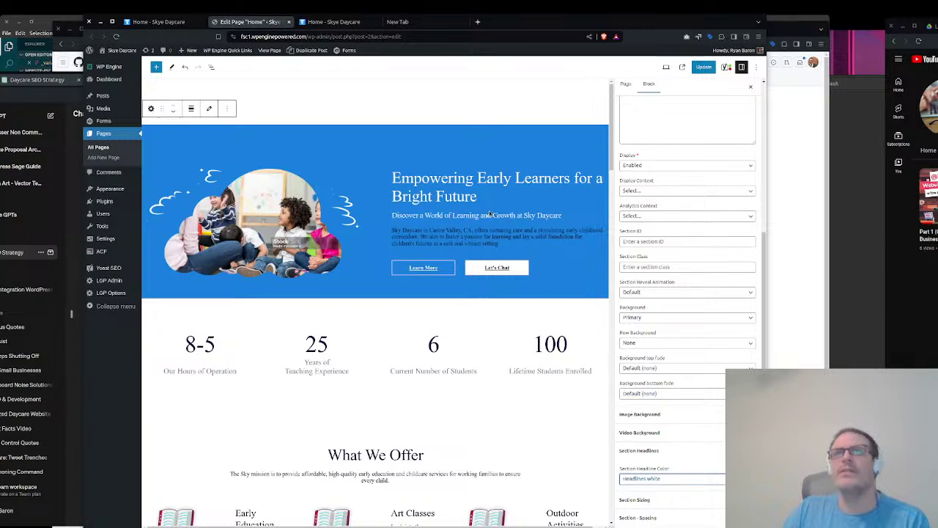
Wrap the hero copy column's body text in a paragraph tag with the class text-white
scroll(723, 318, "up", 5)
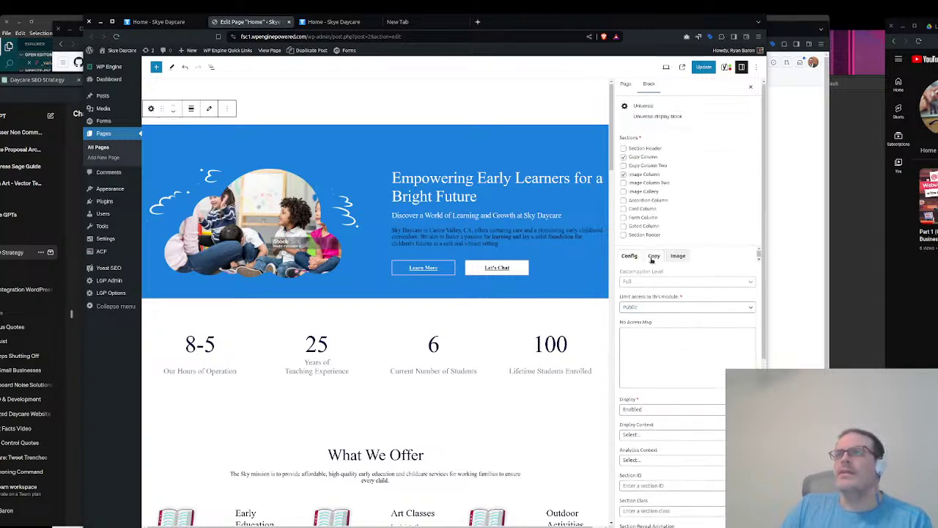
left_click(653, 256)
scroll(661, 440, "down", 1)
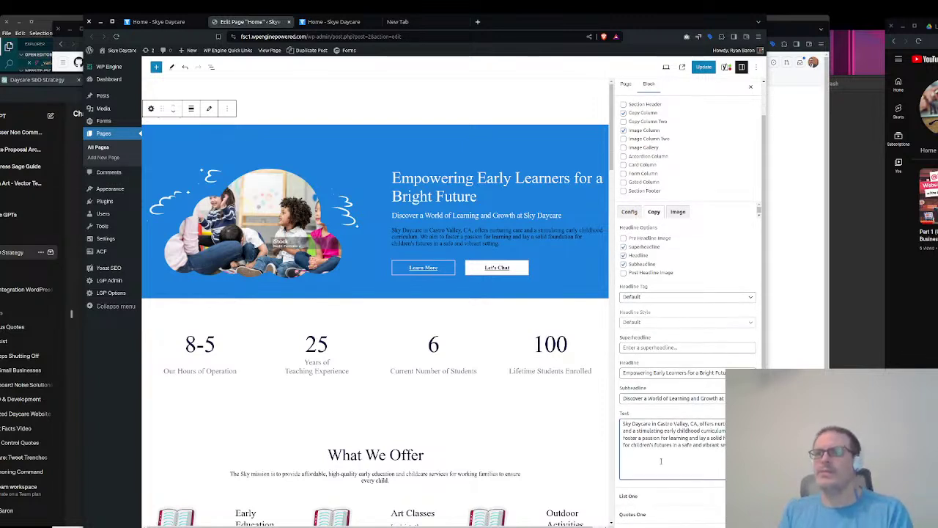
left_click(660, 461)
type("<p class=\"t")
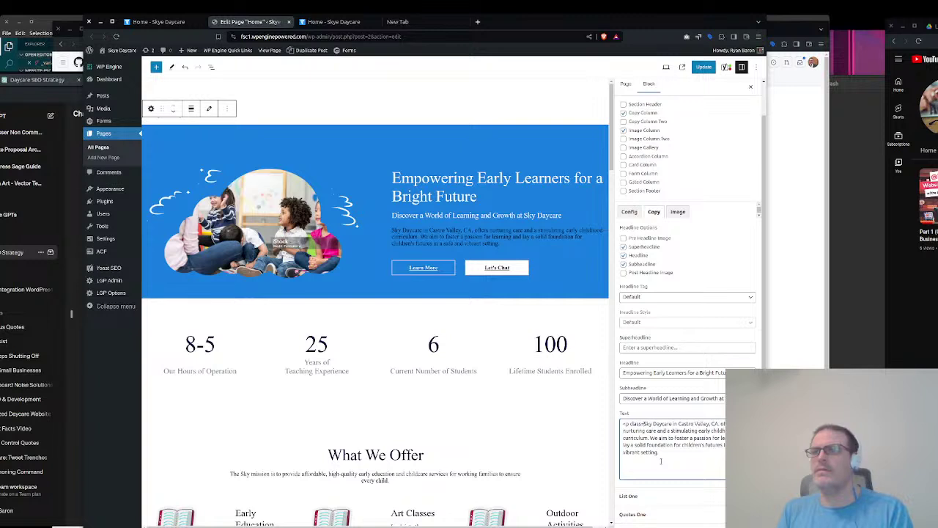
type("ext-whit")
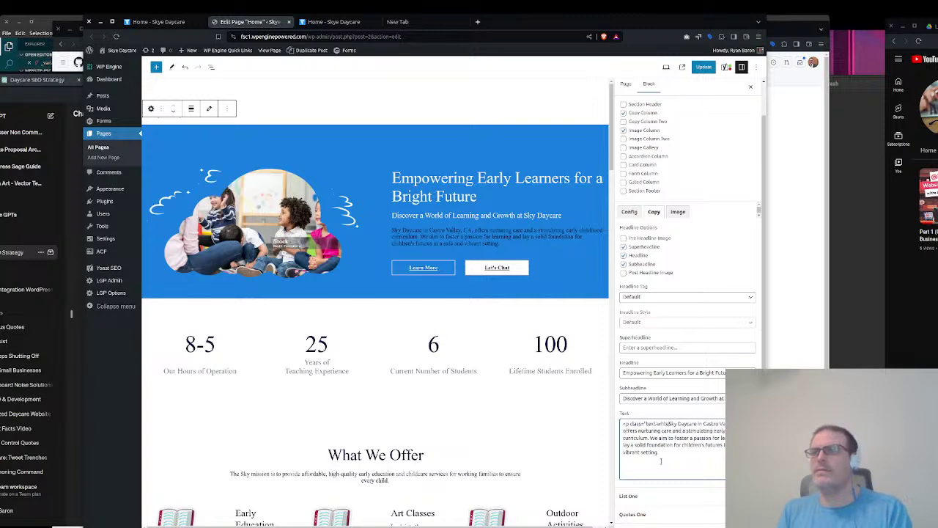
type("e\">")
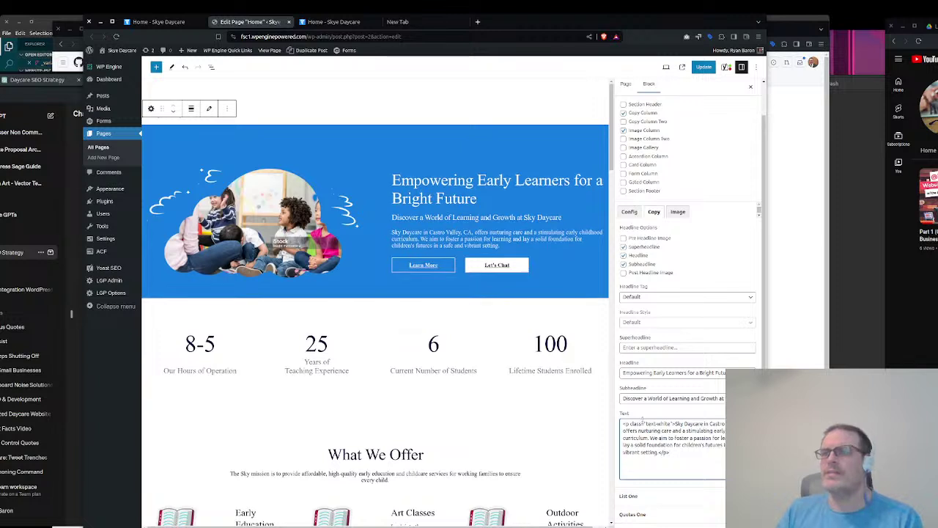
Change the body text paragraph's class to text-light and look at the live home page's hero for comparison
double_click(664, 423)
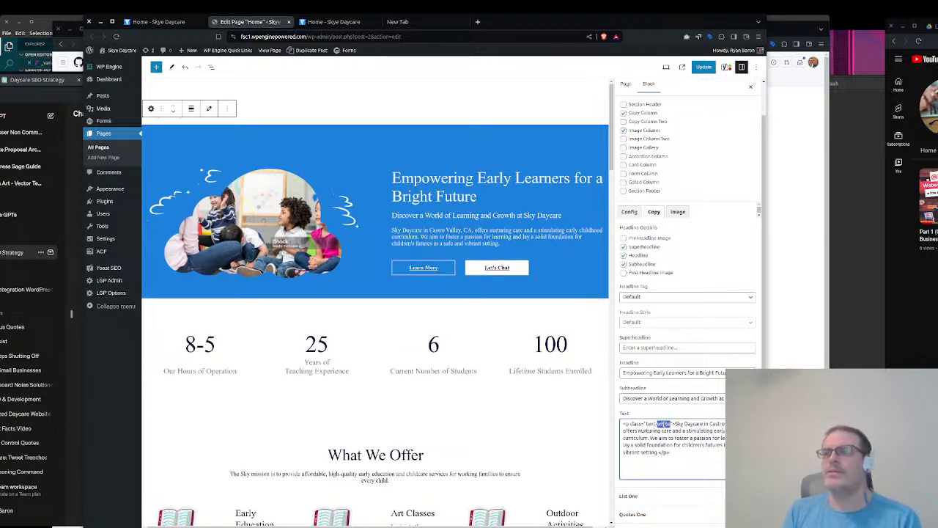
type("light")
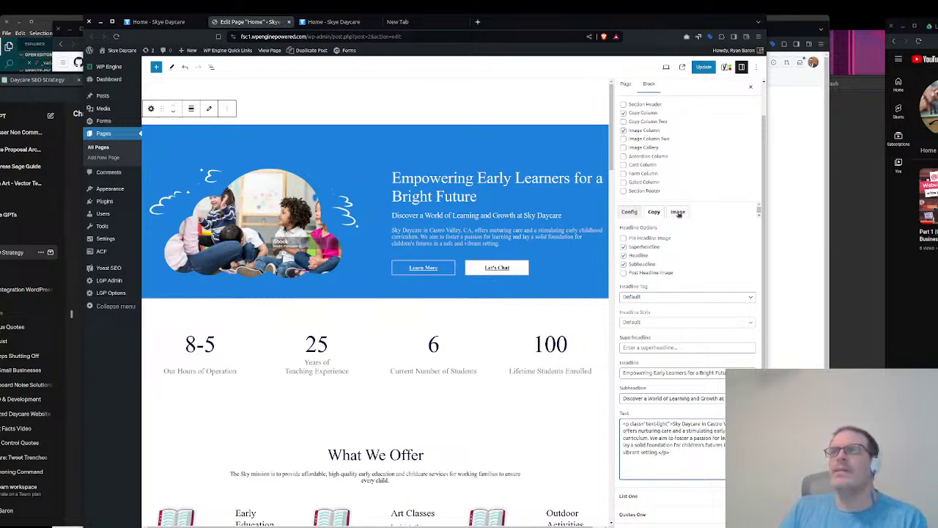
left_click(331, 22)
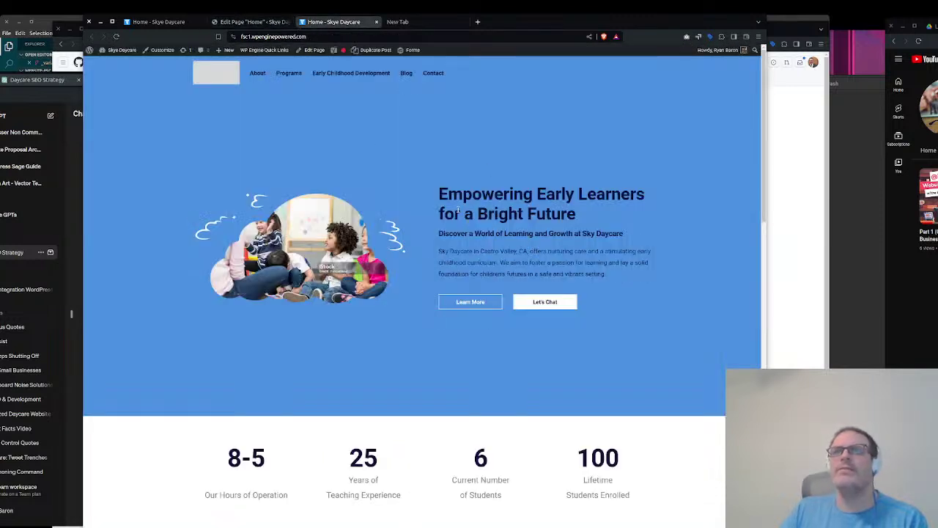
left_click(248, 22)
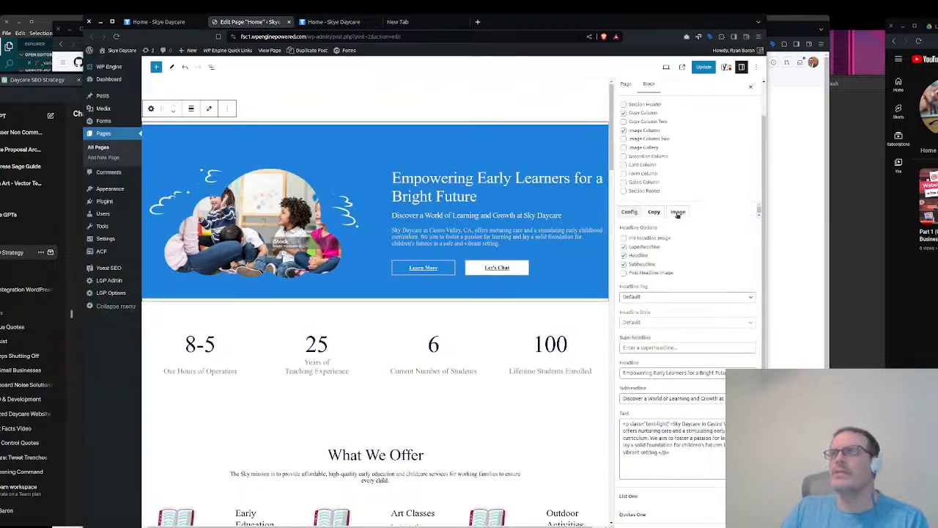
Set the hero copy column's customization level to Full
scroll(678, 214, "down", 3)
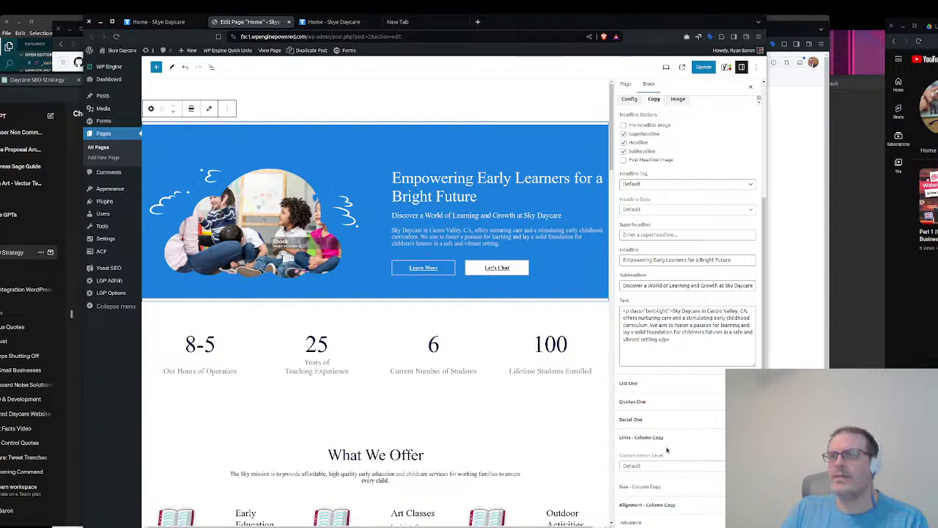
left_click(658, 470)
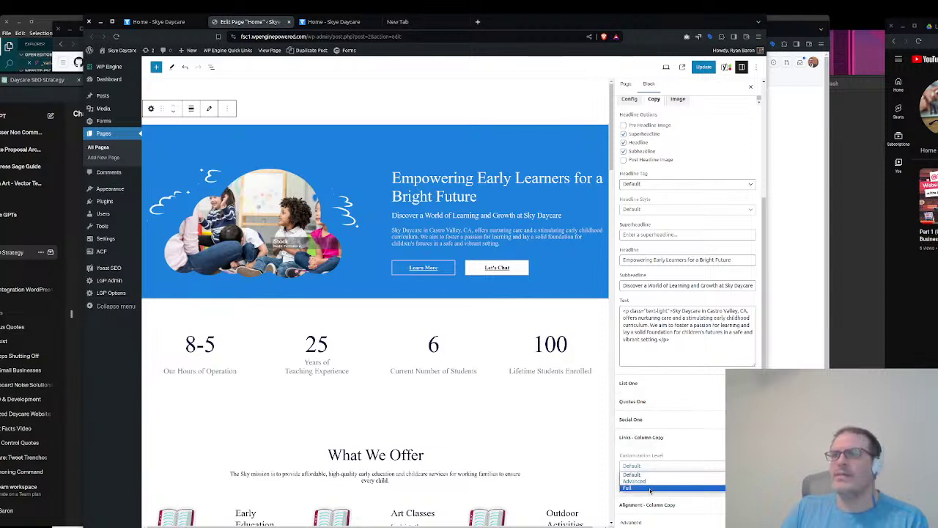
left_click(638, 487)
scroll(701, 400, "down", 1)
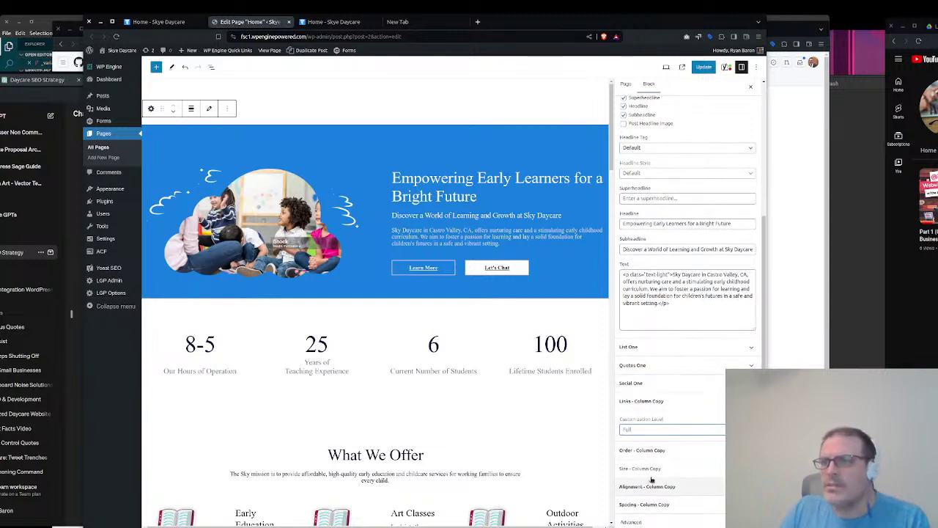
Enable order-3 and order-md-1 in the hero copy column's display order settings
left_click(663, 451)
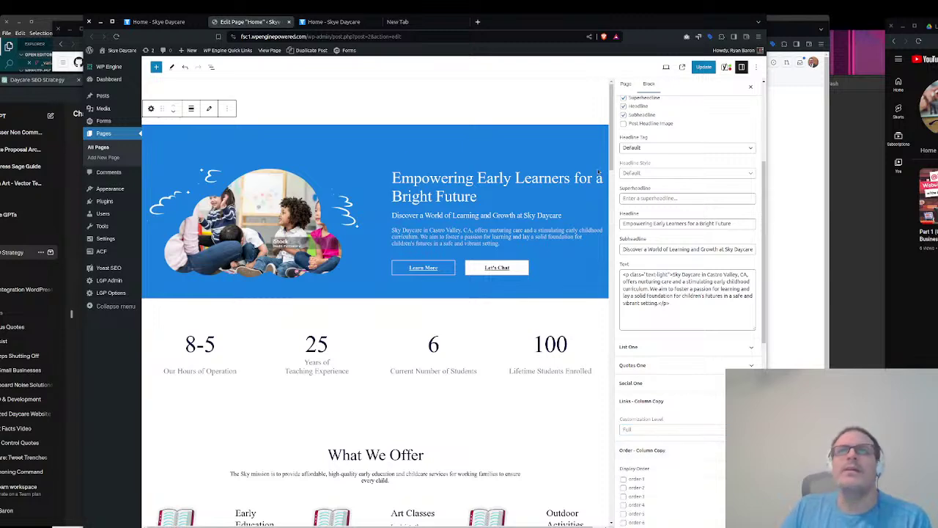
scroll(696, 419, "down", 2)
scroll(696, 420, "down", 8)
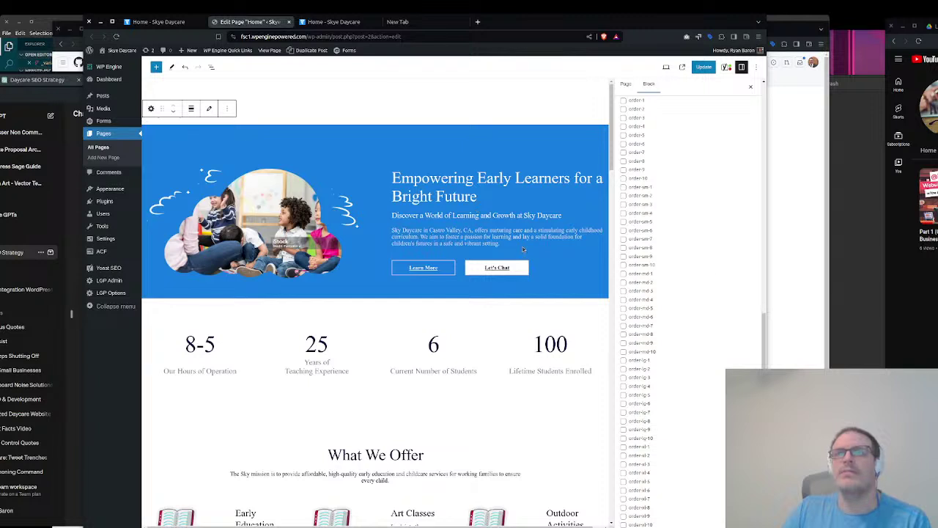
scroll(671, 439, "up", 5)
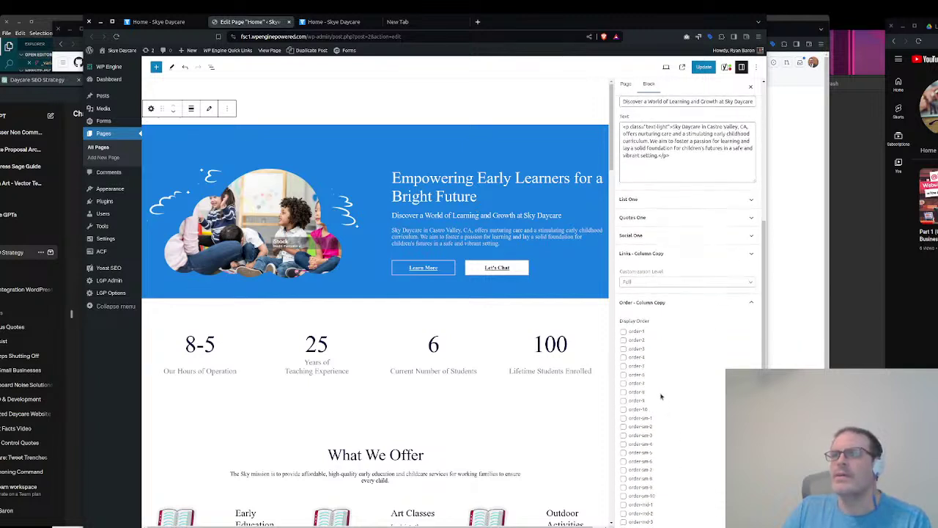
scroll(661, 397, "down", 1)
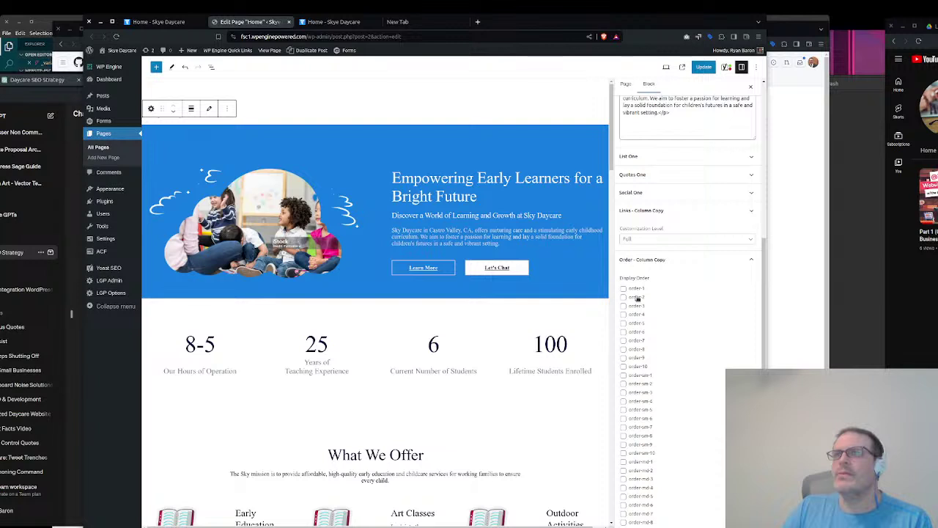
left_click(638, 306)
scroll(666, 422, "down", 3)
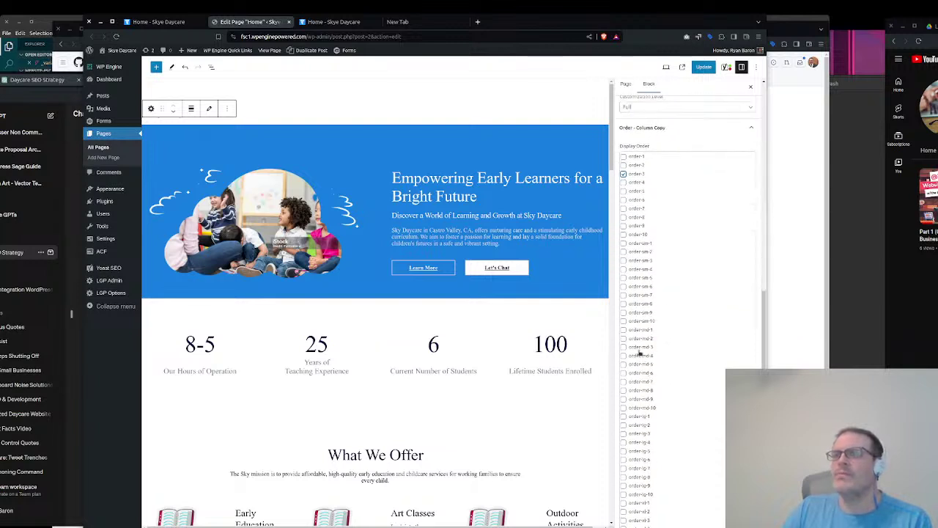
left_click(637, 330)
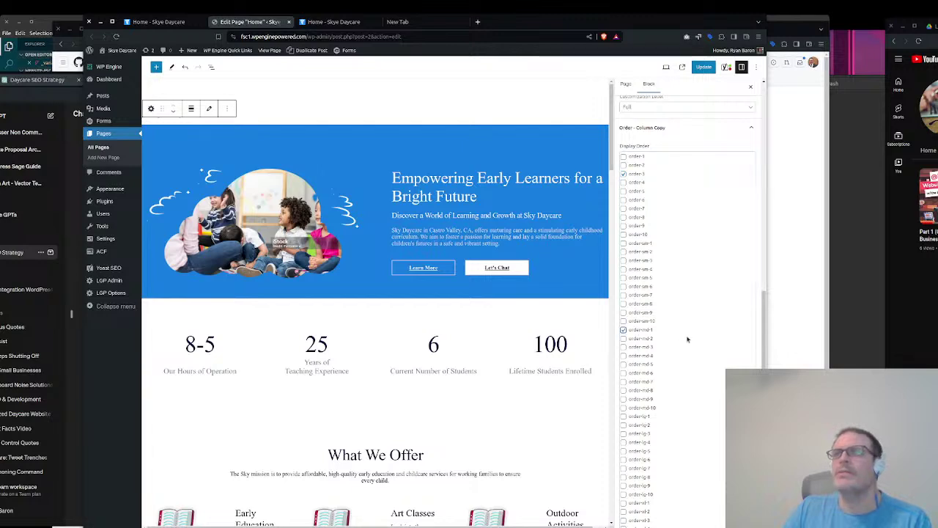
scroll(687, 316, "up", 10)
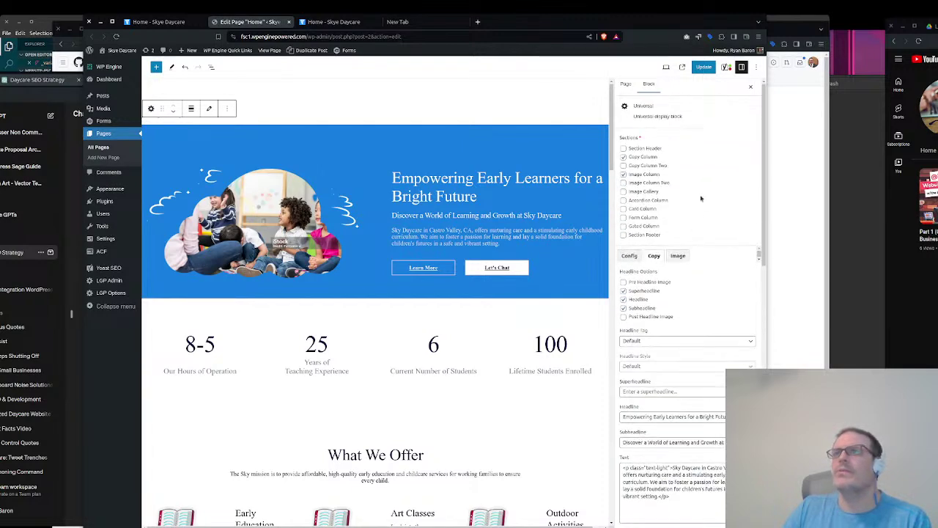
Set the hero image column's customization level to Full
left_click(679, 256)
scroll(686, 356, "down", 5)
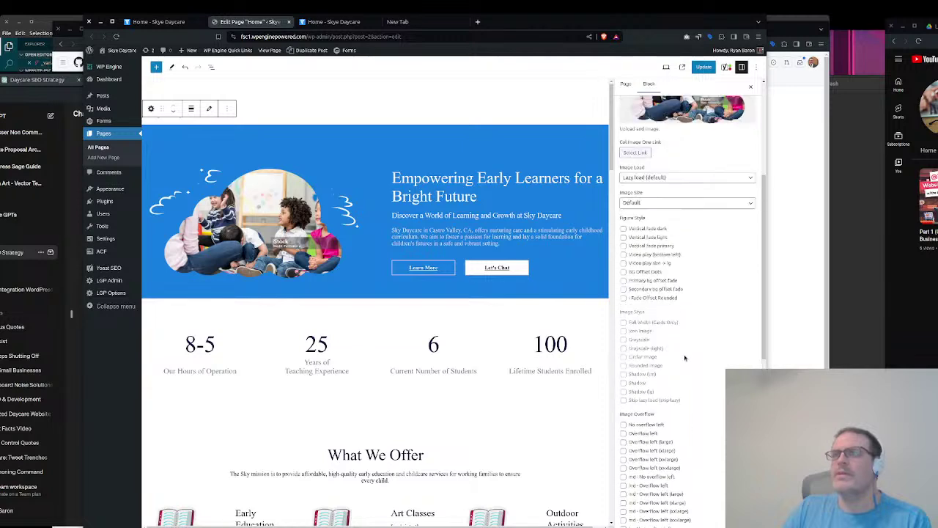
scroll(685, 358, "up", 3)
scroll(689, 414, "down", 15)
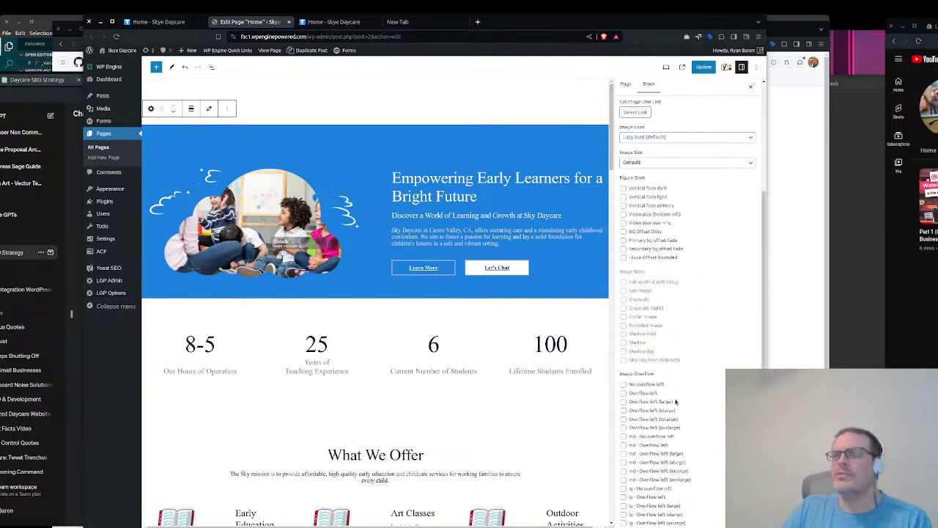
left_click(673, 447)
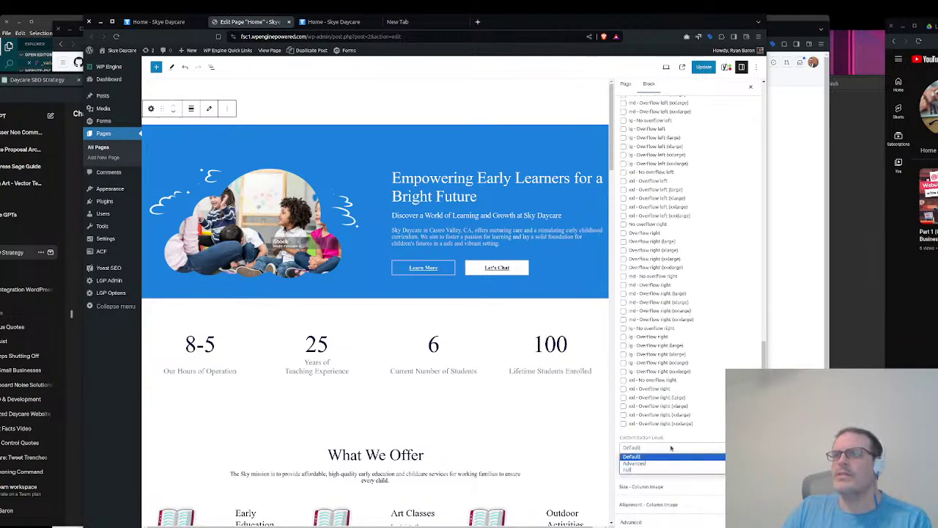
left_click(660, 464)
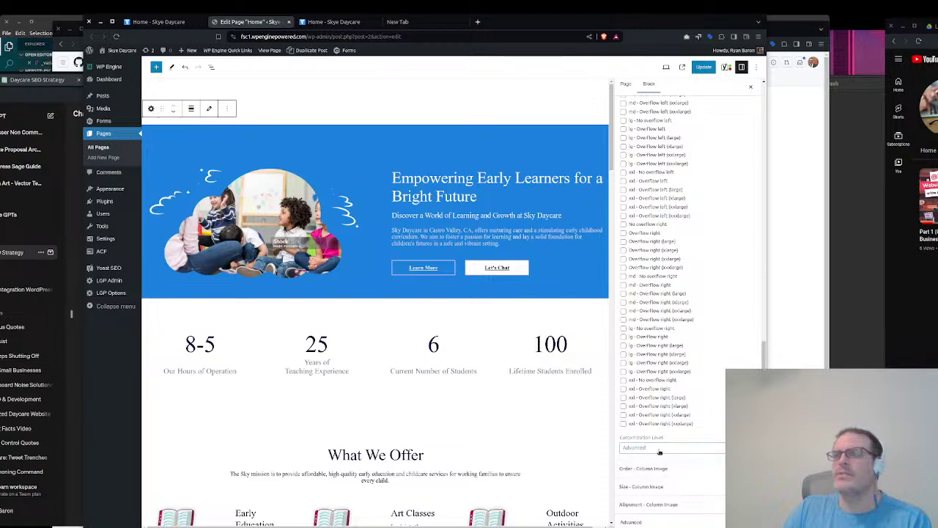
left_click(662, 449)
left_click(659, 470)
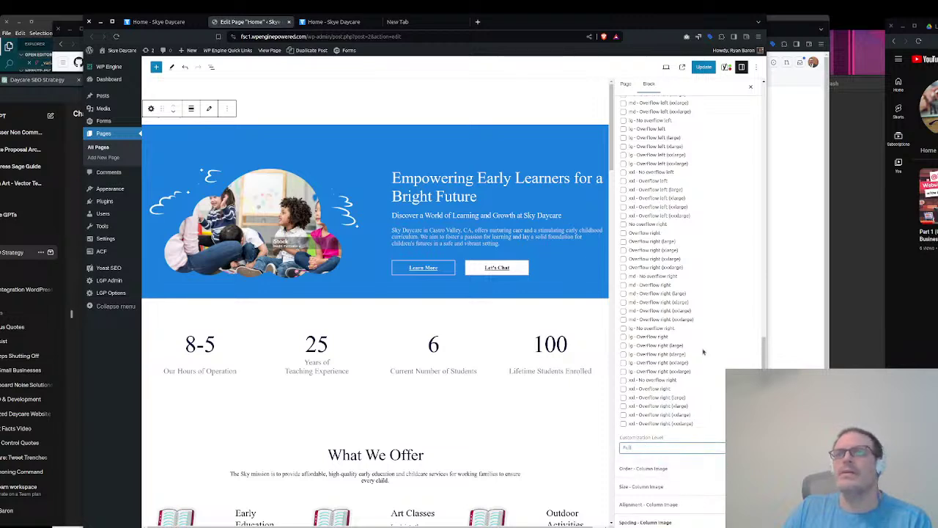
Open the display order settings of the hero image column
scroll(701, 352, "up", 15)
scroll(690, 378, "down", 10)
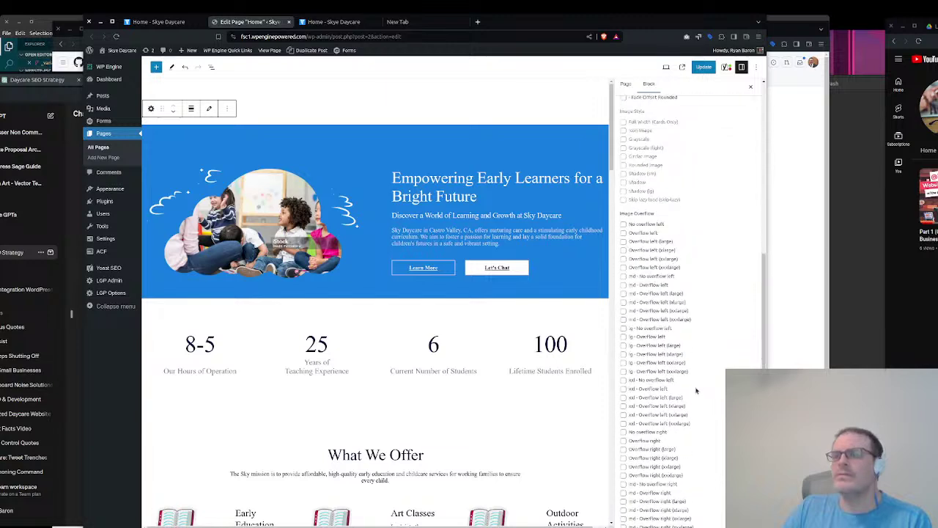
left_click(654, 450)
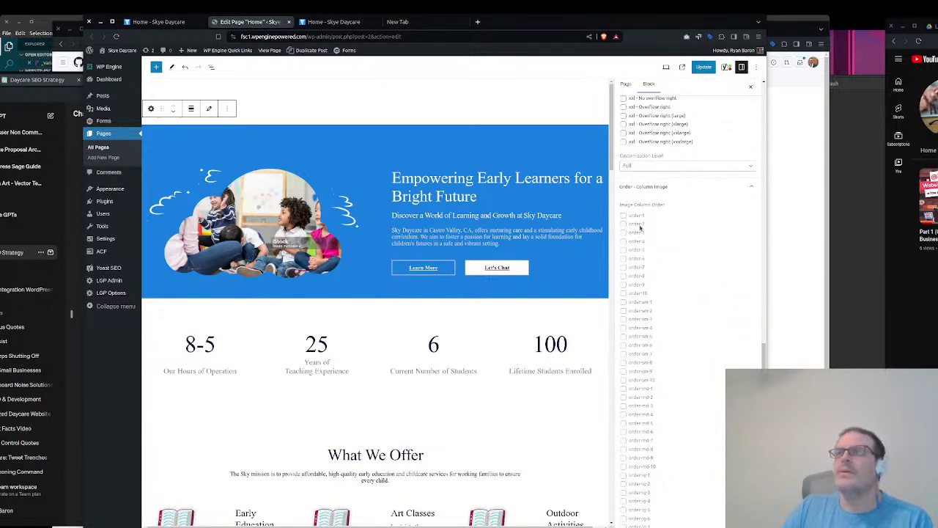
Apply order-1 and order-md-3 to the hero's image column, update the page, and reload the live home page
left_click(637, 217)
scroll(710, 367, "down", 1)
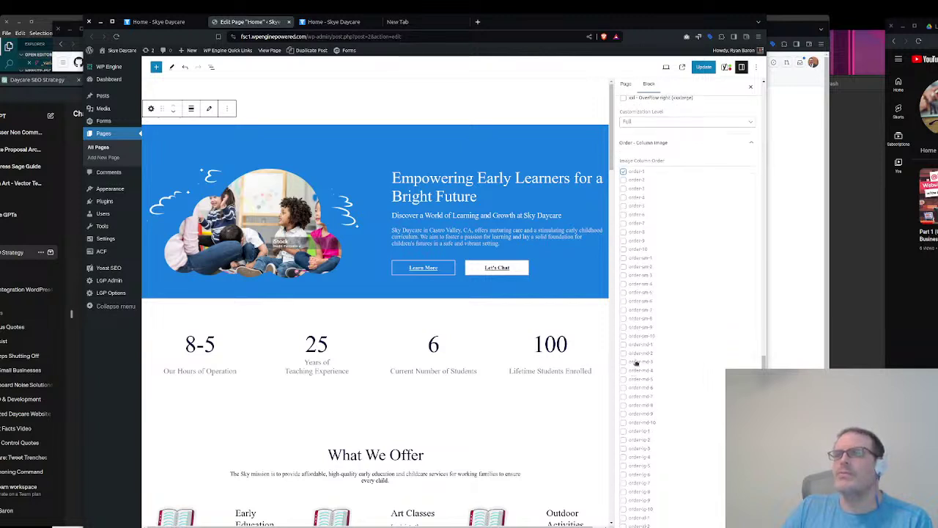
left_click(637, 362)
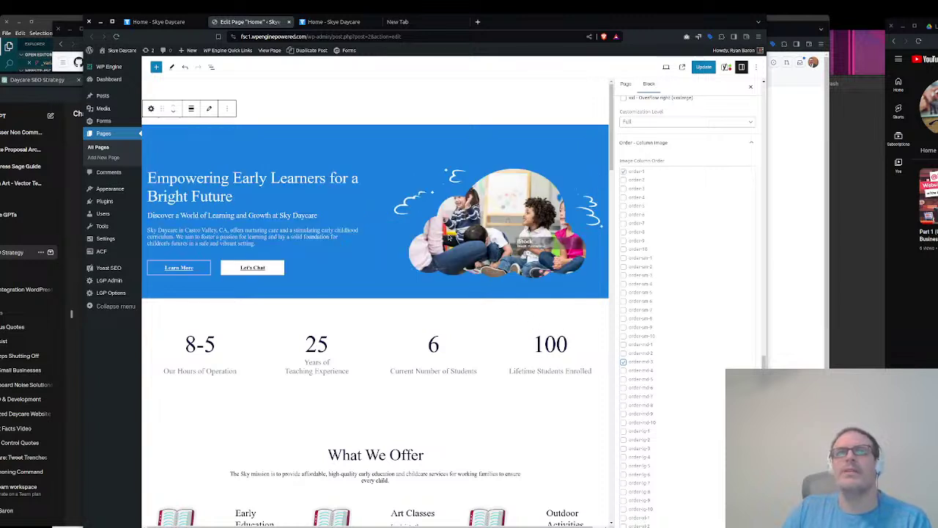
scroll(652, 352, "up", 5)
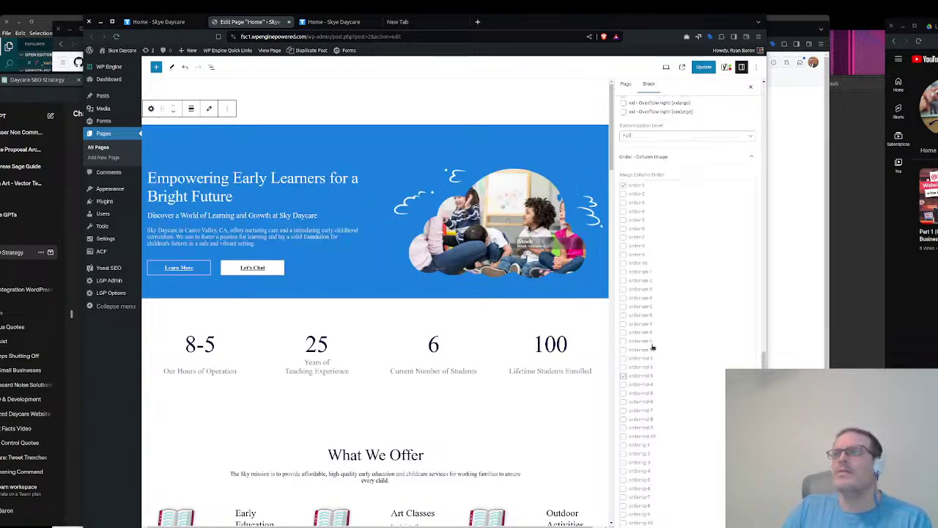
left_click(704, 67)
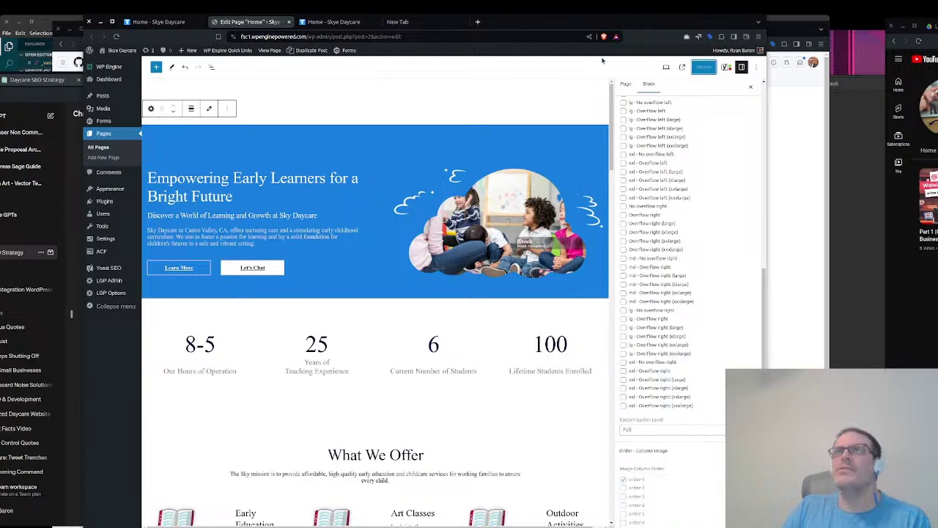
left_click(326, 21)
key("ctrl+r")
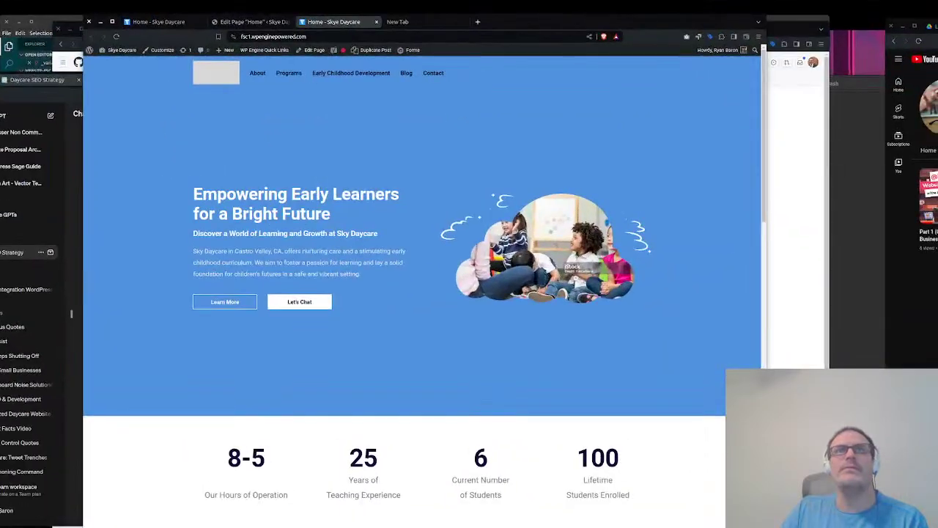
Switch to ChatGPT and copy the hero headline "Empowering Young Minds, One Discovery at a Time" from the Skeyci homepage content
key("super")
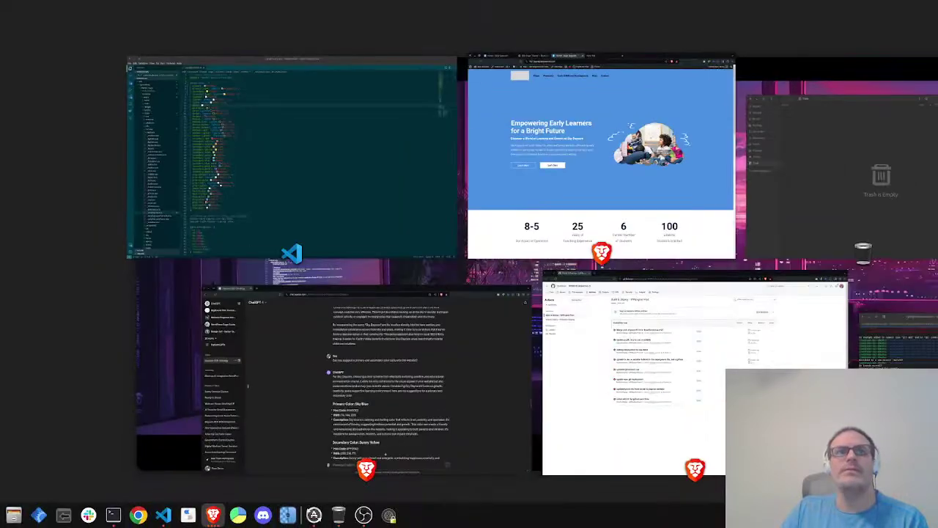
key("super")
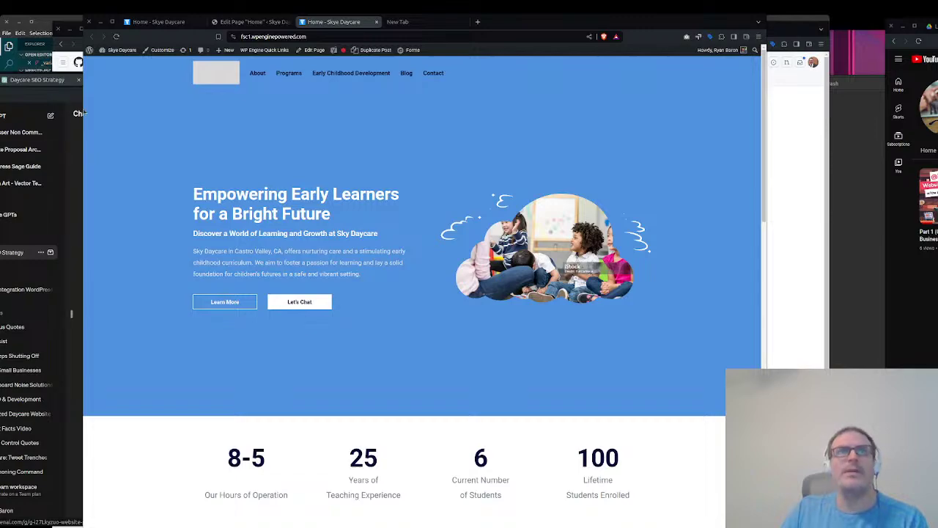
left_click(49, 96)
left_click_drag(181, 82, 115, 39)
scroll(330, 353, "down", 20)
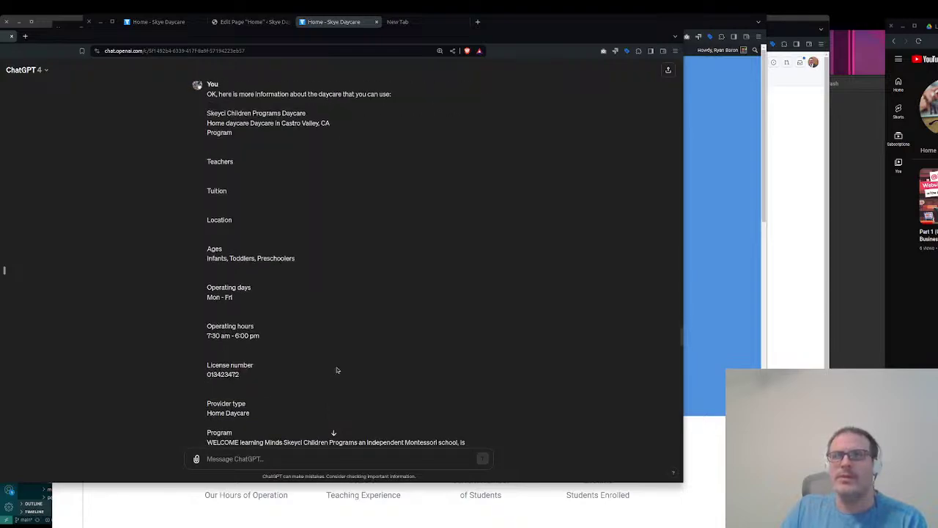
scroll(349, 397, "down", 15)
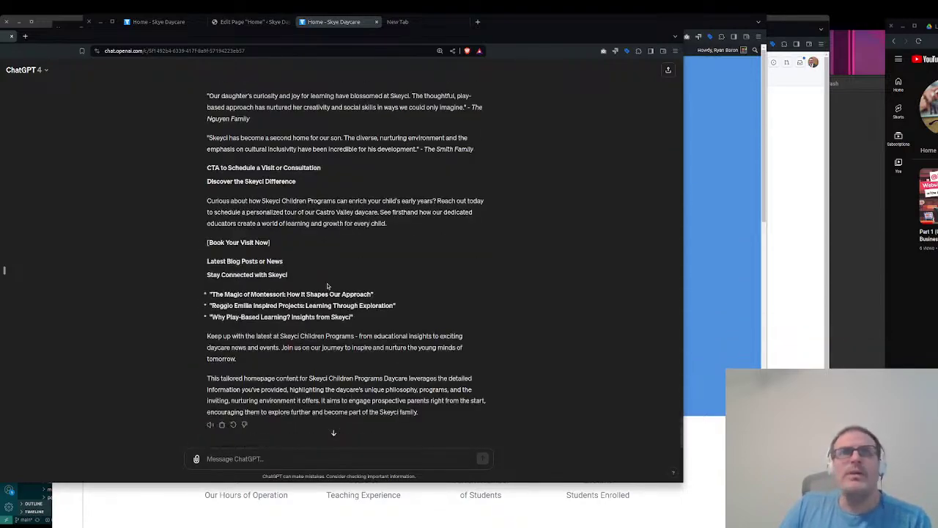
scroll(323, 290, "up", 10)
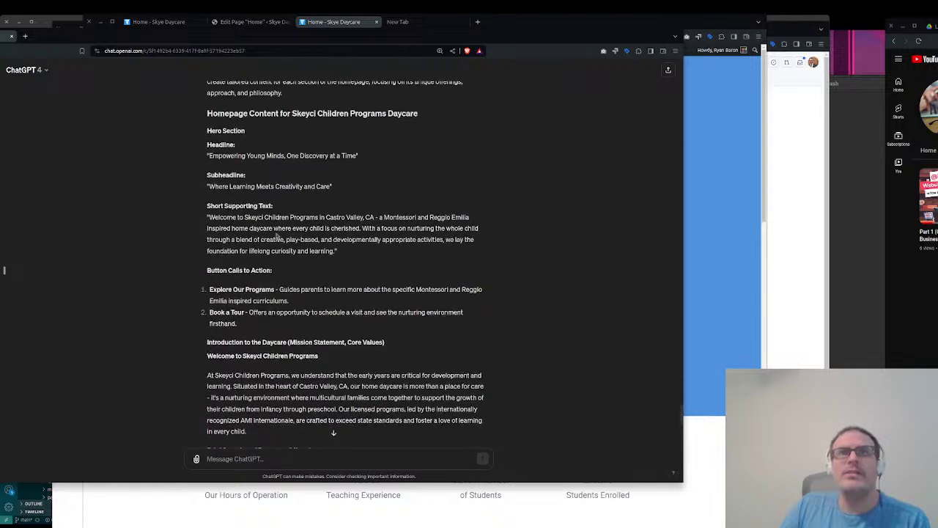
scroll(258, 205, "up", 2)
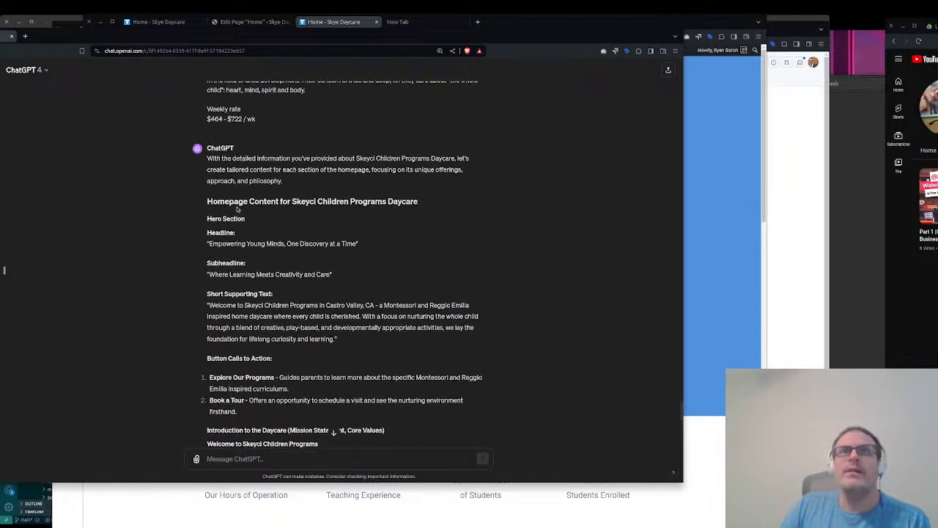
left_click_drag(208, 245, 359, 245)
key("ctrl+c")
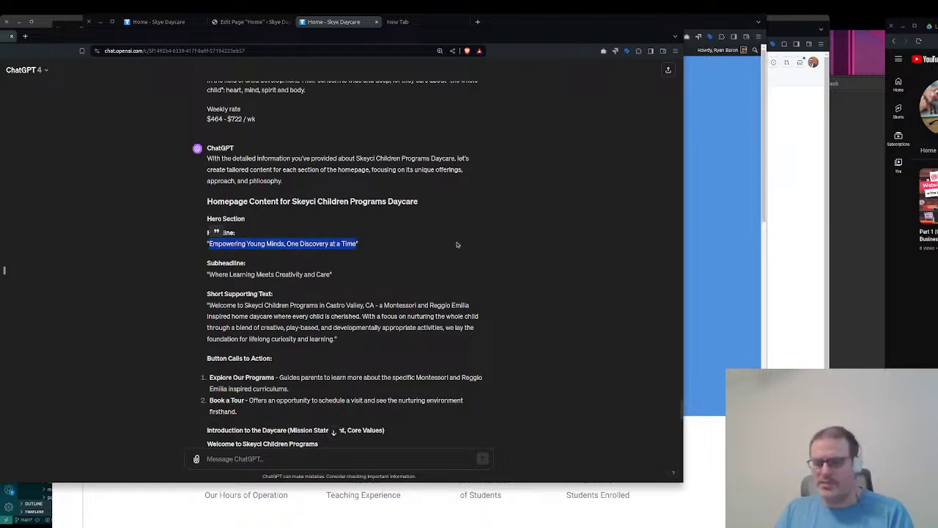
In the WordPress page editor, replace the hero headline with the copied text, using &nbsp; between "a" and "Time"
left_click(250, 23)
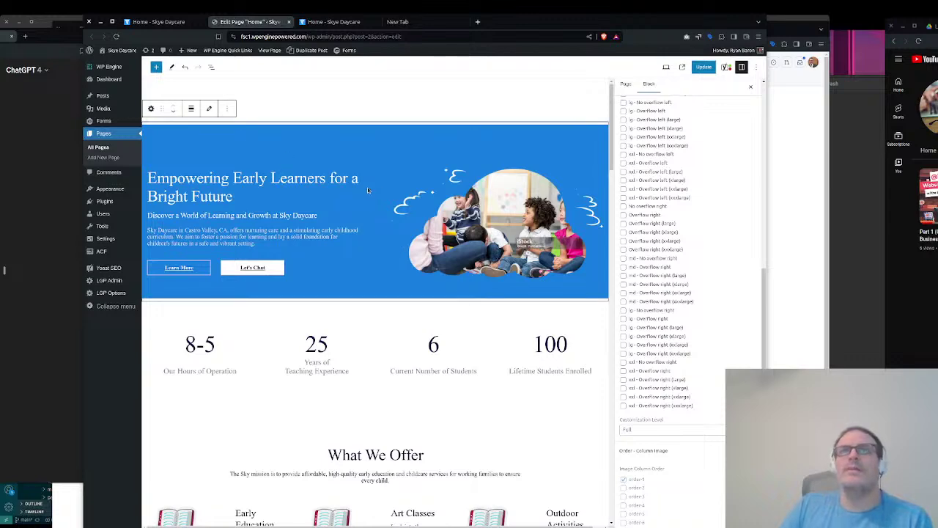
scroll(701, 351, "up", 3)
scroll(701, 351, "up", 10)
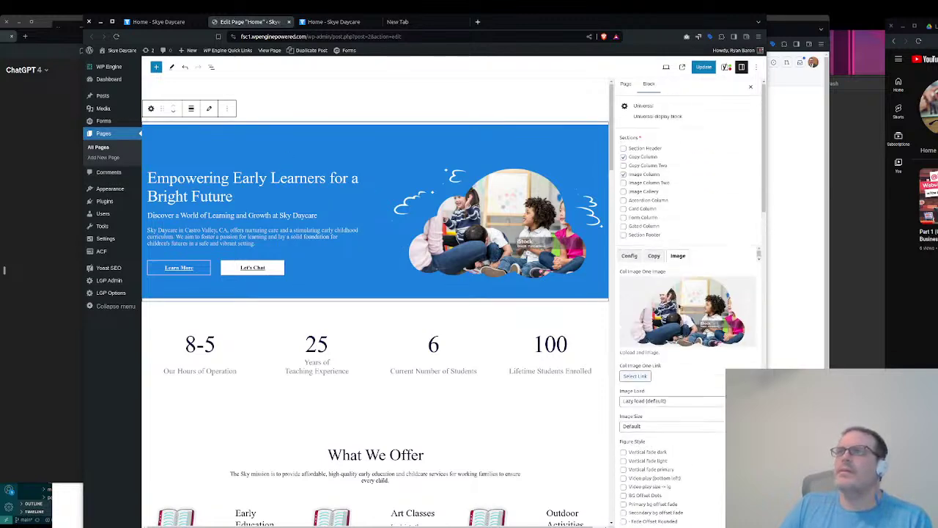
left_click(654, 256)
scroll(700, 372, "down", 5)
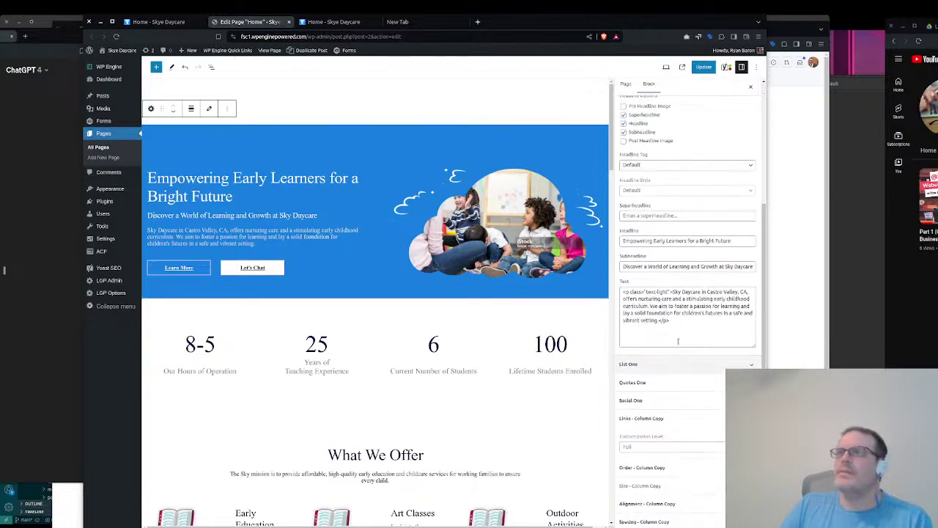
triple_click(665, 241)
key("ctrl+v")
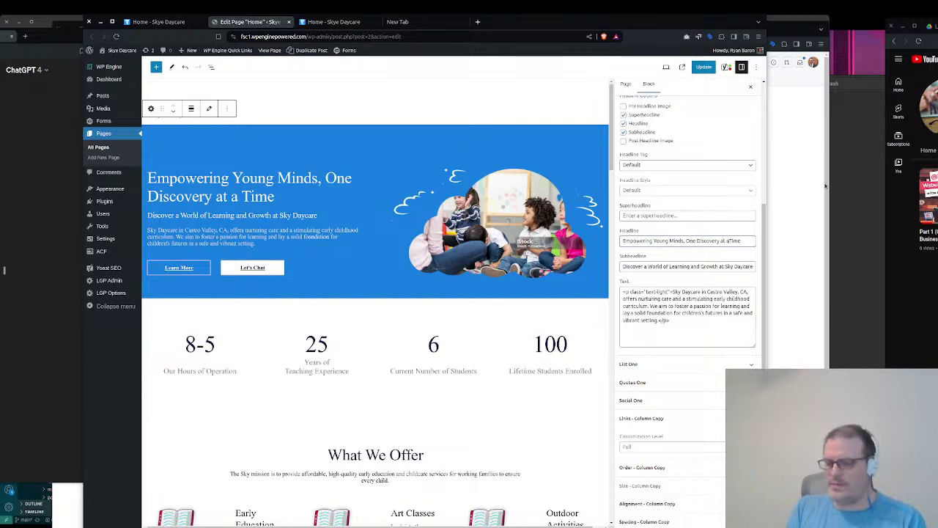
type("&nbsp;")
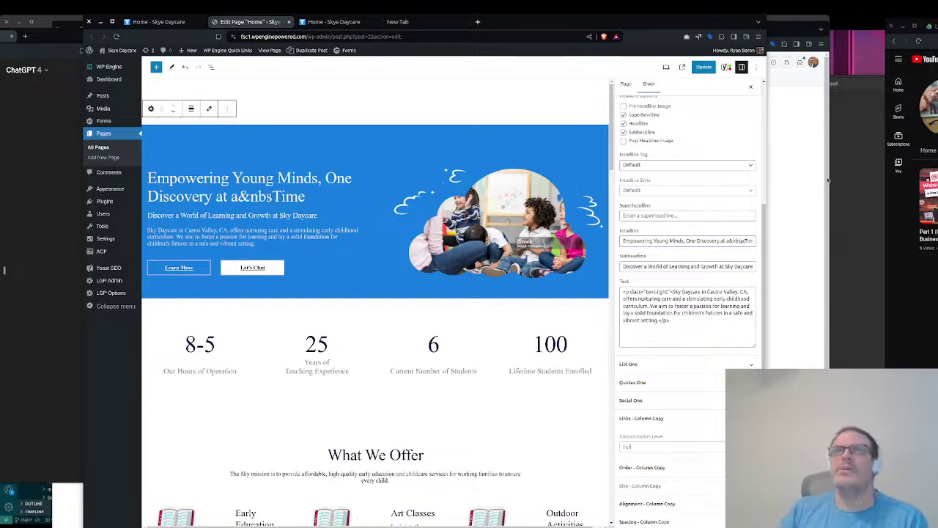
Replace the hero subheadline with ChatGPT's "Where Learning Meets Creativity and Care", using &nbsp; between "and" and "Care"
left_click(30, 153)
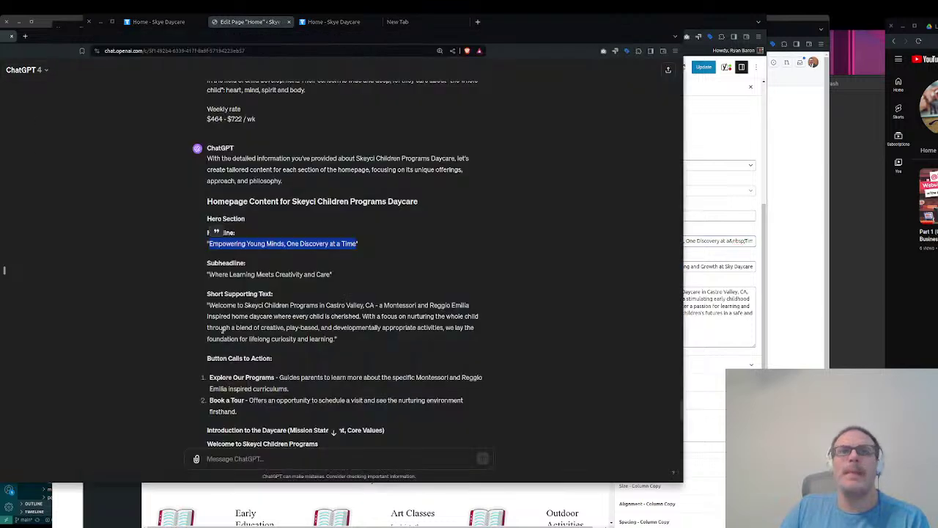
left_click(319, 274)
left_click_drag(331, 274, 202, 286)
key("ctrl+c")
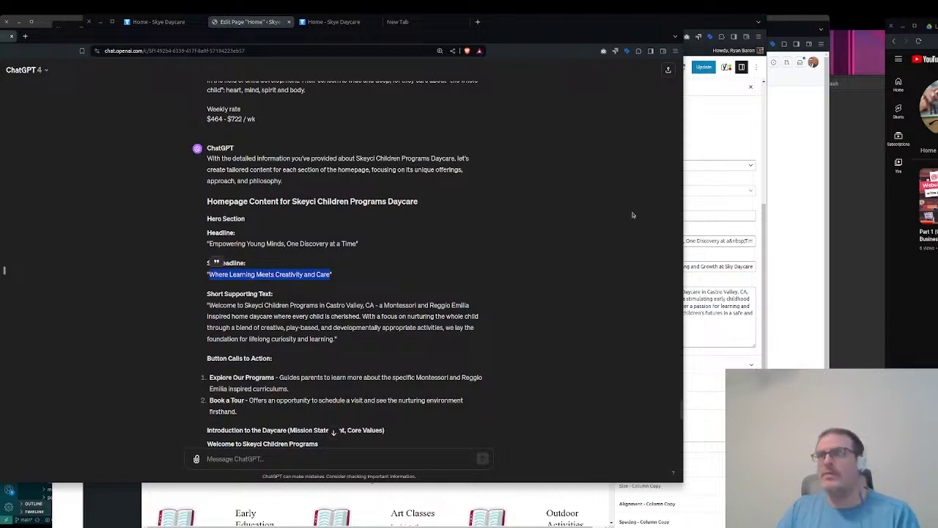
left_click(740, 129)
triple_click(671, 267)
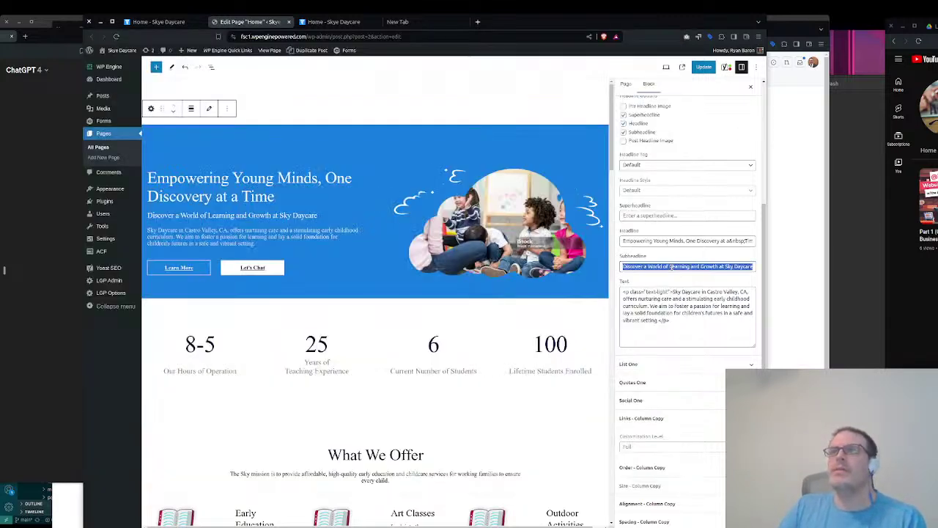
key("ctrl+v")
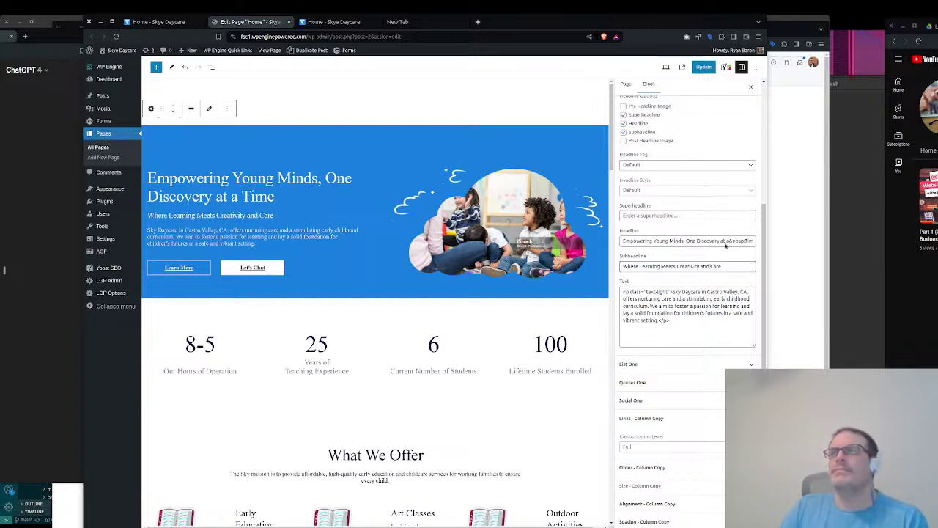
type("&nbsp;")
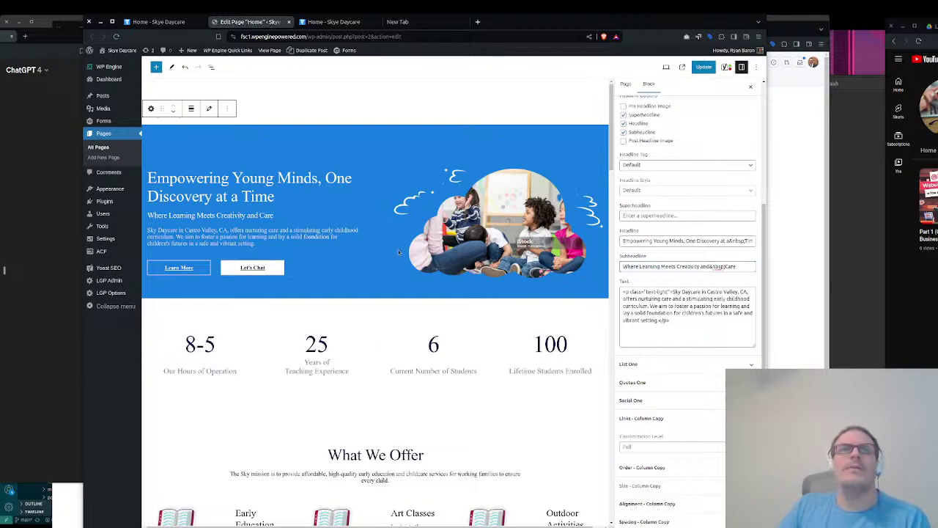
Copy the hero's short supporting text in ChatGPT and submit it with the request "can you make this a bit shorter:"
key("alt+Tab")
scroll(289, 237, "down", 3)
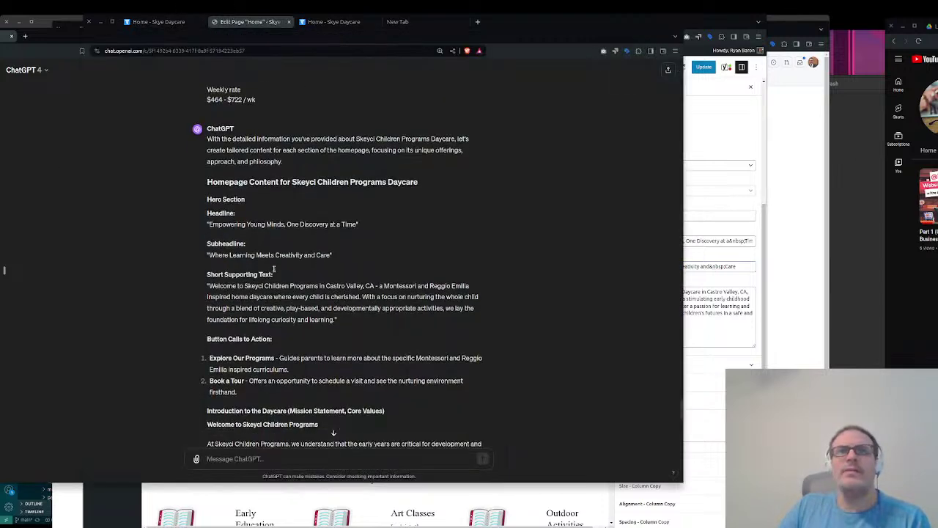
left_click_drag(210, 260, 335, 294)
key("ctrl+c")
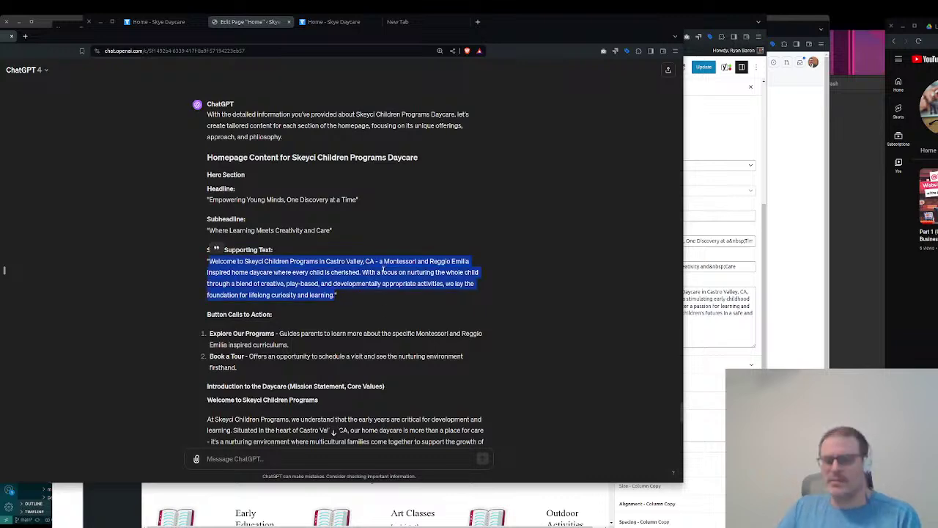
key("ctrl+minus")
key("ctrl+minus")
left_click(412, 457)
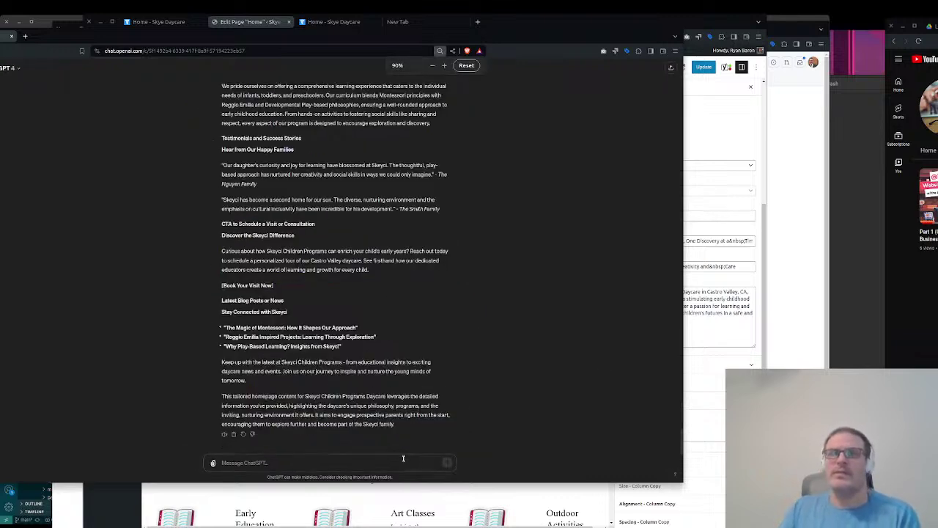
type("can you make this a bit shorter")
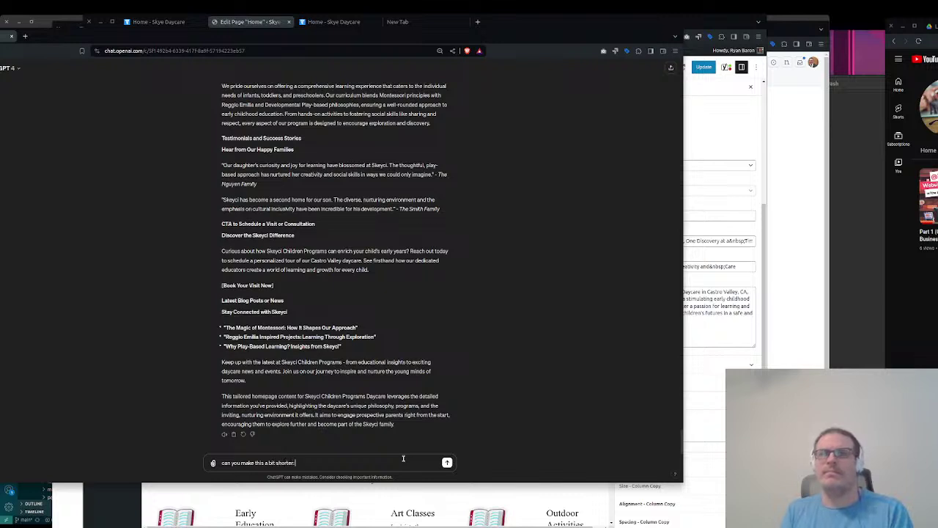
type(":")
key("ctrl+v")
key("Return")
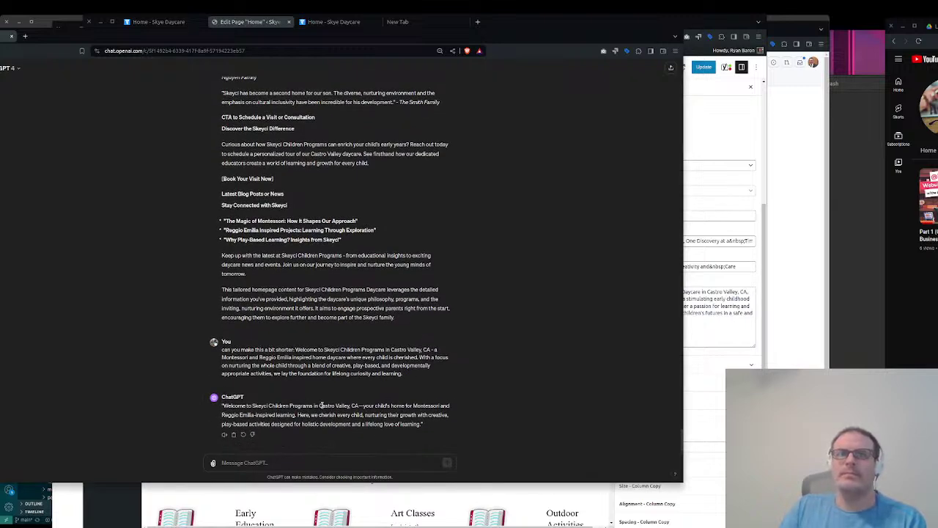
Replace the hero text inside the paragraph tags in WordPress with ChatGPT's shortened "Welcome to Skeyci Children Programs" copy
left_click(270, 462)
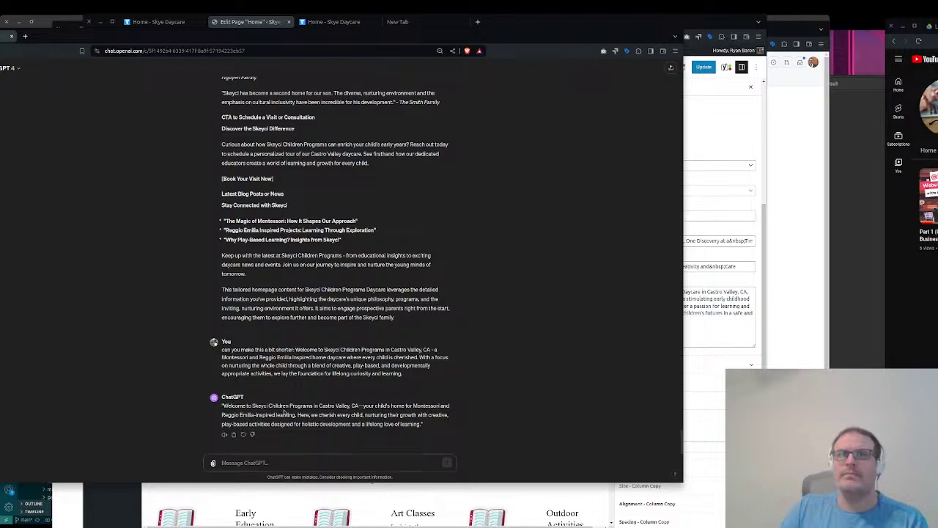
left_click_drag(223, 405, 421, 425)
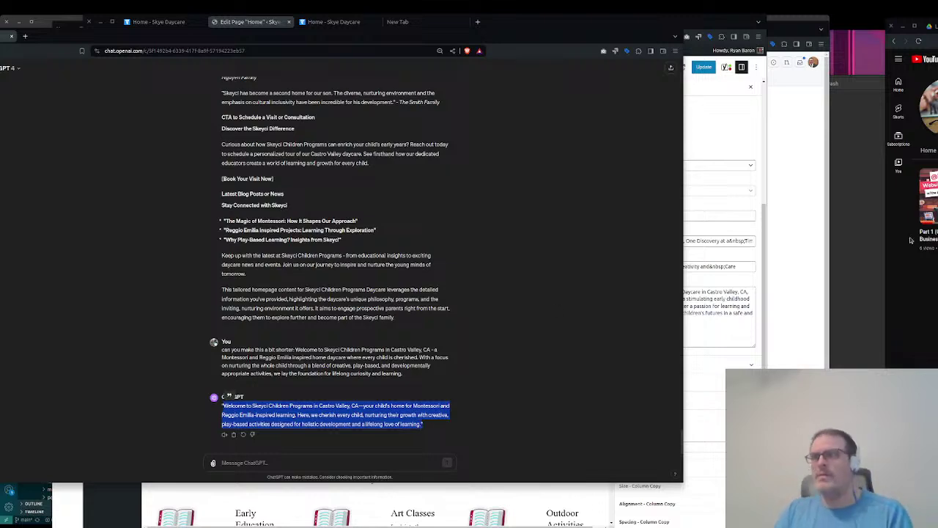
key("alt+Tab")
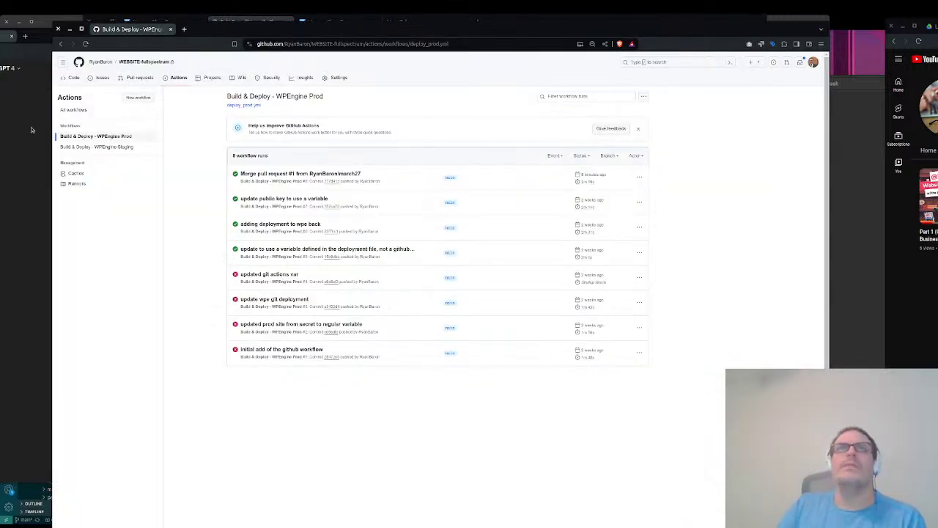
left_click(18, 213)
left_click_drag(248, 32, 268, 70)
left_click(260, 61)
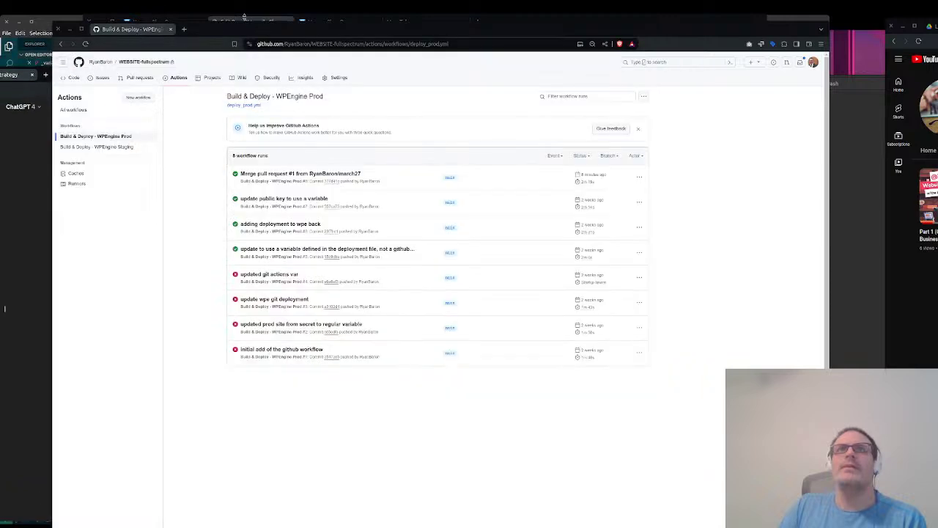
left_click(260, 21)
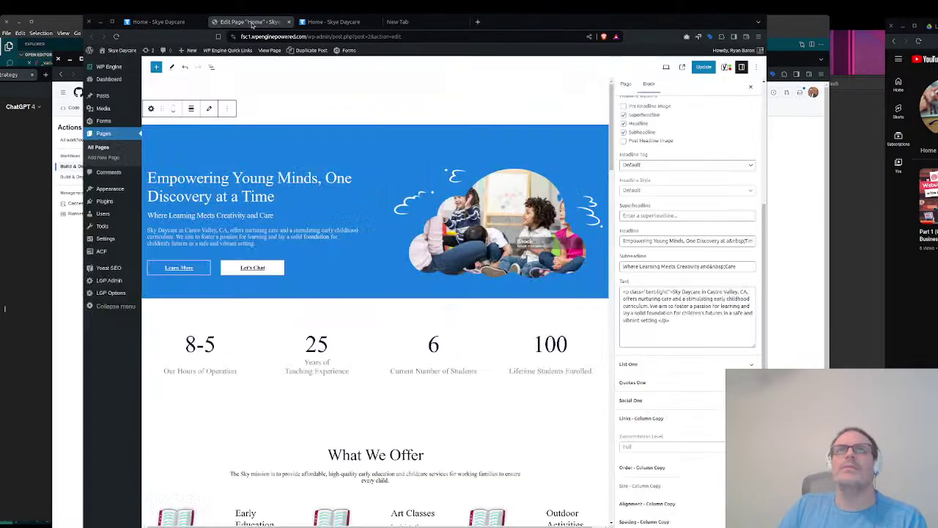
left_click(687, 299)
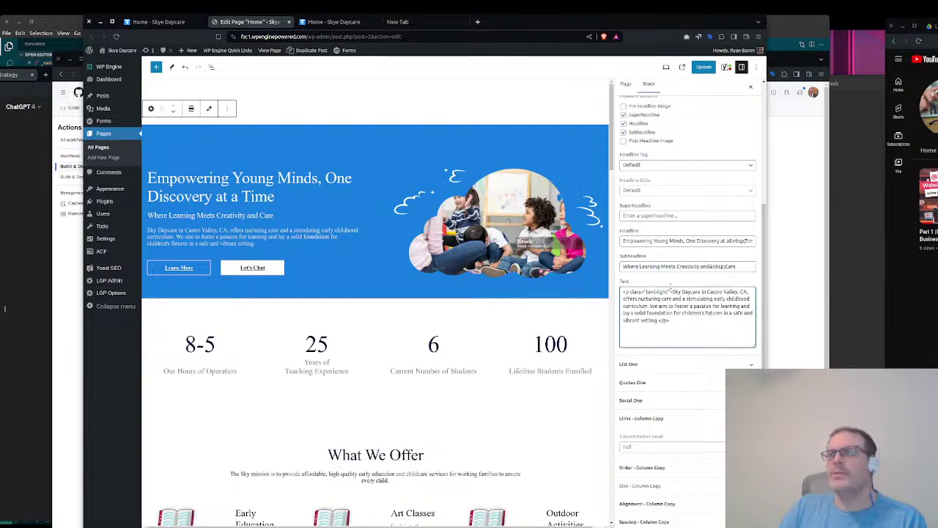
left_click_drag(672, 292, 657, 321)
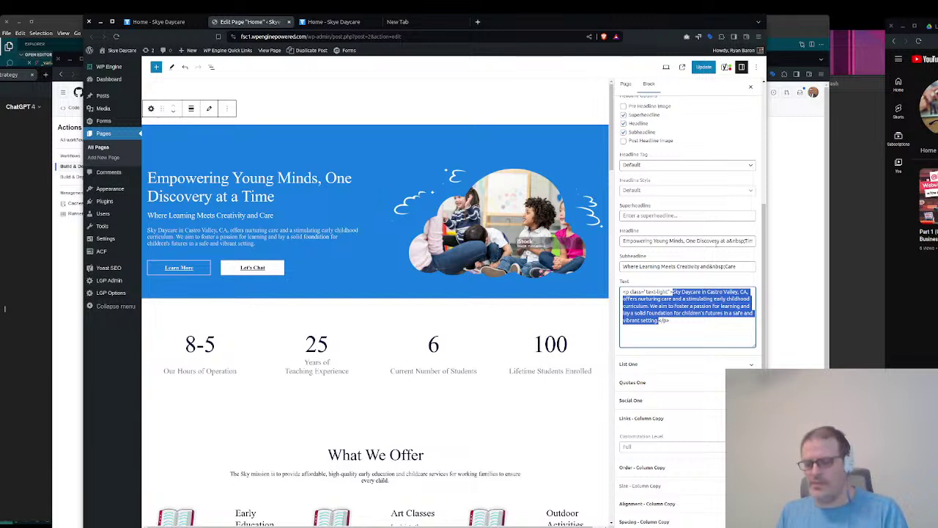
type("Welcome to Skyd Children Programs in Castro Valley, CA—your child's home for Montessori and Reggio Emilia-inspired learning. Here, we cherish every child, nurturing their growth with creative, play-based activities designed for holistic development and a lifelong love of learning.")
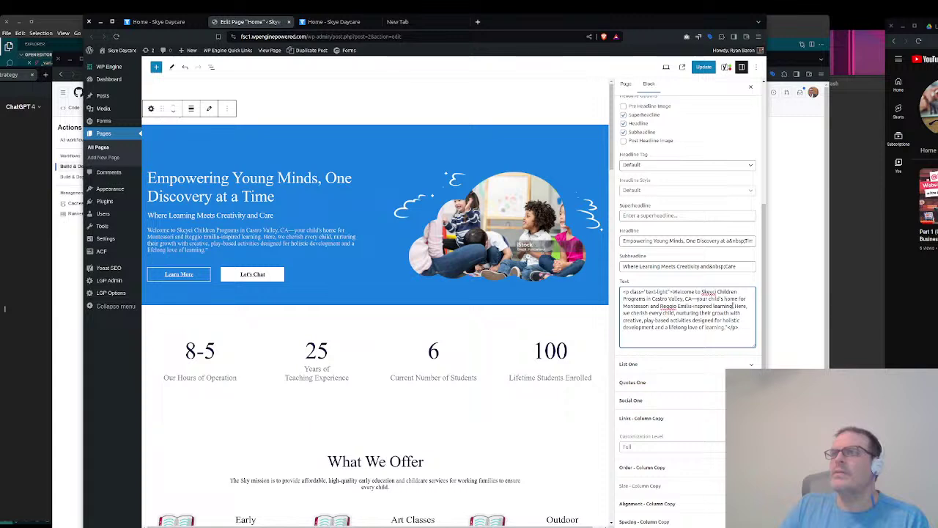
Remove "—your child's home for Montessori and Reggio Emilia-inspired learning" from the hero text, end the sentence after "CA", and update the page
left_click_drag(734, 305, 697, 300)
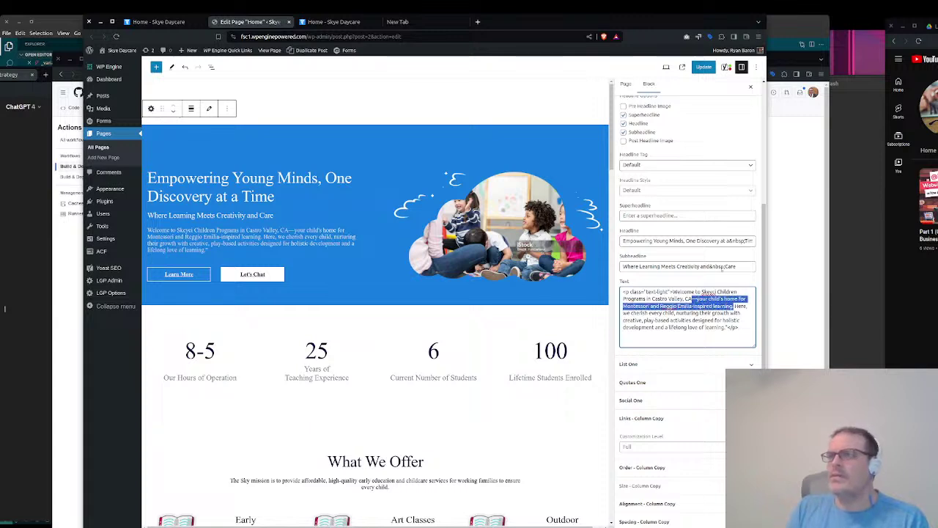
key("BackSpace")
type(".  Here, we")
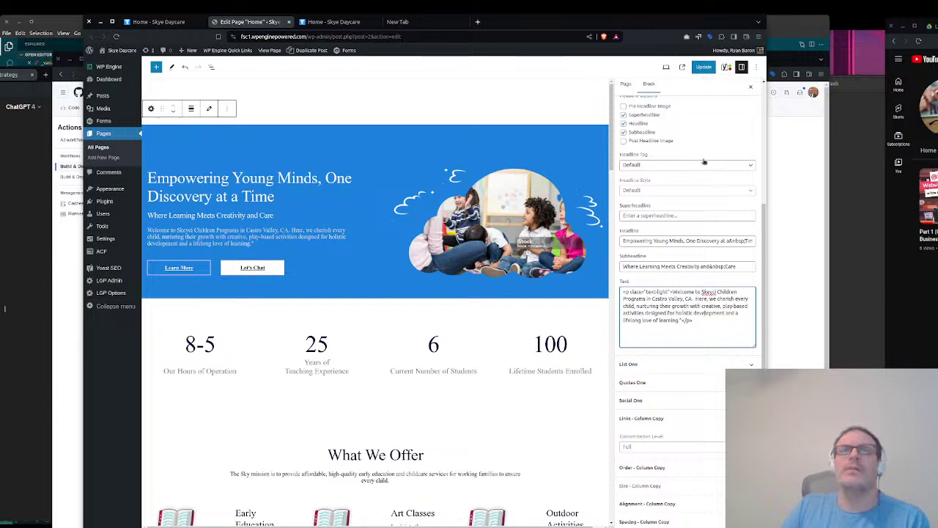
left_click(703, 66)
Reload the live home page and widen the browser window to check the updated hero copy
left_click(334, 21)
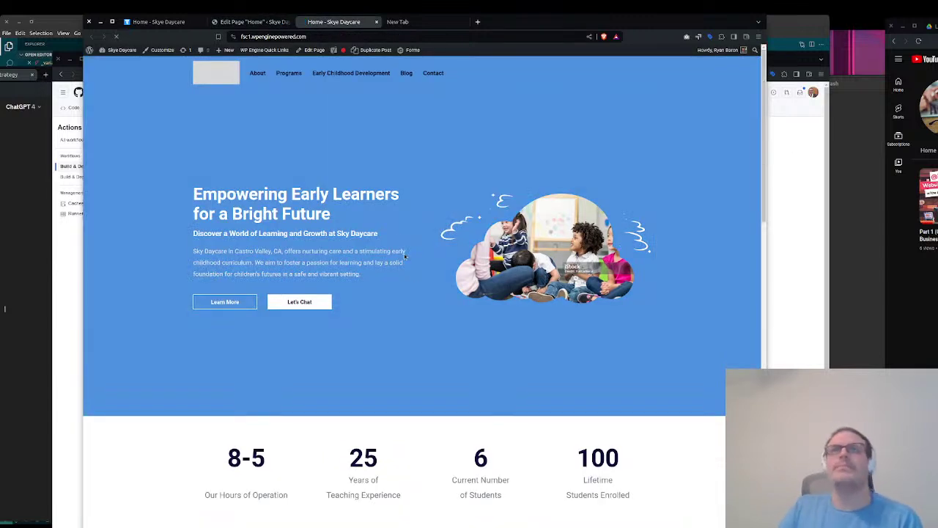
key("ctrl+r")
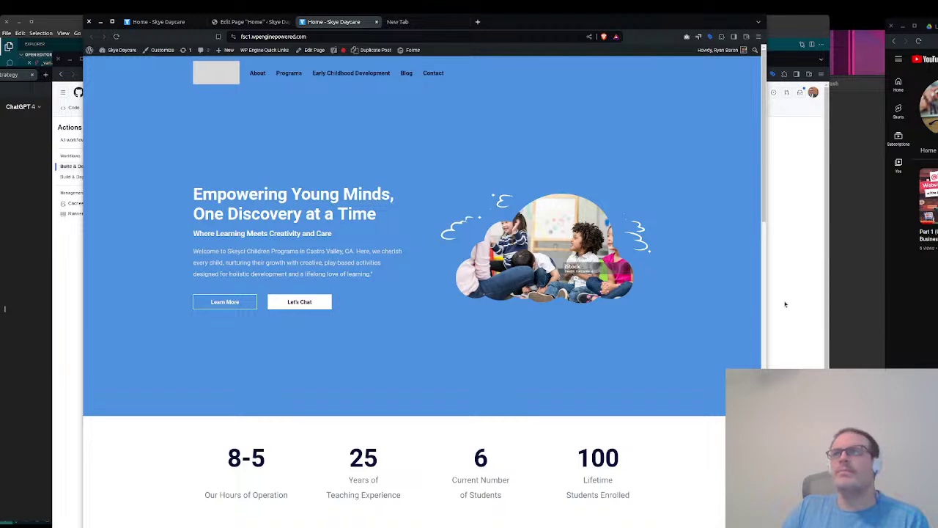
left_click_drag(766, 293, 847, 282)
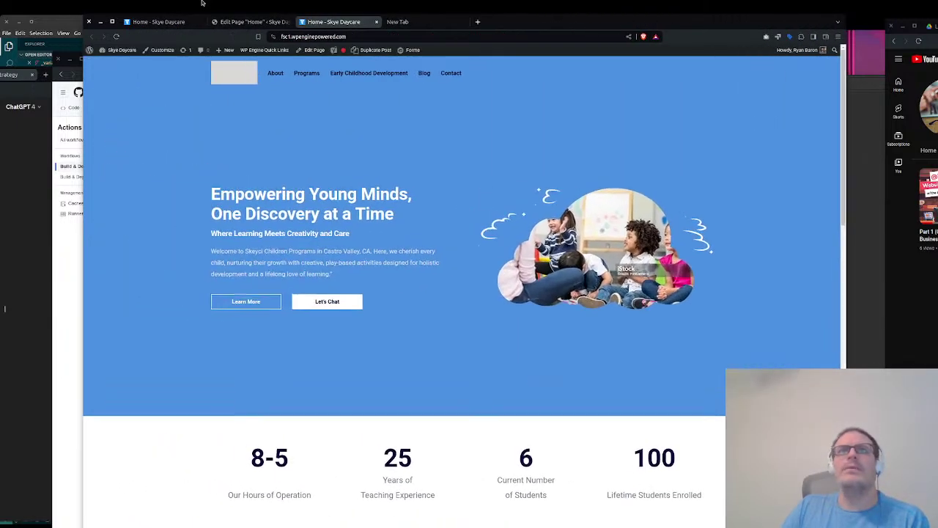
In the page editor, set the hero's image column size to col-10 and col-md-7, replacing col-12 and col-md-6
left_click(247, 22)
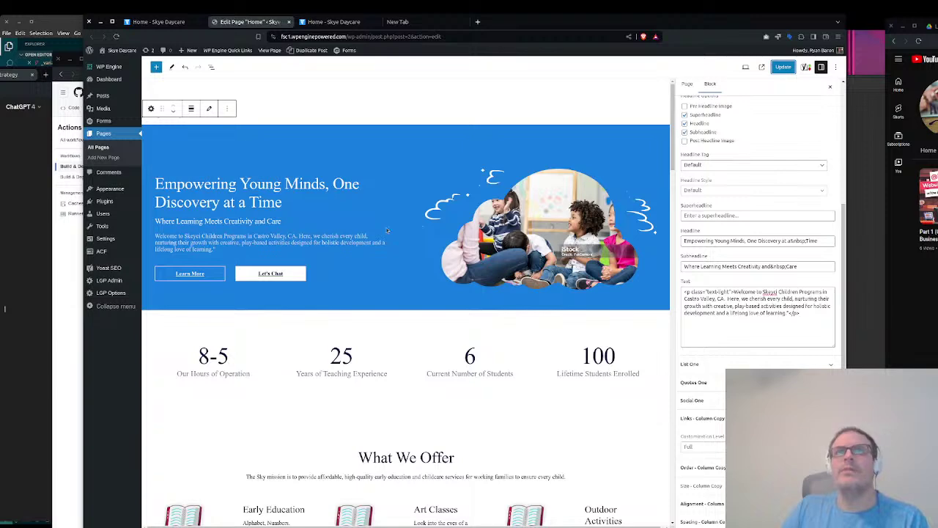
scroll(781, 366, "down", 10)
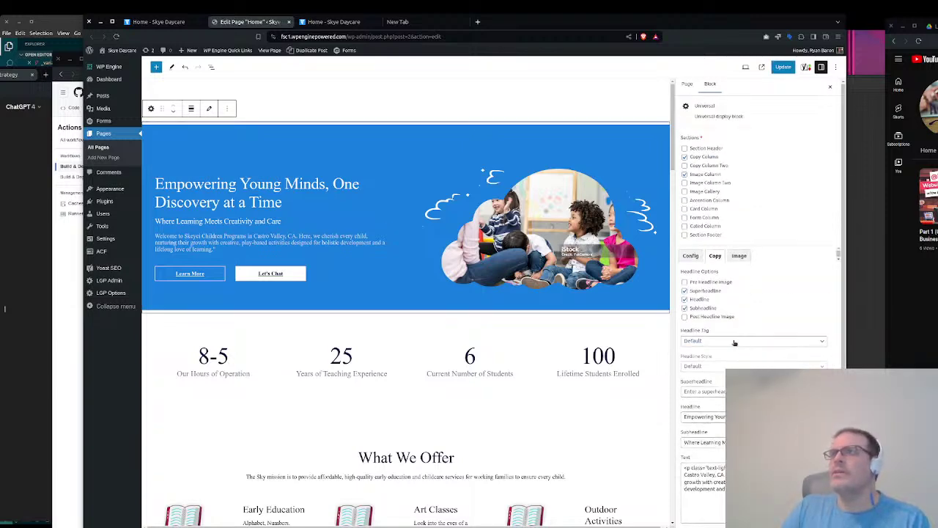
scroll(782, 367, "down", 1)
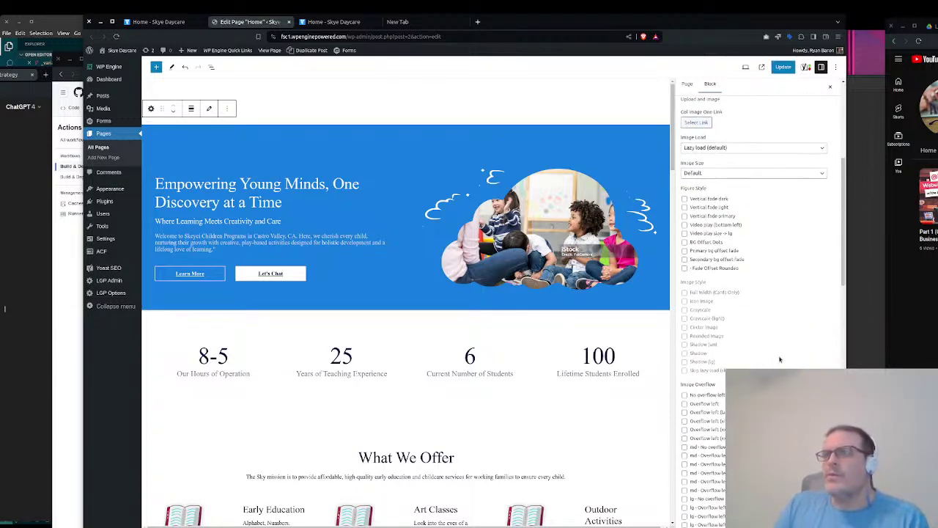
scroll(741, 341, "down", 15)
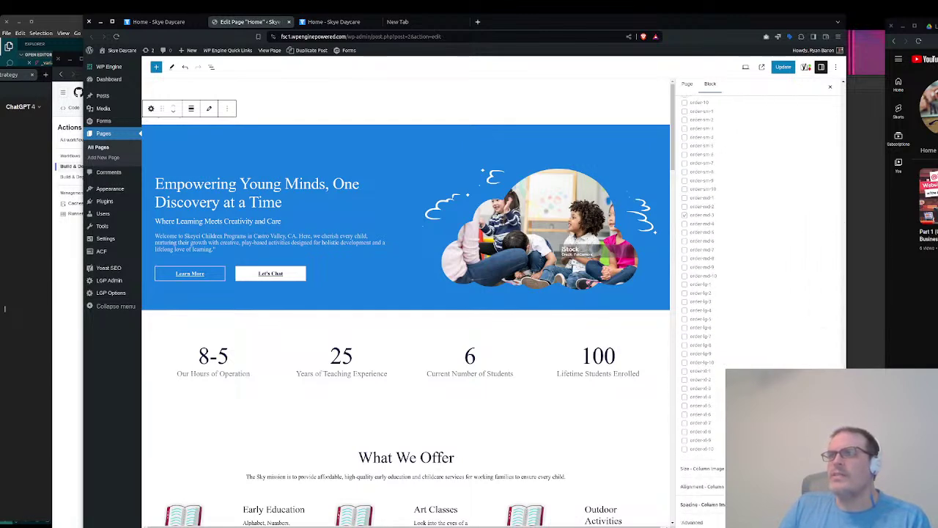
left_click(702, 468)
scroll(735, 341, "down", 5)
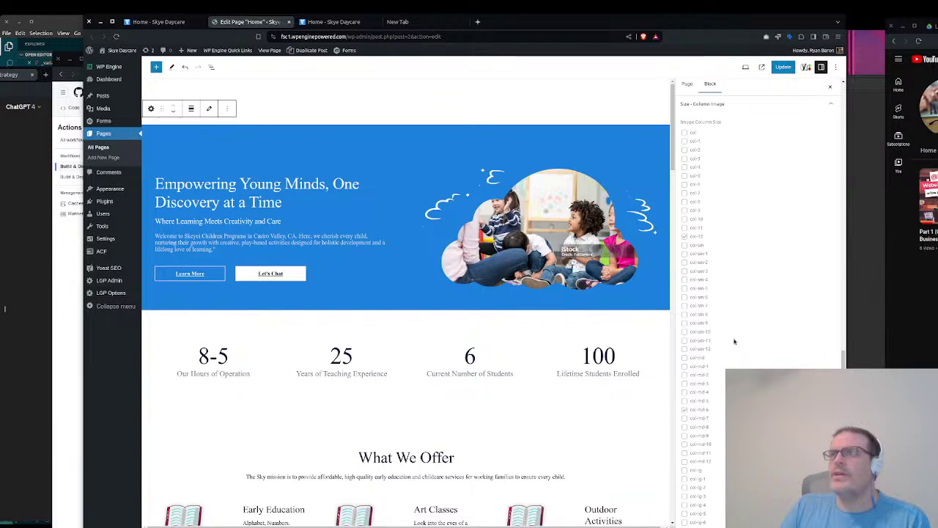
left_click(696, 219)
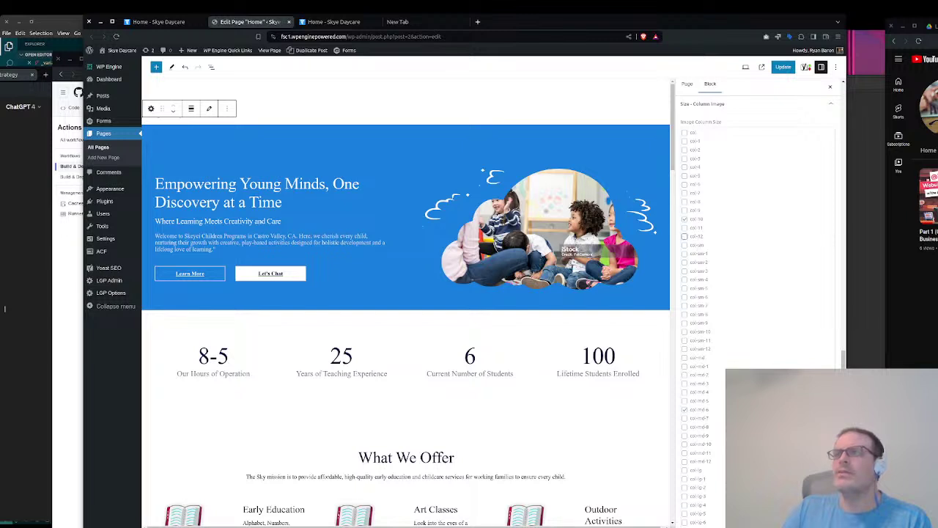
left_click(696, 418)
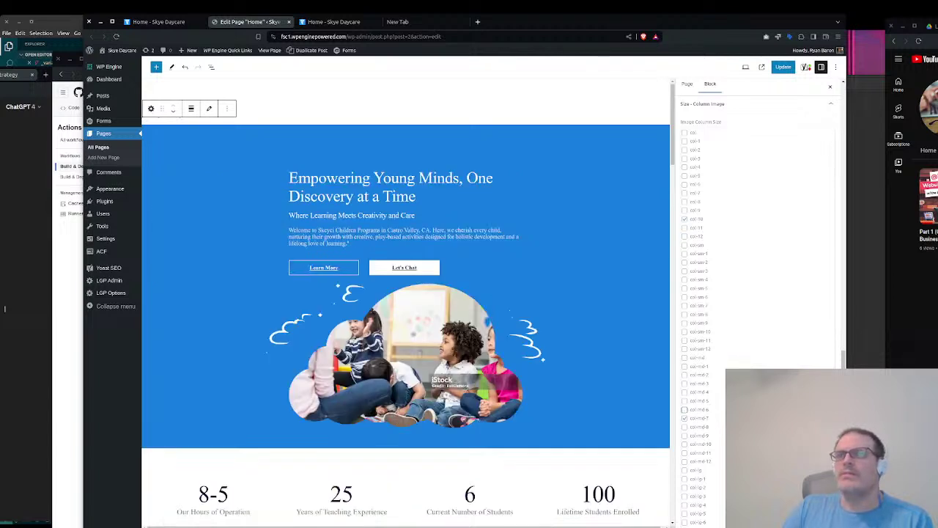
Set the hero's copy column size to col-md-5 instead of col-md-6 and update the page
scroll(756, 308, "down", 5)
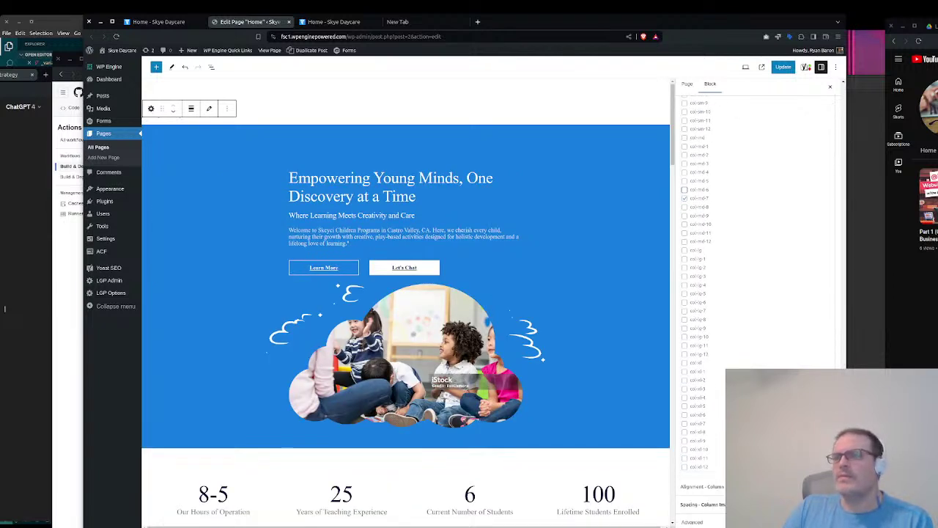
scroll(757, 349, "down", 10)
scroll(733, 294, "up", 15)
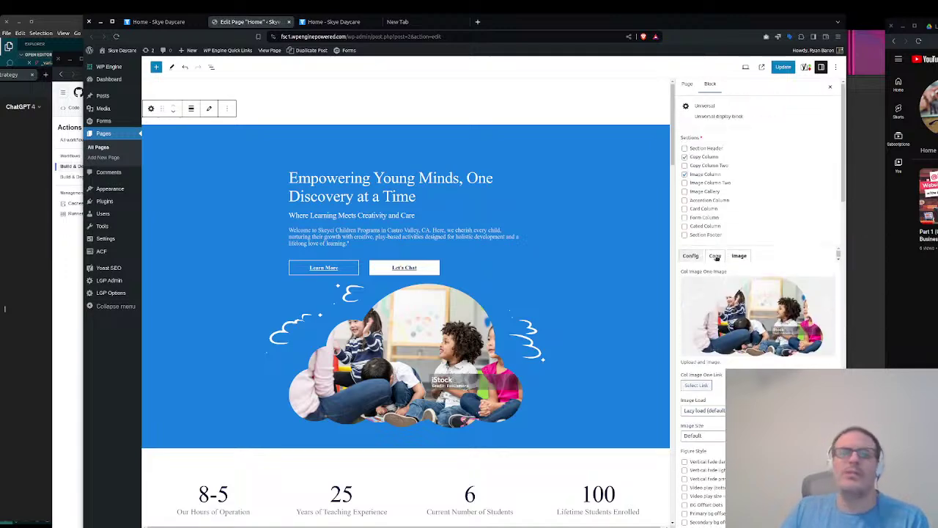
left_click(717, 256)
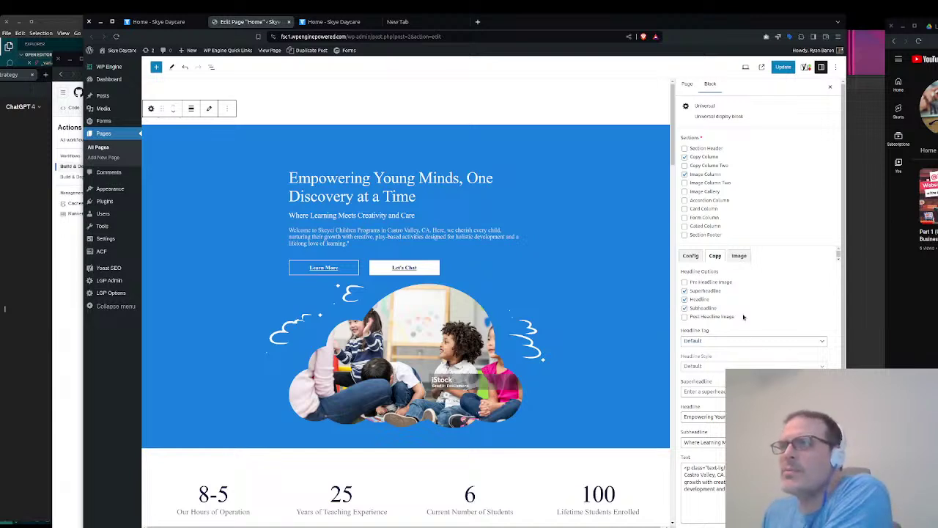
scroll(710, 398, "down", 3)
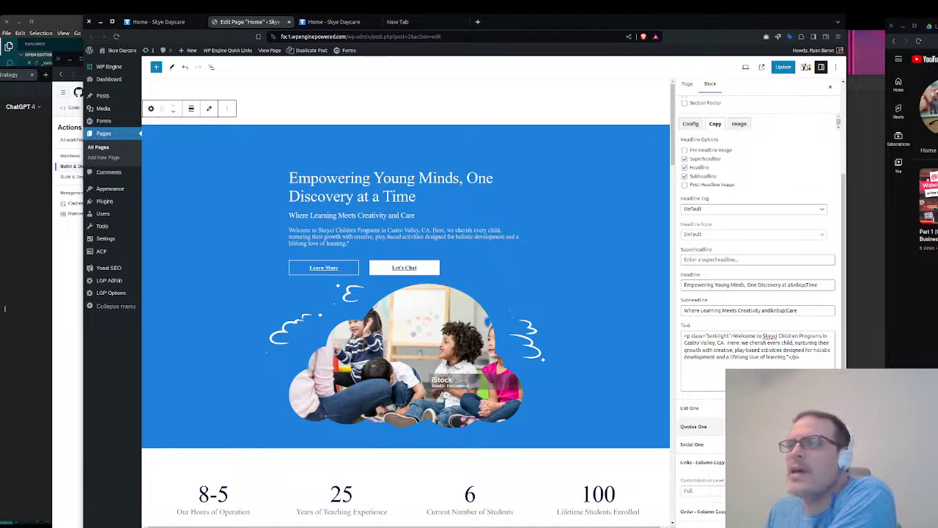
scroll(754, 304, "up", 3)
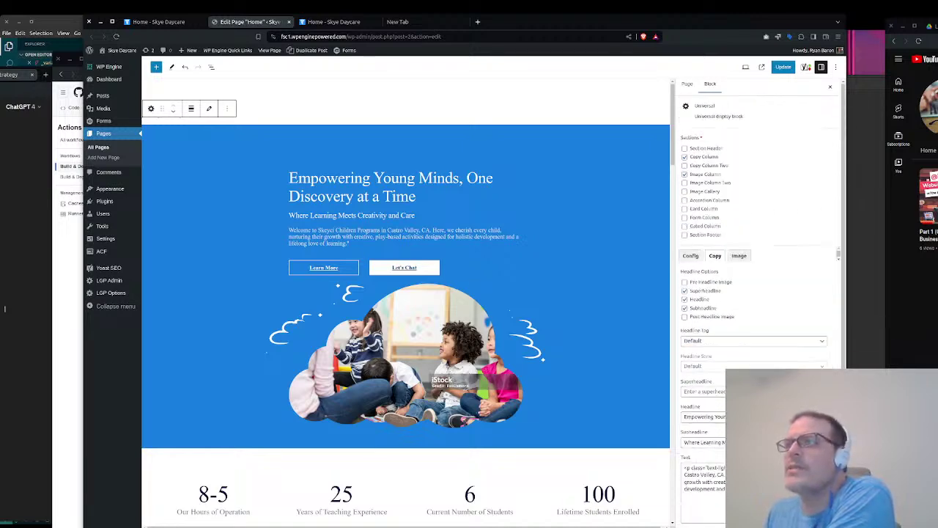
scroll(754, 304, "down", 4)
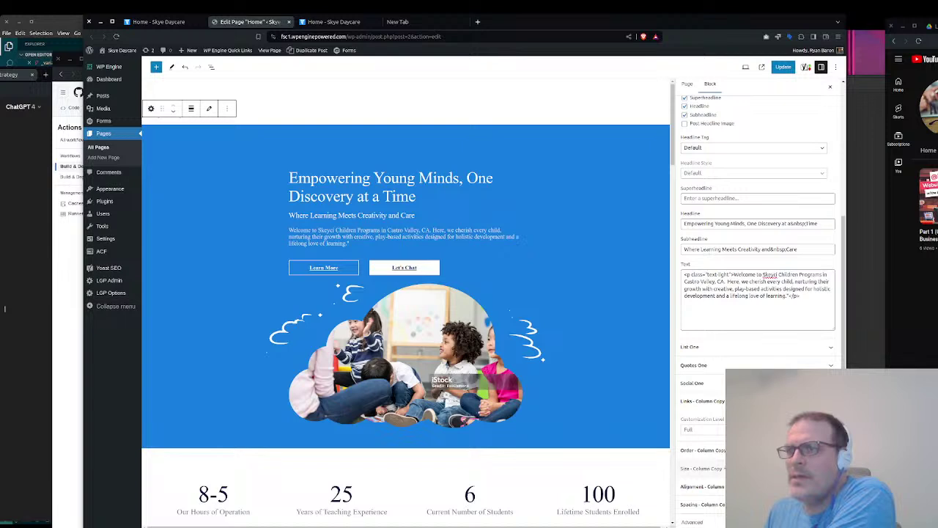
scroll(754, 303, "down", 10)
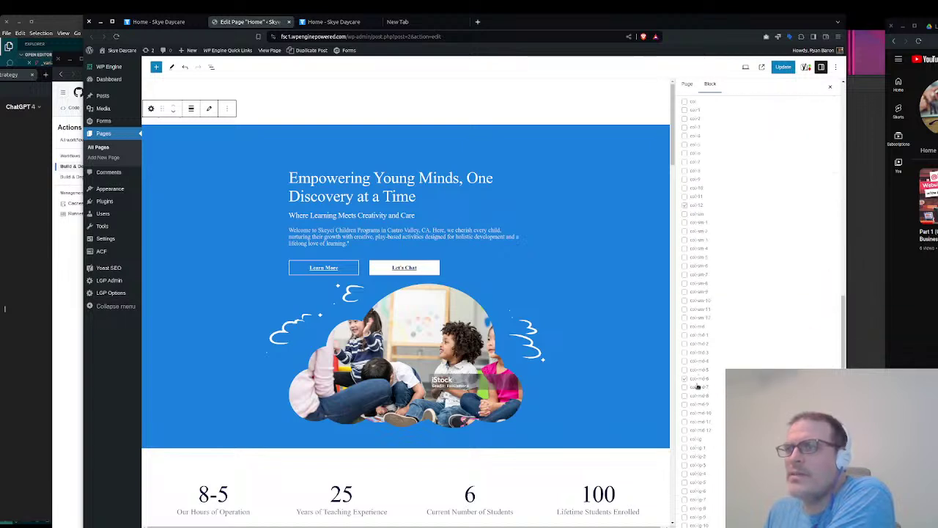
left_click(696, 369)
left_click(695, 378)
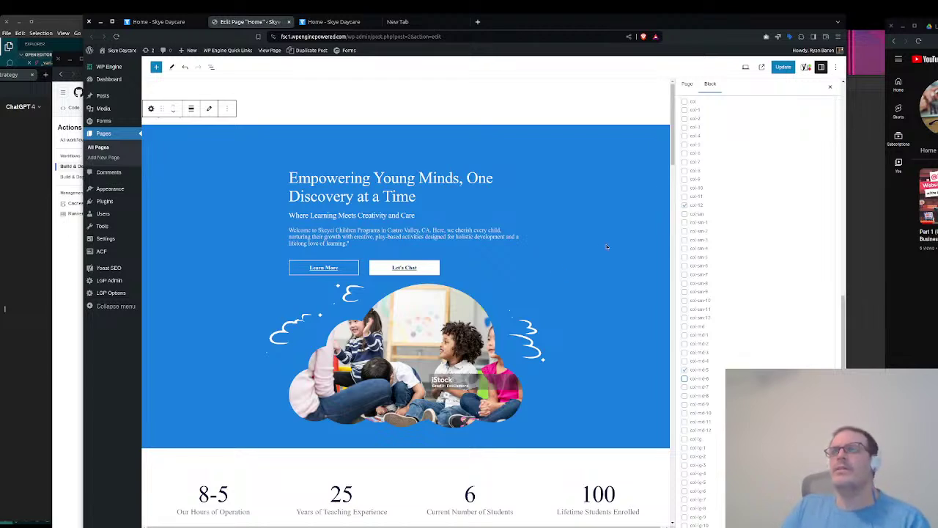
left_click(781, 66)
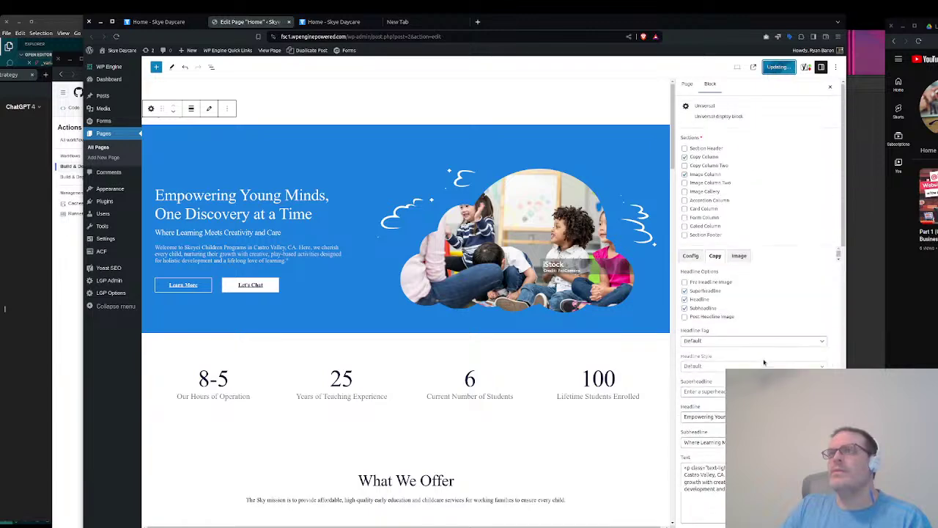
left_click(733, 256)
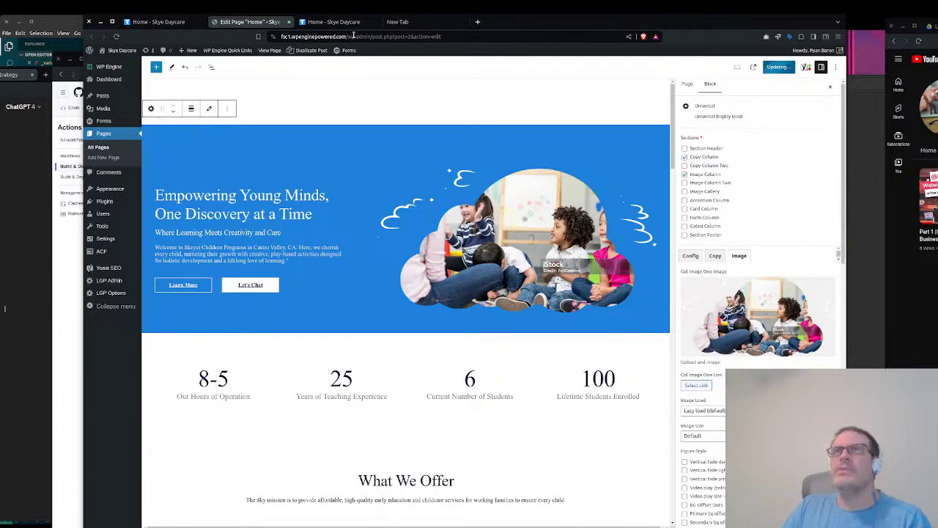
Reload the live home page and examine the hero with the new column sizes
left_click(331, 21)
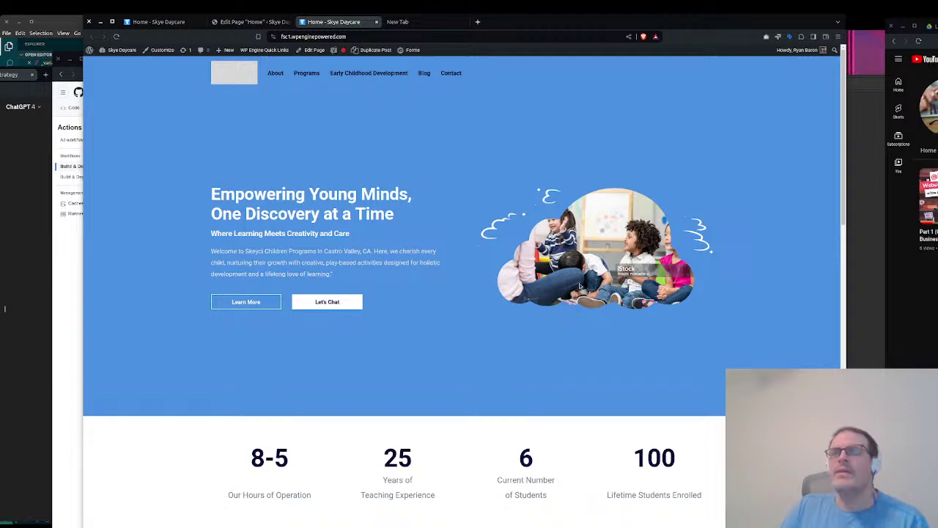
key("ctrl+r")
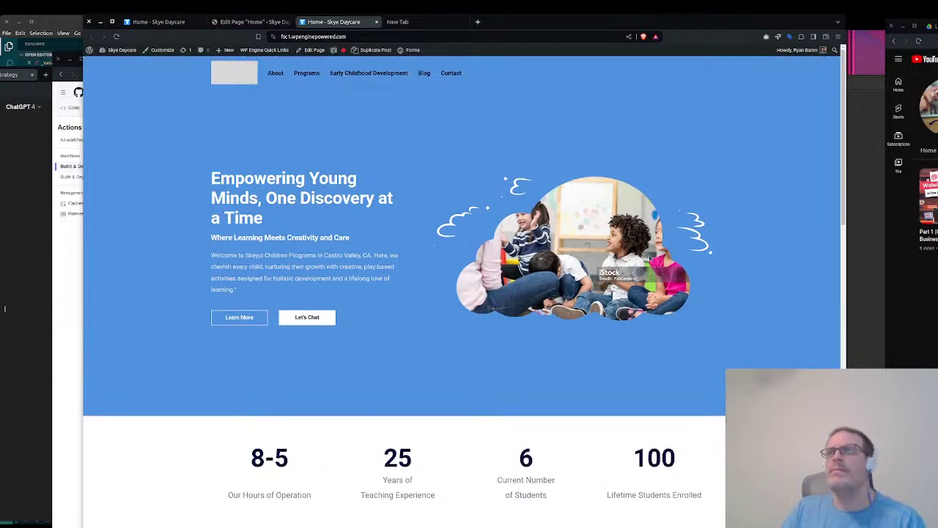
scroll(652, 263, "down", 2)
scroll(654, 272, "up", 2)
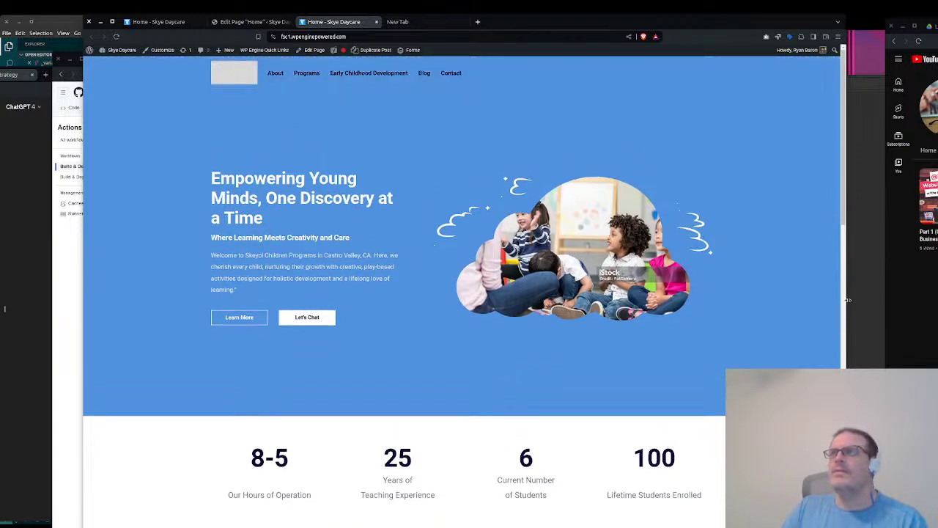
Narrow the browser window to mobile width and check the hero's stacked layout
left_click_drag(847, 300, 278, 281)
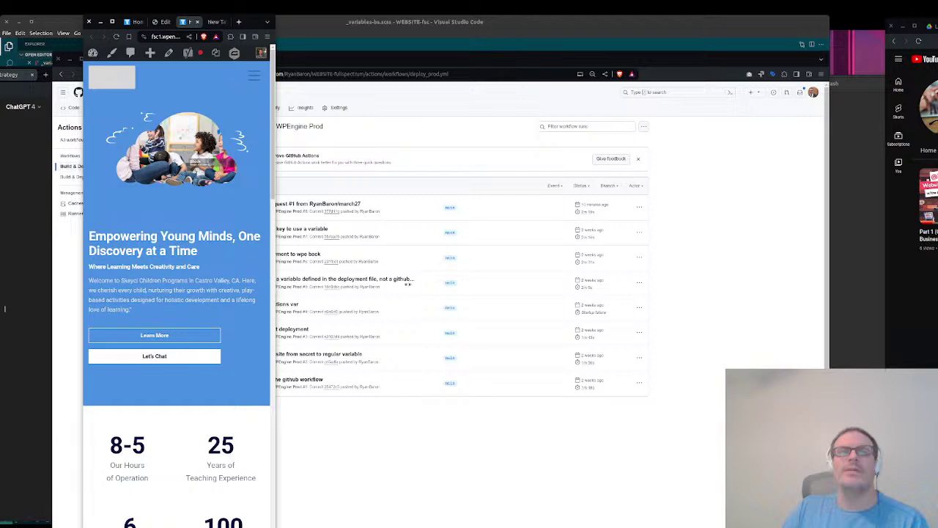
left_click_drag(408, 283, 285, 254)
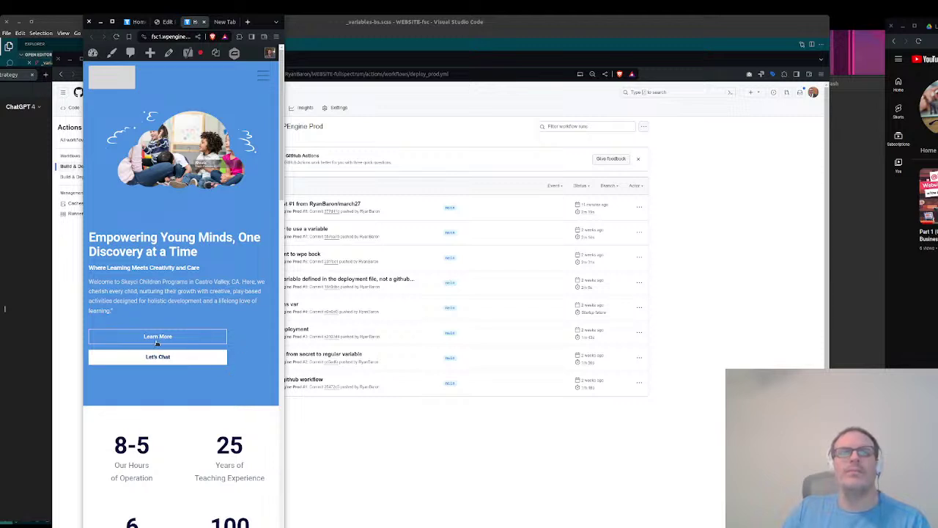
left_click_drag(284, 326, 250, 326)
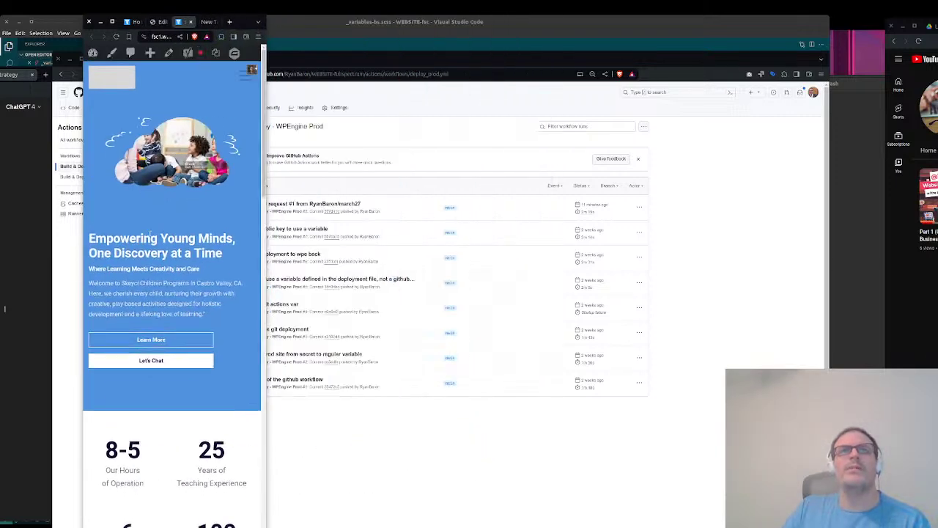
Inspect the hero paragraph in the developer tools and enlarge the window so that code and page preview both have room
right_click(178, 279)
left_click(203, 411)
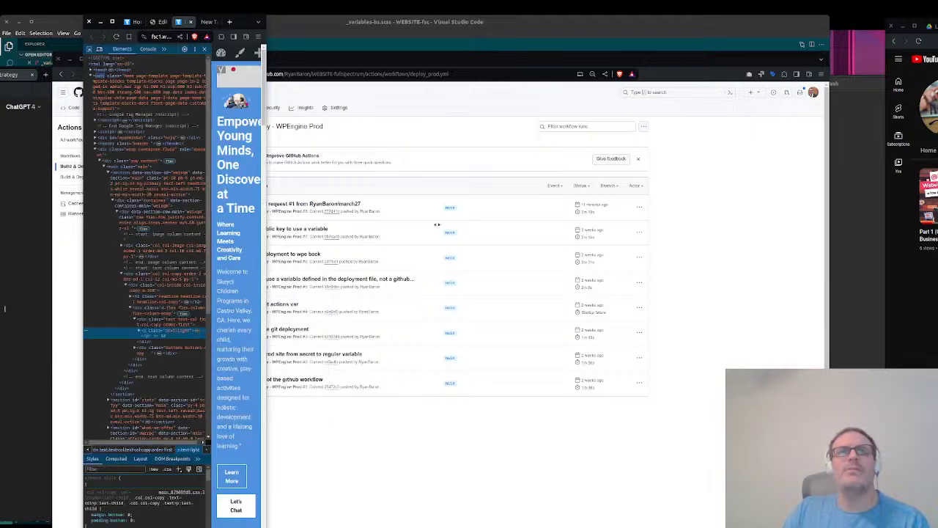
left_click_drag(266, 327, 579, 327)
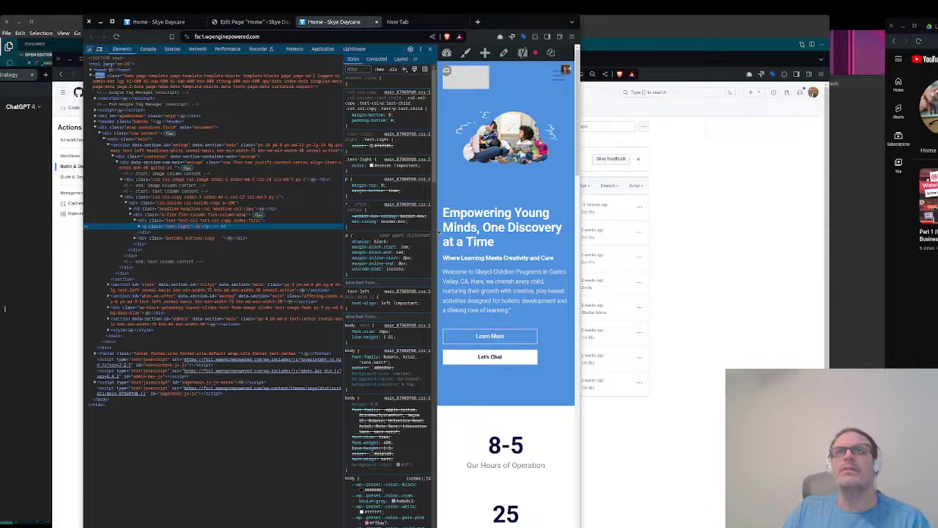
left_click_drag(438, 231, 233, 220)
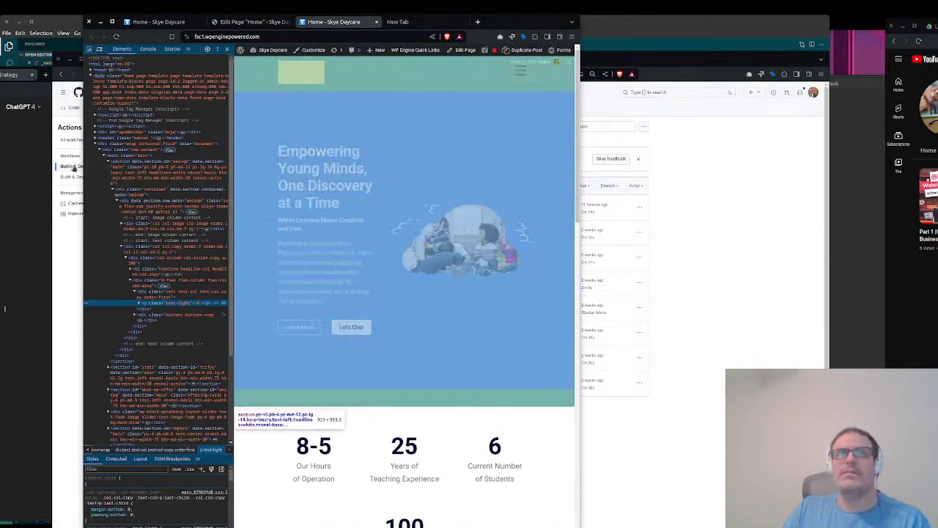
left_click_drag(83, 169, 14, 170)
left_click_drag(4, 308, 0, 307)
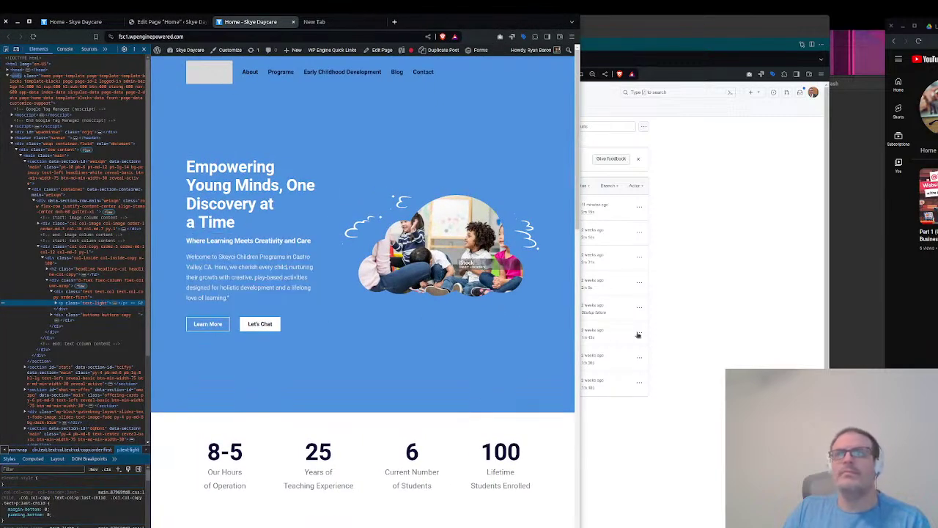
Narrow the page preview until the hero columns stack and select the hero's row div in the element tree
left_click_drag(541, 330, 501, 329)
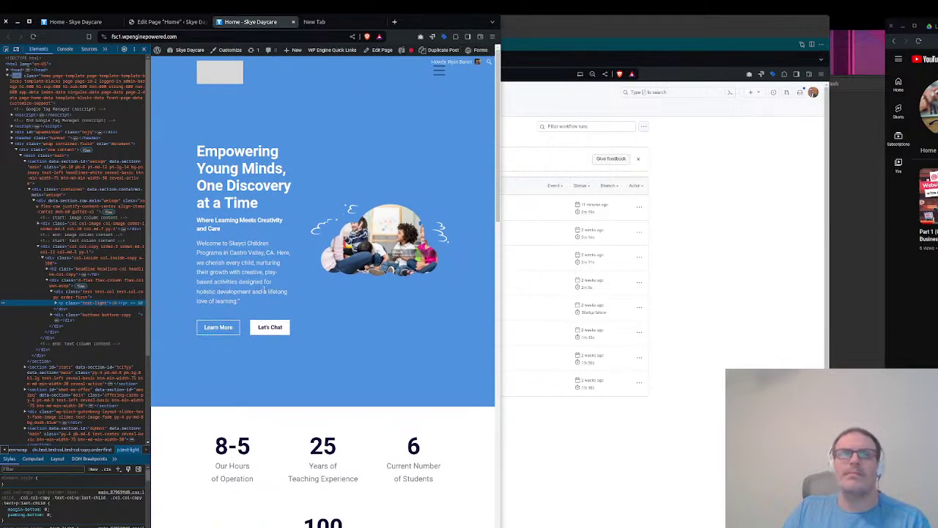
left_click_drag(502, 317, 416, 318)
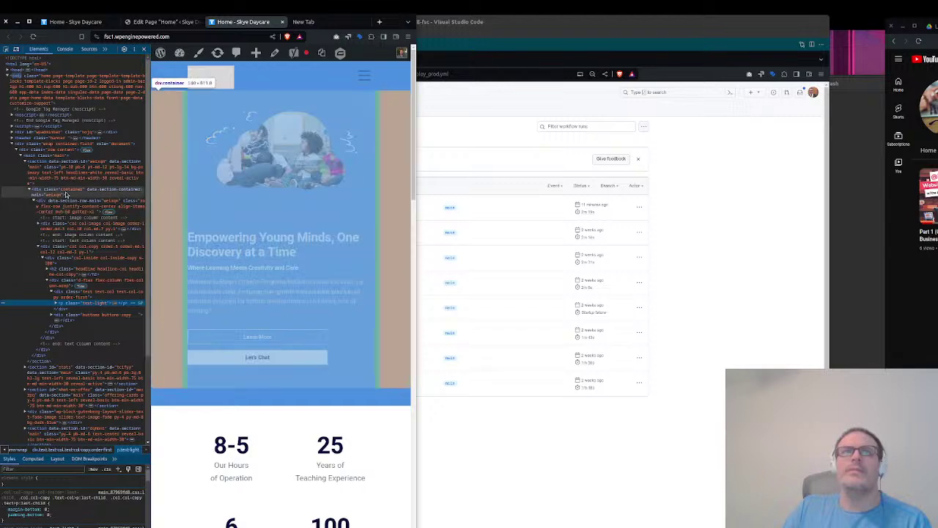
left_click(69, 212)
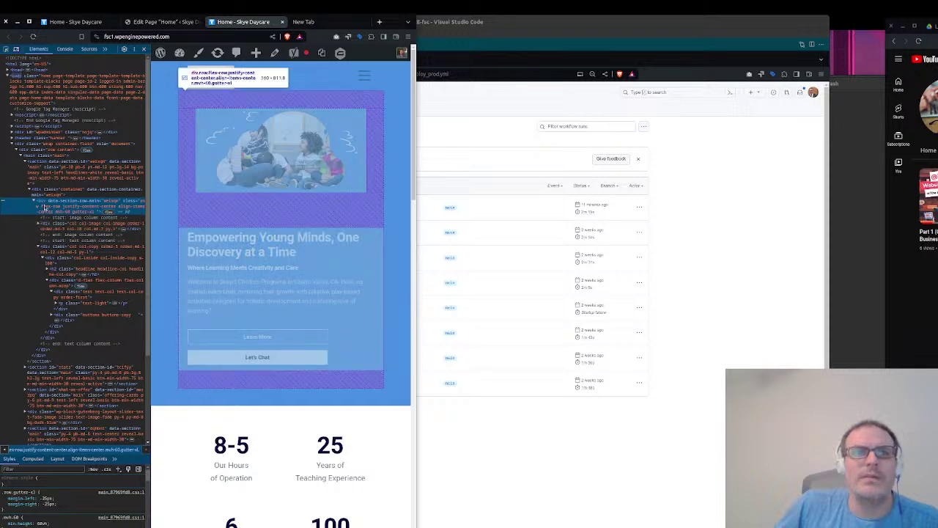
Review the row div's style rules and widen the browser window to examine the hero's desktop layout
scroll(94, 505, "down", 3)
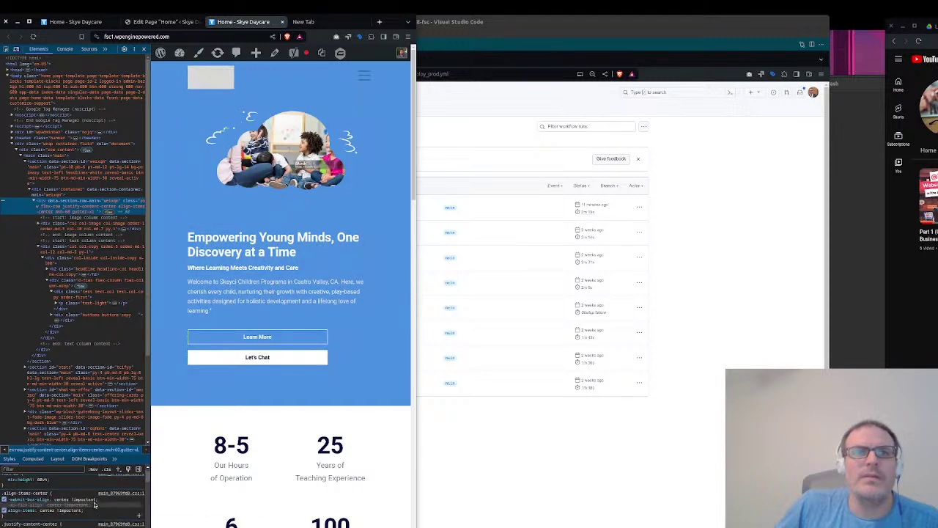
scroll(93, 502, "up", 3)
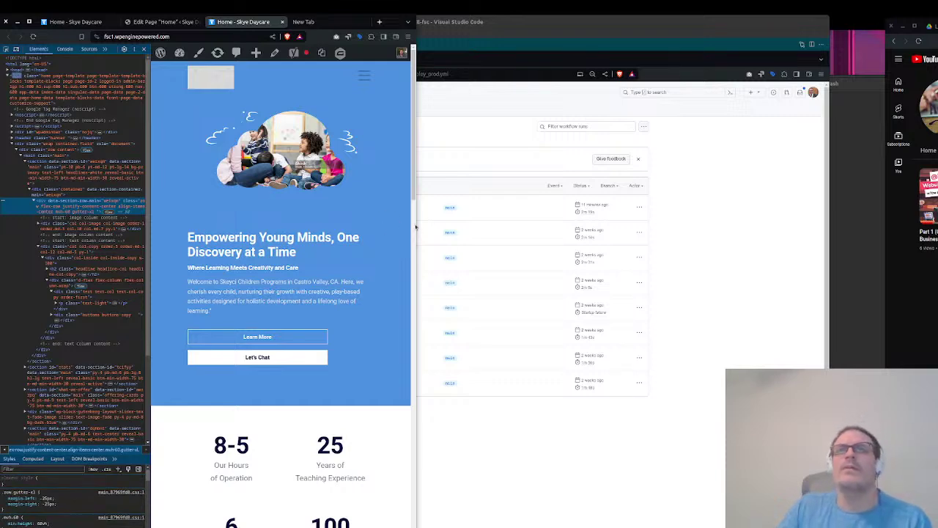
left_click_drag(418, 225, 937, 221)
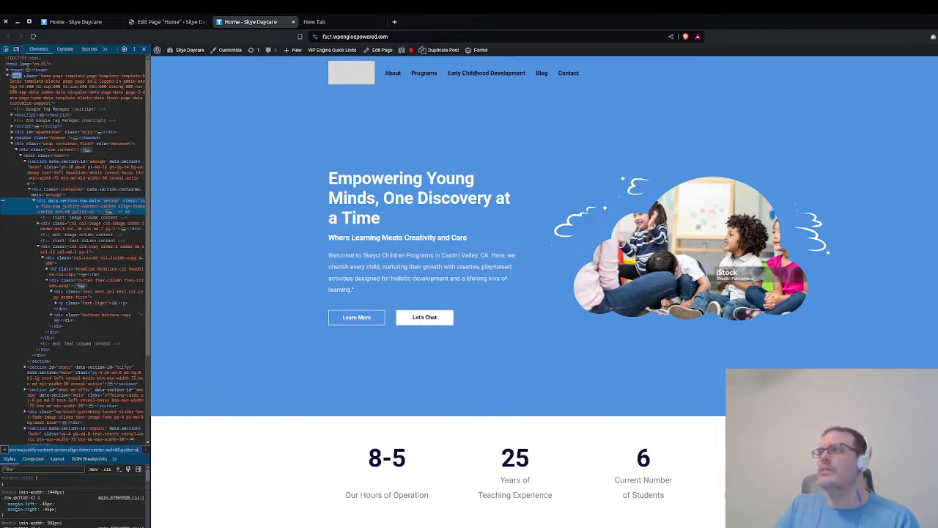
left_click_drag(937, 221, 768, 242)
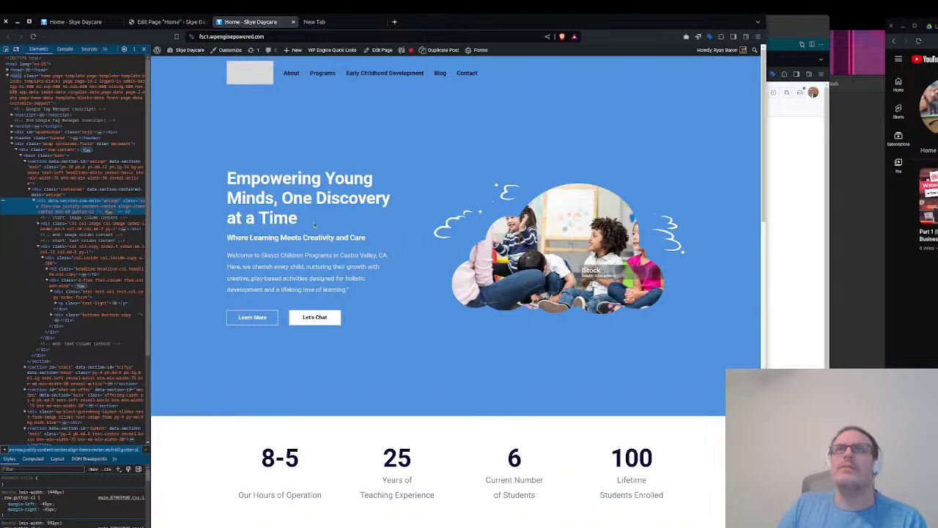
scroll(348, 248, "down", 3)
scroll(348, 251, "up", 3)
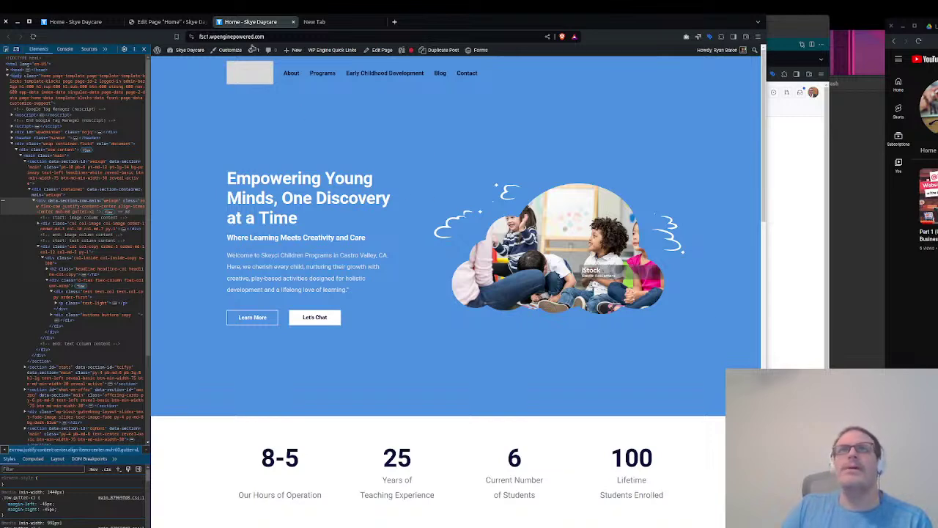
Set the Home page's nav color mode class to Transparent on Dark BG, update the page and reload the live site
left_click(189, 22)
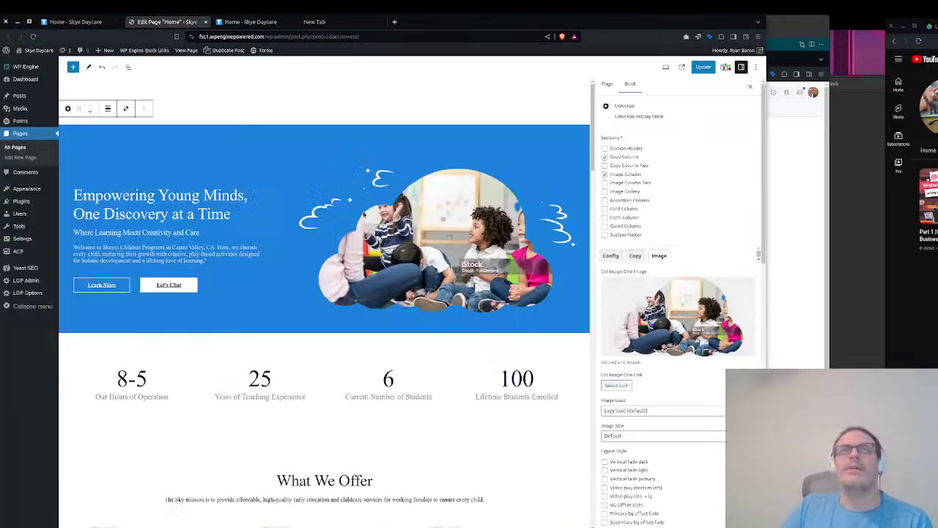
left_click(250, 22)
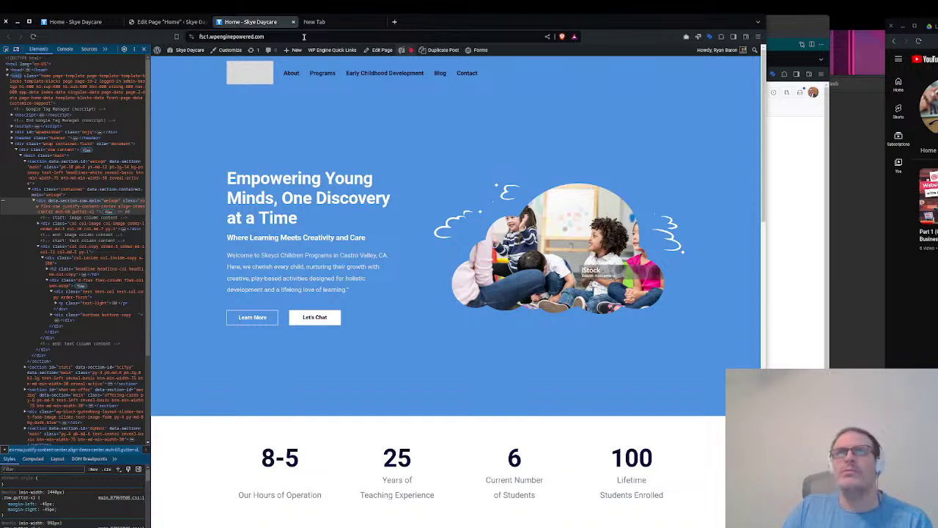
left_click(175, 22)
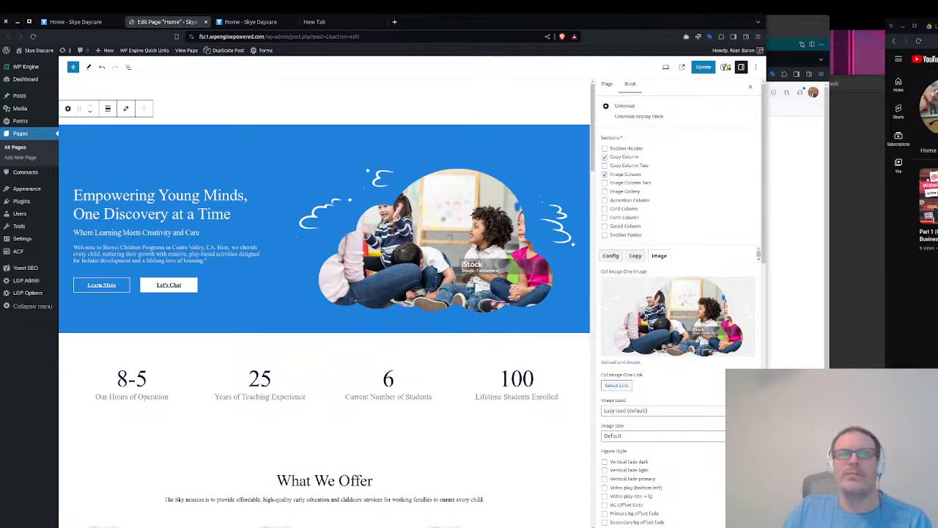
scroll(701, 444, "down", 10)
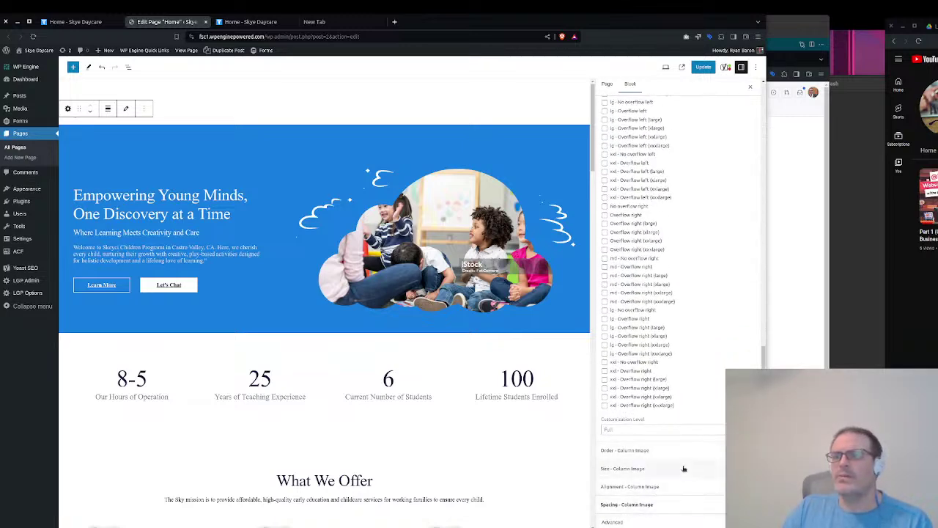
left_click(607, 84)
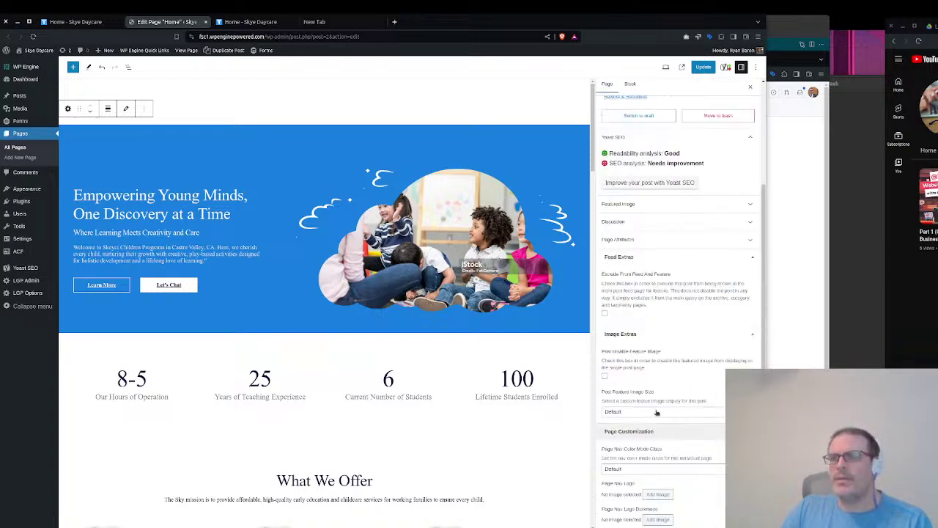
left_click(632, 469)
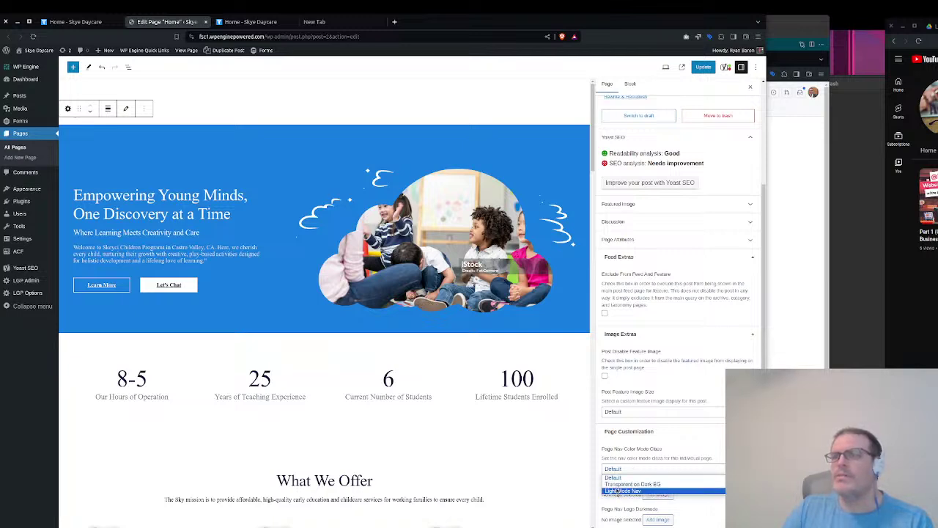
left_click(620, 485)
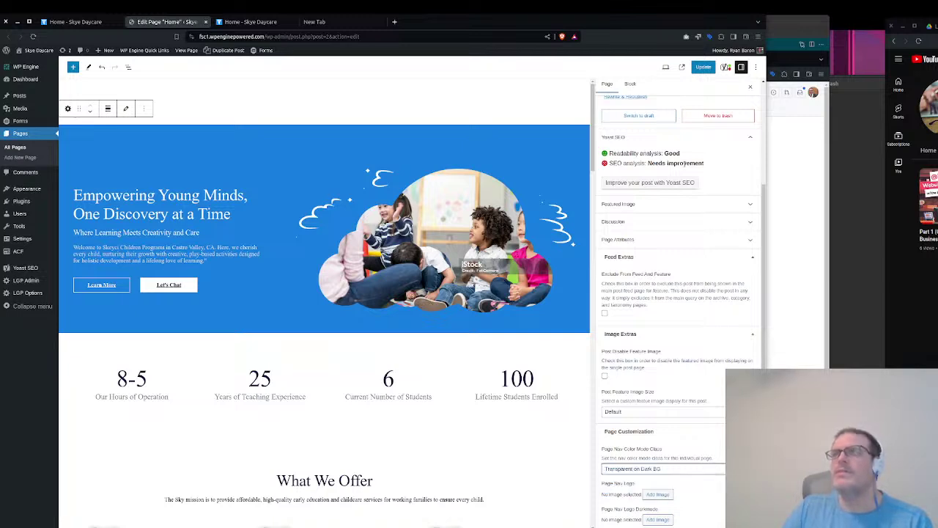
left_click(703, 67)
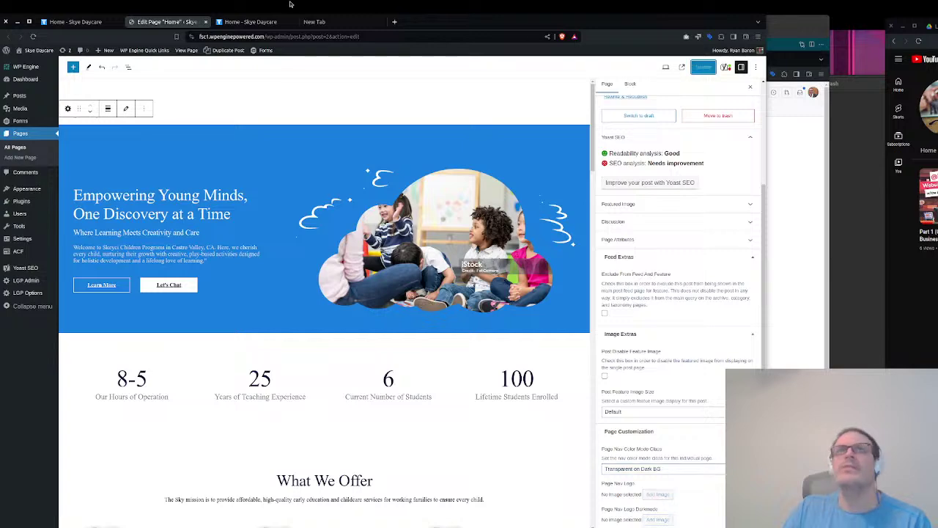
left_click(258, 22)
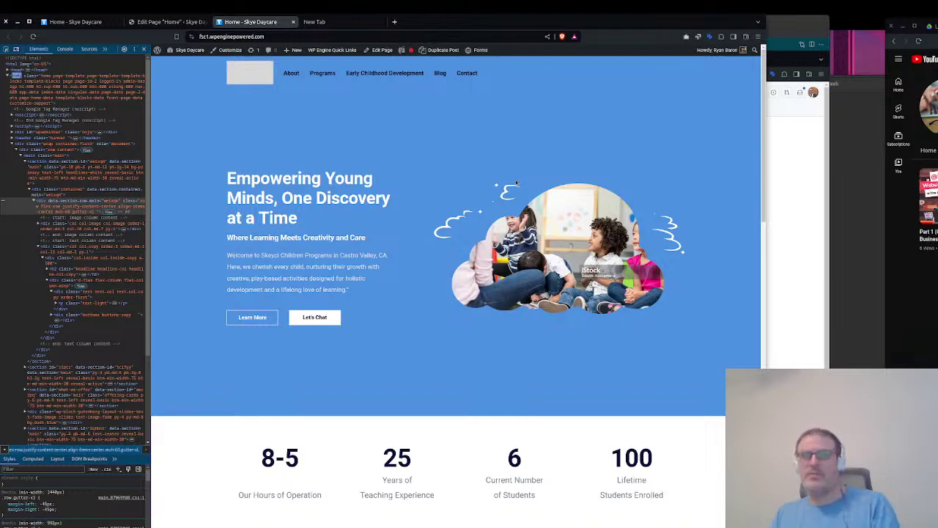
key("ctrl+r")
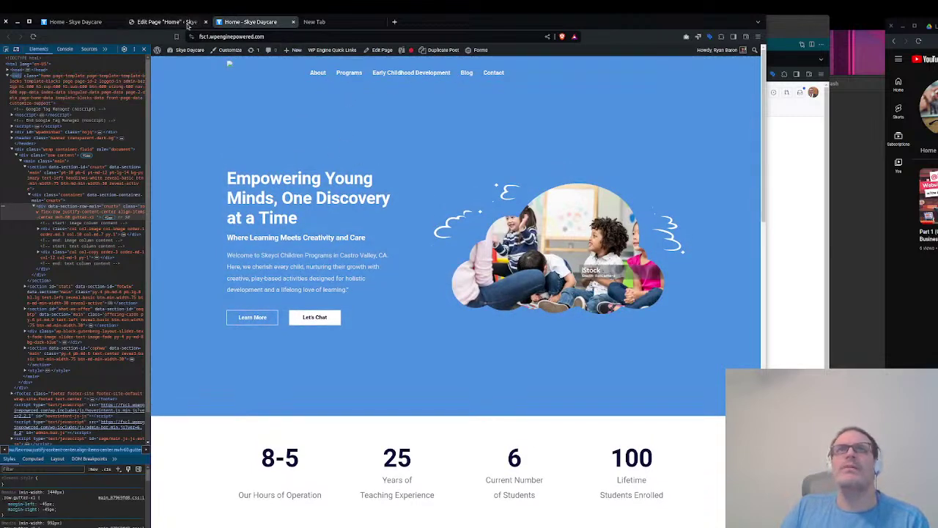
Look through the LGP Admin general style and spacing settings, and open the header logo settings in LGP Options
left_click(165, 22)
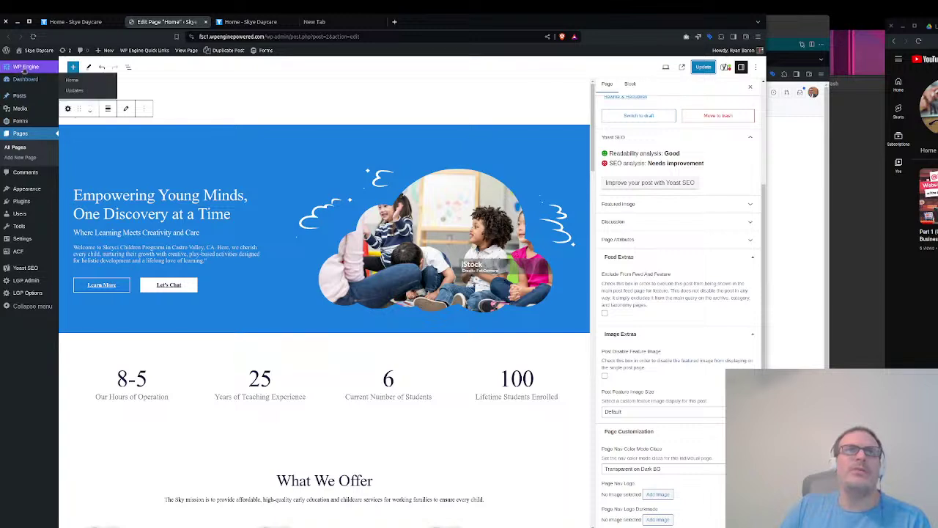
left_click(26, 281)
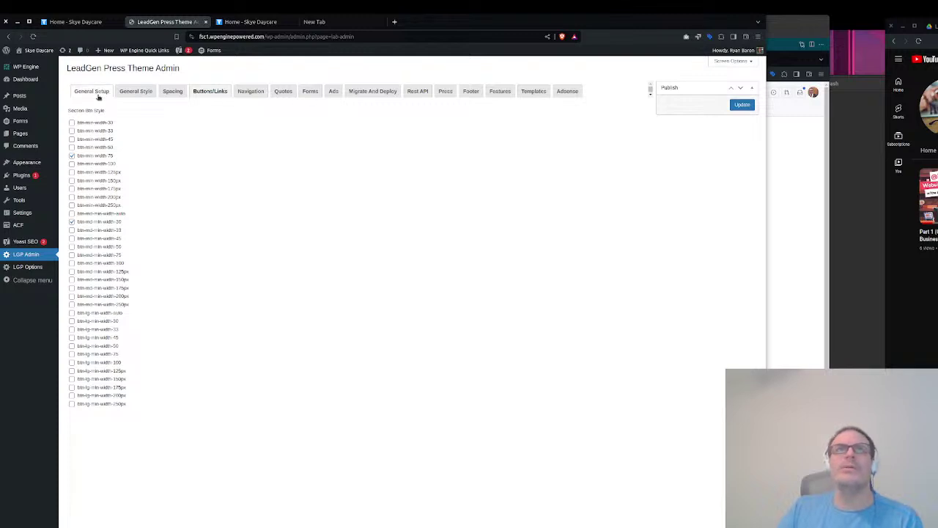
left_click(99, 95)
left_click(144, 93)
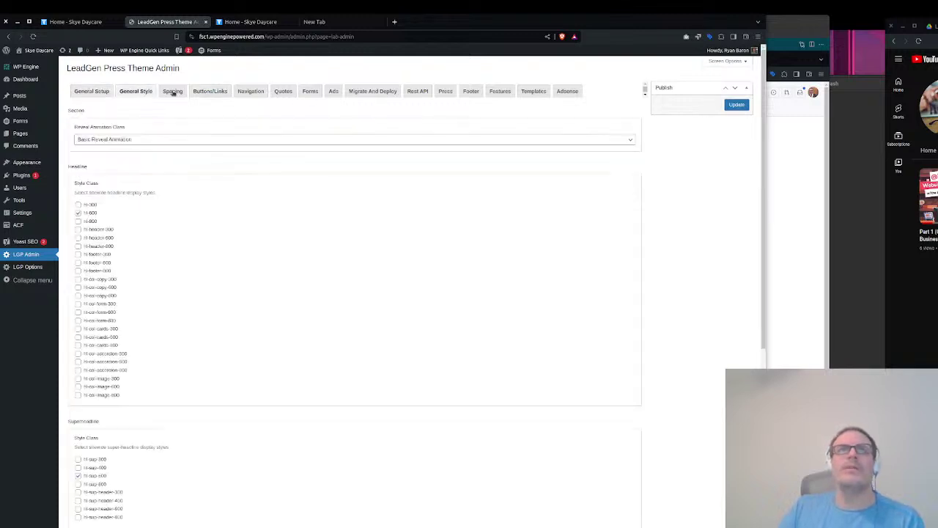
left_click(173, 92)
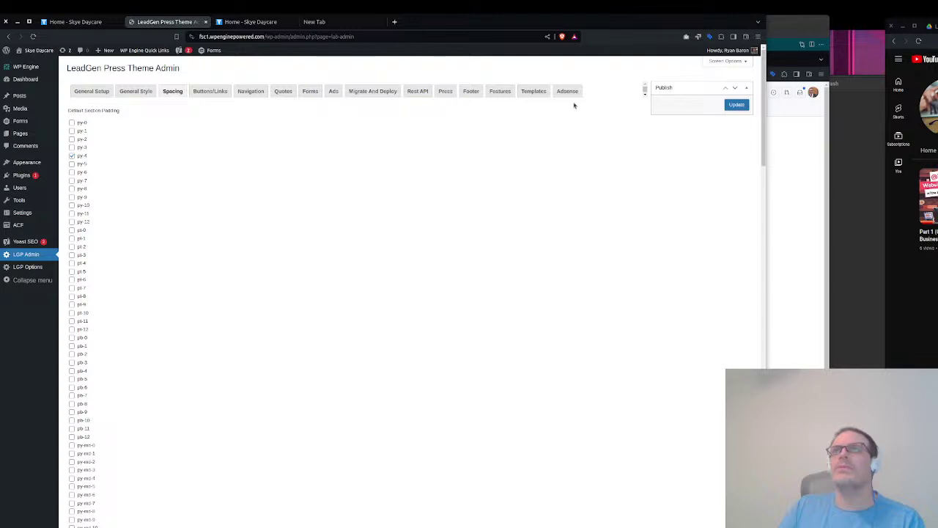
left_click(42, 264)
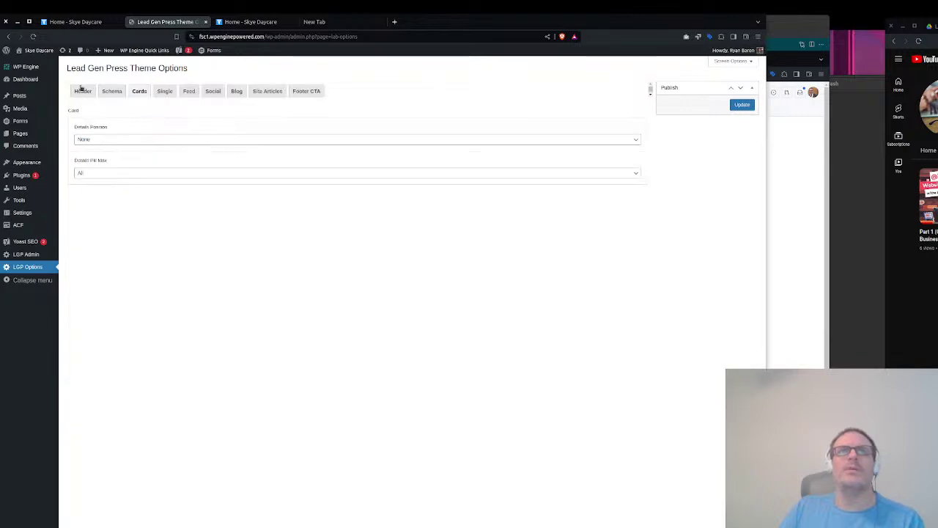
left_click(82, 90)
Try the temp-img-panoramic.png placeholder as the darkmode logo and remove it
left_click(129, 220)
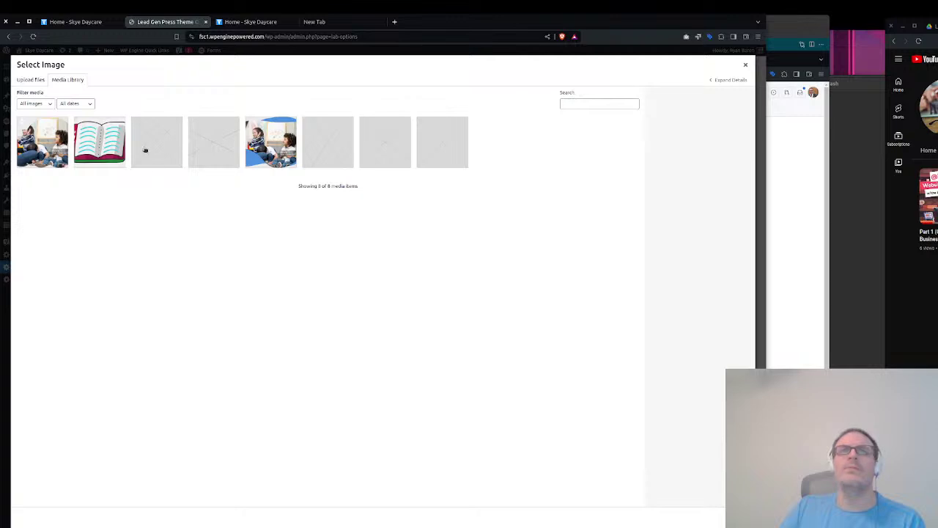
left_click(217, 147)
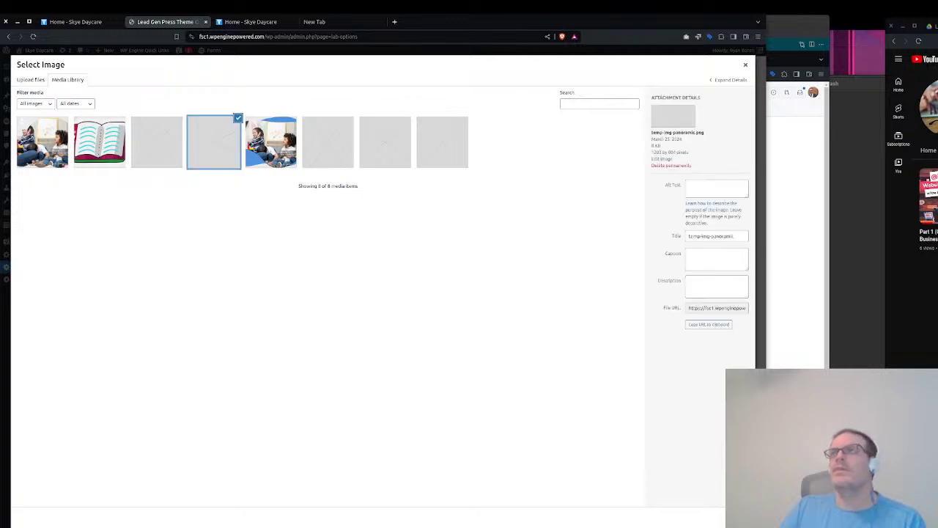
left_click(736, 517)
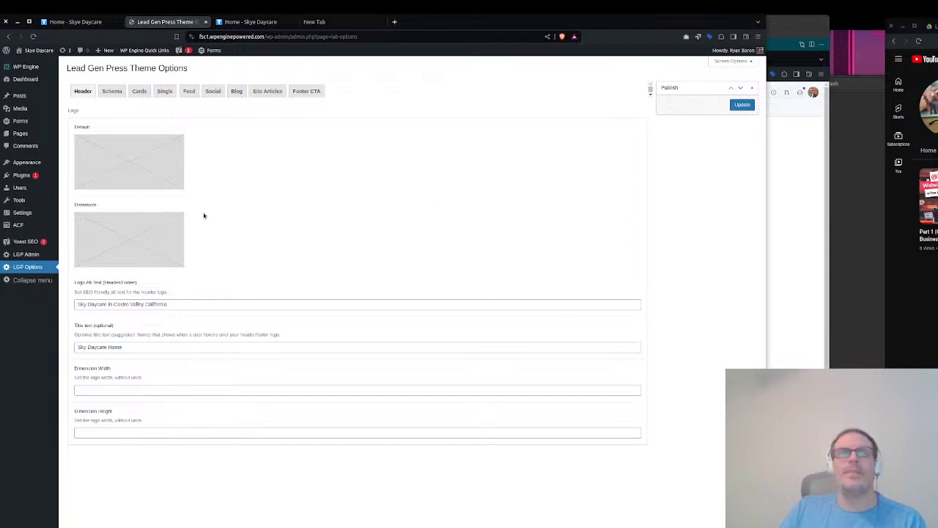
left_click(177, 219)
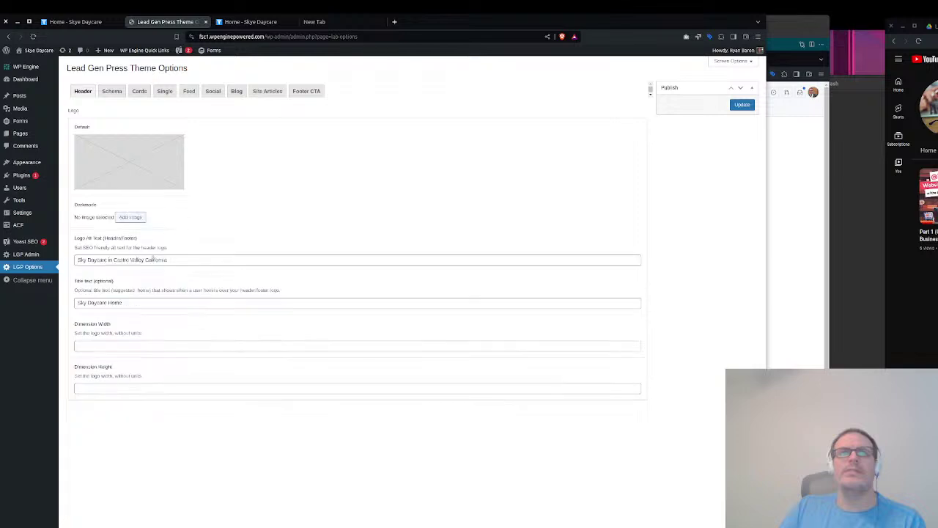
Use book-icon.png for both the darkmode and default header logos and save the theme options
left_click(132, 218)
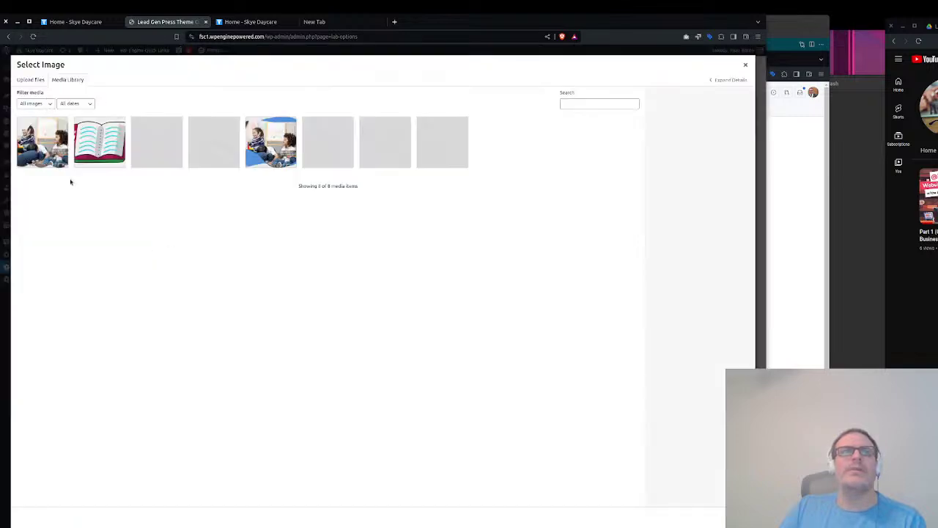
left_click(87, 150)
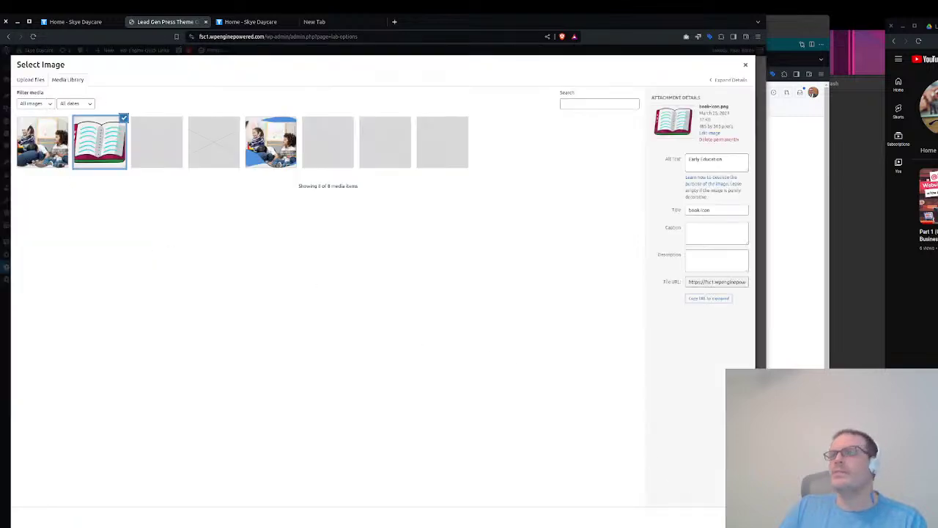
double_click(99, 143)
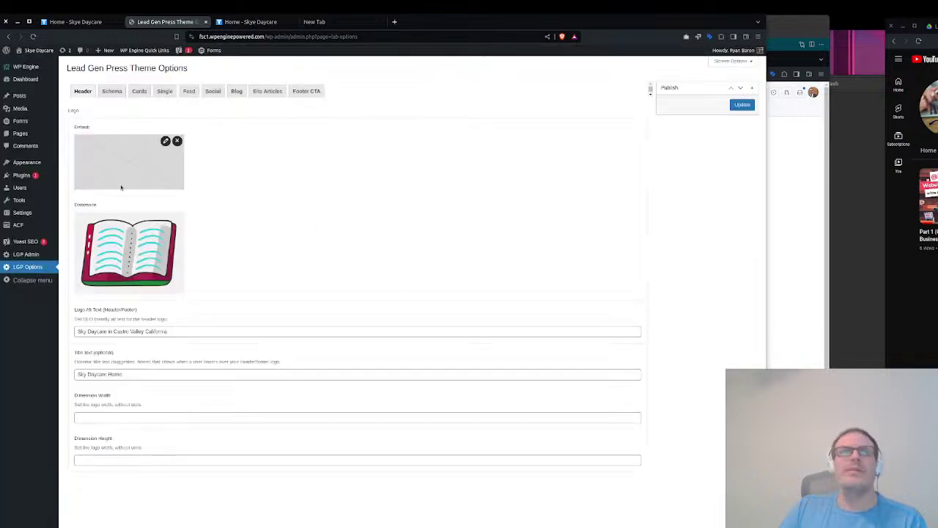
left_click(178, 141)
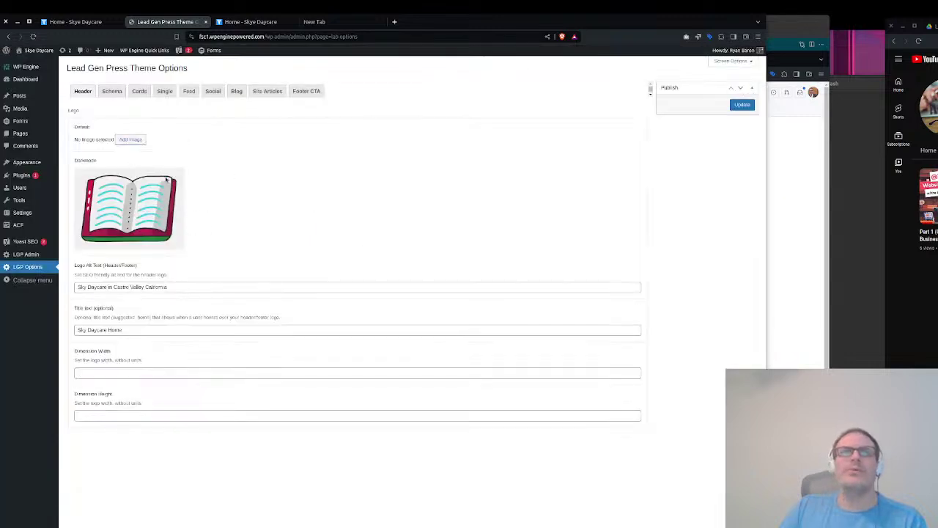
left_click(129, 139)
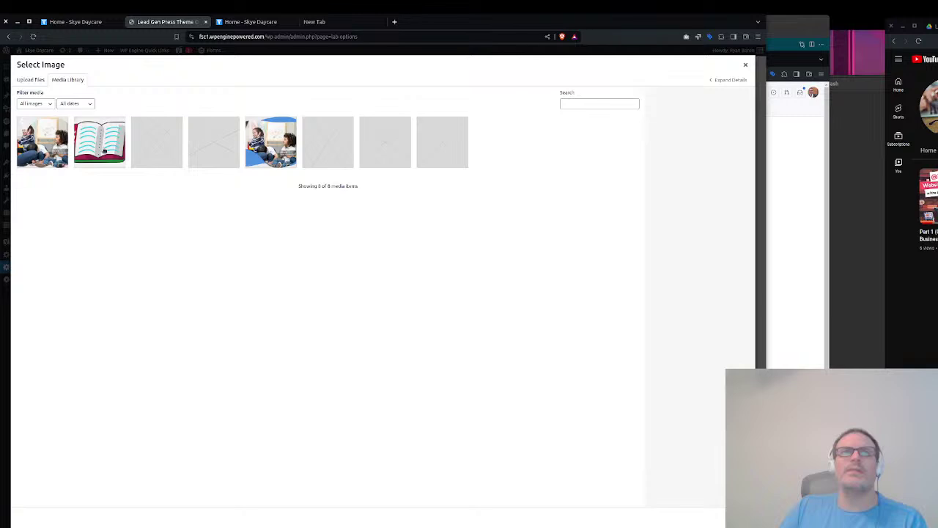
left_click(103, 149)
left_click(675, 521)
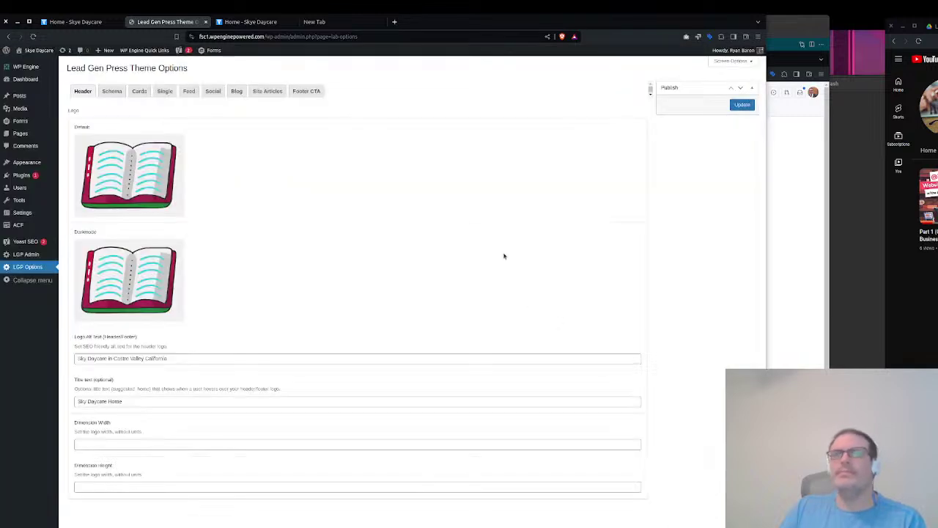
left_click(742, 104)
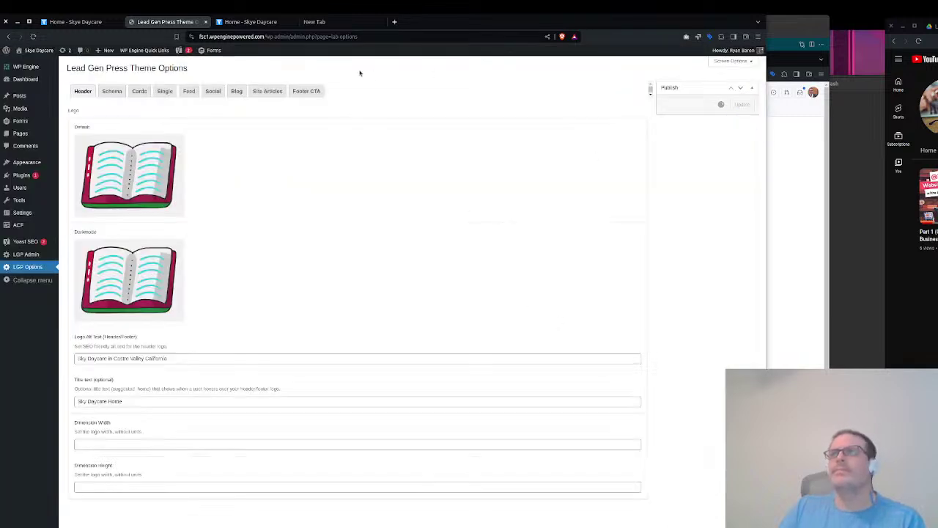
Refresh the live home page and check the transparent header with the book logo
left_click(246, 21)
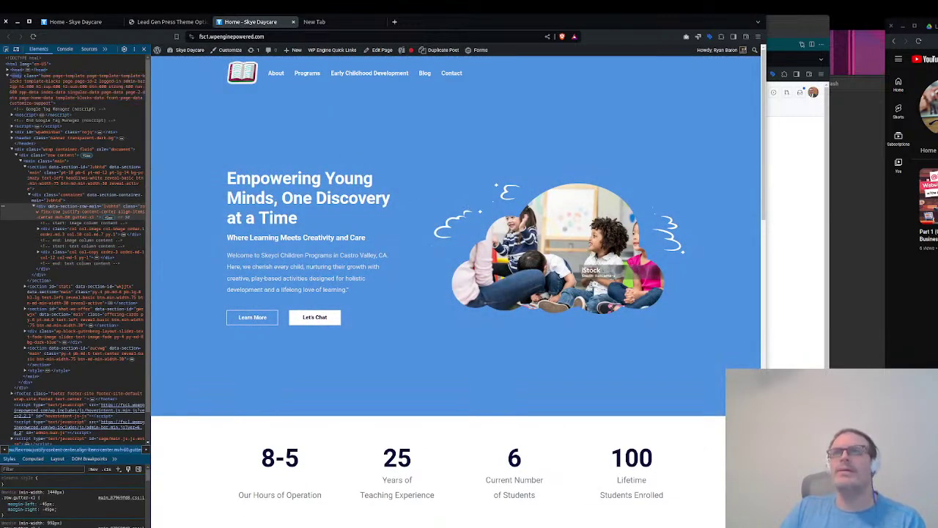
scroll(428, 233, "down", 3)
scroll(423, 211, "up", 3)
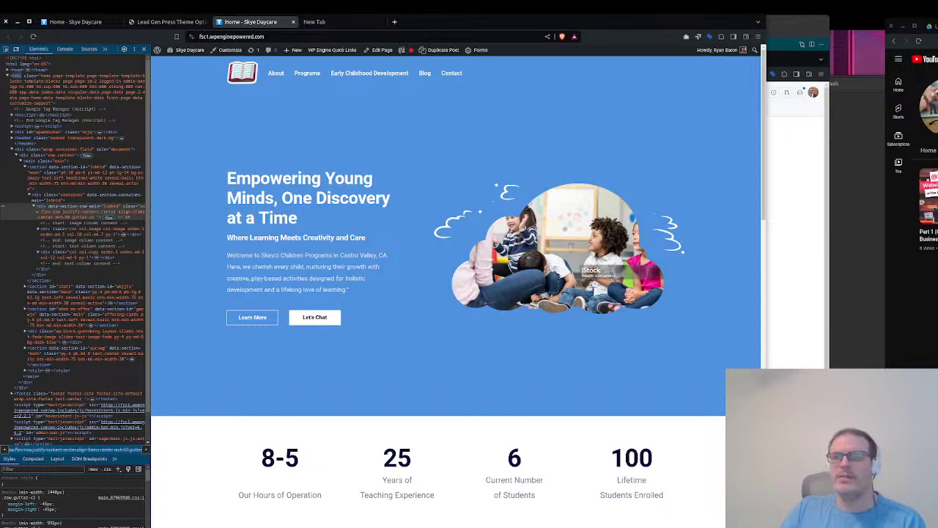
Switch to the ChatGPT conversation and copy the suggested button text "Explore Our Programs" from the calls to action
key("alt+Tab")
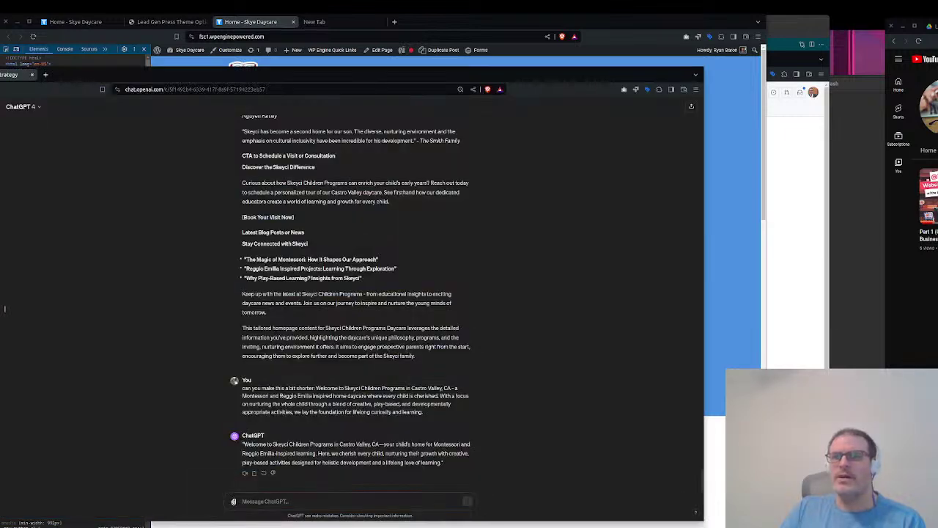
scroll(337, 234, "up", 3)
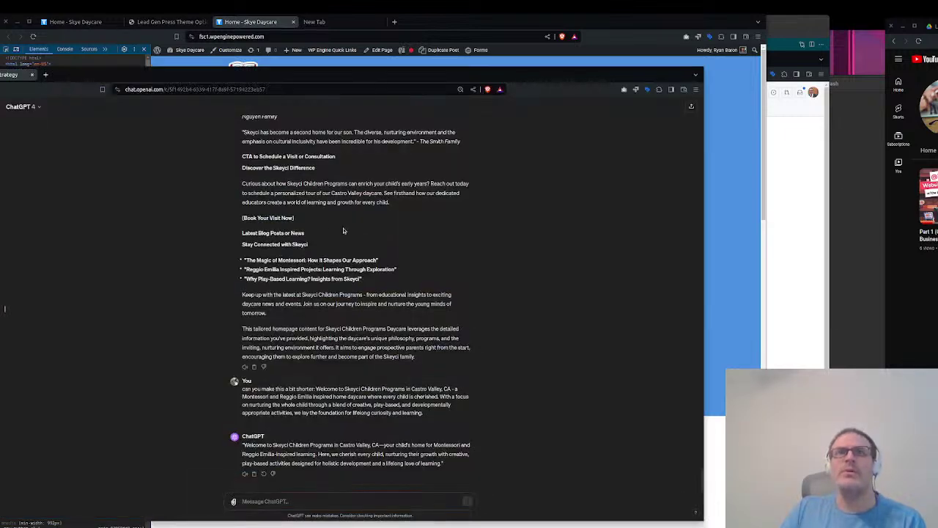
scroll(329, 220, "up", 4)
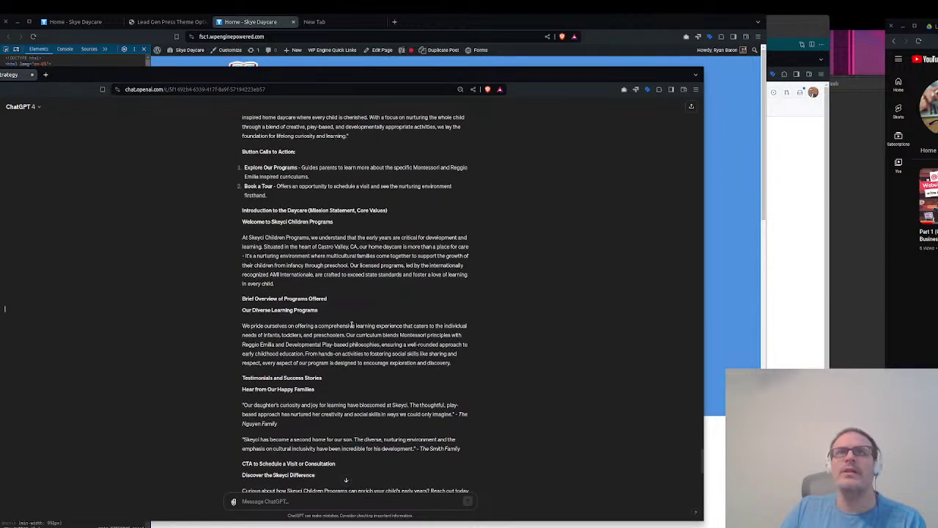
left_click_drag(297, 167, 243, 168)
left_click(293, 166)
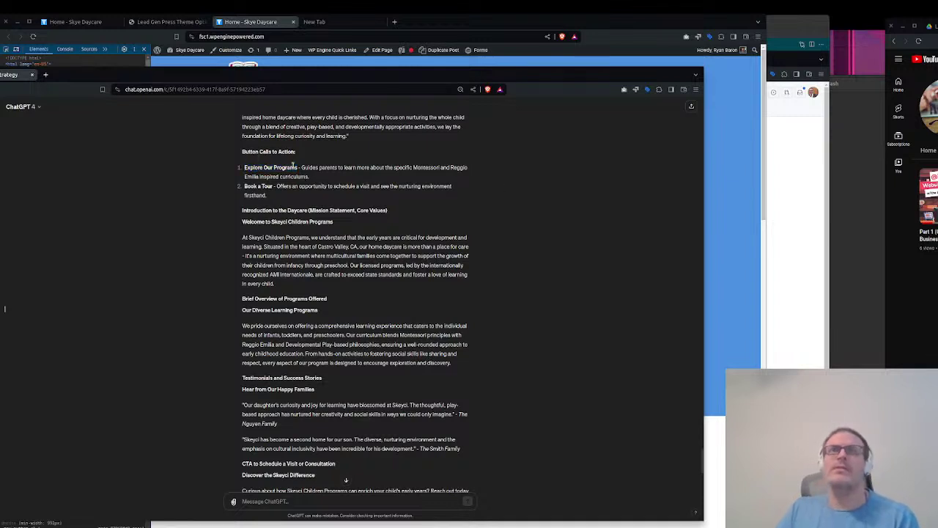
left_click_drag(297, 167, 245, 168)
key("ctrl+c")
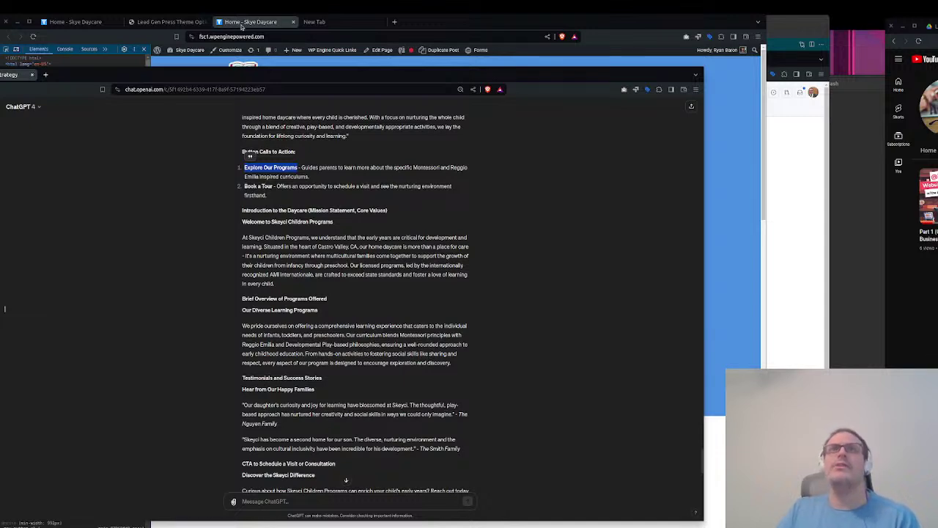
Return to the site's browser window, open the home page for editing, and close the developer tools and the empty tab
left_click(242, 23)
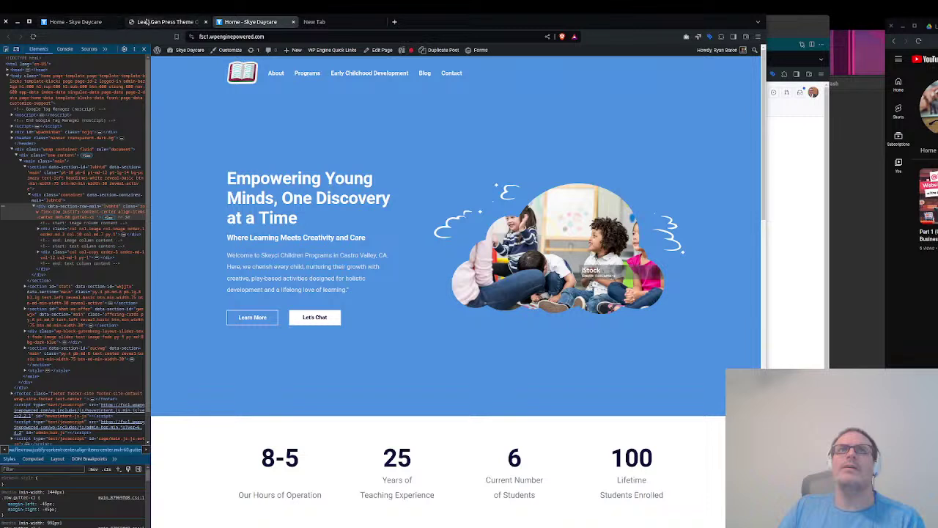
left_click(380, 50)
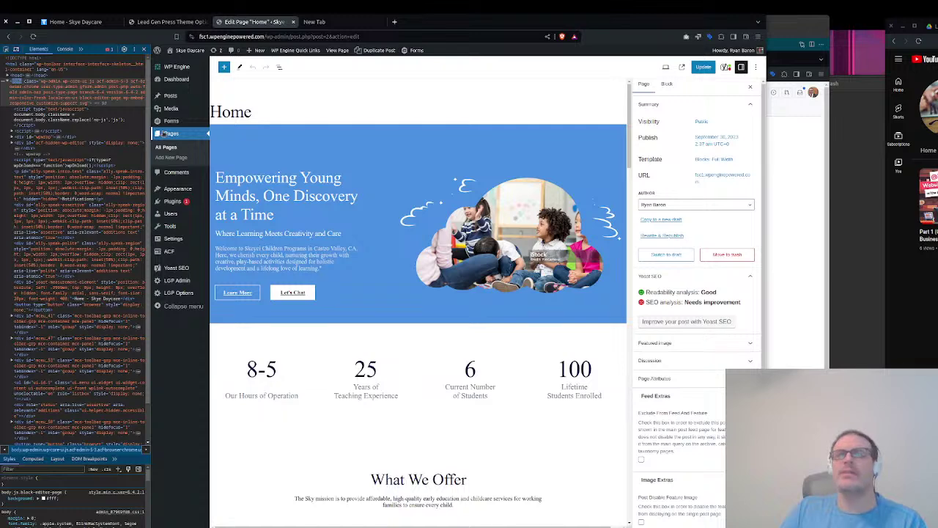
left_click(145, 49)
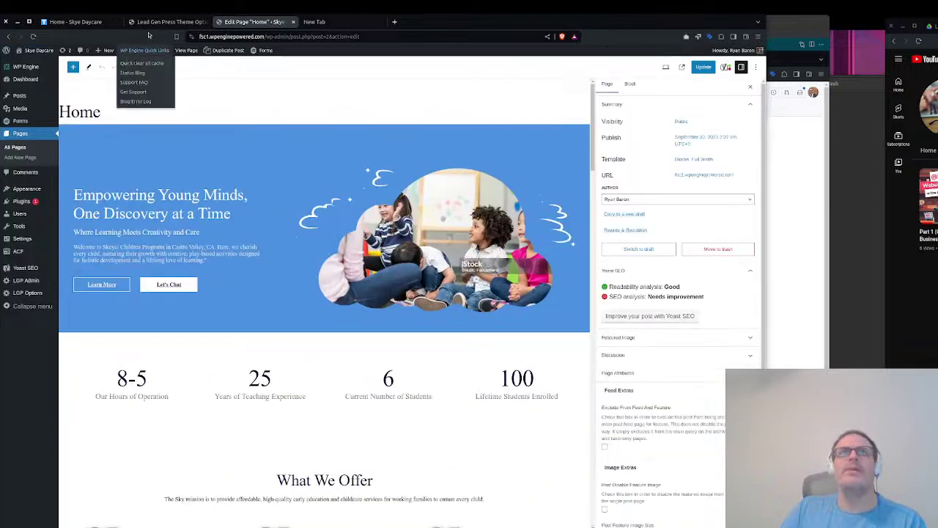
left_click(156, 22)
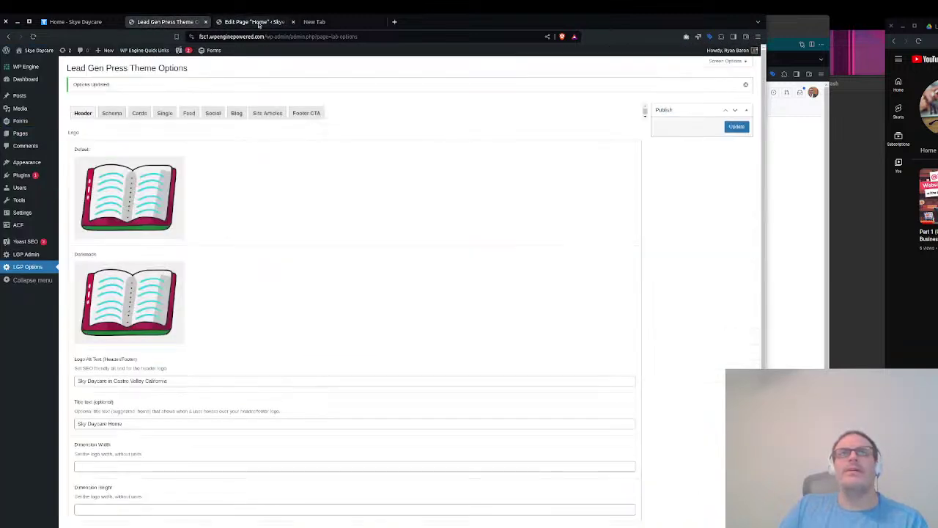
left_click(259, 22)
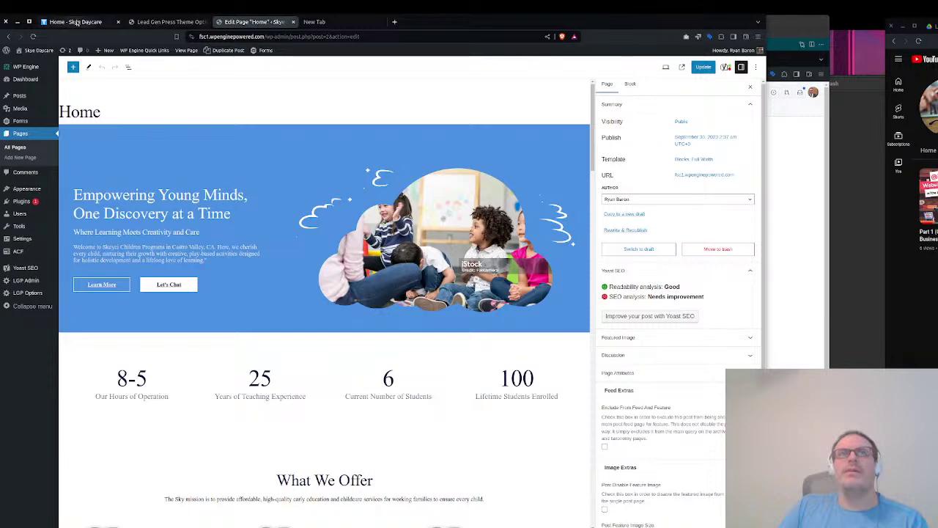
left_click(340, 23)
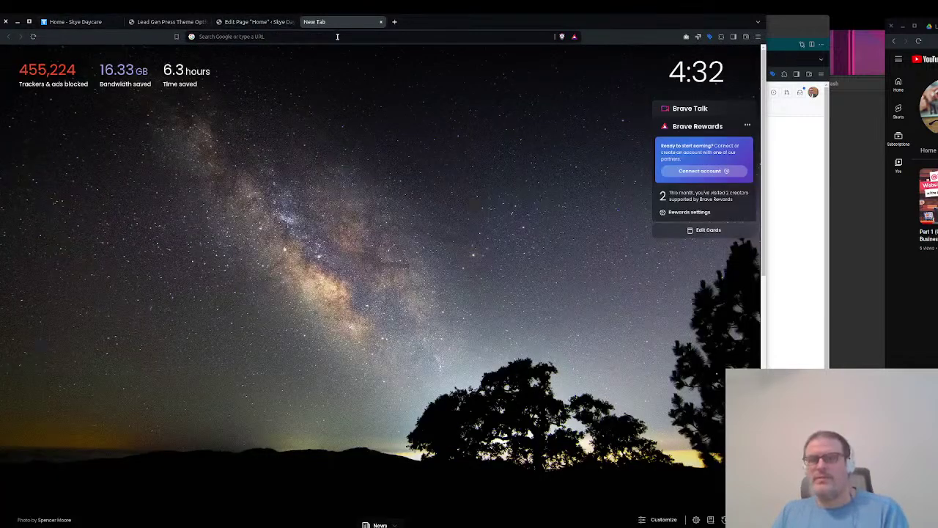
key("ctrl+w")
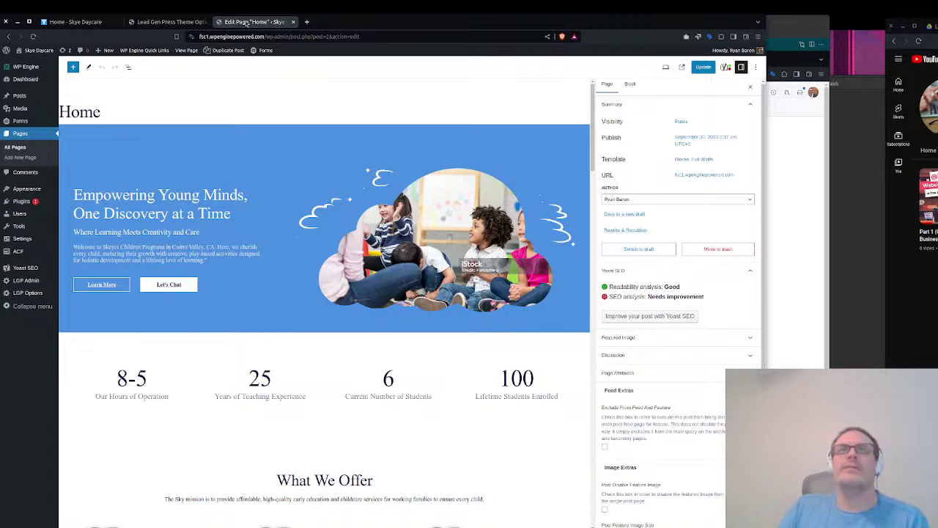
Replace the link text of the hero's Learn More button with the copied "Explore Our Programs"
left_click(585, 233)
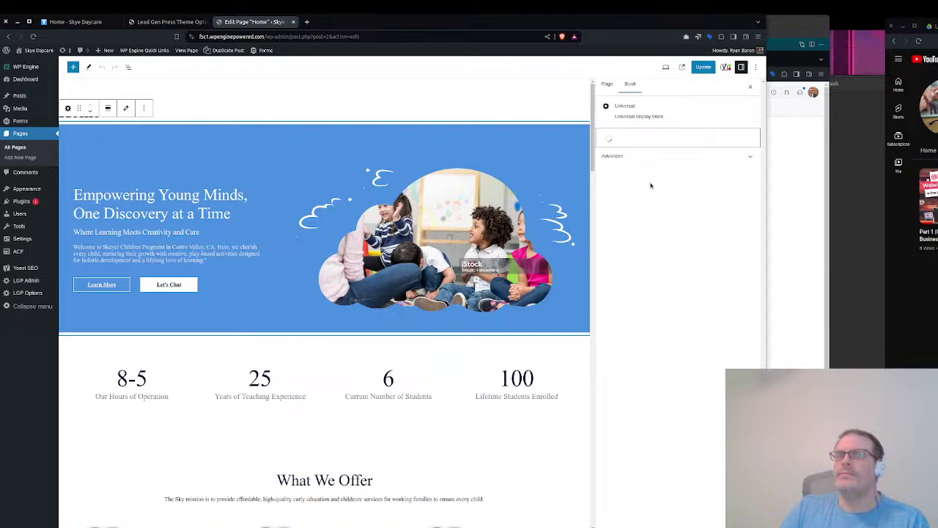
left_click(636, 256)
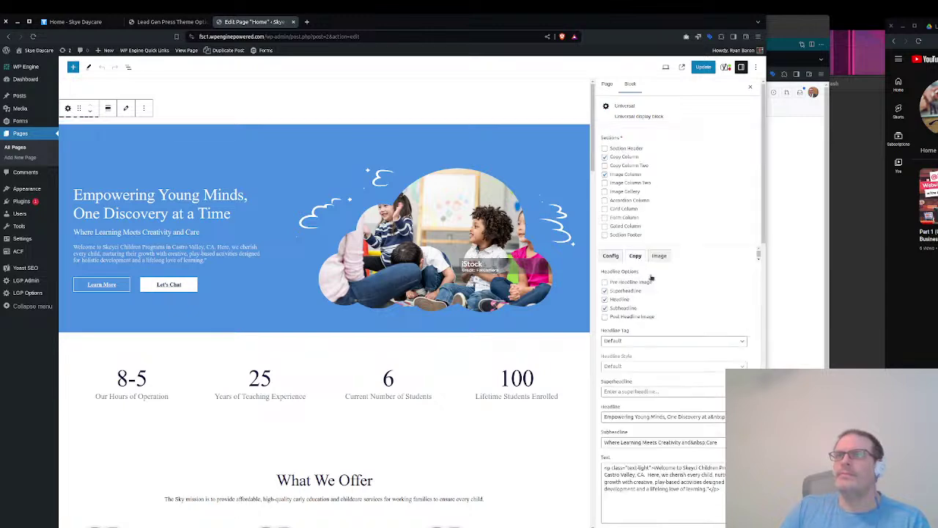
scroll(659, 344, "down", 5)
scroll(635, 355, "down", 3)
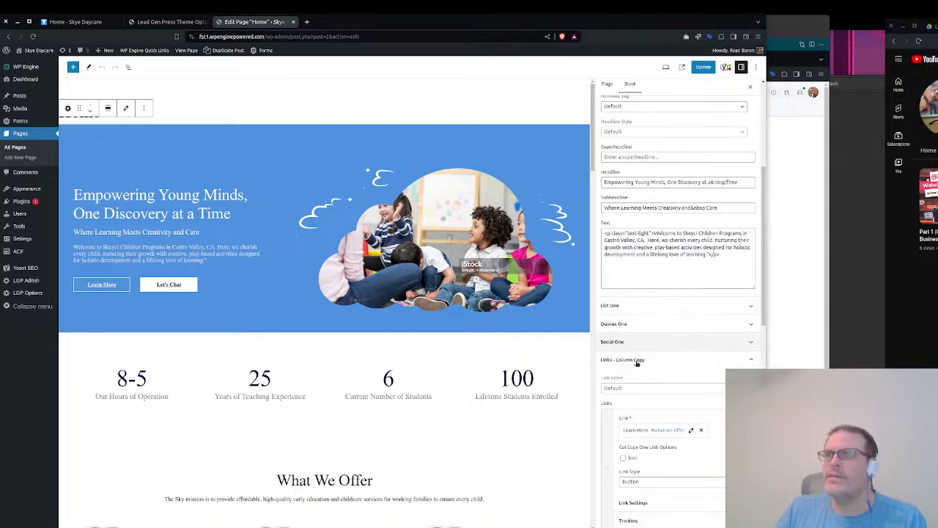
left_click(691, 313)
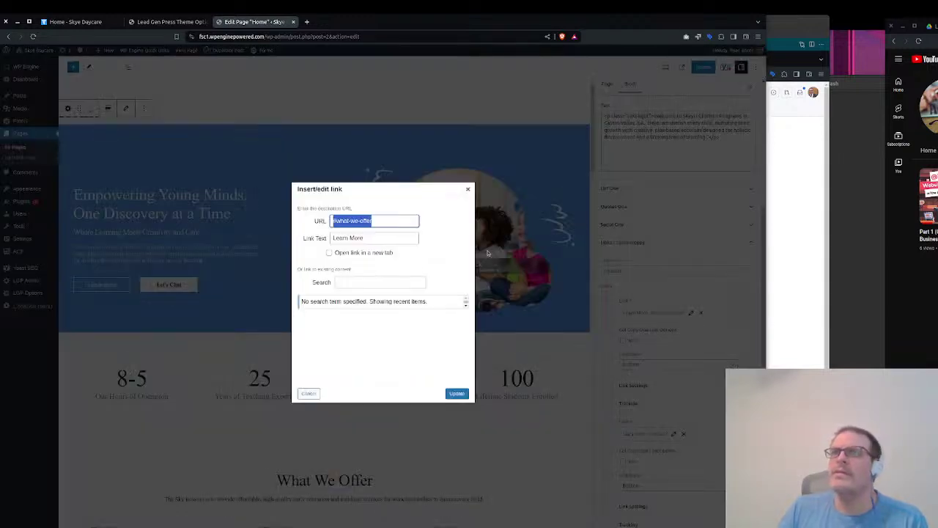
double_click(364, 221)
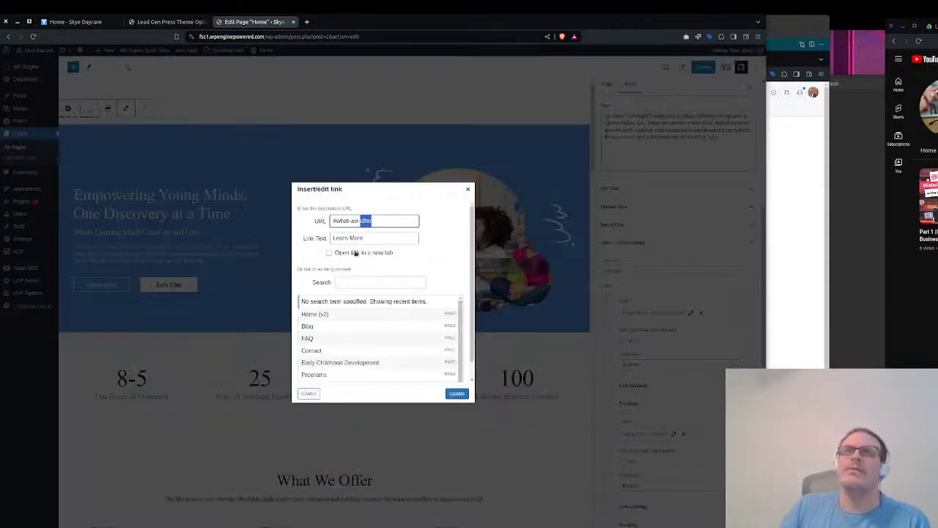
triple_click(350, 238)
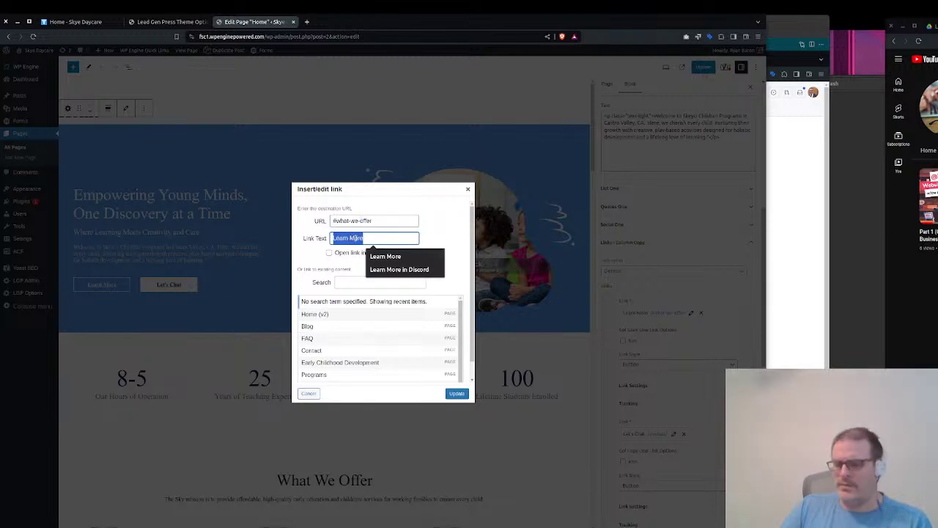
key("ctrl+v")
left_click_drag(366, 238, 393, 237)
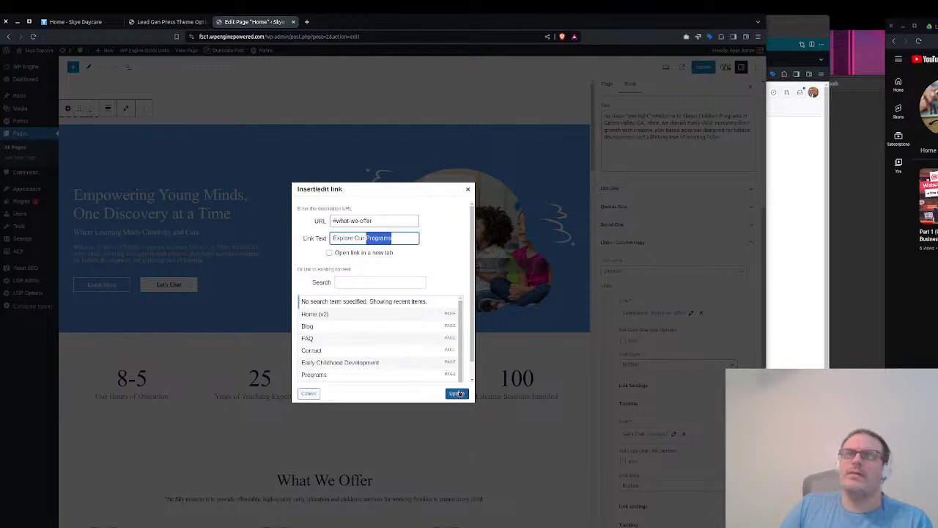
left_click(458, 394)
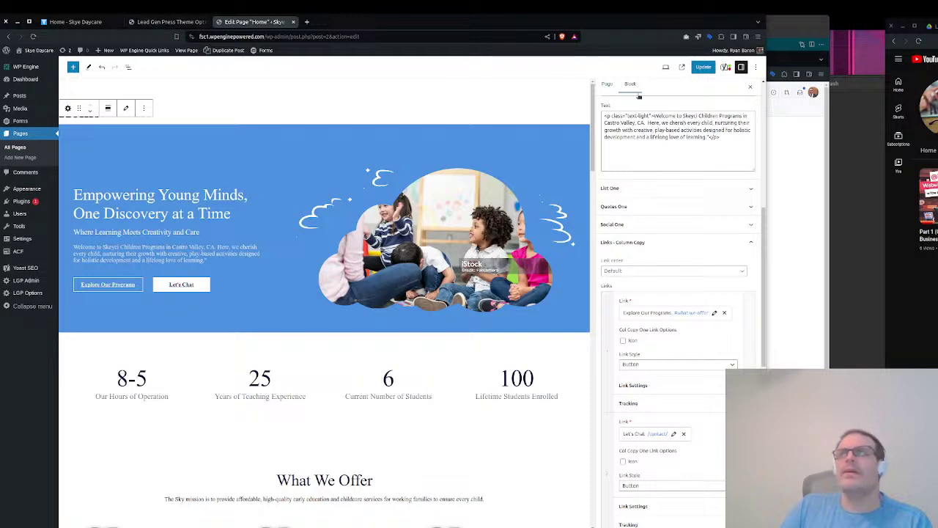
Clear the desktop by closing the GitHub and file manager windows, moving the terminal aside and minimizing Visual Studio Code
left_click(785, 296)
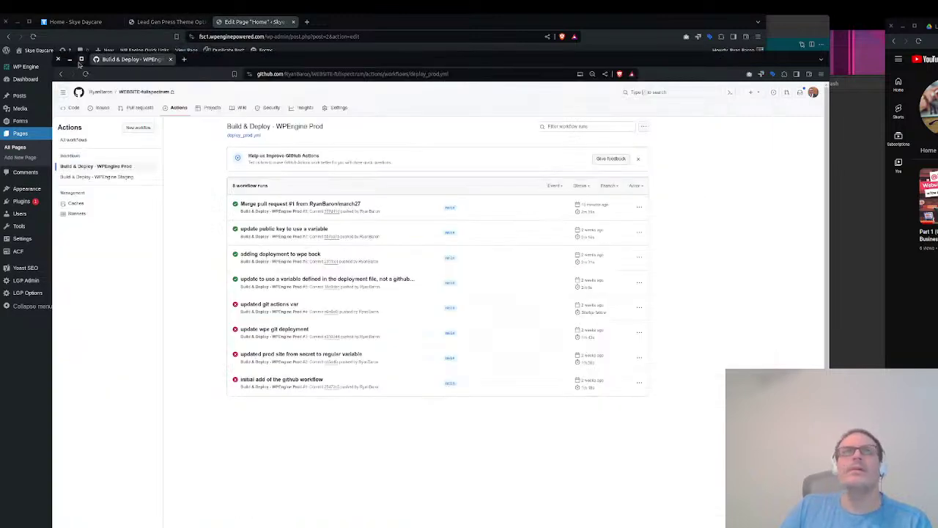
left_click(59, 61)
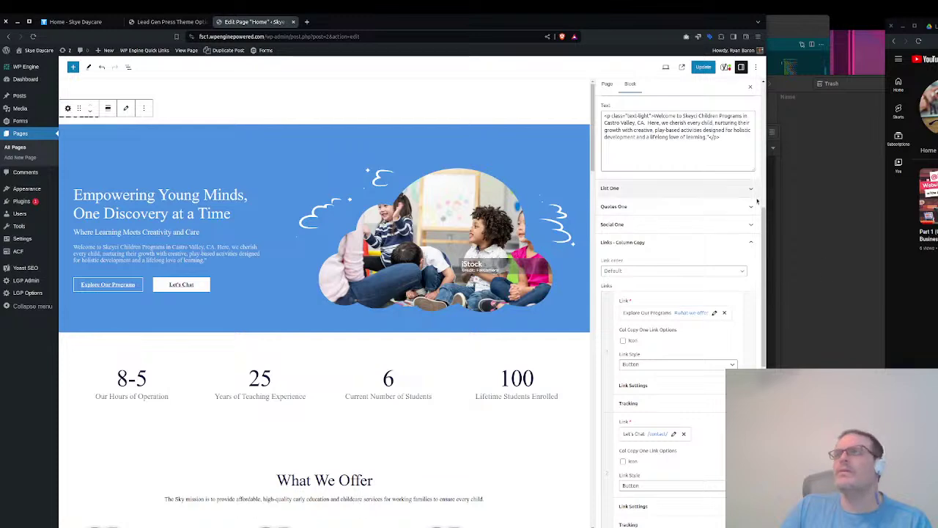
left_click(791, 152)
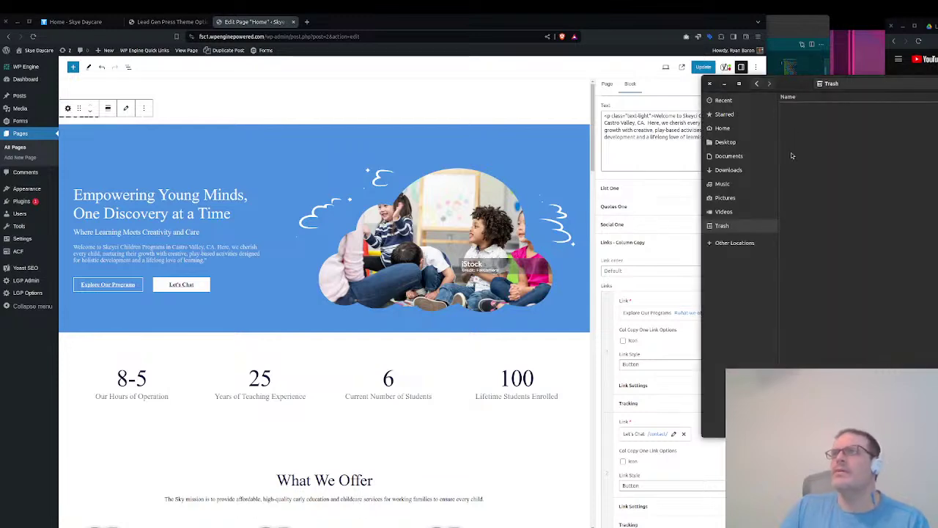
left_click(778, 311)
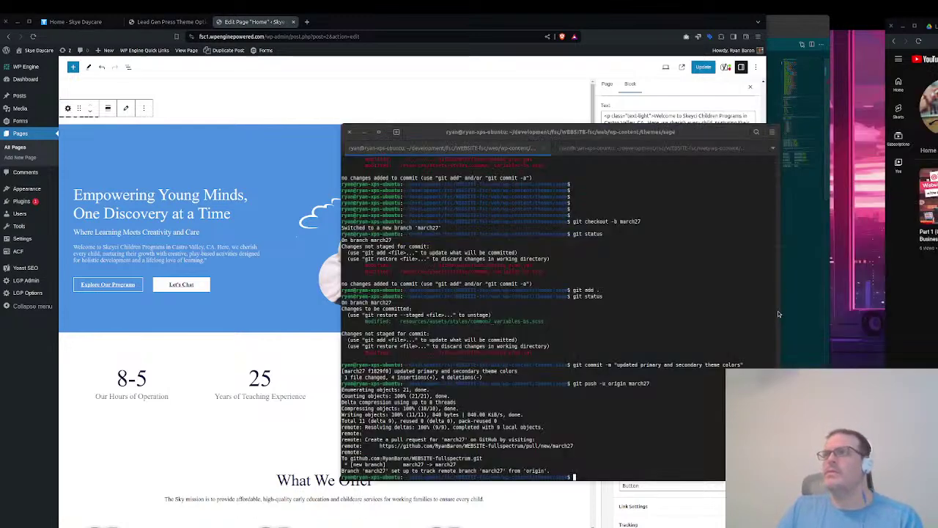
left_click_drag(418, 132, 937, 149)
left_click(825, 303)
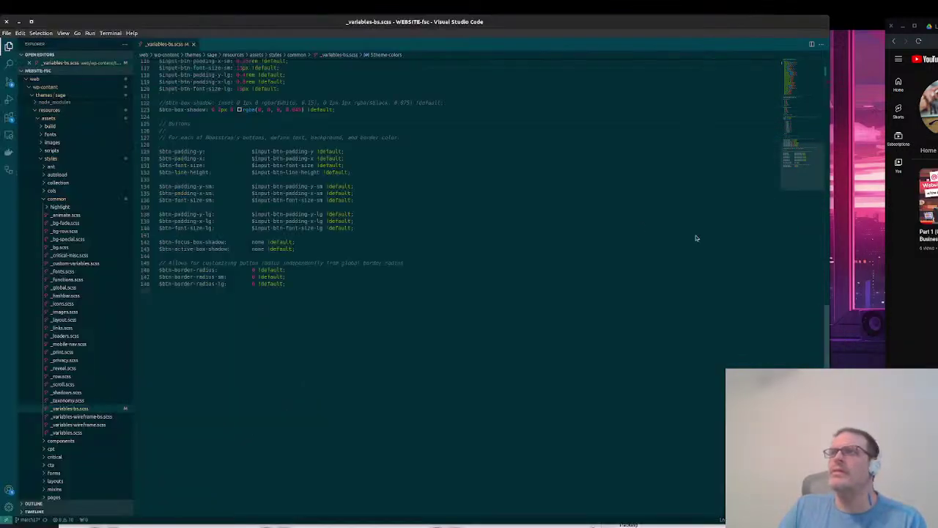
left_click(19, 21)
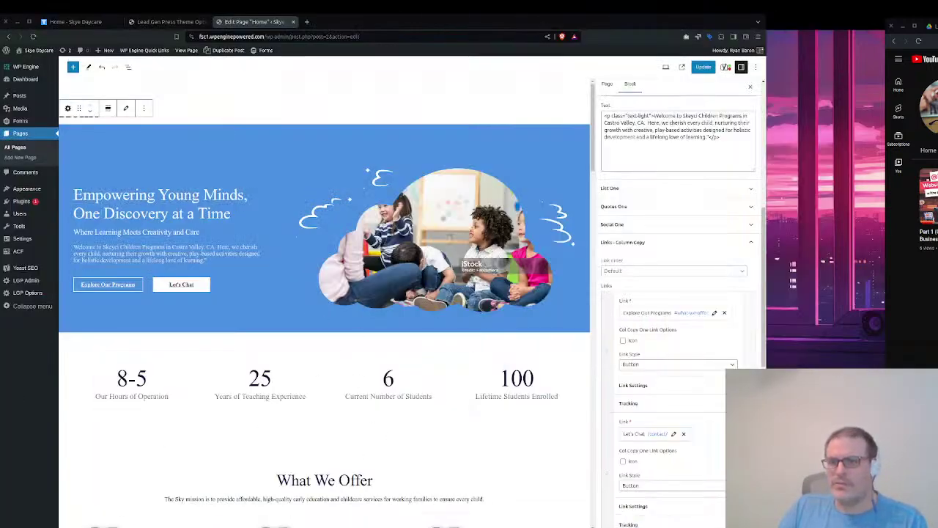
Take the second call to action from ChatGPT and change the hero's Let's Chat link text to "Book a Tour"
key("alt+Tab")
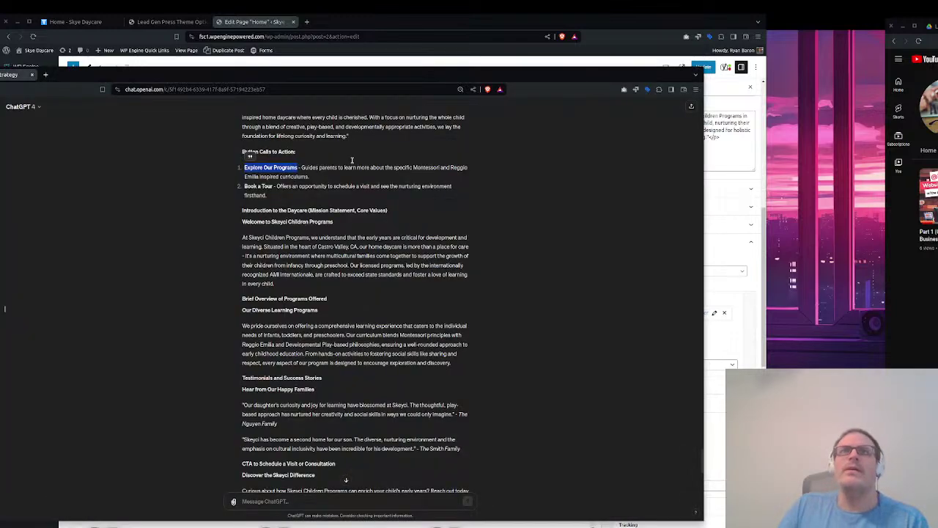
left_click_drag(273, 187, 244, 187)
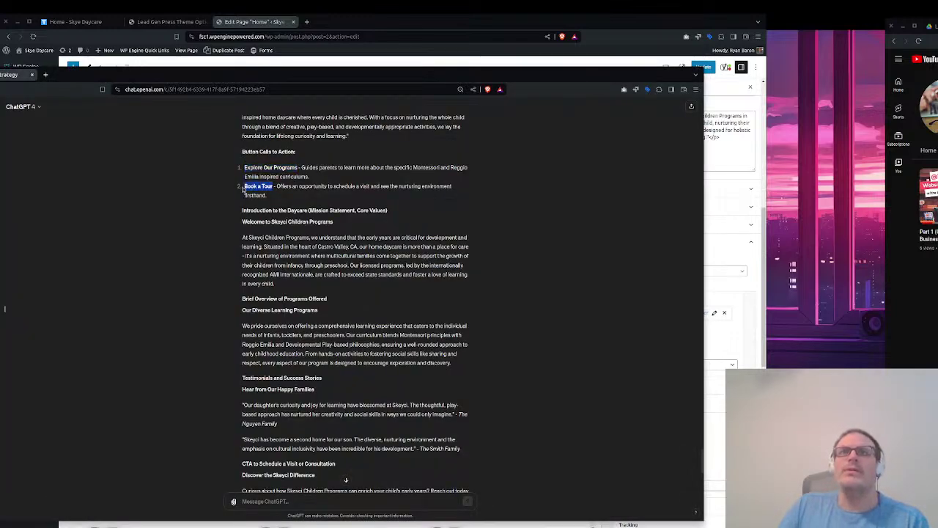
left_click(254, 29)
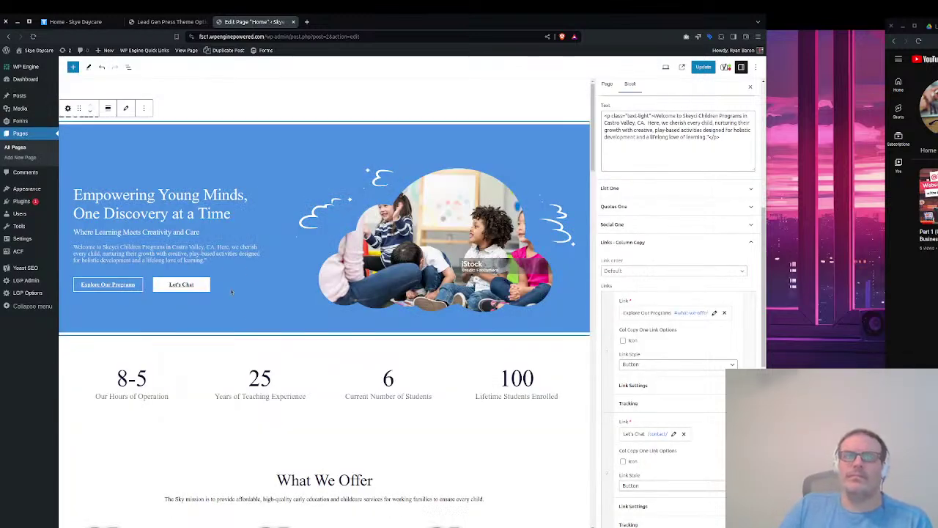
scroll(678, 365, "down", 3)
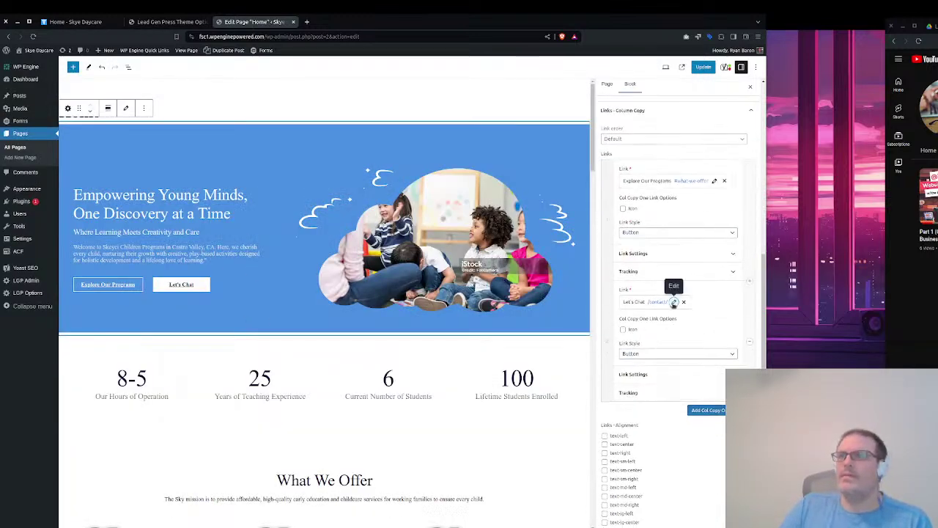
left_click(674, 301)
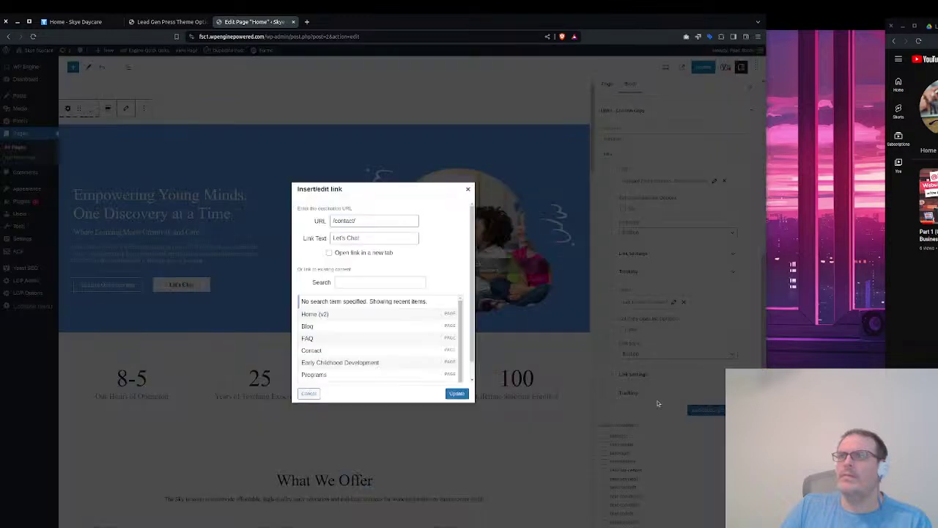
left_click(380, 239)
triple_click(380, 239)
type("Book a Tour!")
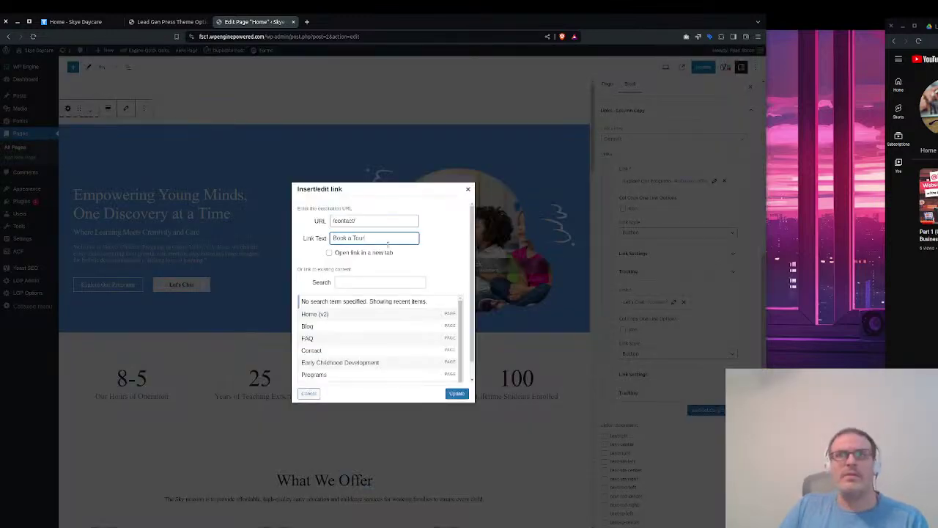
left_click(457, 393)
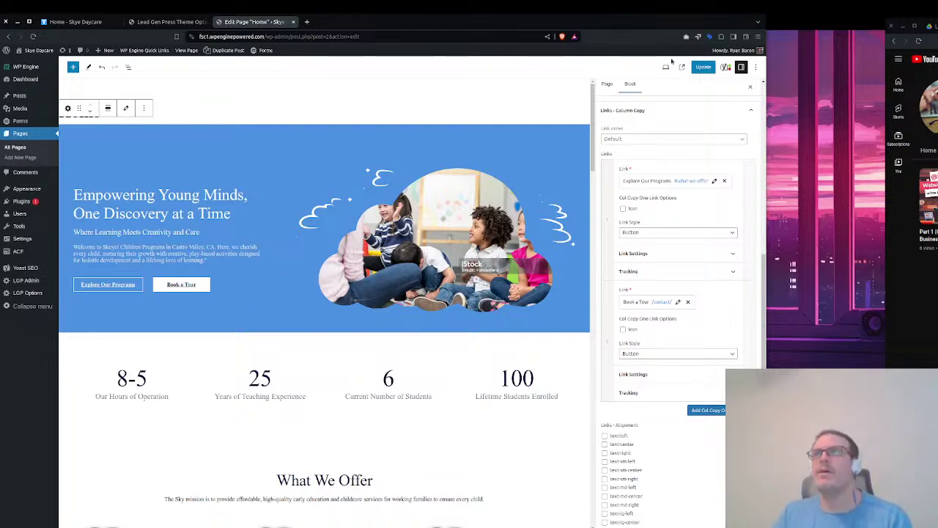
Save the home page with the new hero button texts
left_click(705, 68)
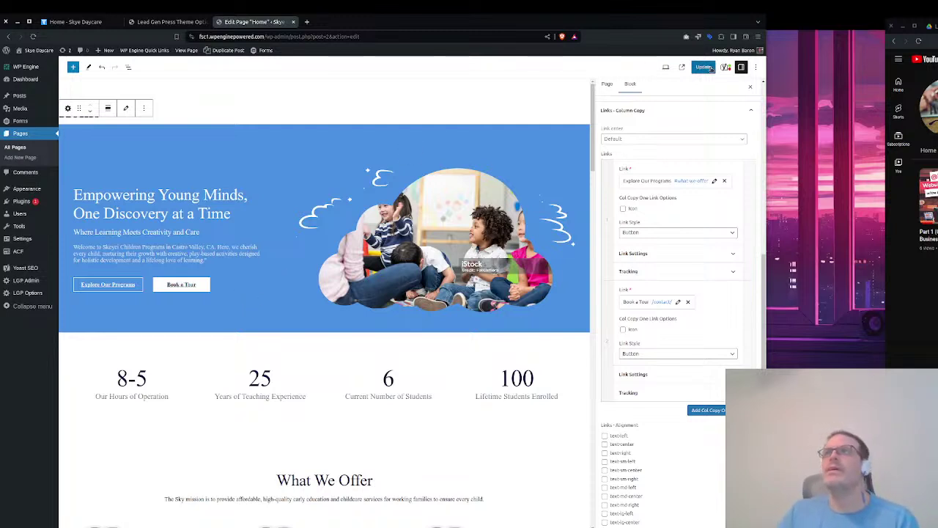
left_click(169, 22)
left_click(252, 22)
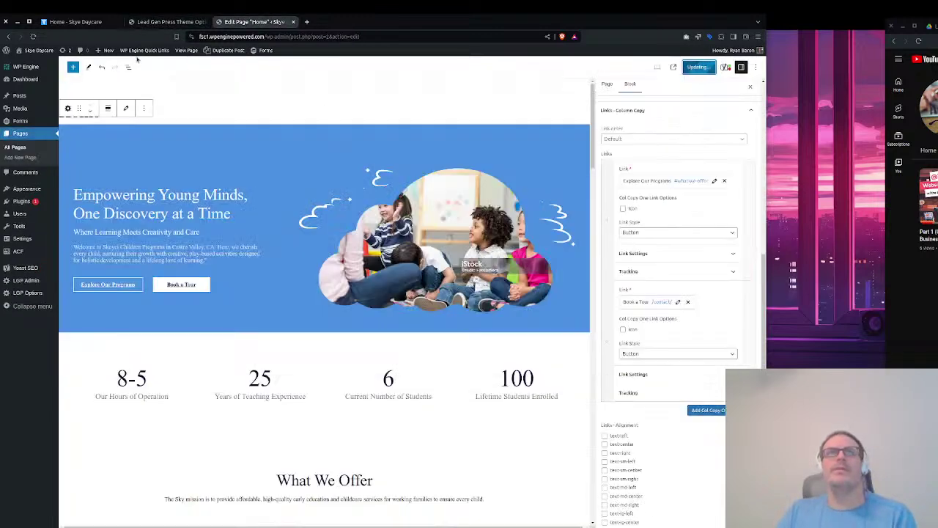
Open the live home page in a new browser tab and widen the browser window to the screen's edge
middle_click(185, 50)
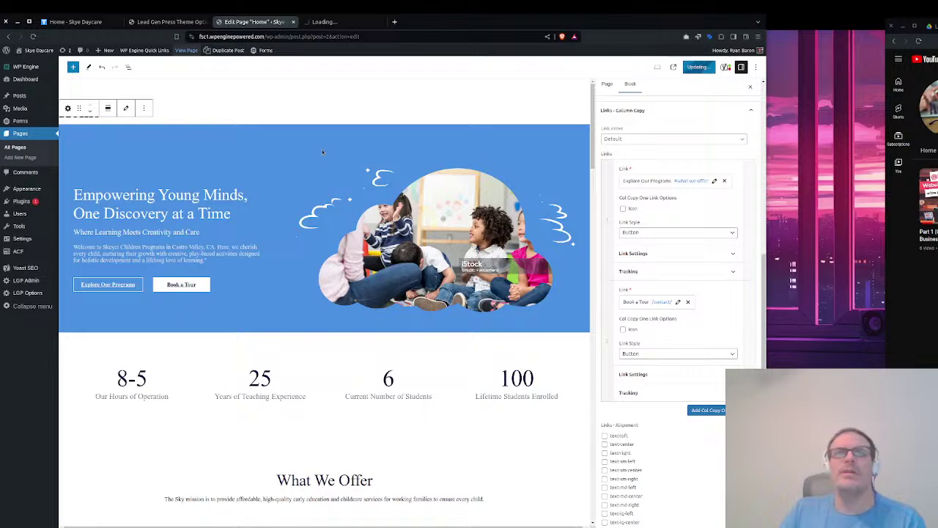
left_click(352, 23)
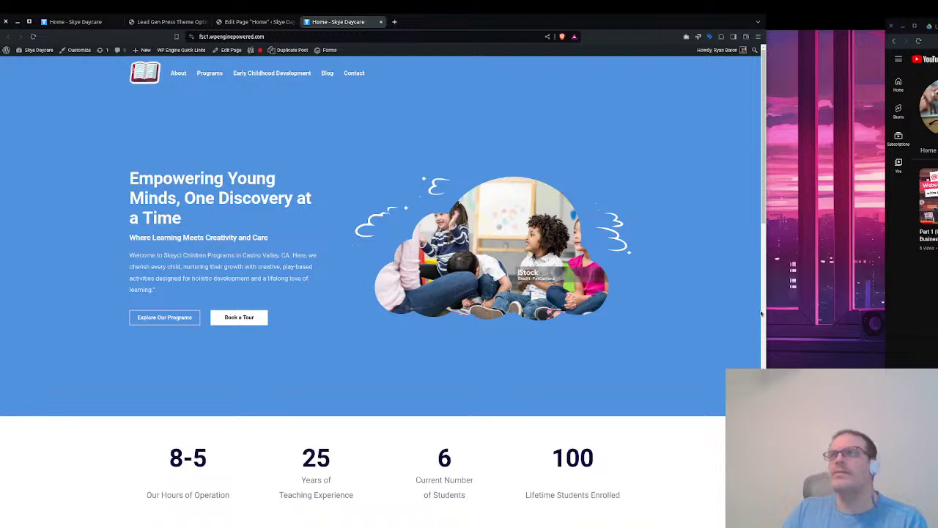
left_click_drag(765, 310, 937, 345)
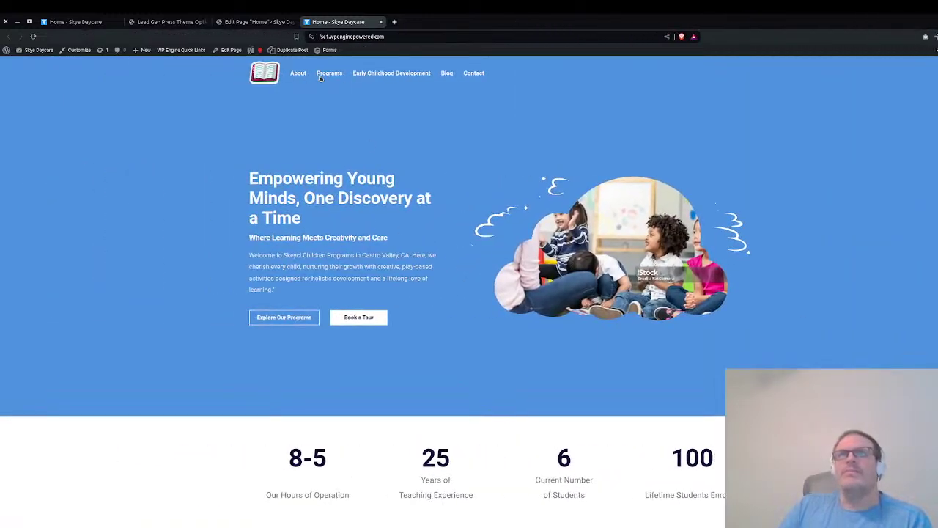
Review the live home page's header, hero and statistics row, including the hours of operation and current number of students
scroll(636, 250, "down", 3)
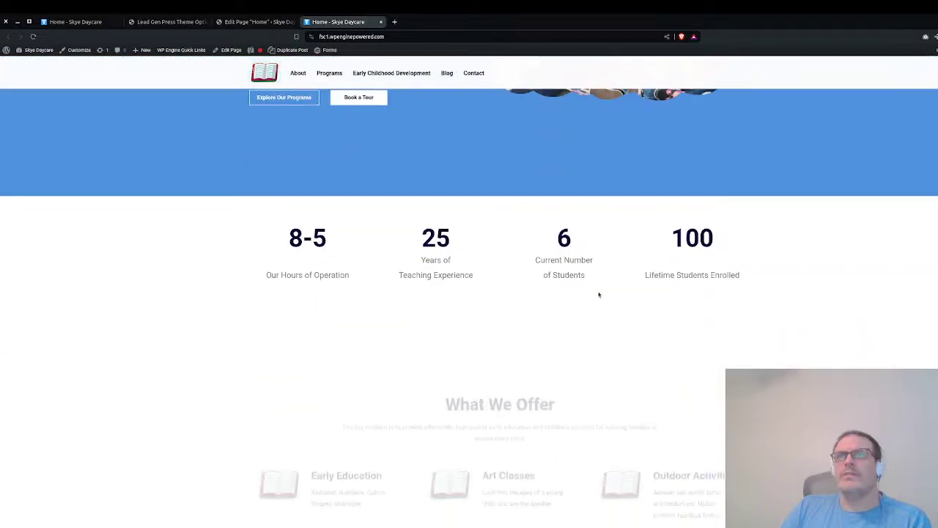
scroll(599, 293, "up", 3)
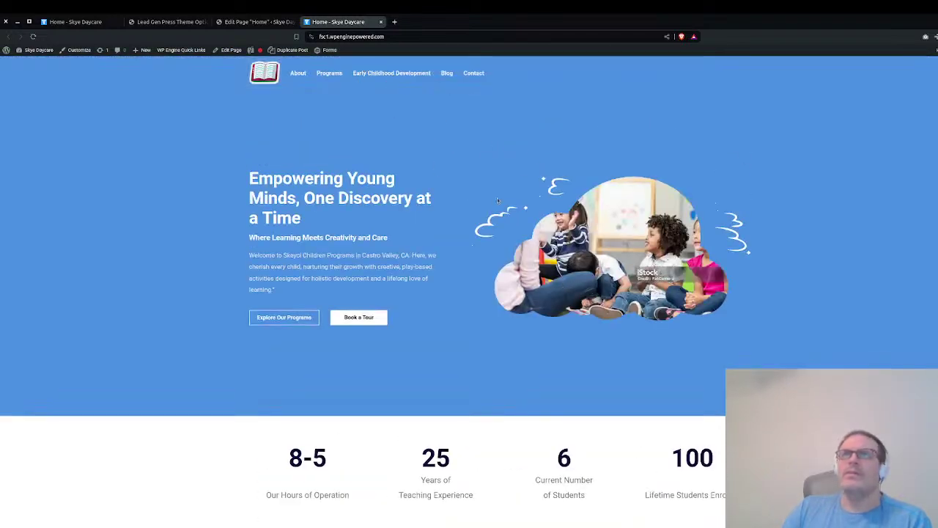
scroll(518, 291, "down", 3)
scroll(535, 300, "up", 3)
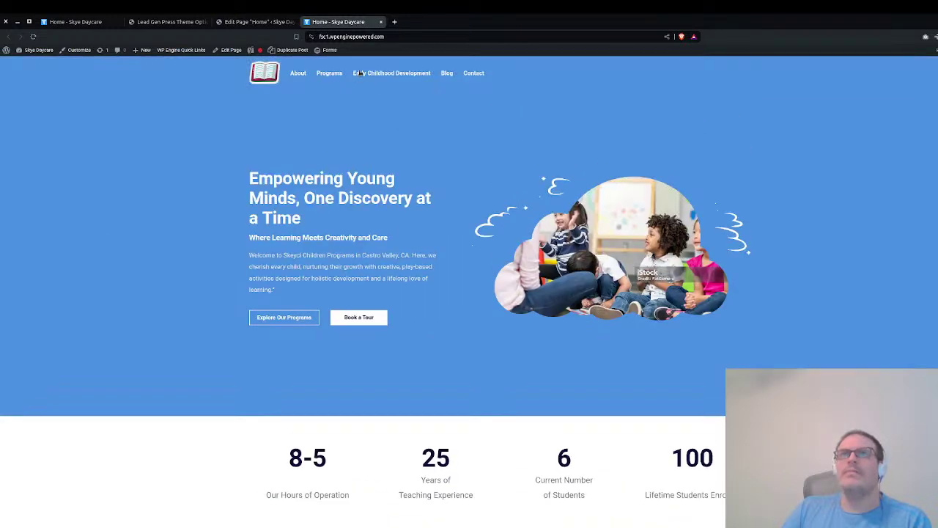
scroll(461, 286, "down", 3)
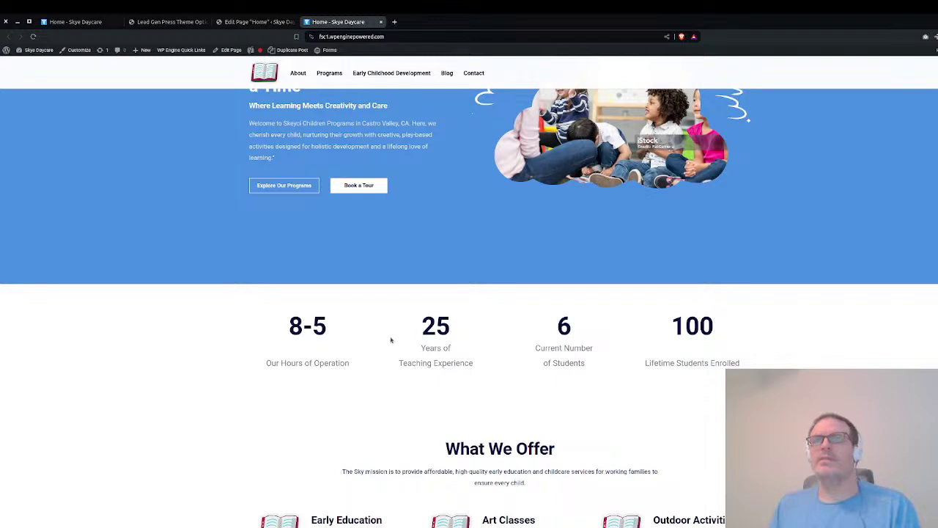
scroll(391, 340, "up", 1)
scroll(451, 316, "up", 2)
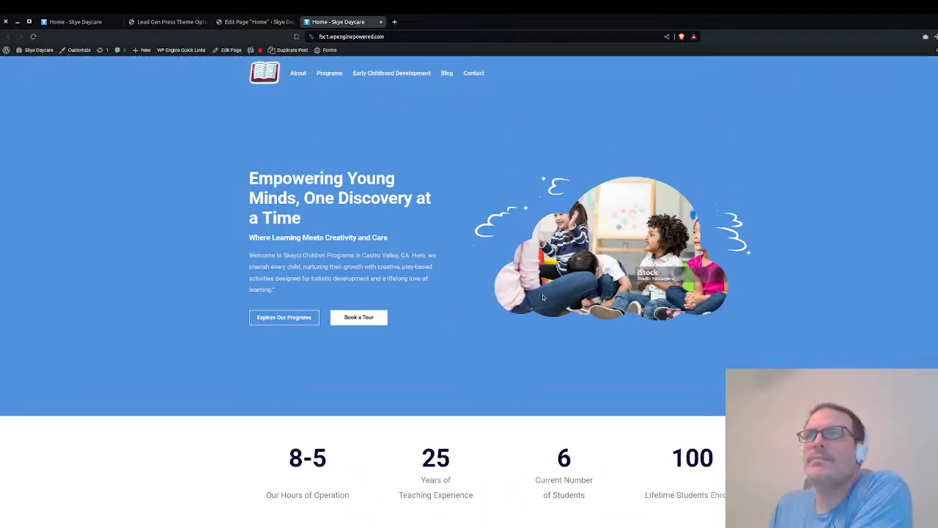
scroll(615, 444, "down", 4)
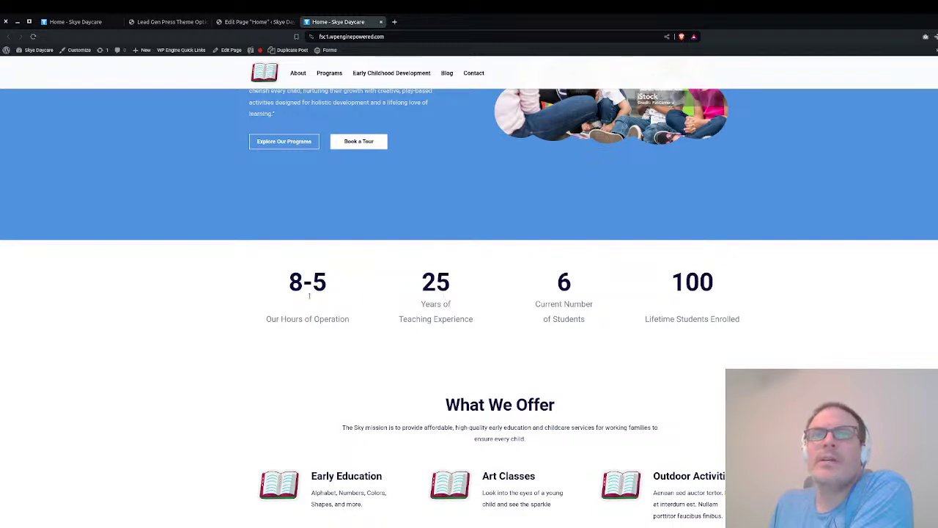
left_click_drag(299, 286, 313, 286)
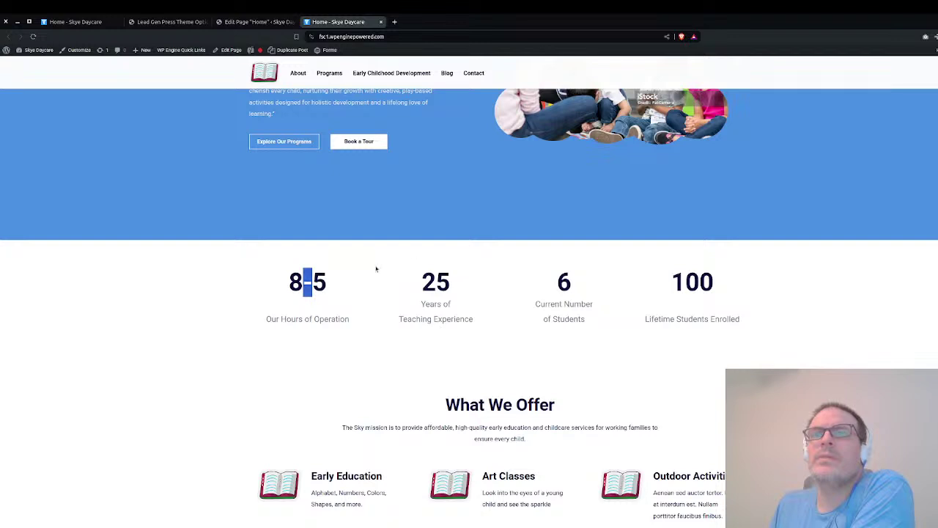
triple_click(300, 284)
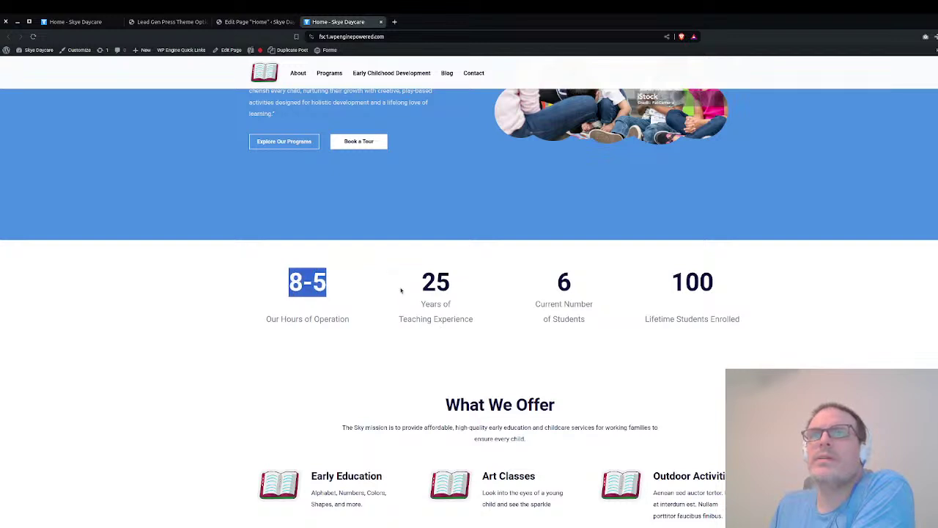
left_click(453, 292)
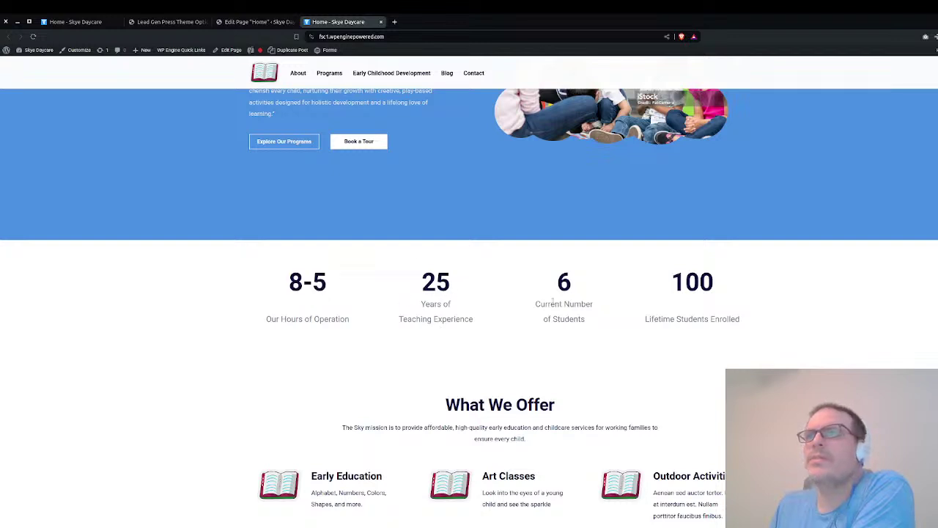
double_click(552, 301)
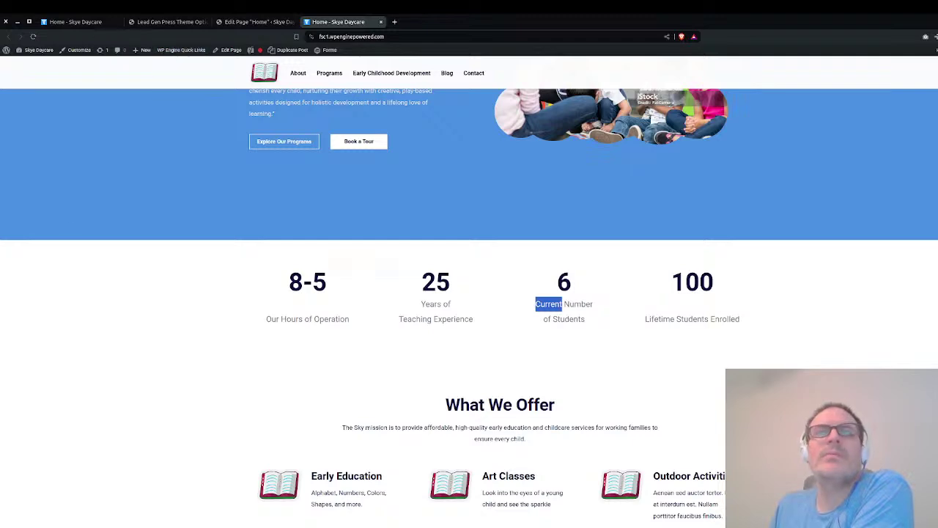
key("super")
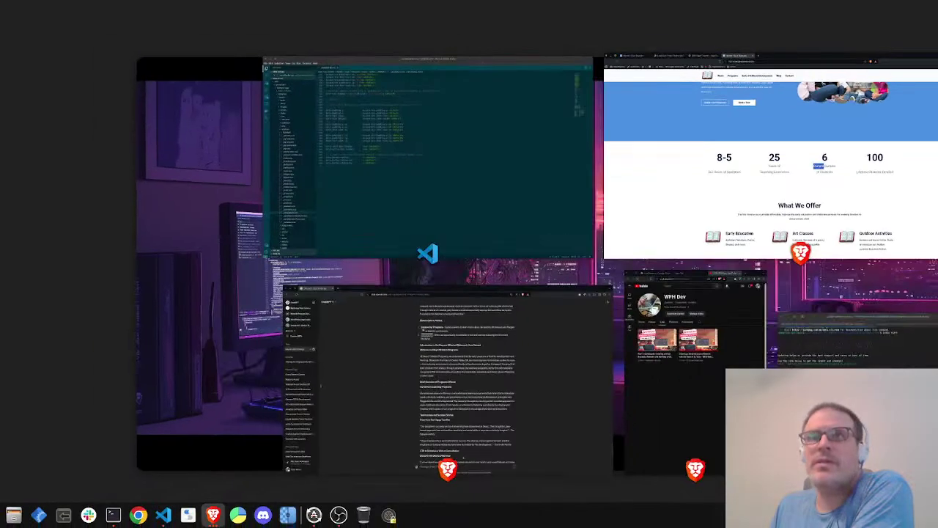
left_click(423, 134)
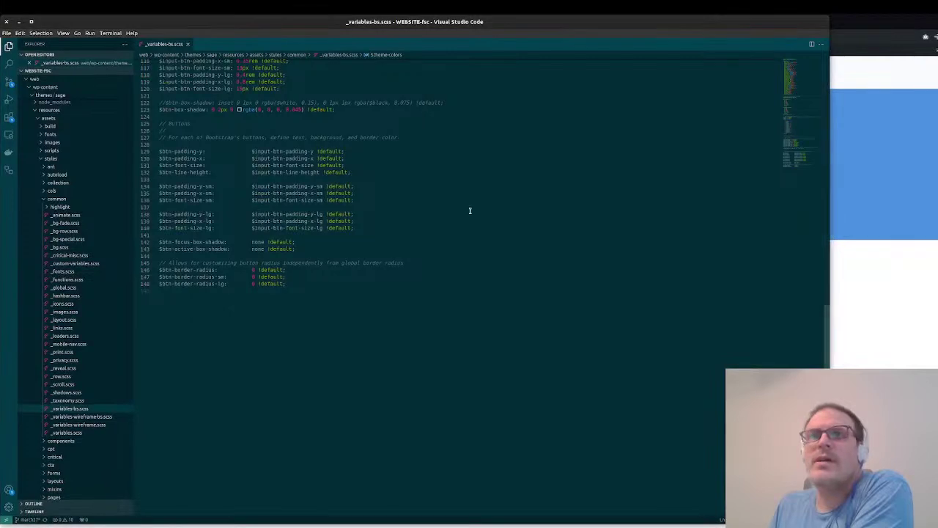
left_click(884, 348)
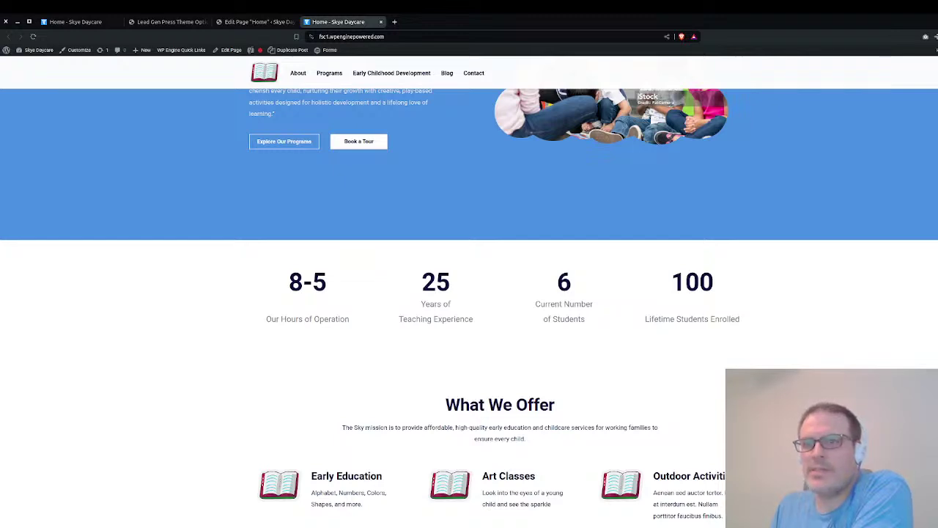
Switch to ChatGPT and send the request "can you give me 4 stats for the home page"
key("alt+Tab")
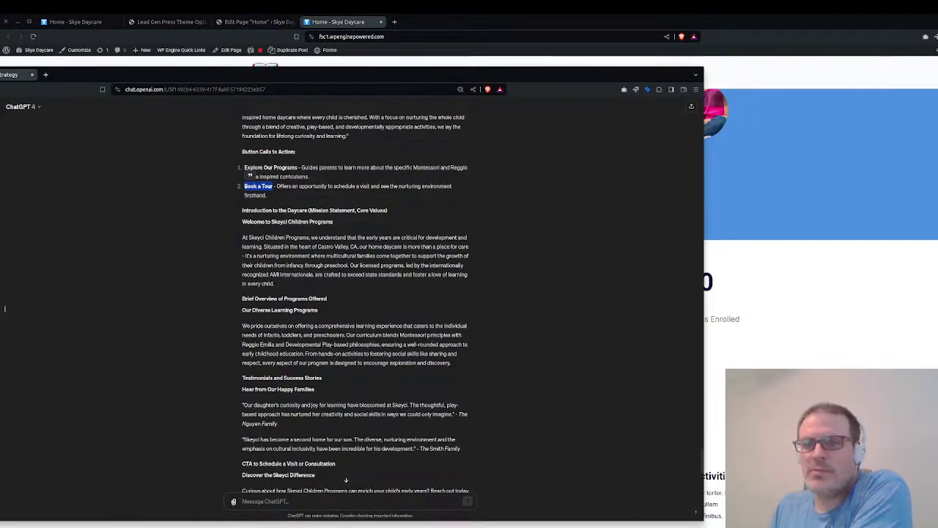
scroll(414, 418, "down", 5)
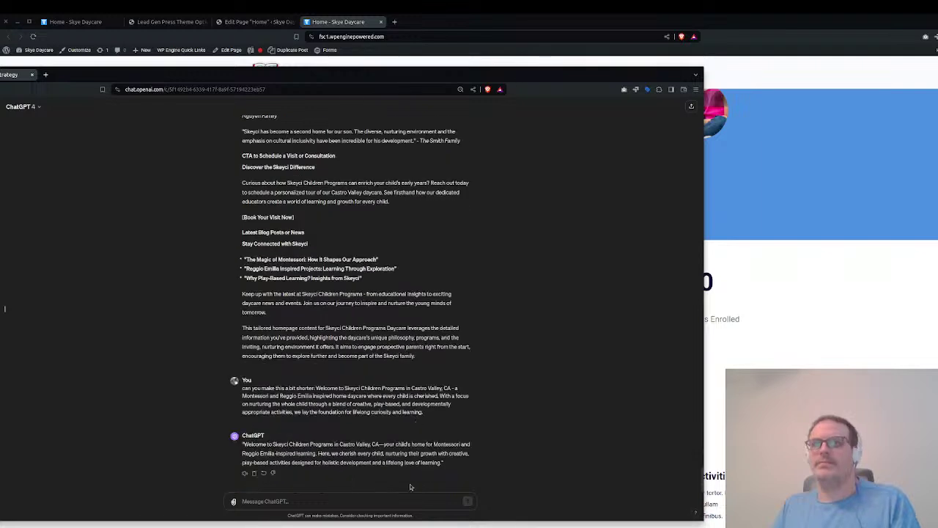
left_click(404, 501)
type("can you give me 4")
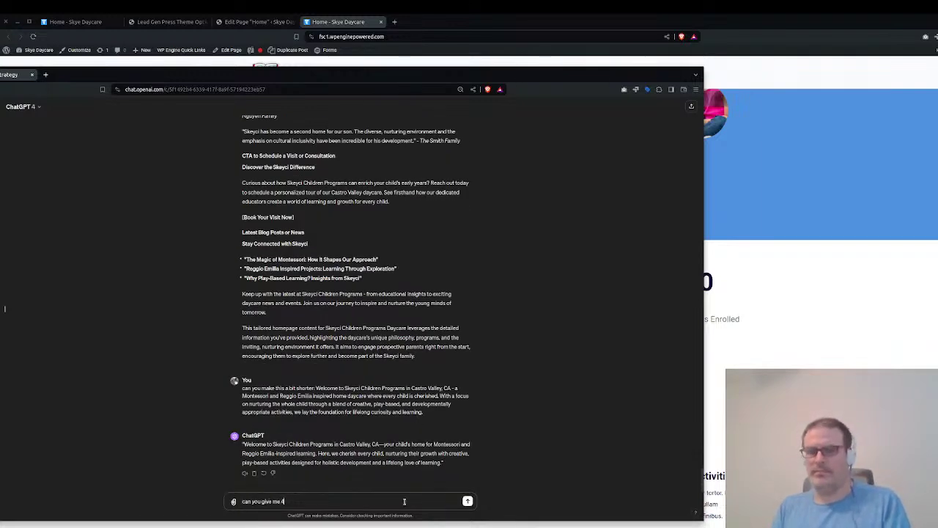
type(" stats for the hom")
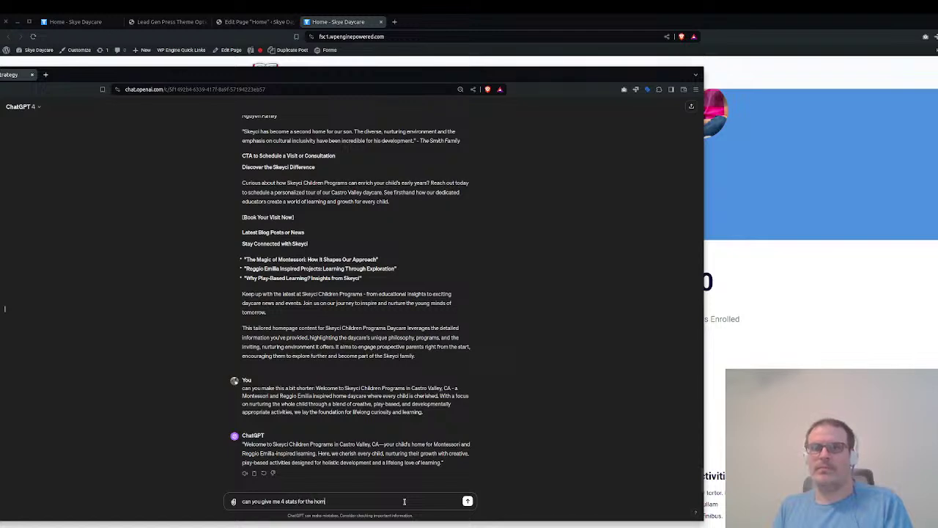
type("e page")
key("Return")
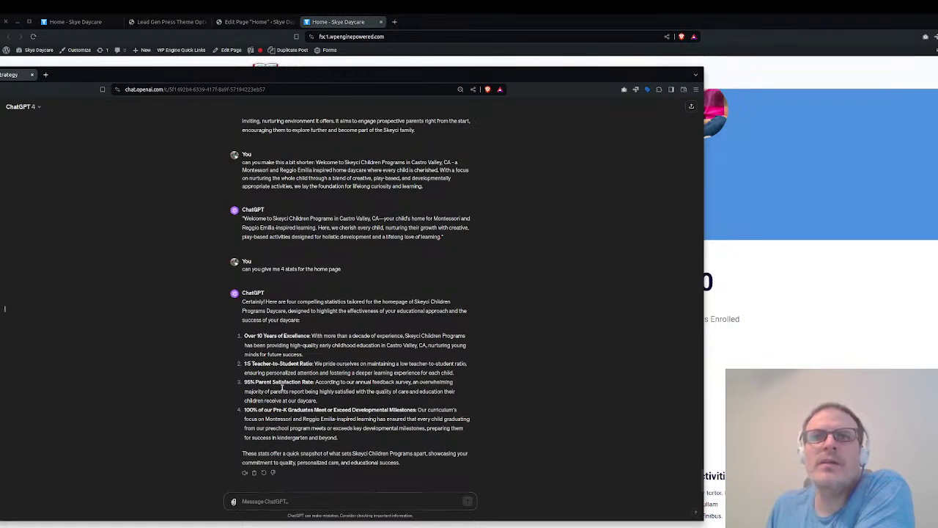
Read ChatGPT's suggested stats and compare them with the statistics row on the live home page
double_click(280, 389)
left_click(279, 388)
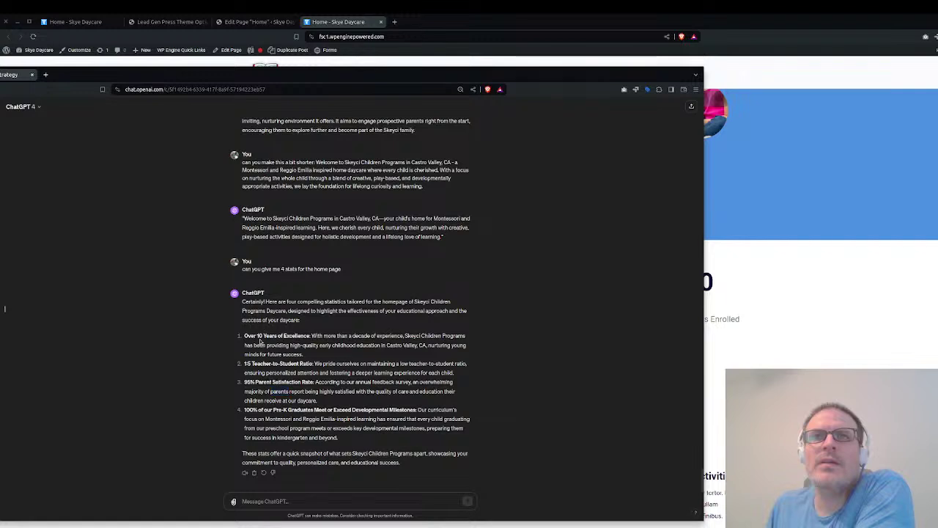
left_click_drag(262, 335, 245, 336)
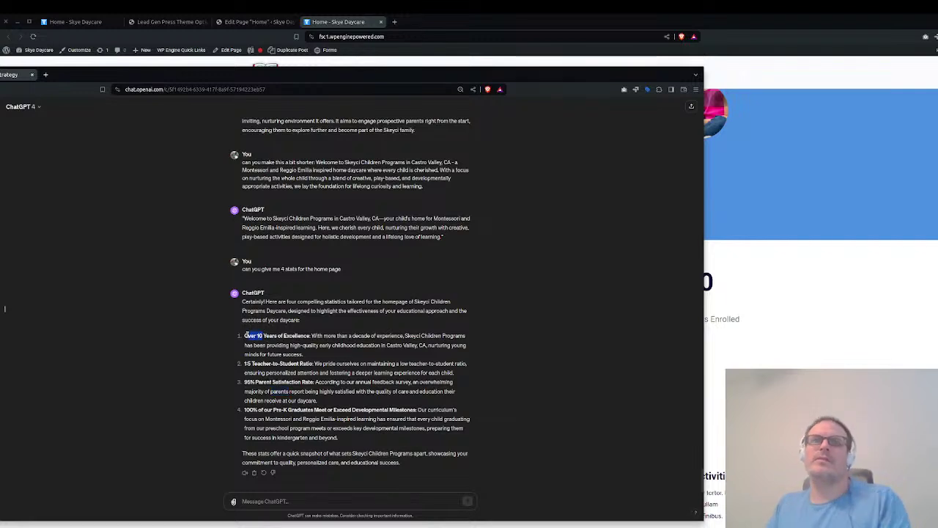
left_click(245, 336)
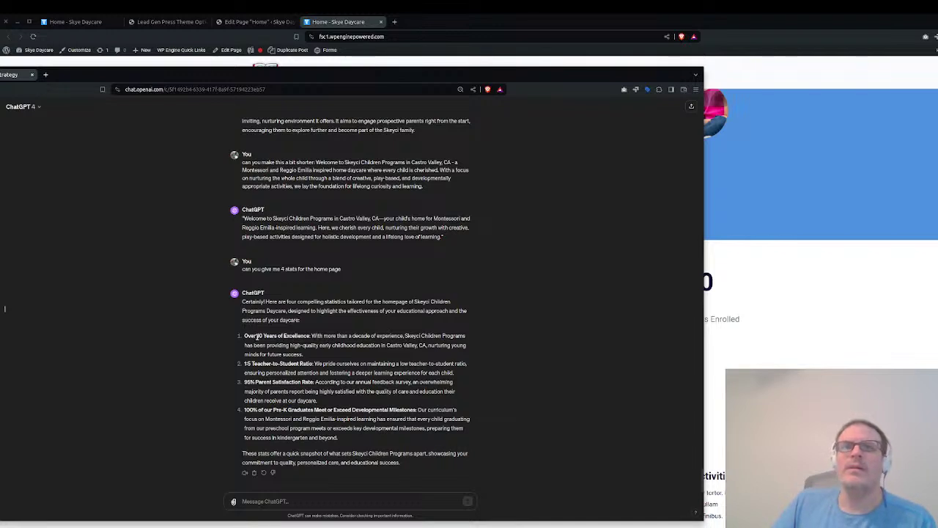
left_click_drag(276, 335, 256, 335)
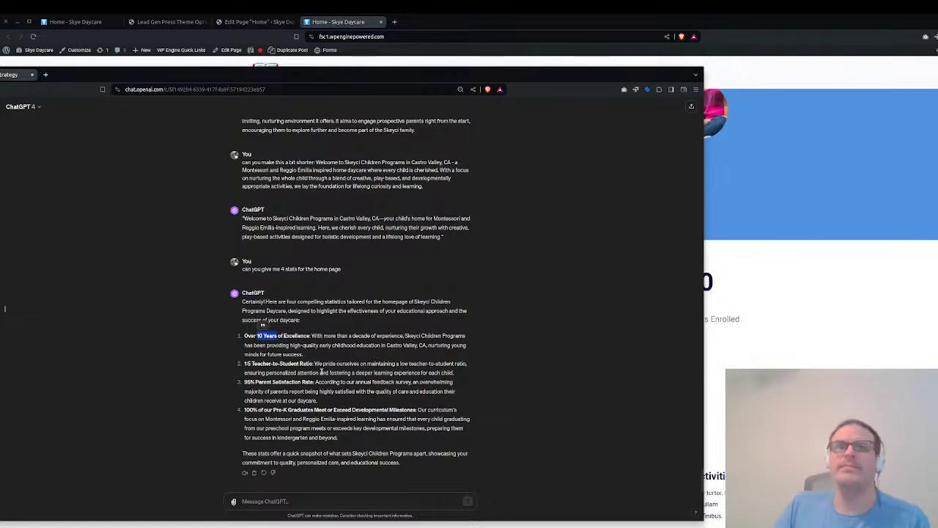
left_click(273, 362)
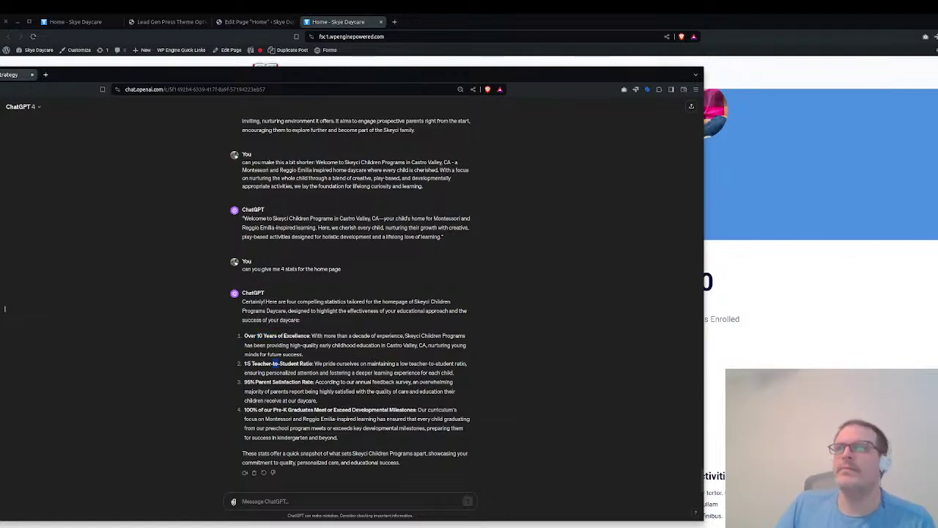
left_click(721, 340)
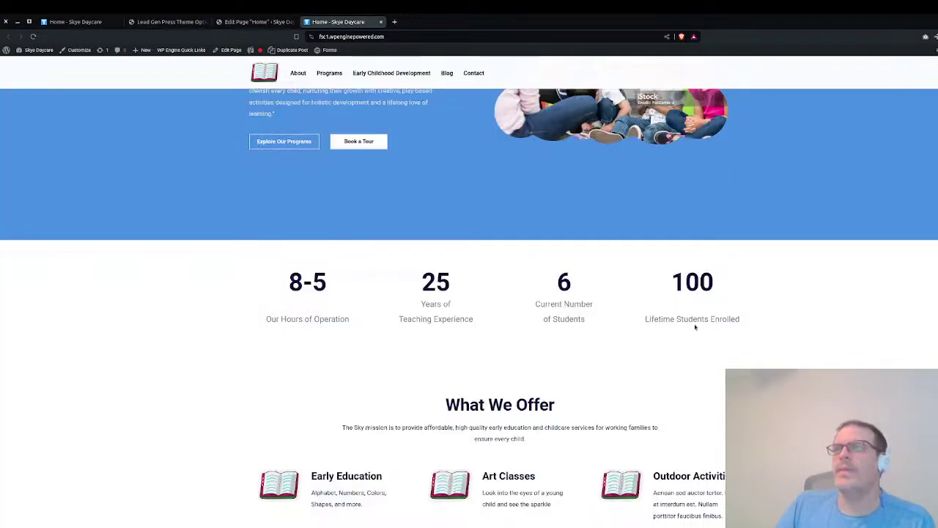
double_click(563, 285)
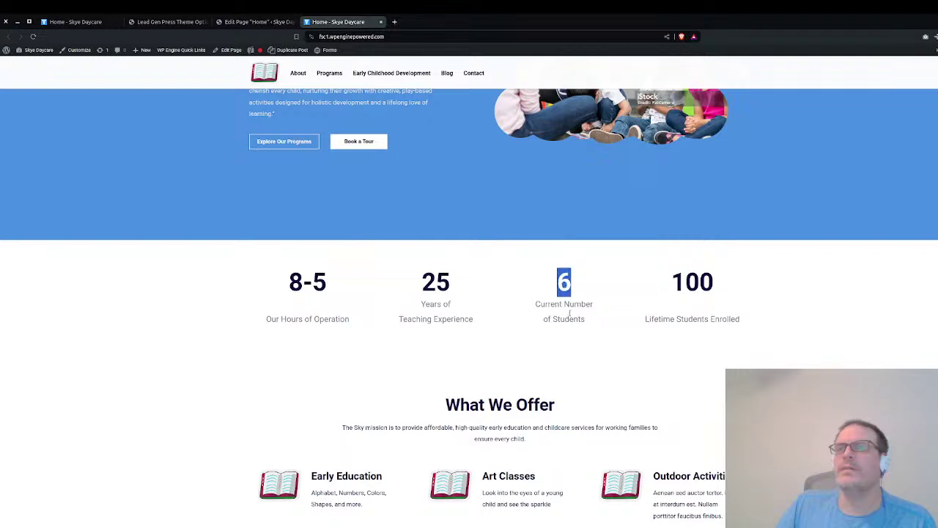
left_click(561, 309)
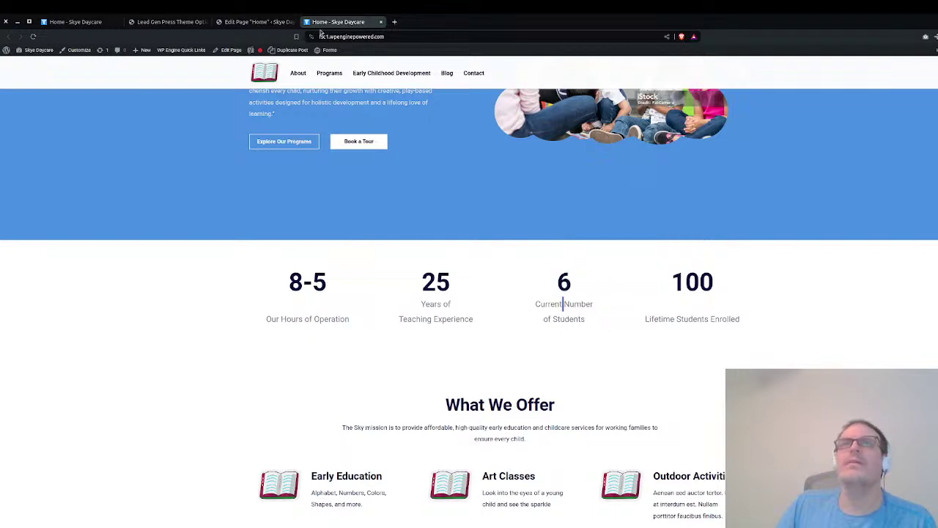
Return to the home page editor, select the statistics row block and open the settings of its cards
left_click(270, 23)
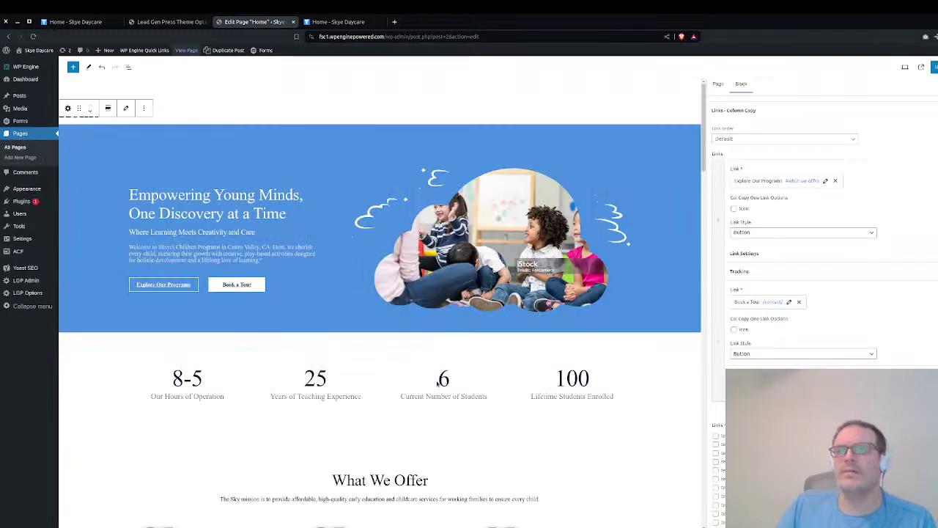
left_click(464, 397)
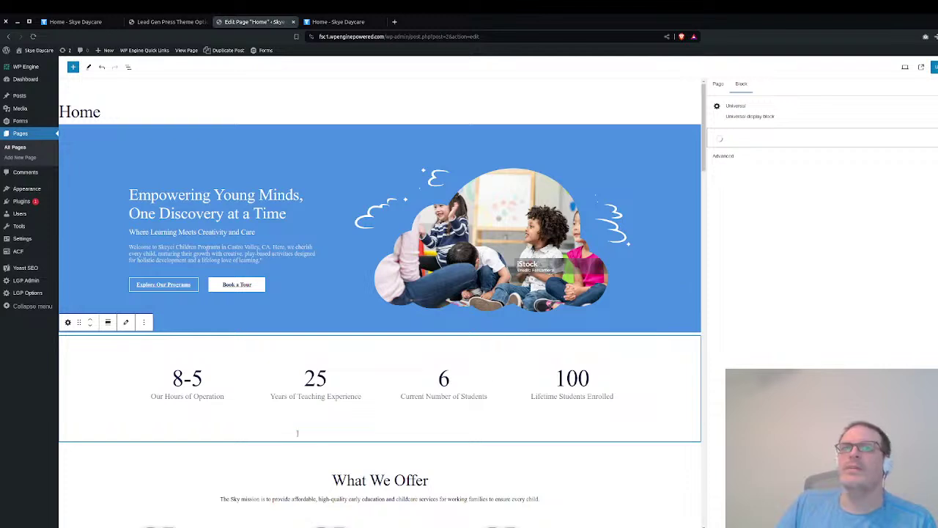
left_click(748, 257)
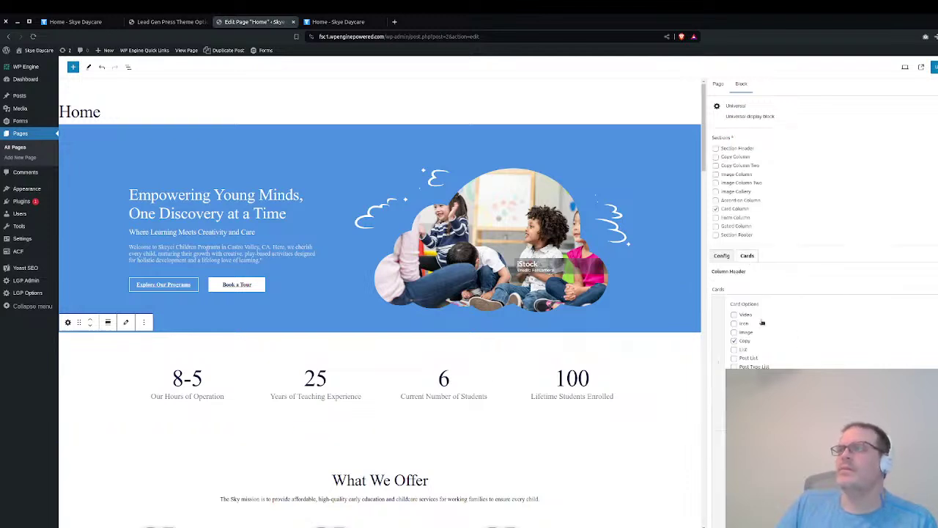
scroll(777, 359, "down", 2)
scroll(761, 366, "down", 2)
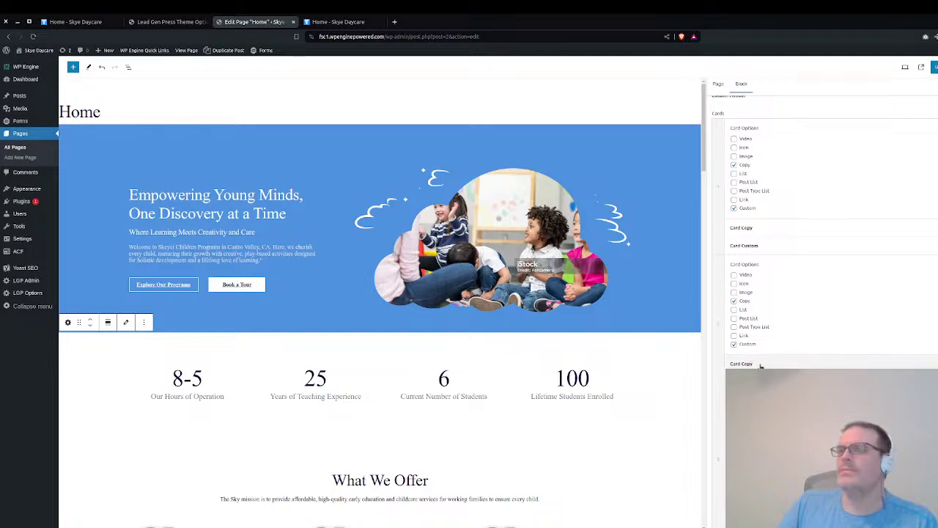
scroll(760, 365, "up", 3)
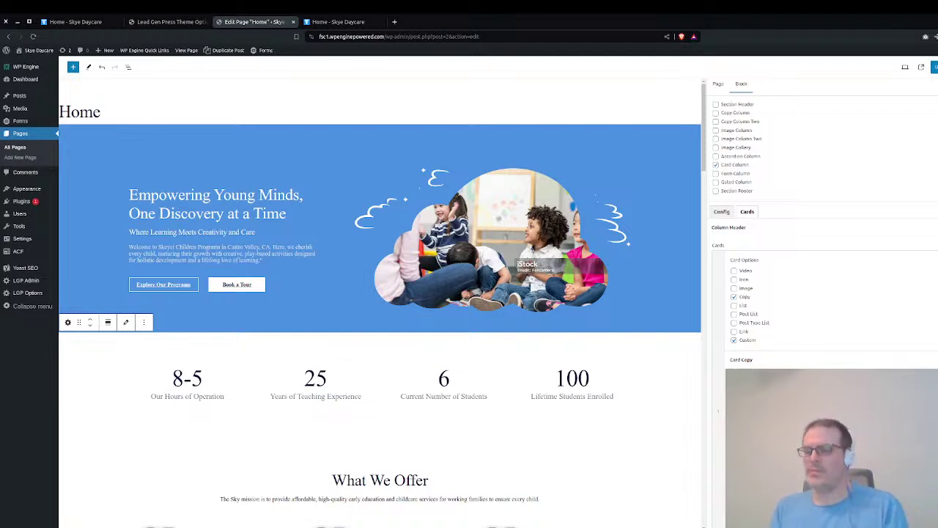
Set the headline of the first statistics card to "7am - 6pm"
type("7am -")
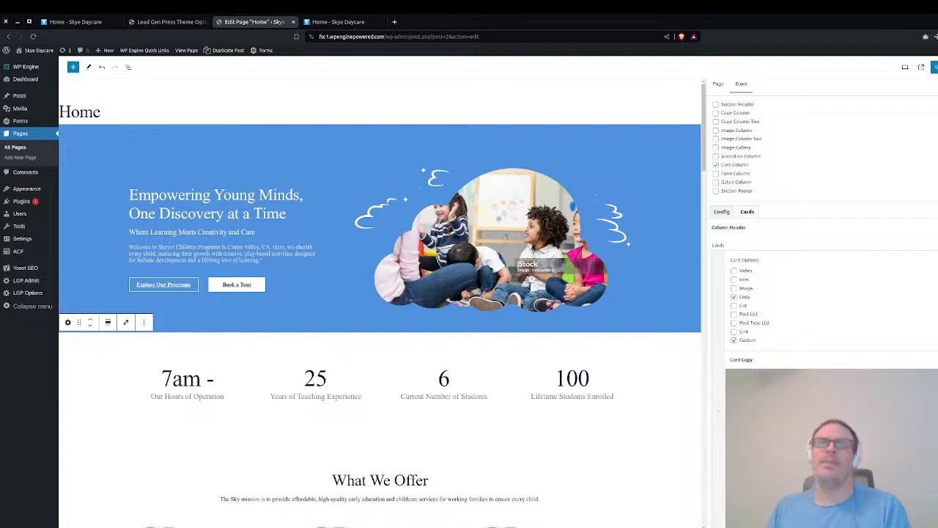
type(" 6pm")
scroll(821, 220, "down", 1)
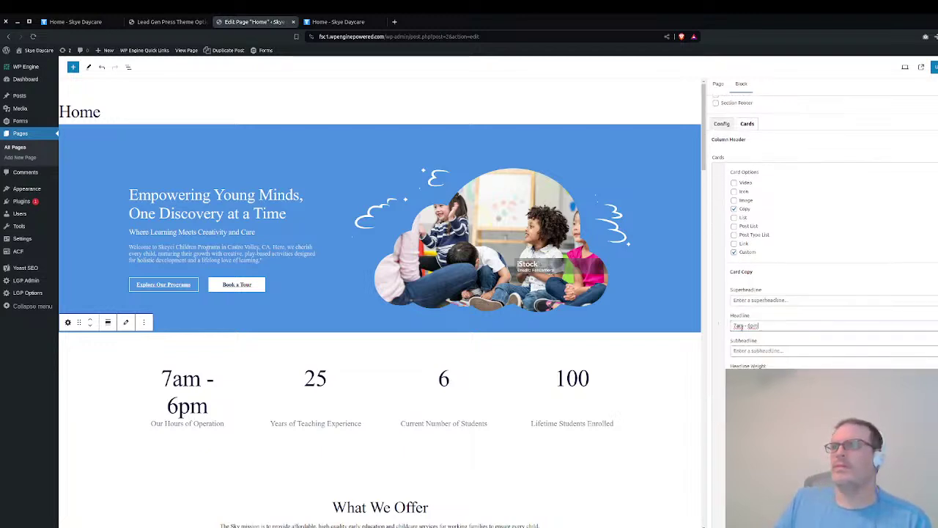
Set the headline of the second statistics card, for years of teaching experience, to "10+"
scroll(741, 325, "down", 3)
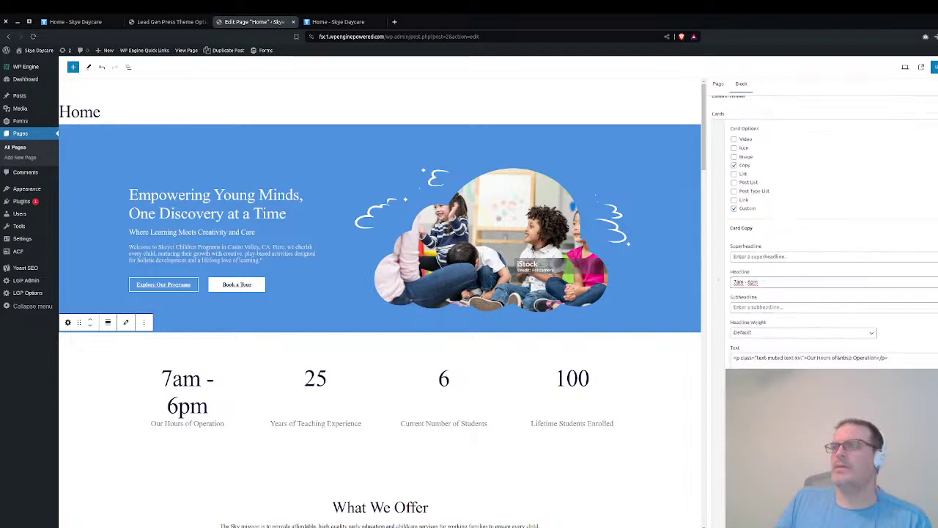
scroll(833, 220, "down", 1)
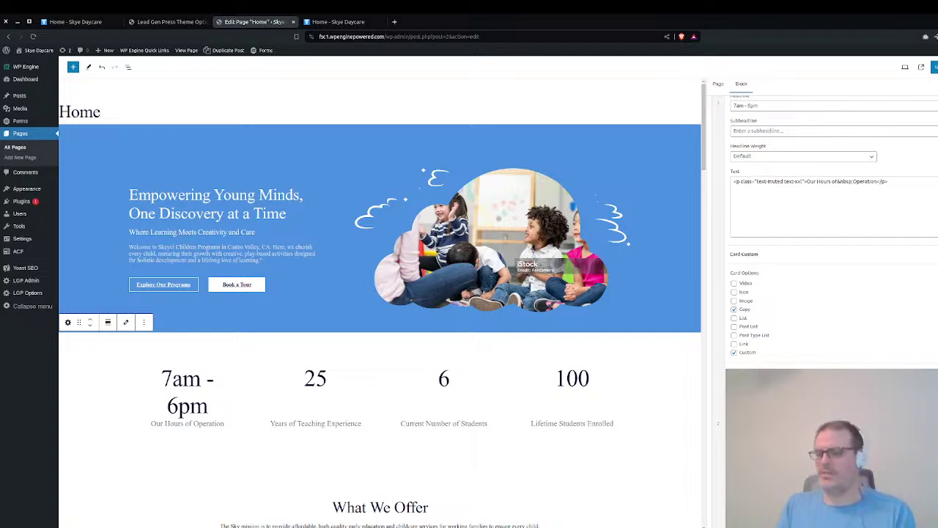
key("BackSpace")
key("BackSpace")
type("10+")
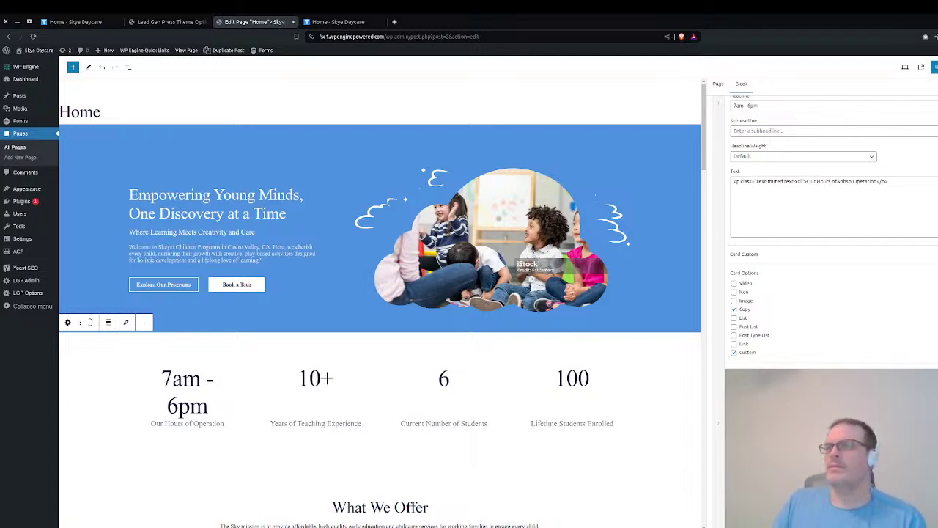
Set the third statistics card's headline to "1:5", checking the teacher-to-student ratio against ChatGPT's suggested stats
scroll(829, 220, "down", 5)
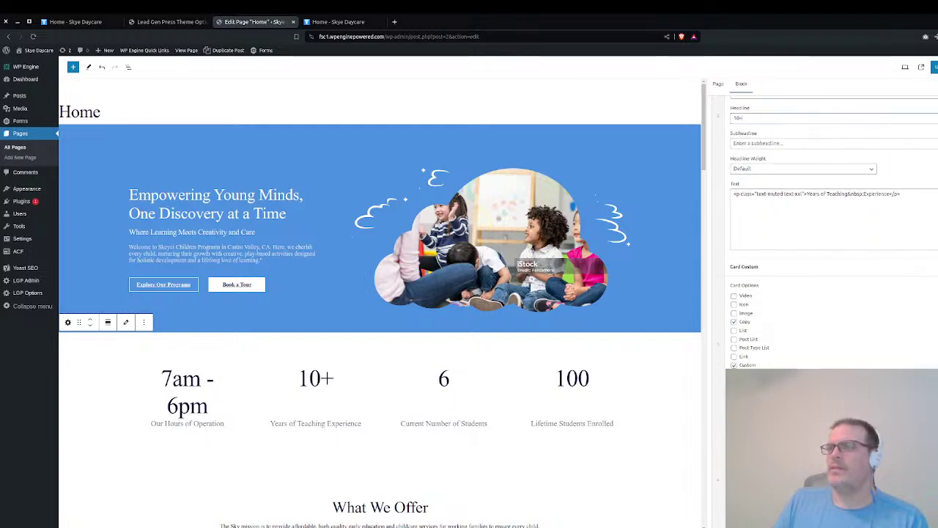
scroll(706, 368, "down", 3)
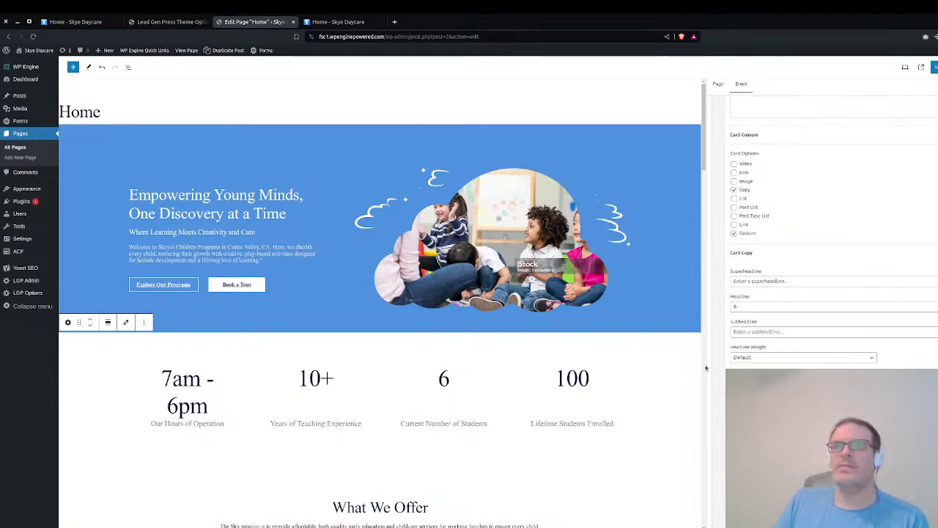
double_click(758, 307)
type("1")
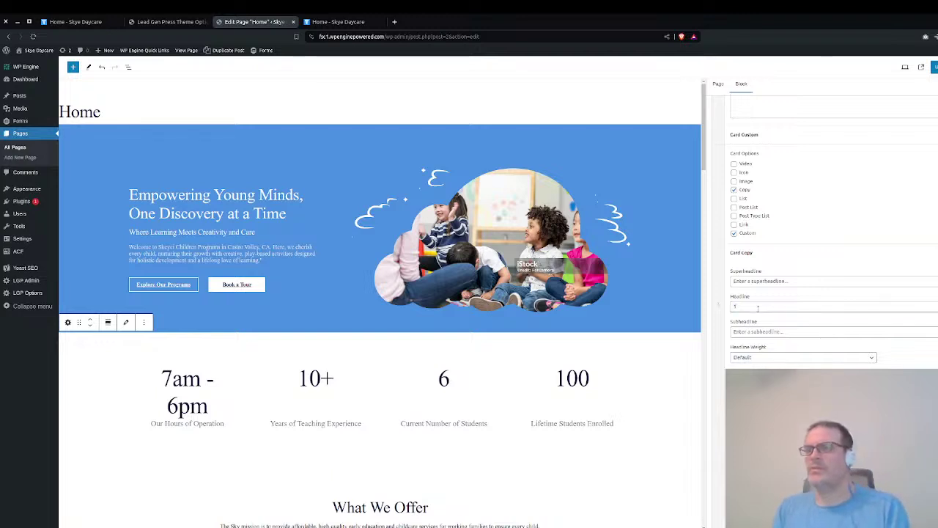
key("BackSpace")
type("1")
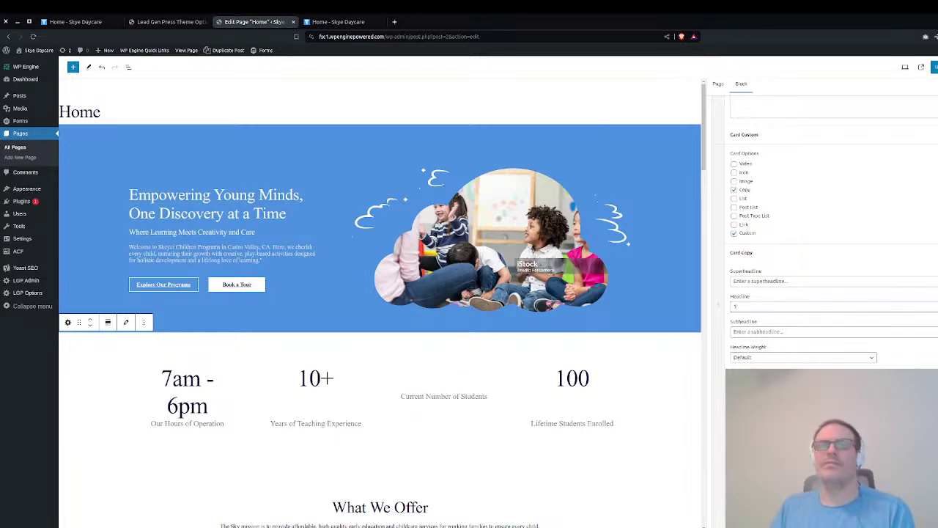
key("alt+Tab")
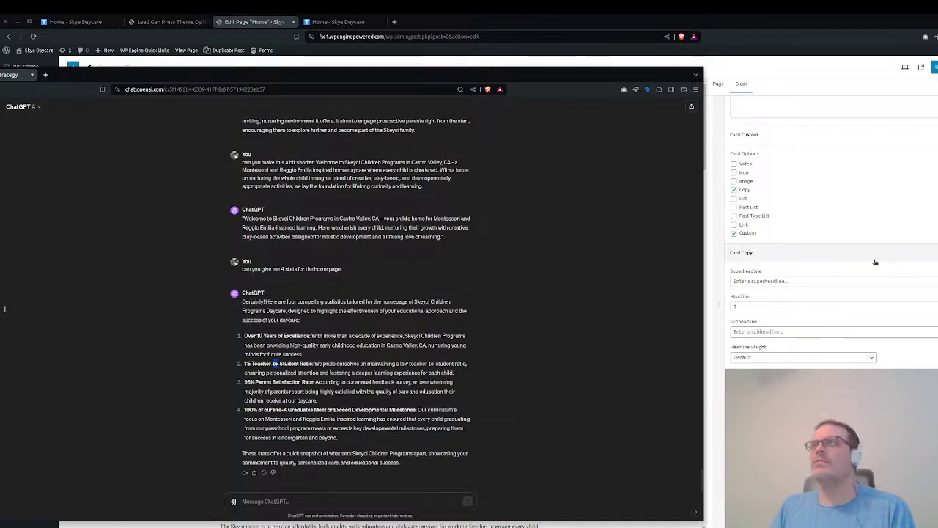
key("alt+Tab")
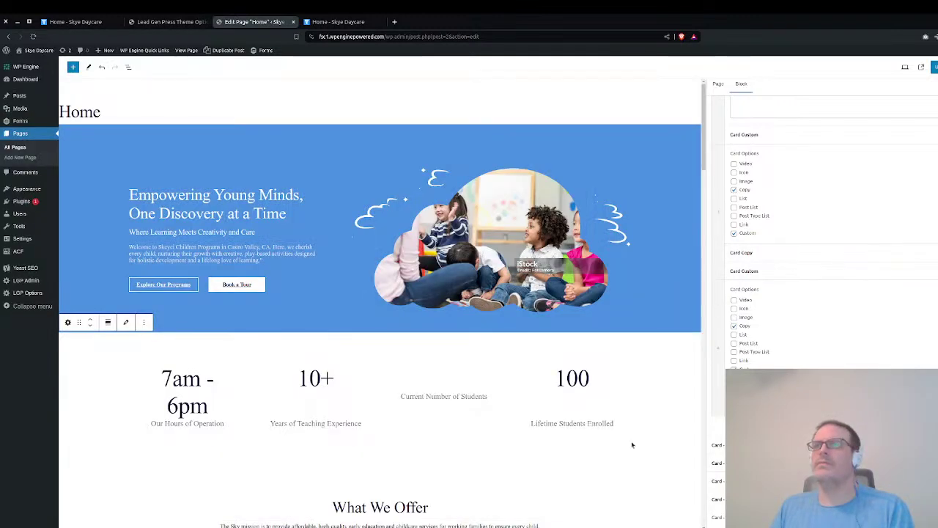
left_click(776, 258)
left_click(762, 308)
type("1.5")
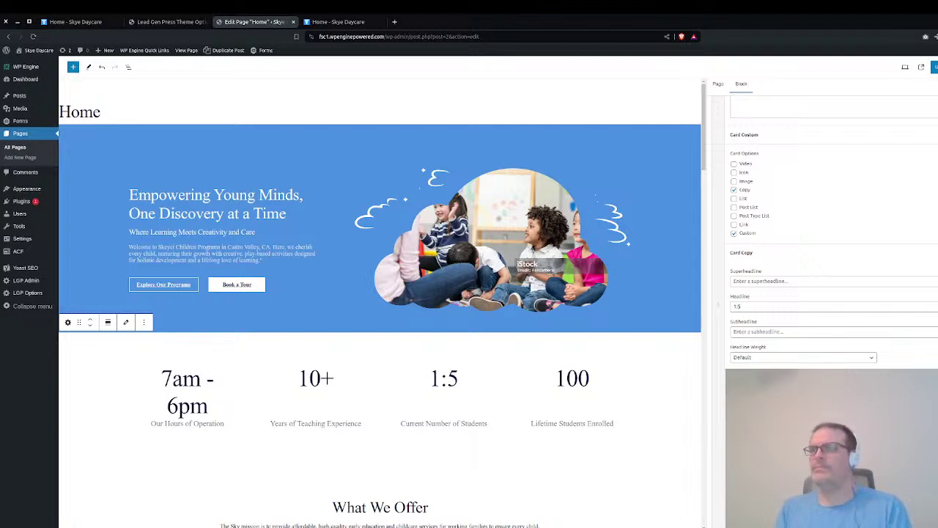
Replace the text under the third statistic with "Teacher to Student Ratio"
type("Teach")
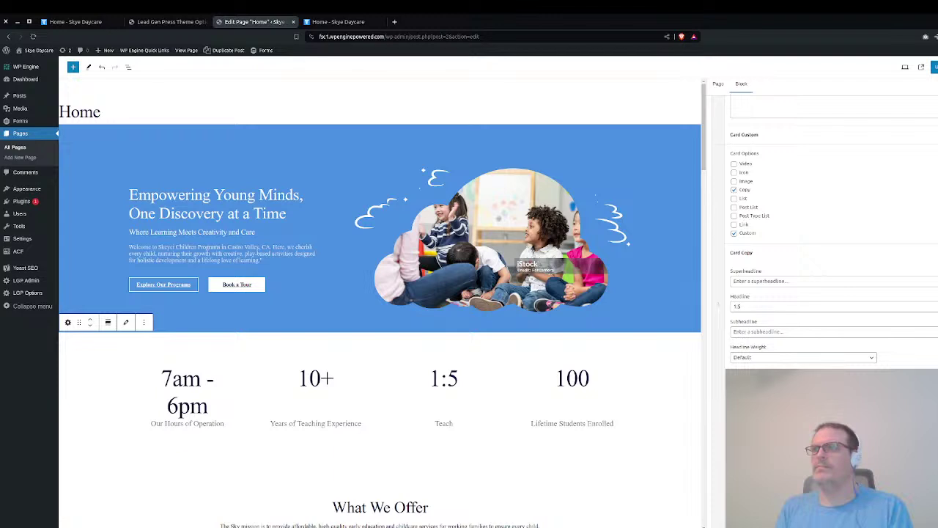
type("er to S")
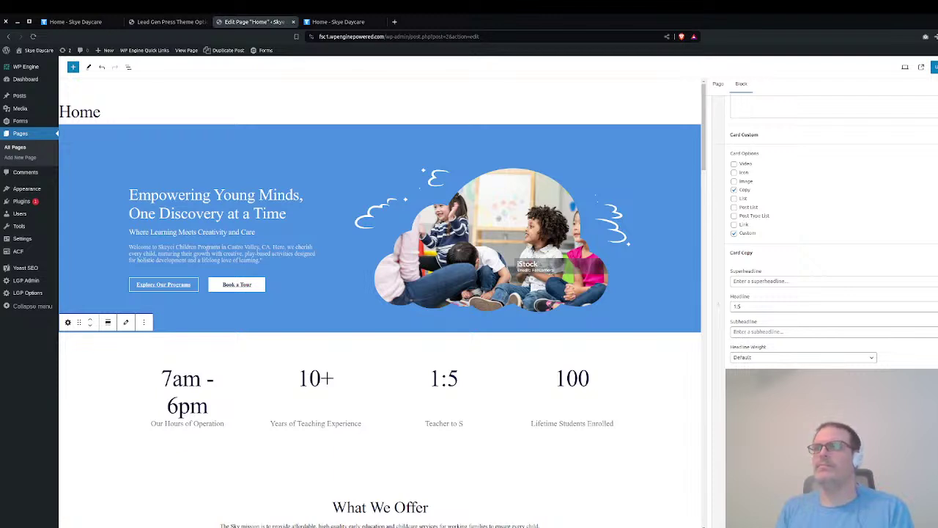
type("tudent Ratio")
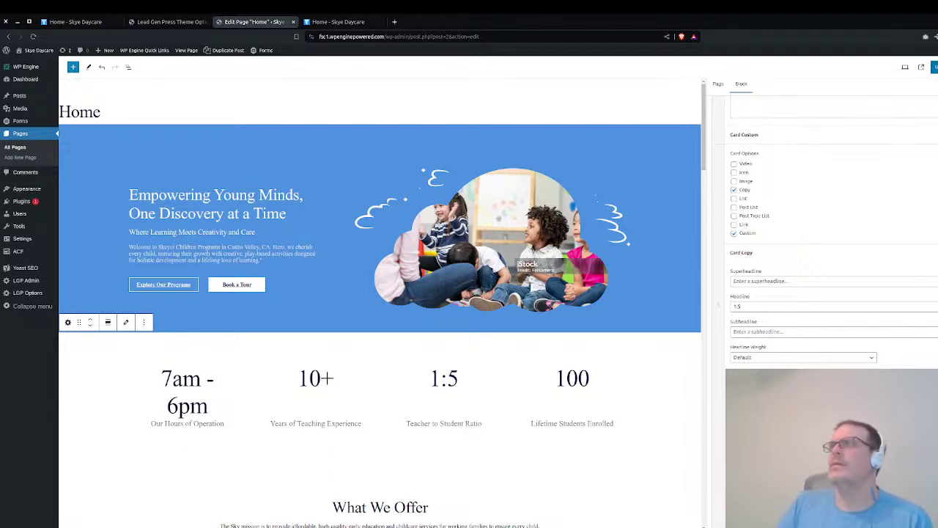
Reload the live home page and review how the edited statistics row looks below the hero
left_click(334, 21)
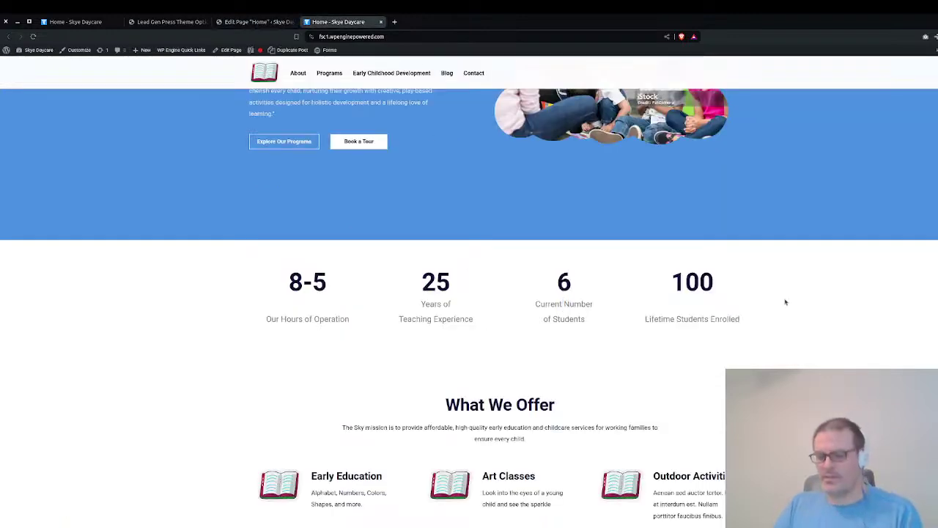
key("ctrl+r")
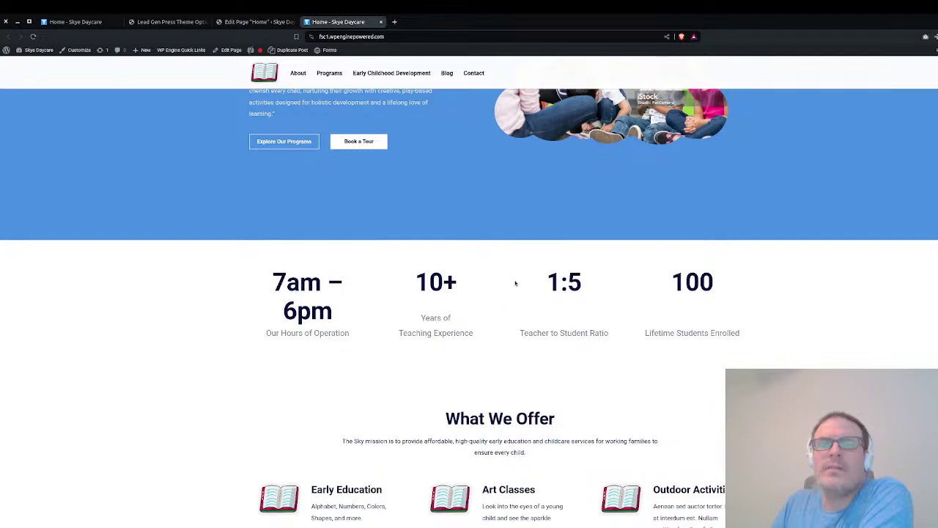
mouse_move(286, 61)
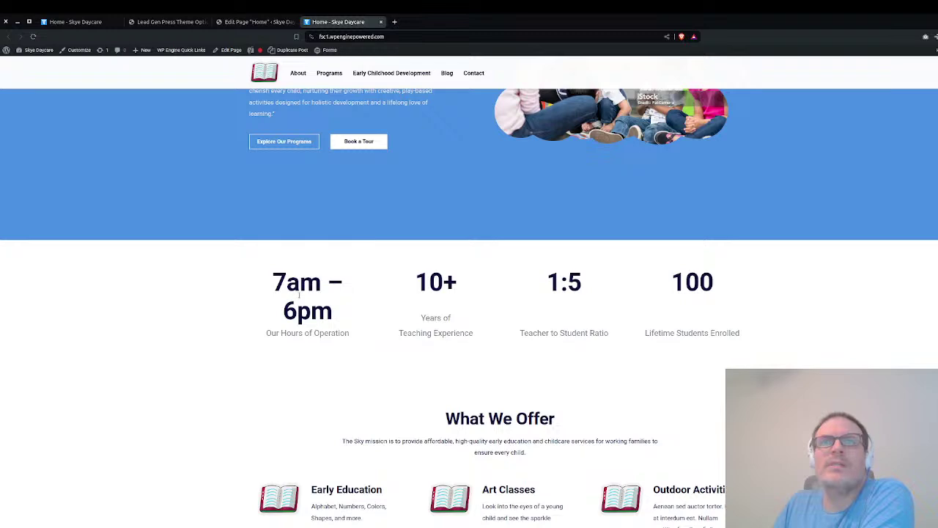
scroll(342, 320, "up", 2)
scroll(342, 377, "down", 1)
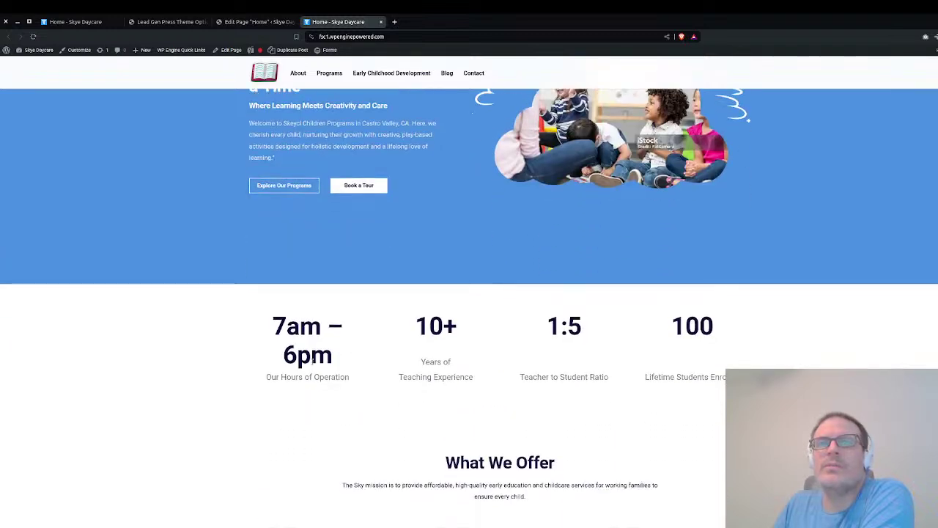
scroll(320, 354, "up", 2)
scroll(319, 354, "down", 2)
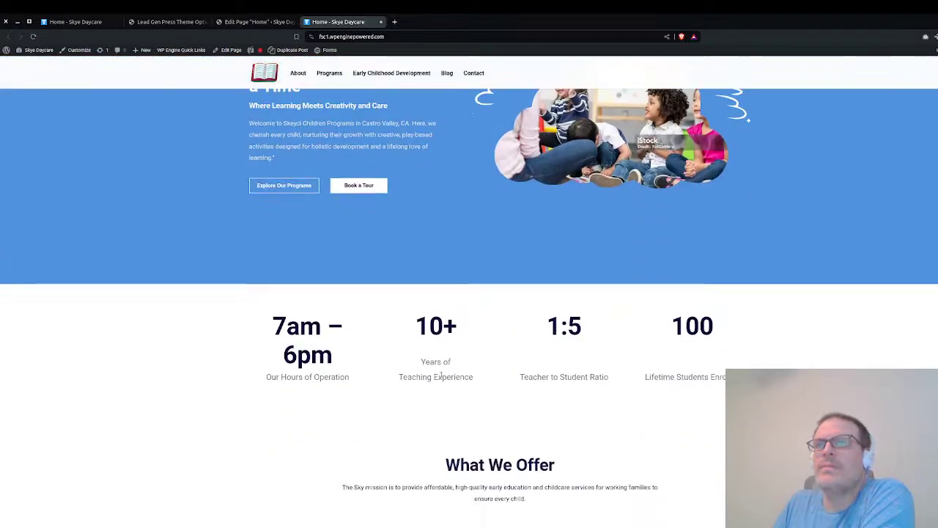
Switch to ChatGPT and copy "95% Parent Satisfaction Rate" from its suggested stats
left_click(253, 21)
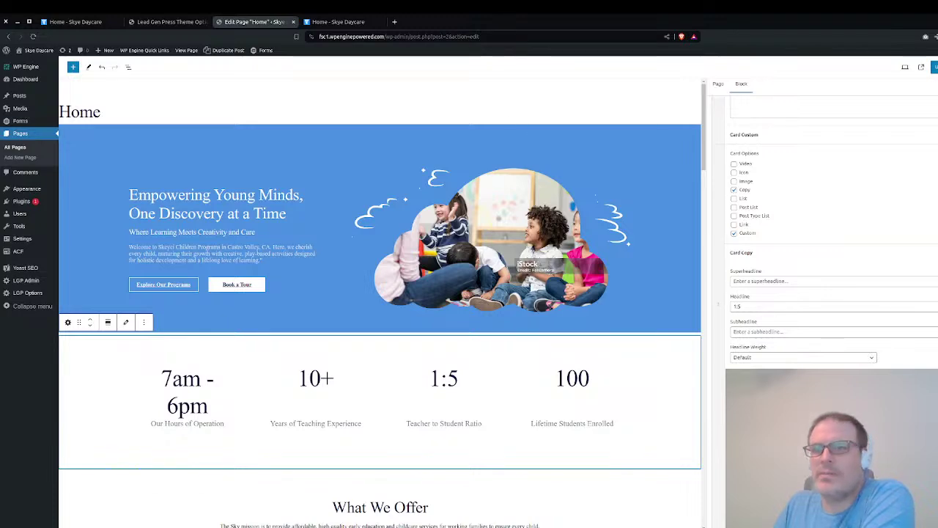
key("alt+Tab")
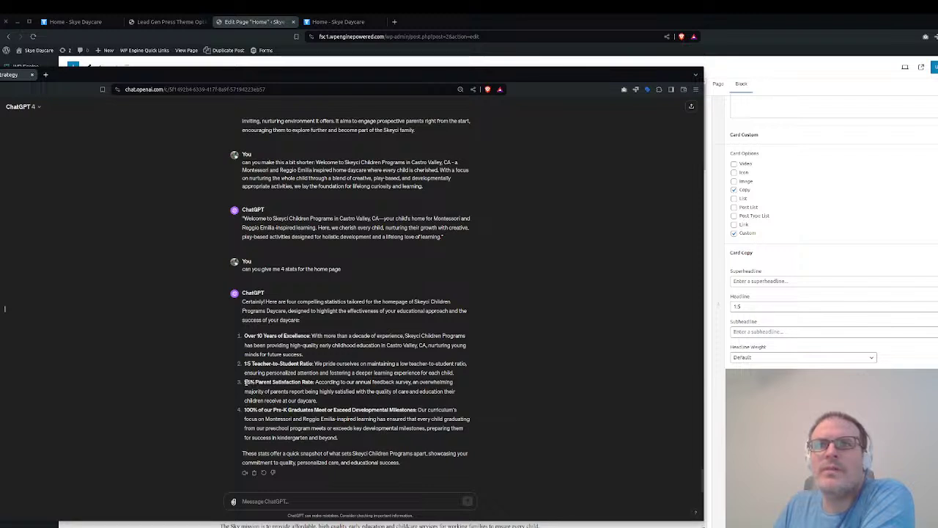
left_click_drag(244, 381, 314, 382)
key("ctrl+c")
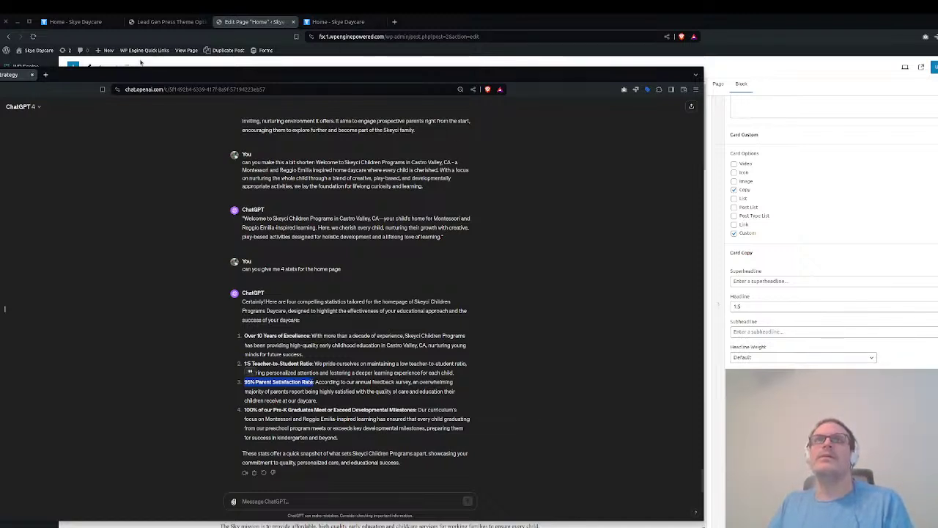
Back in the home page editor, paste the copied stat into the first card's headline and trim it to "95%"
left_click(222, 36)
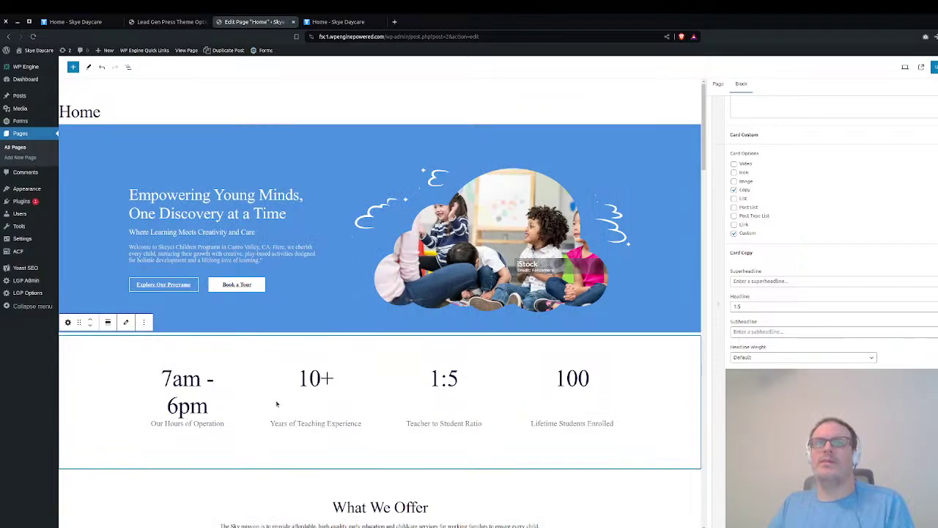
scroll(829, 352, "up", 6)
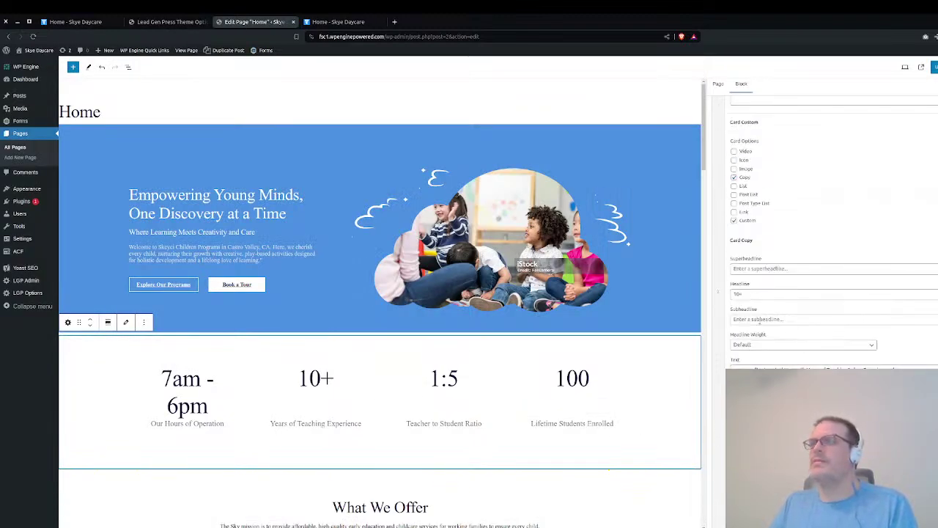
scroll(792, 312, "up", 5)
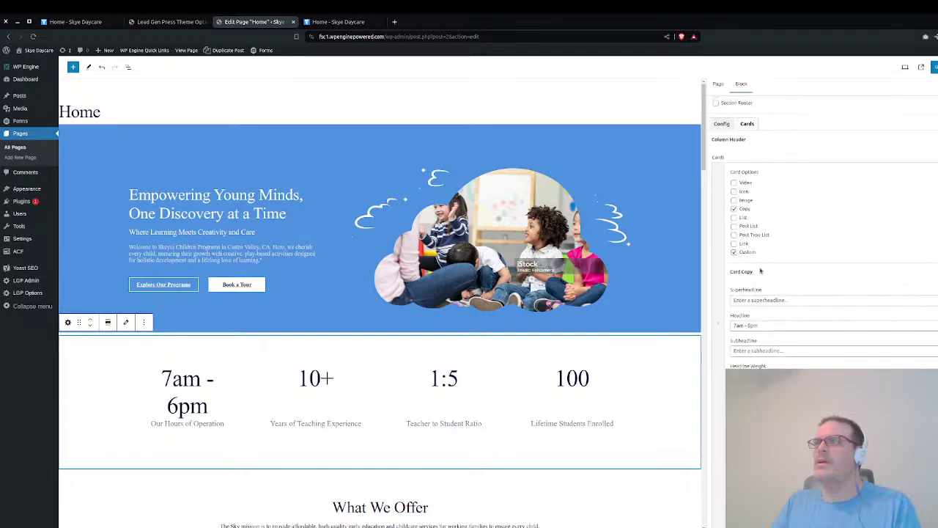
key("ctrl+a")
key("ctrl+v")
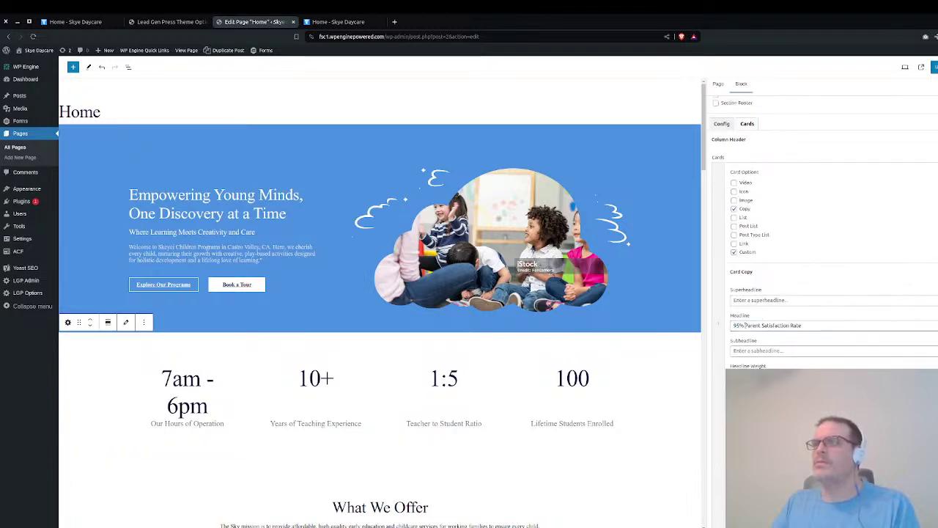
left_click_drag(746, 325, 891, 340)
key("BackSpace")
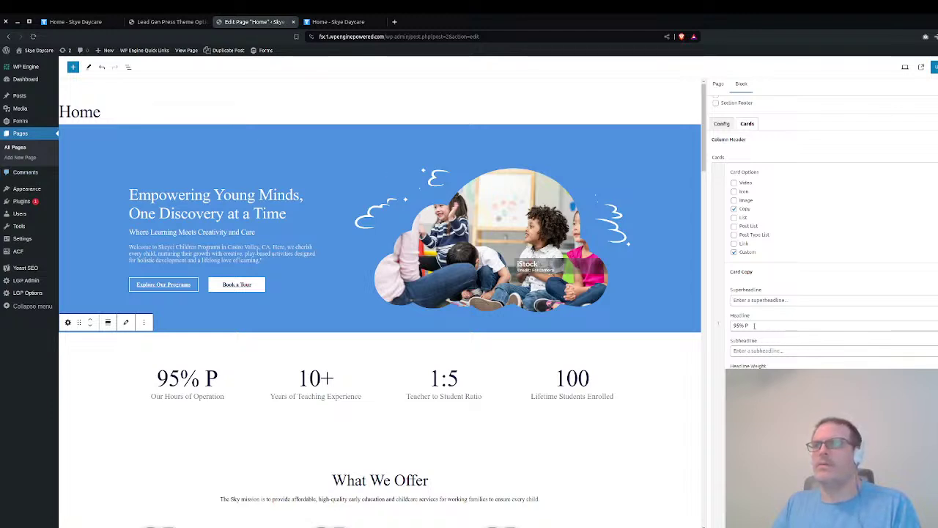
key("BackSpace")
key("BackSpace")
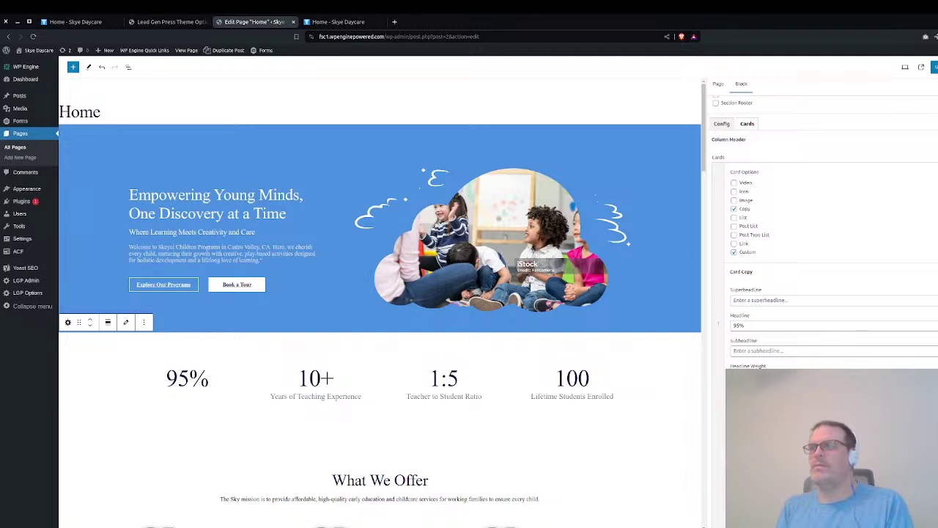
Complete the text under the 95% statistic as "Parent Satisfaction Rating", correcting the misspelled word "Satisfaction"
type("ent Sati")
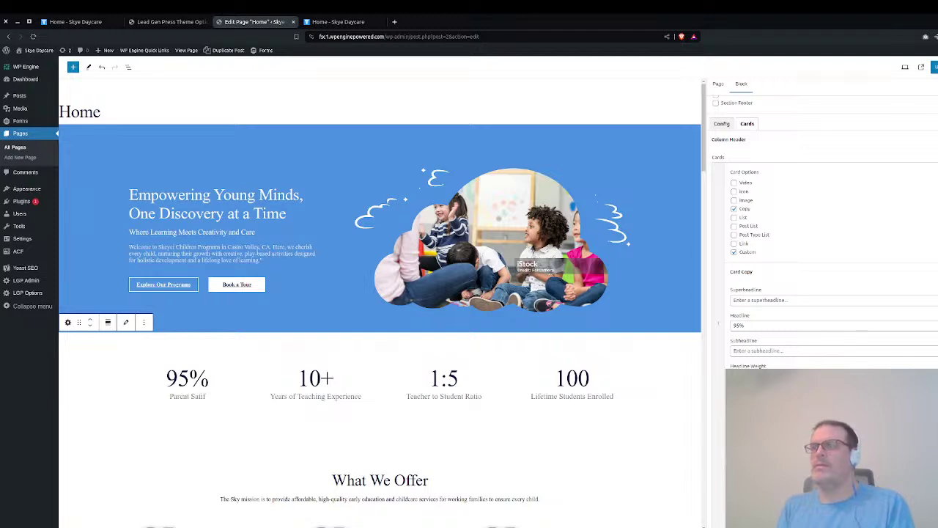
type("sfaction")
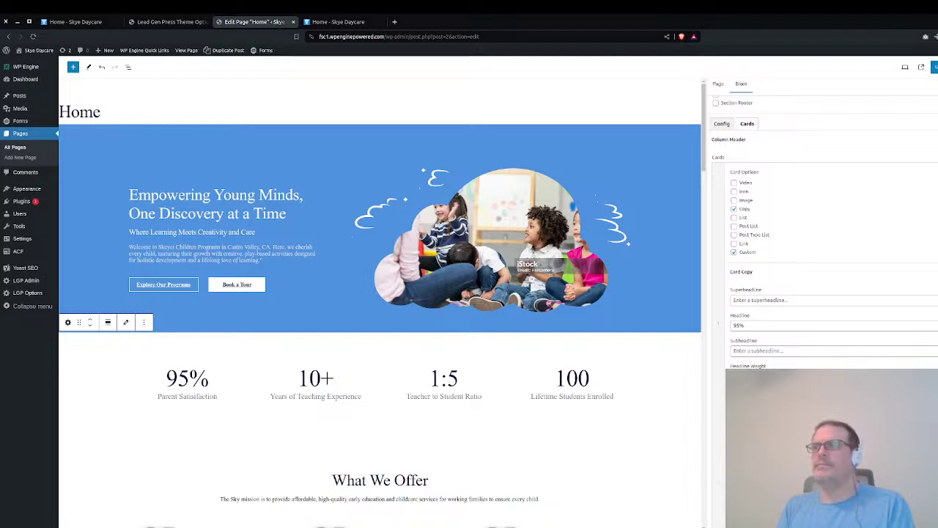
right_click(836, 258)
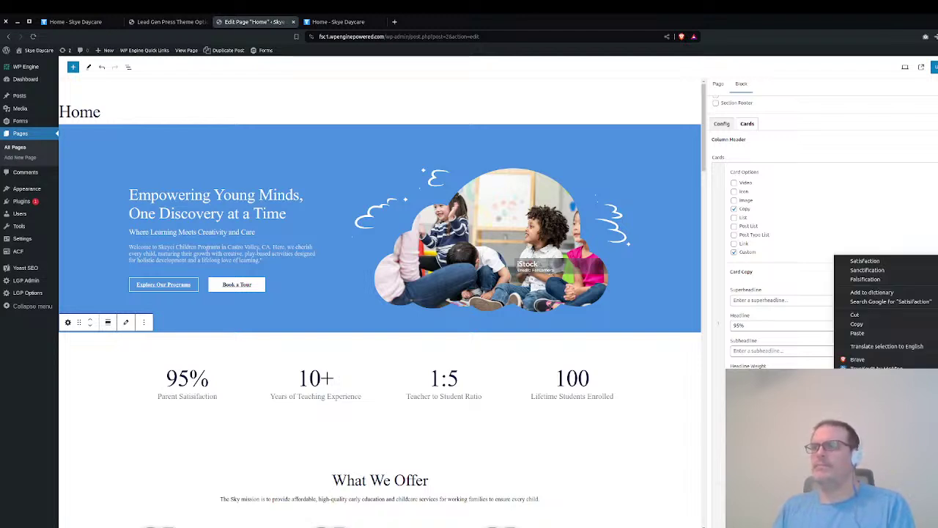
left_click(875, 261)
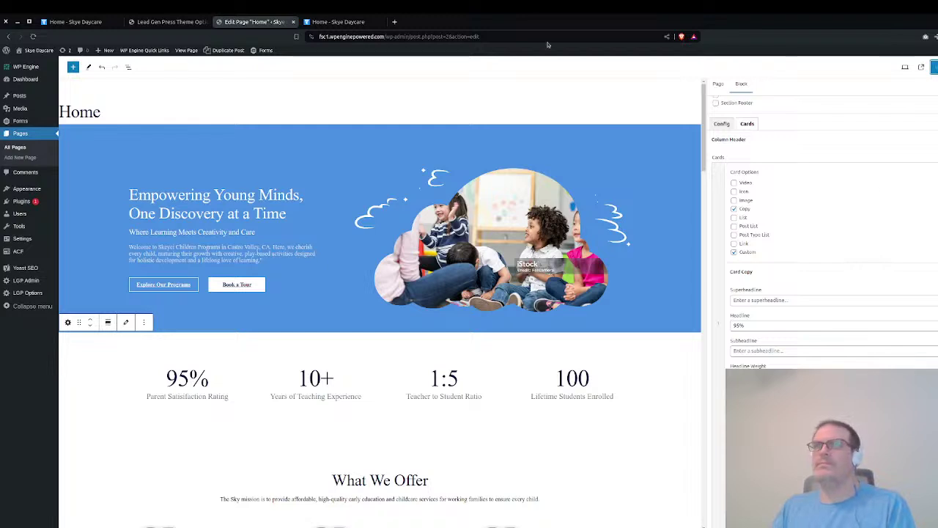
Reload the live home page and review how the statistics row displays with the new first statistic
left_click(337, 22)
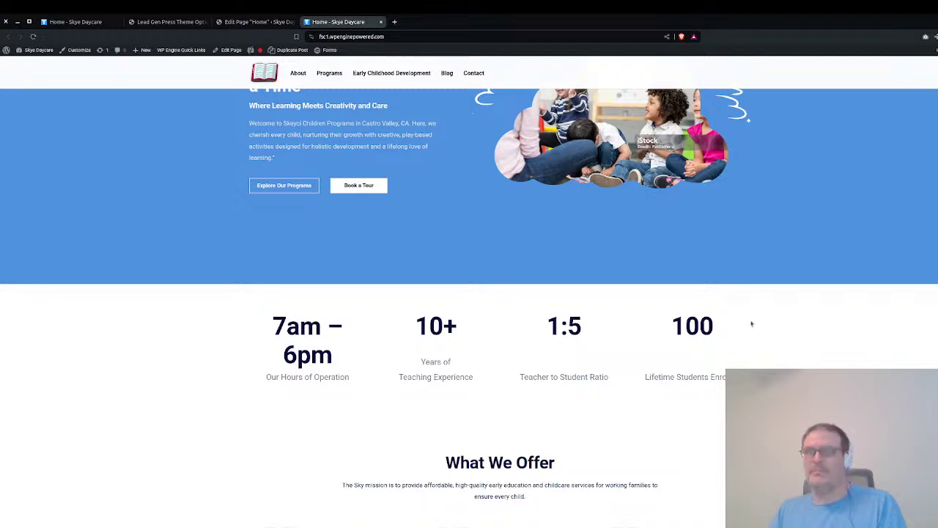
left_click(253, 21)
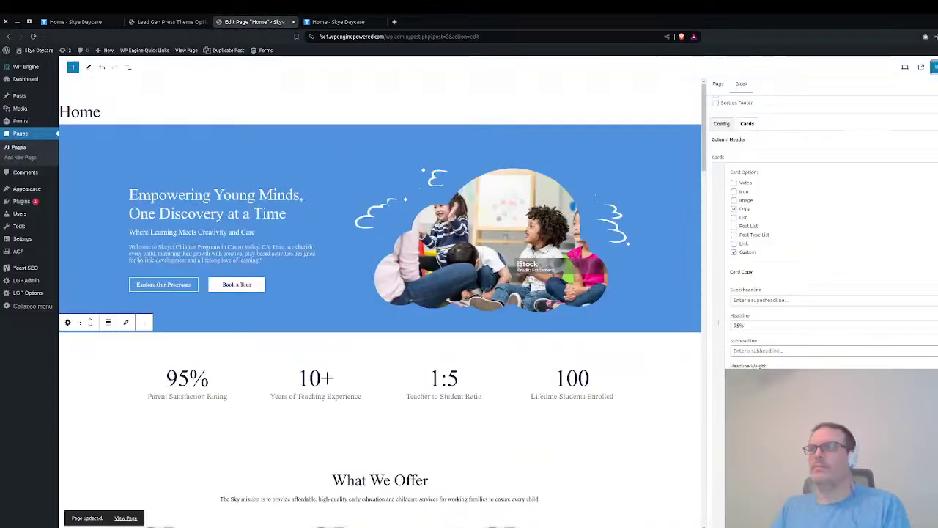
scroll(798, 269, "down", 2)
scroll(834, 220, "down", 2)
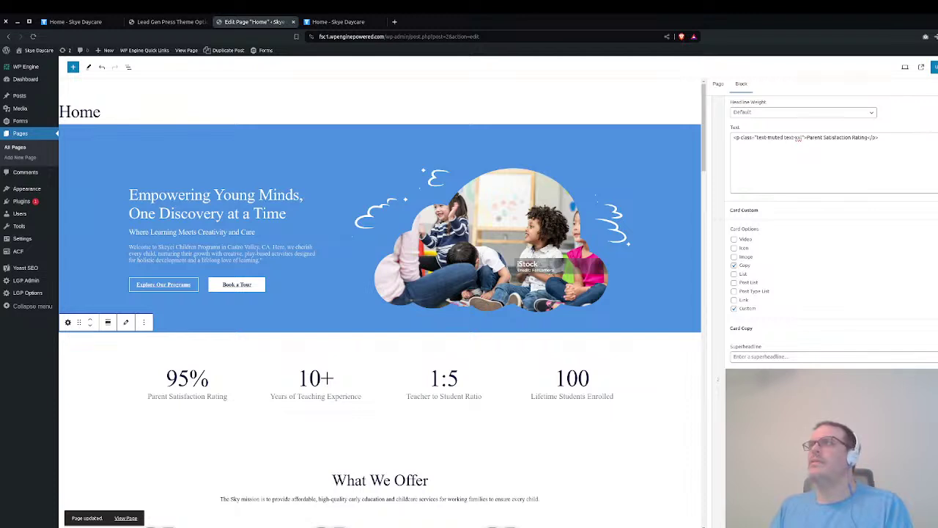
left_click(338, 21)
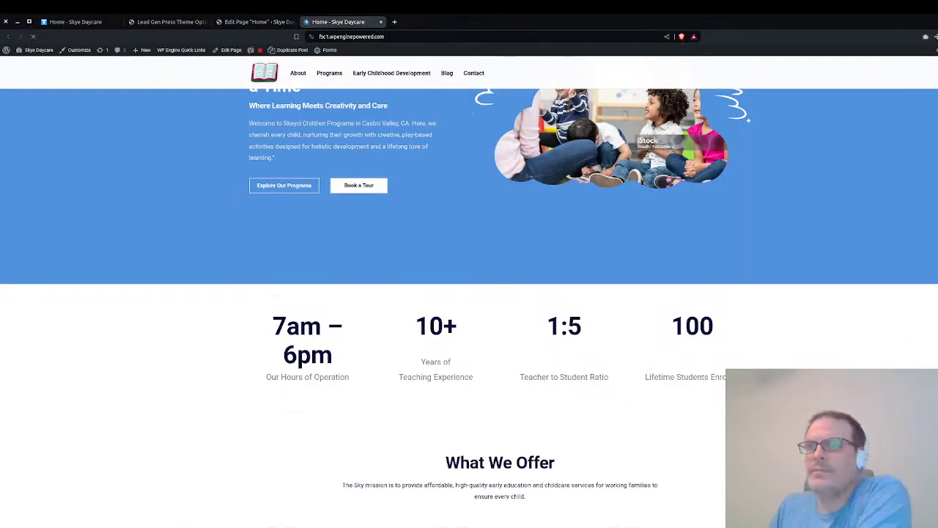
key("F5")
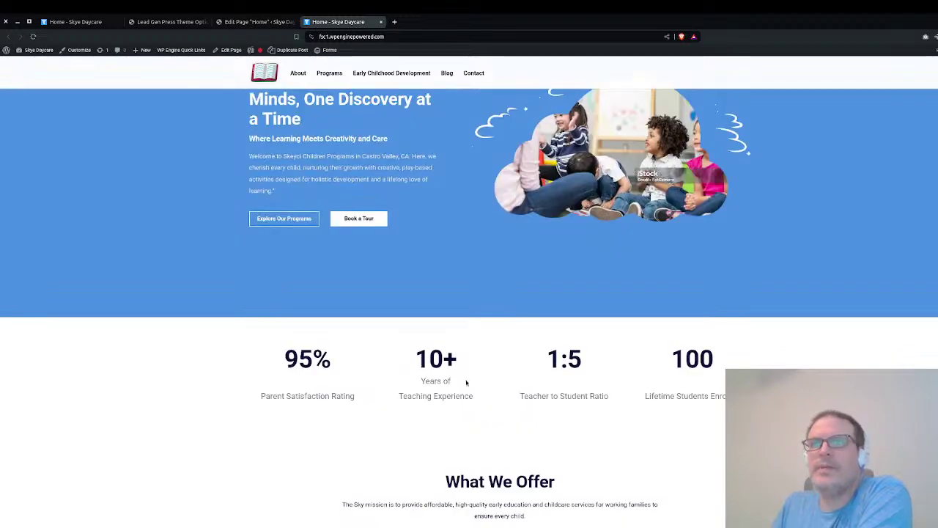
key("F5")
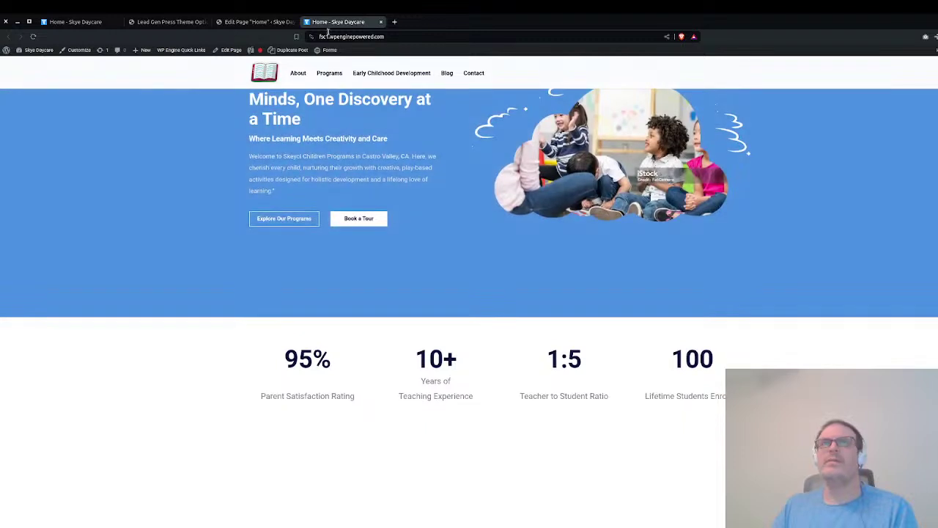
Back in the page editor, shorten the second statistic's text to "Years of Experience" and update the page
left_click(249, 21)
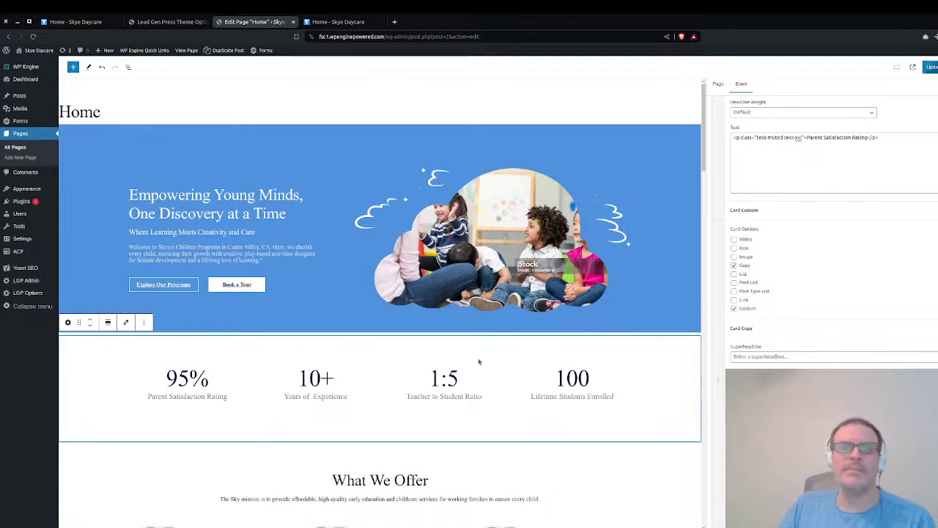
scroll(762, 305, "up", 5)
key("ctrl+s")
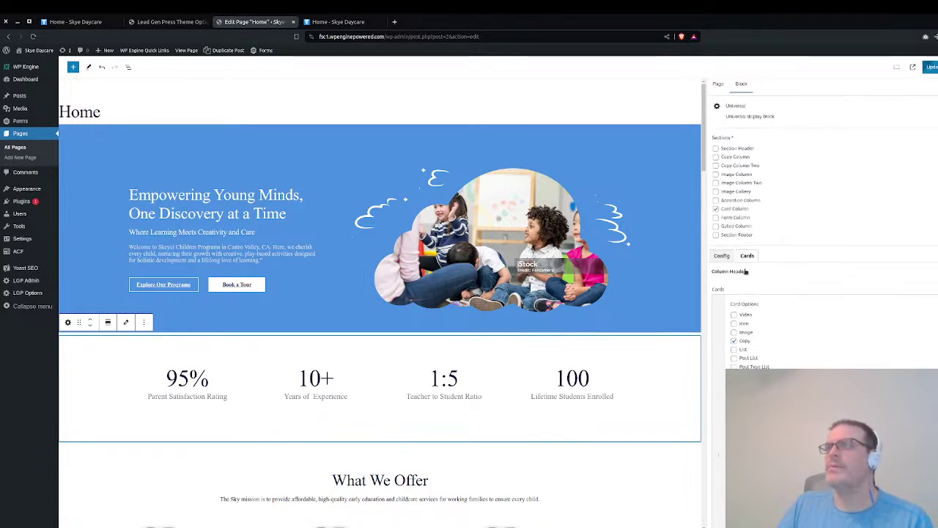
scroll(761, 306, "down", 5)
scroll(762, 330, "down", 5)
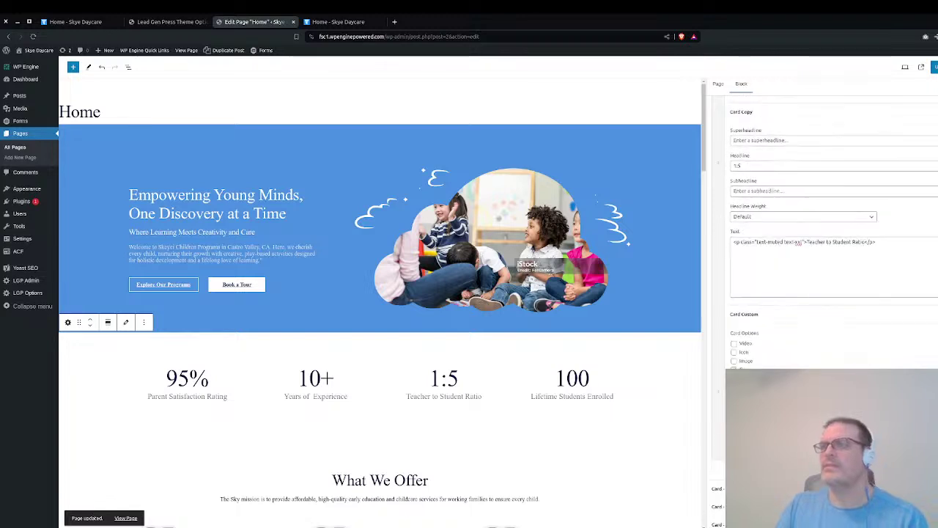
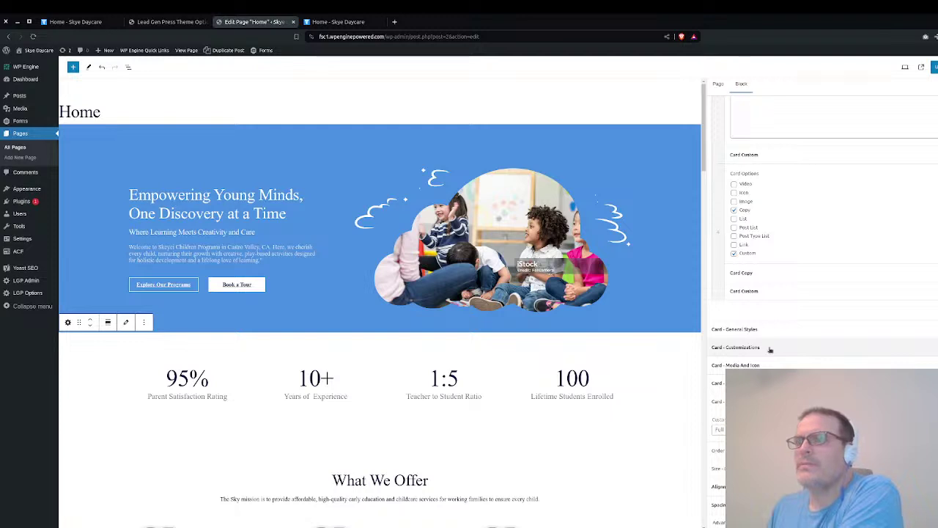
Narrow the browser window and open the Sky Daycare Figma file in a new tab
left_click(320, 22)
key("ctrl+t")
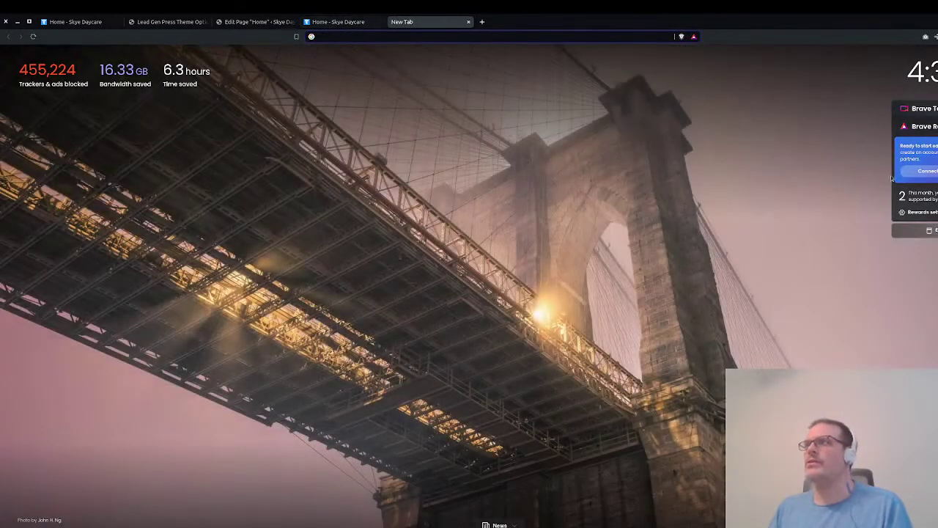
left_click_drag(937, 245, 721, 246)
type("cl")
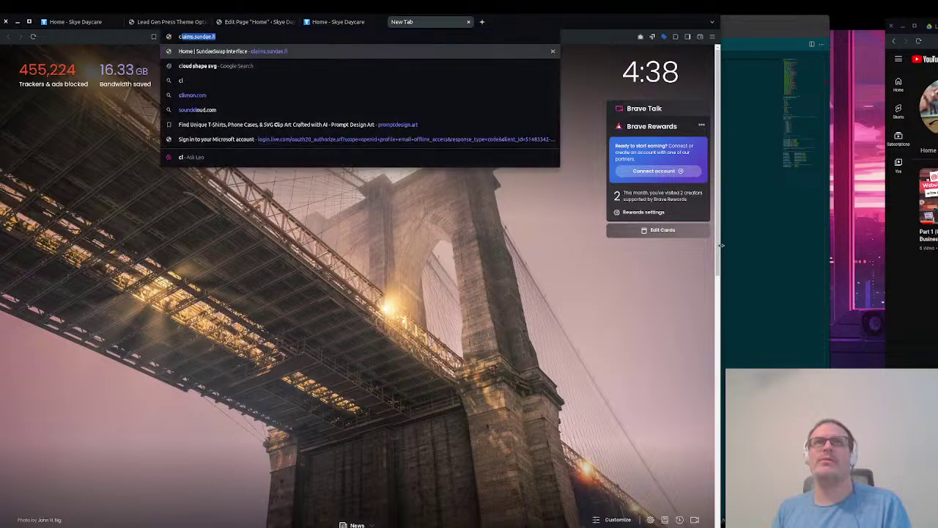
key("BackSpace")
key("BackSpace")
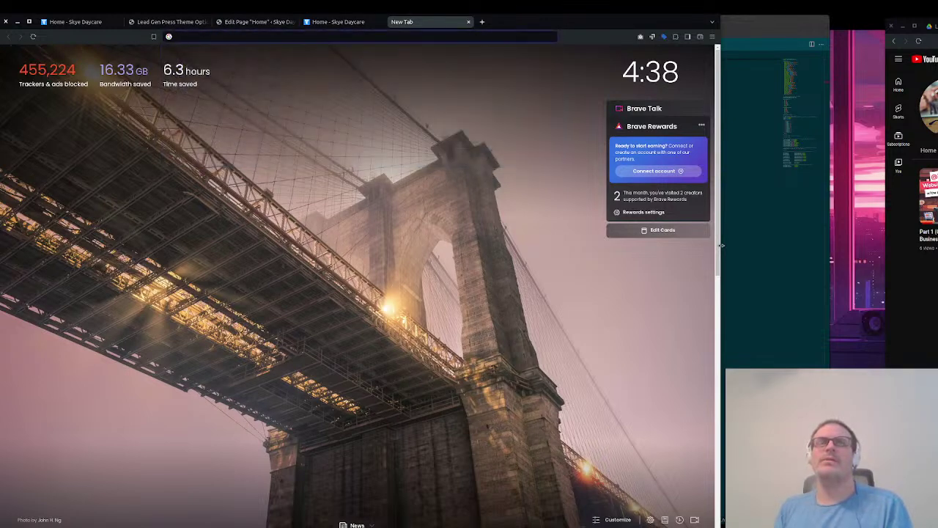
type("figma.com/redirect_home")
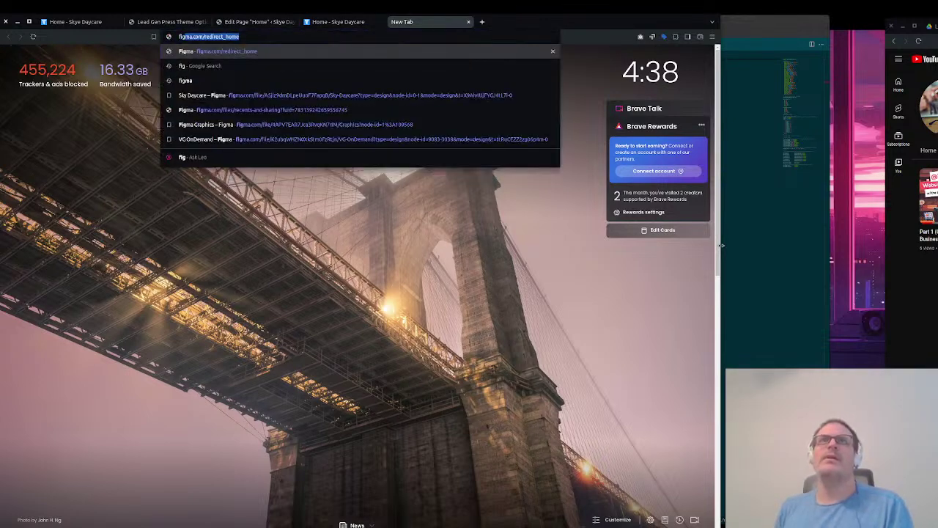
key("Down")
key("Down")
key("Down")
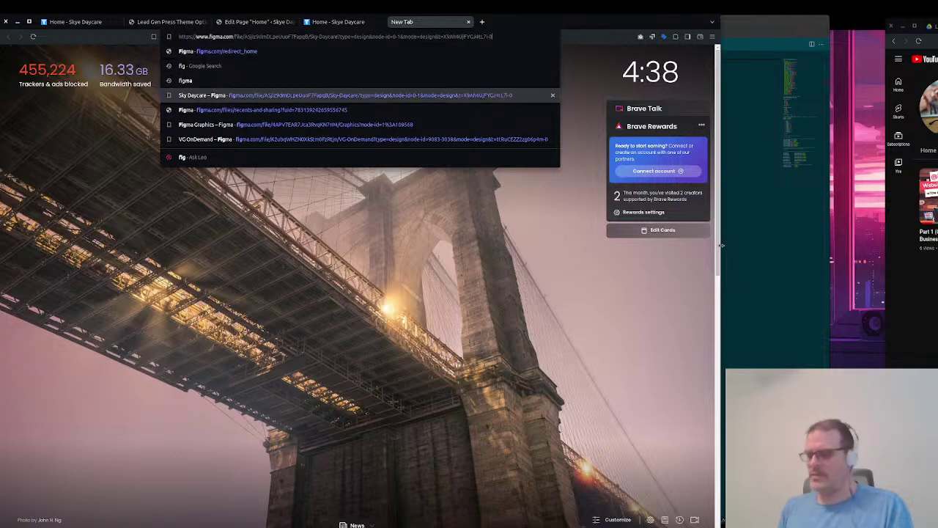
key("Return")
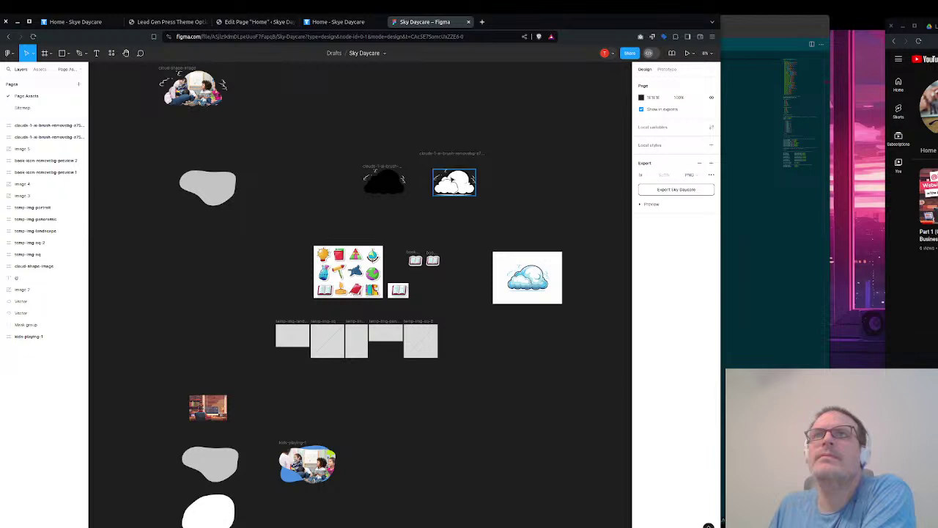
Duplicate the solid black cloud shape onto an empty canvas area above the cloud drawings and set the copy's fill to FFFFFF
scroll(473, 359, "down", 2)
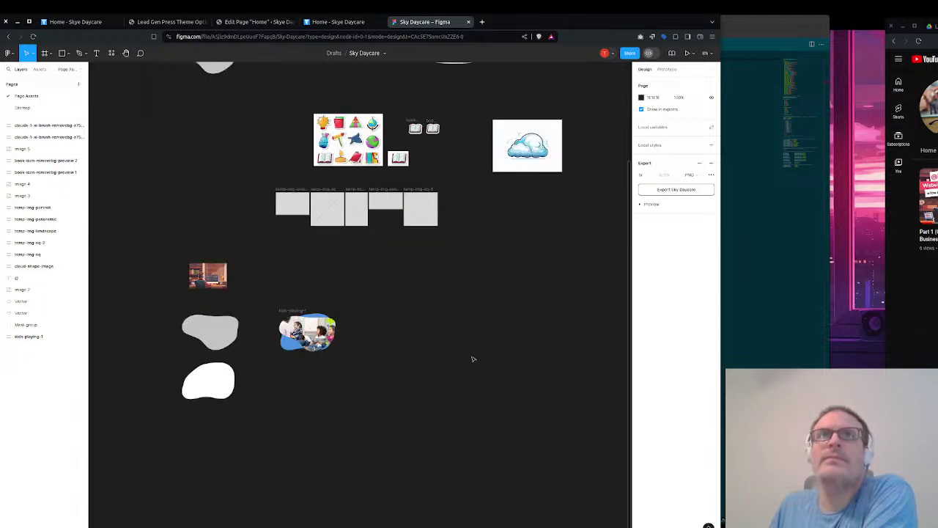
scroll(474, 360, "up", 3)
left_click(463, 229)
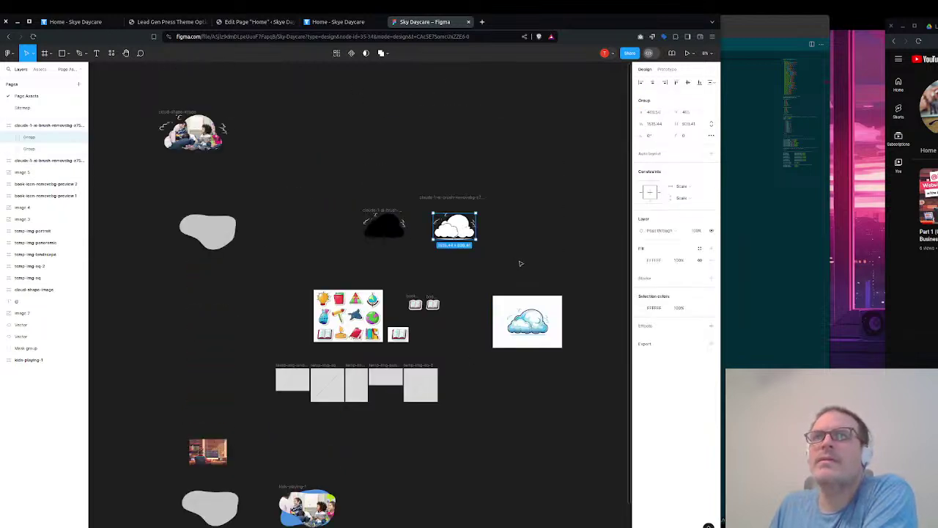
left_click(392, 227)
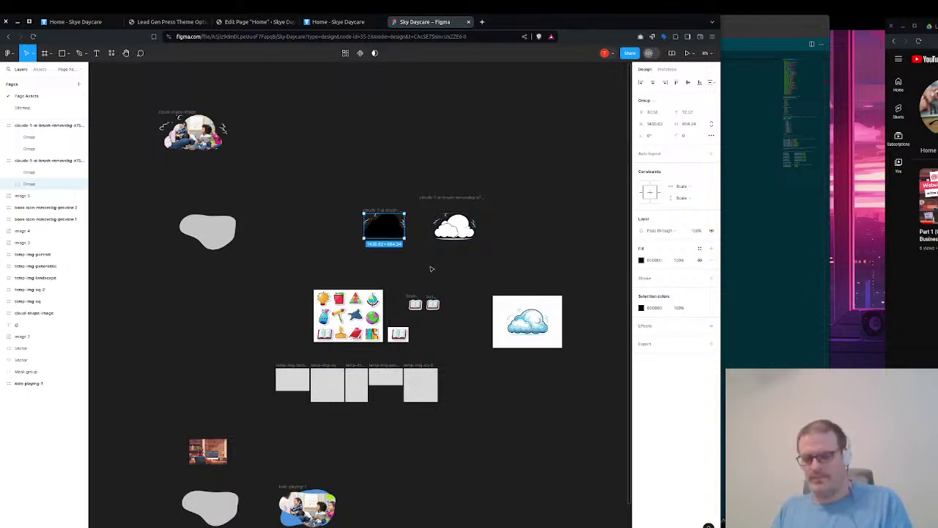
left_click_drag(391, 230, 491, 150)
left_click(654, 213)
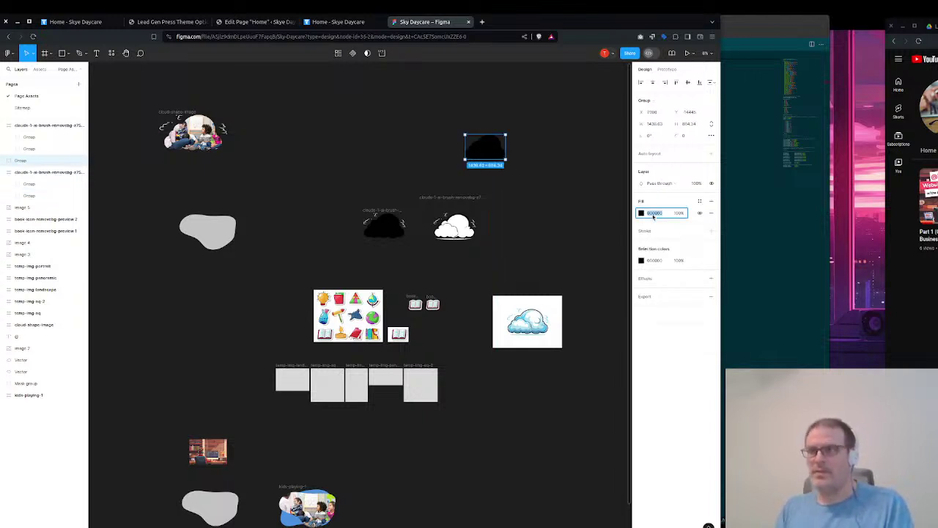
type("ffffff")
key("Tab")
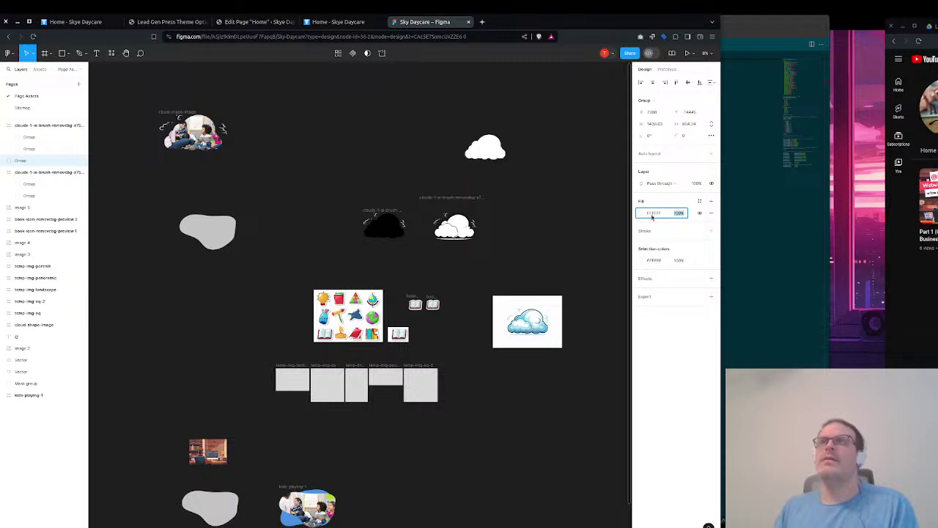
Export the white cloud as a PNG at 0.5x scale, saving it to the Desktop as cloud-bg.png
left_click(644, 297)
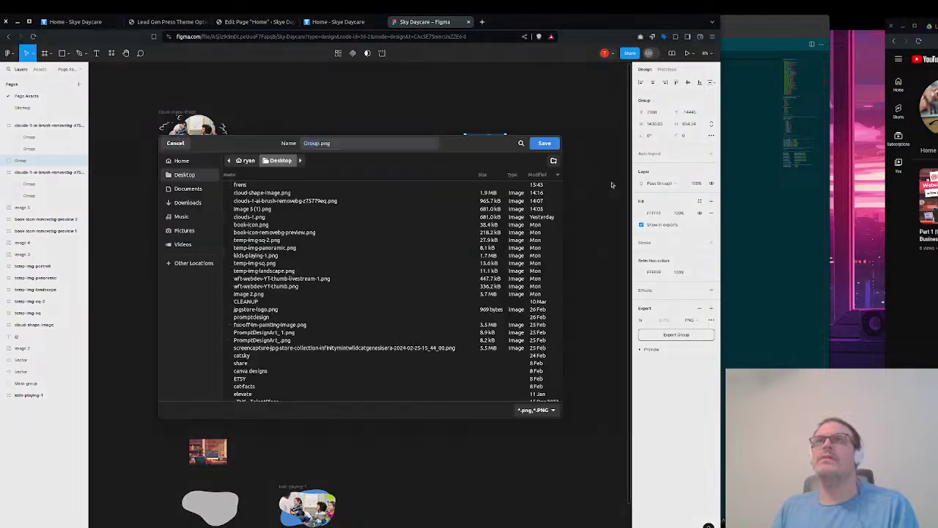
left_click(175, 143)
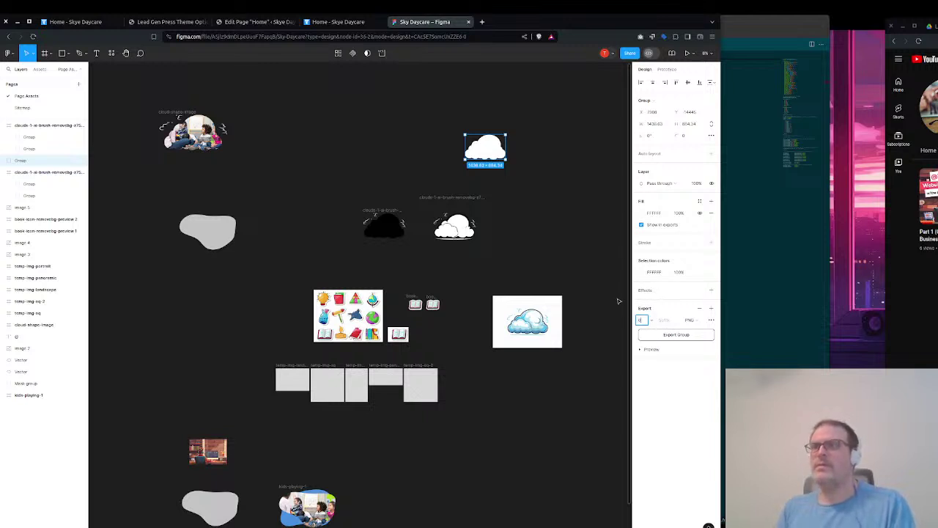
type("0.5")
key("Tab")
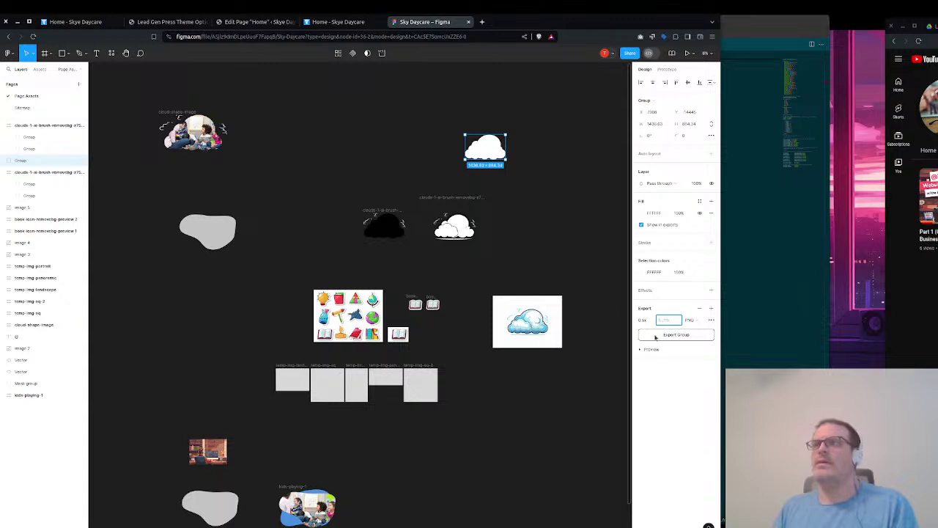
left_click(656, 336)
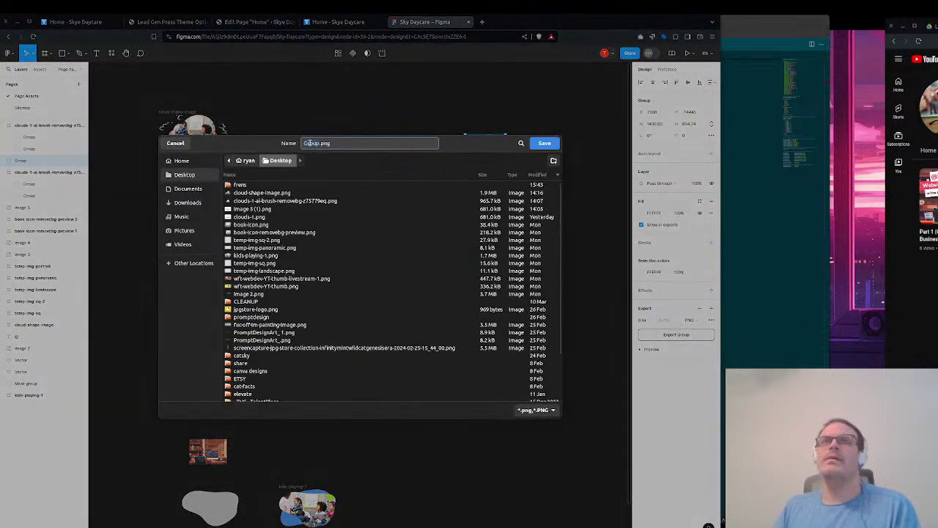
type("clou")
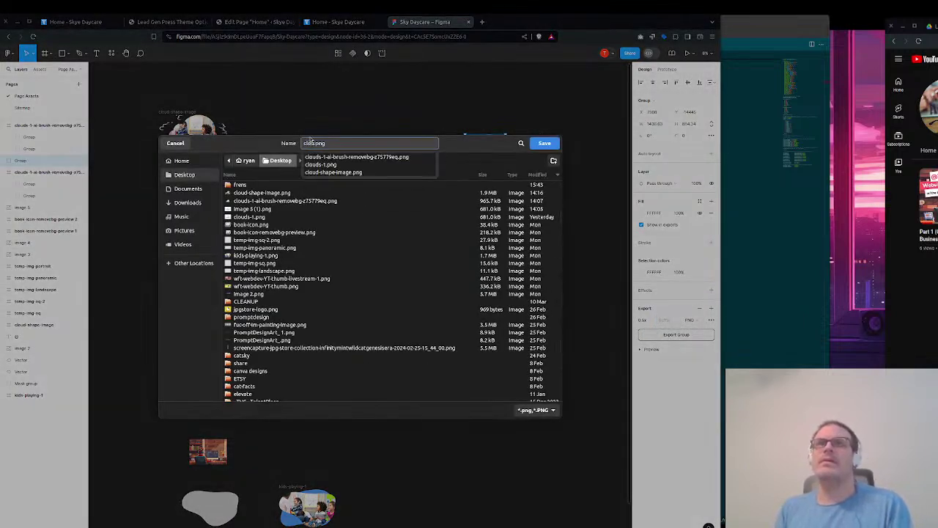
type("d-bg")
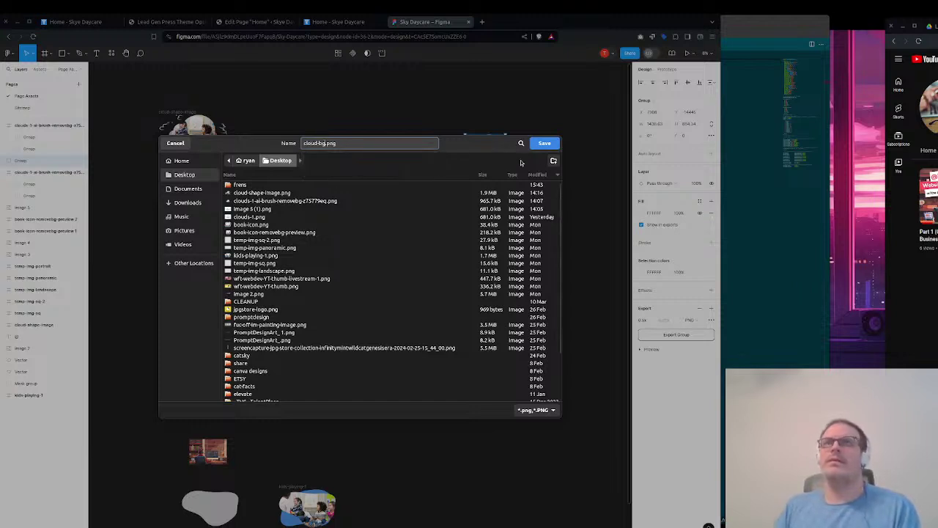
left_click(545, 143)
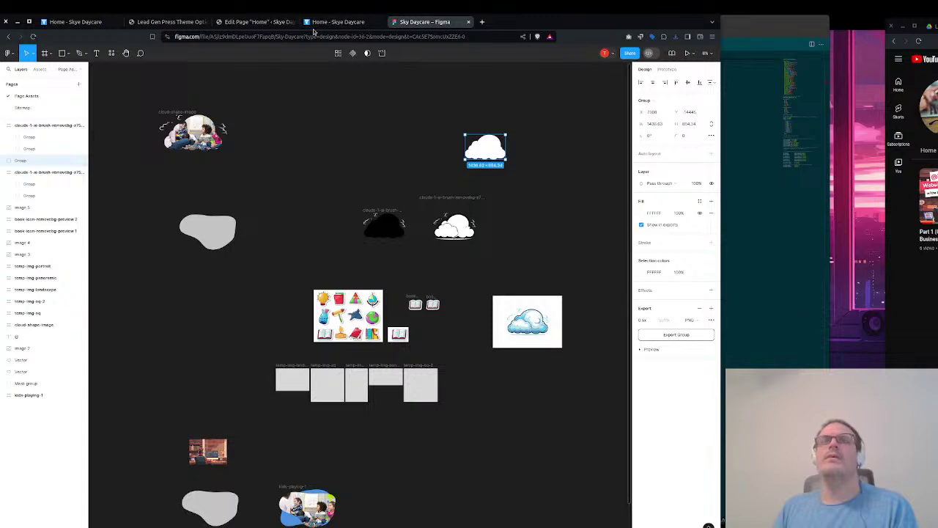
Back in the page editor, upload cloud-bg.png from the Desktop and set it as the statistics cards' background image
left_click(242, 21)
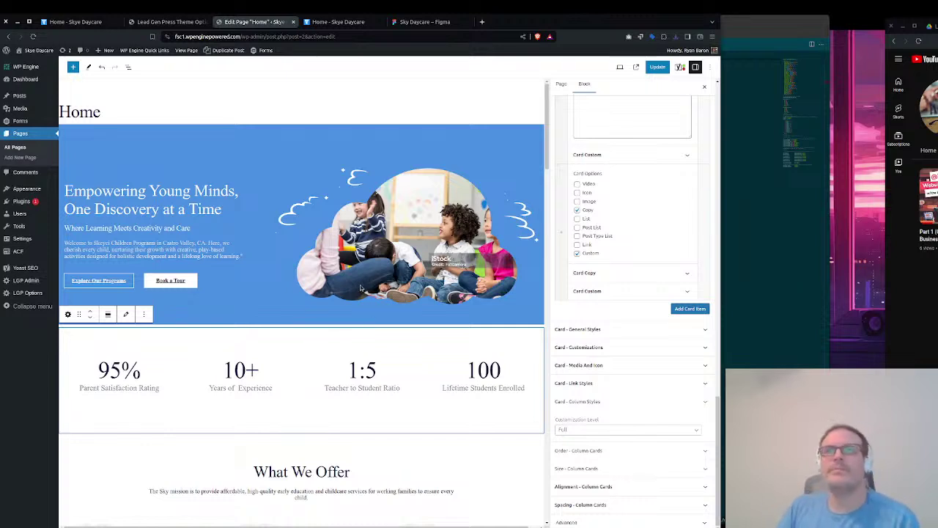
left_click(608, 350)
scroll(643, 400, "down", 2)
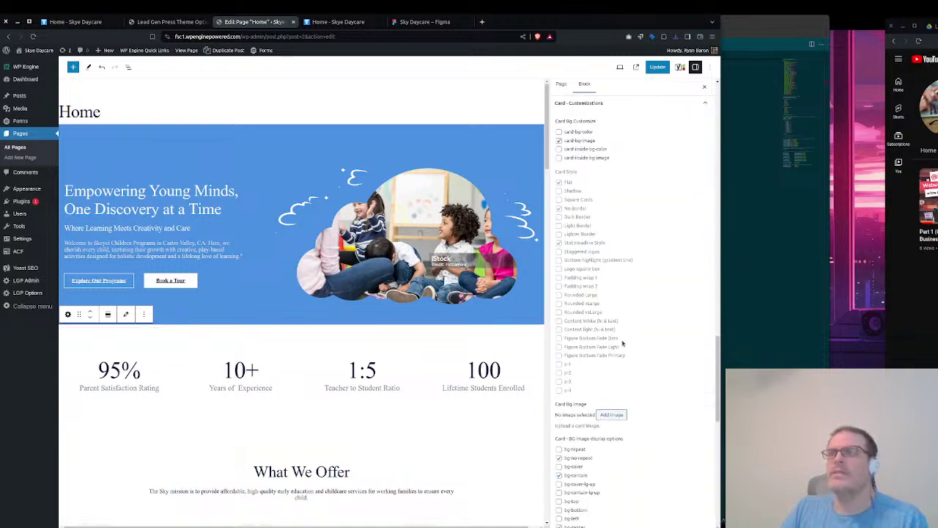
left_click(610, 350)
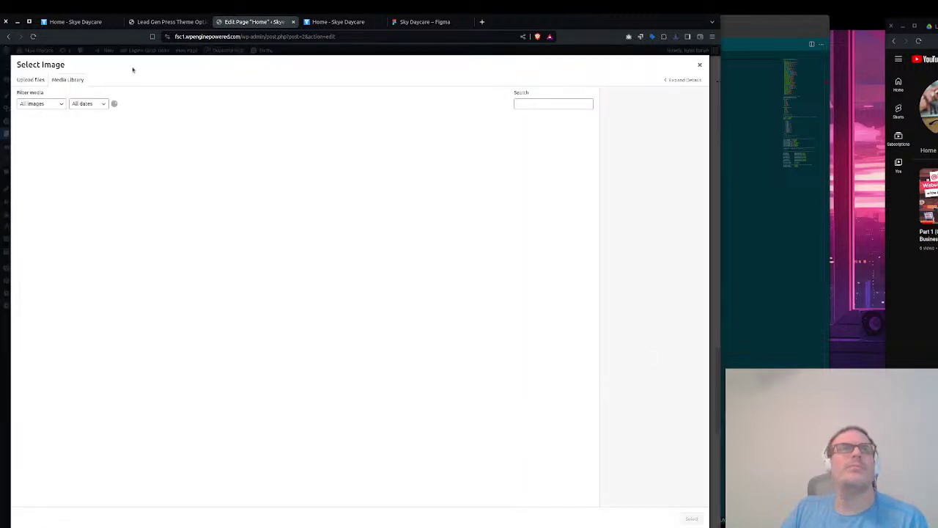
left_click(29, 80)
left_click(359, 252)
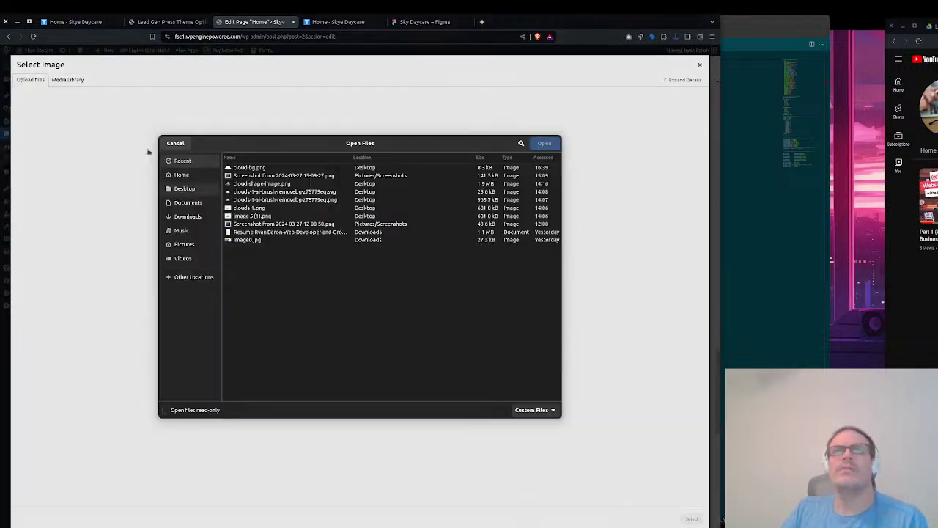
double_click(252, 167)
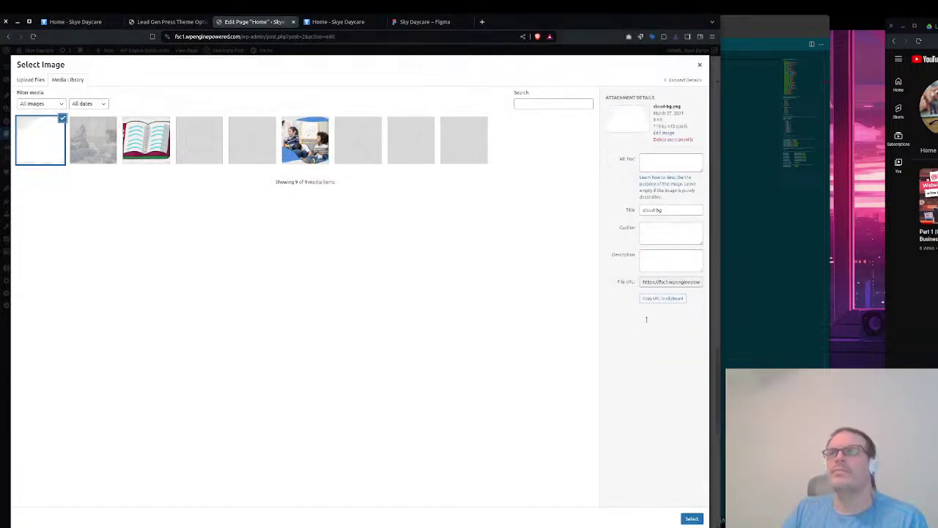
left_click(692, 518)
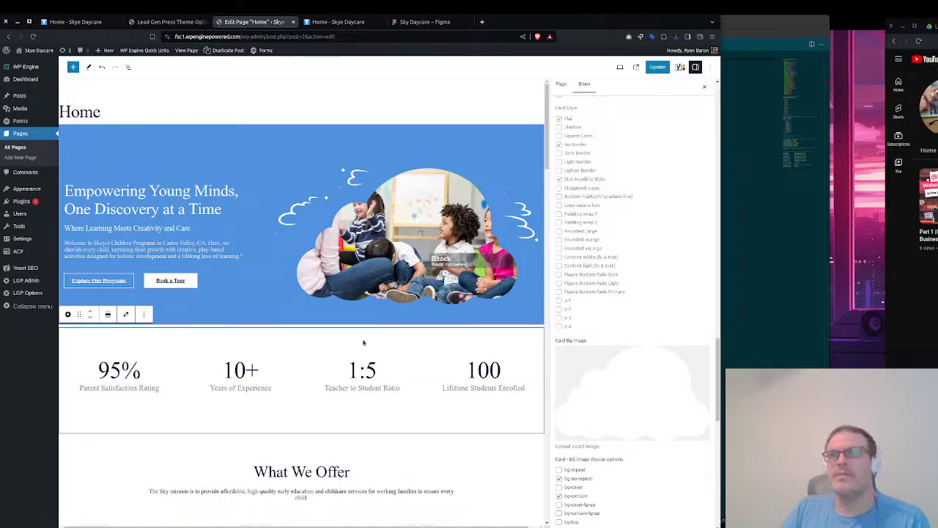
Set the statistics section's background to Primary in its configuration settings
scroll(572, 319, "up", 10)
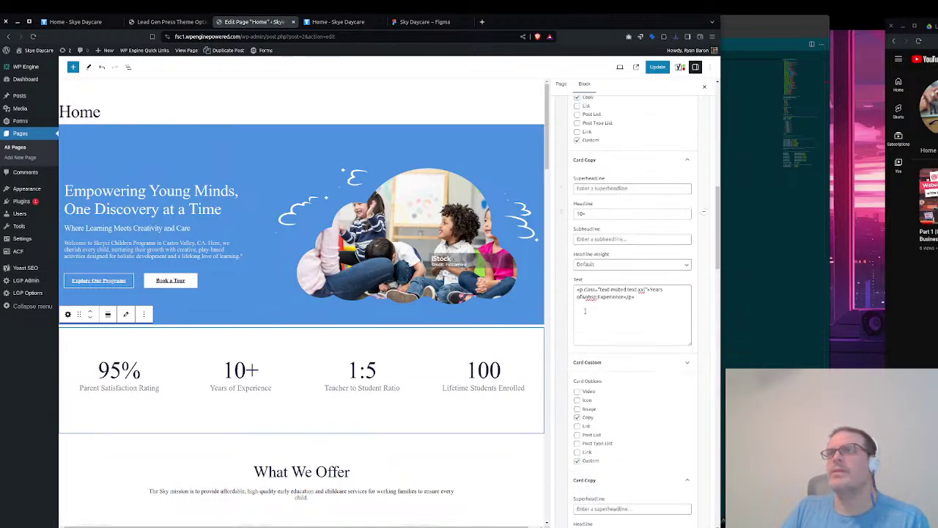
left_click(564, 204)
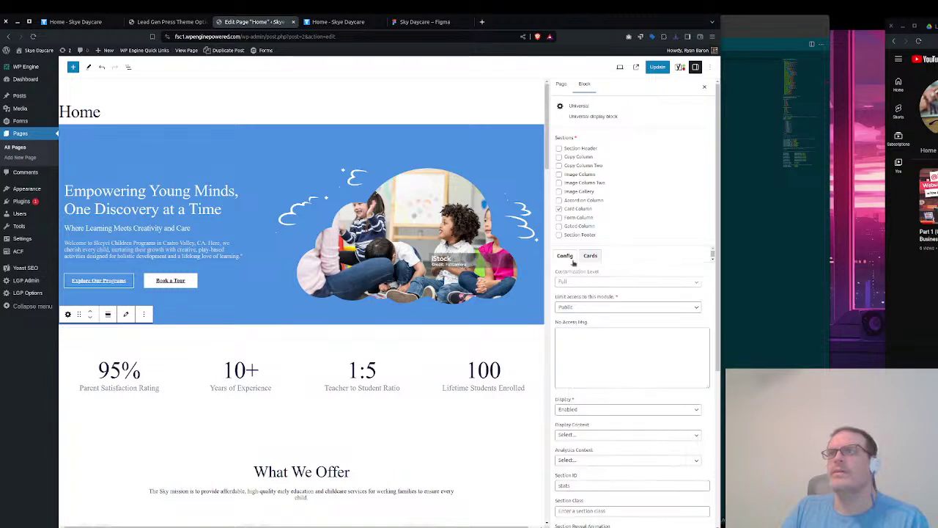
scroll(611, 359, "up", 1)
scroll(612, 362, "down", 5)
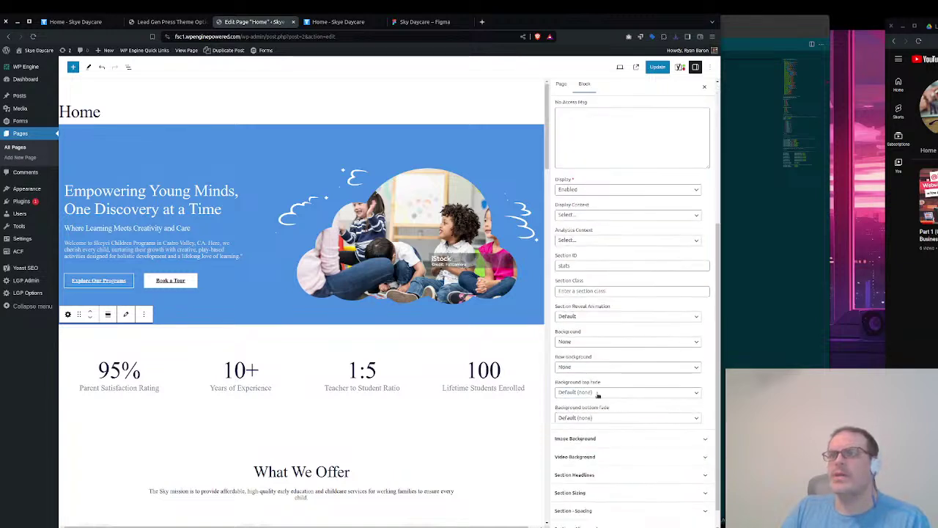
left_click(597, 344)
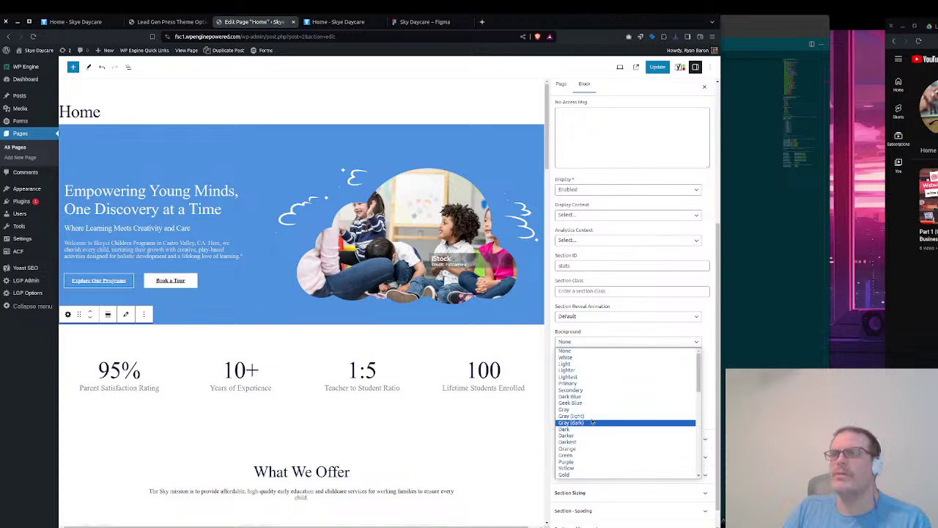
left_click(569, 384)
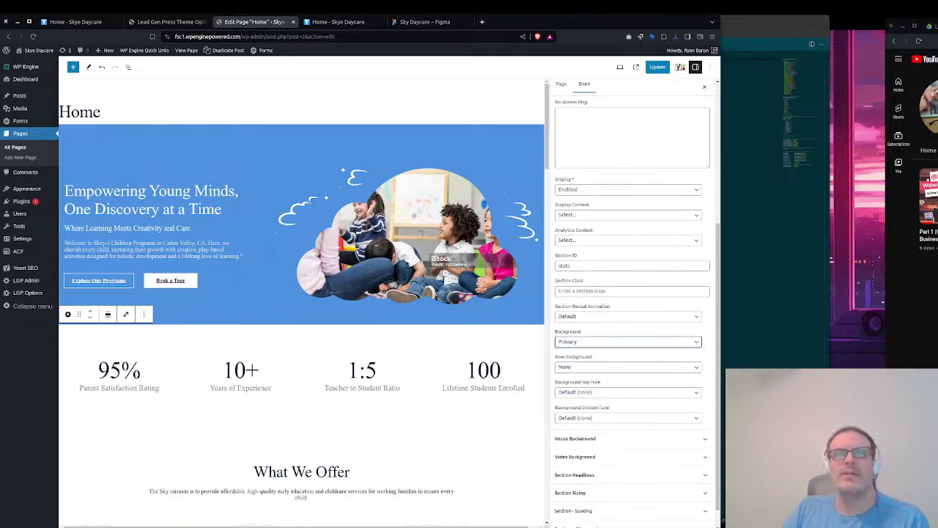
Enable card-bg-color in the statistics block's card customizations and set the card background color to Transparent
scroll(628, 383, "down", 1)
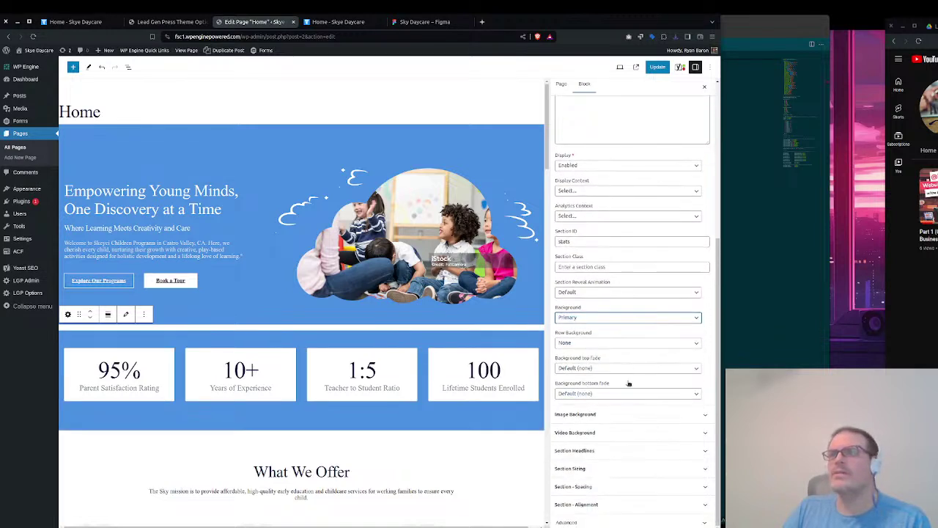
scroll(628, 383, "down", 5)
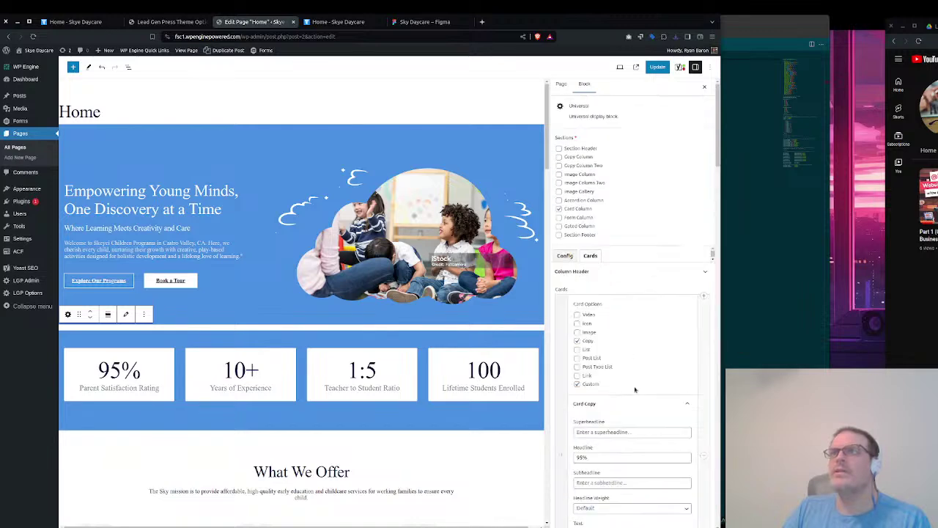
scroll(618, 380, "down", 2)
scroll(618, 381, "down", 10)
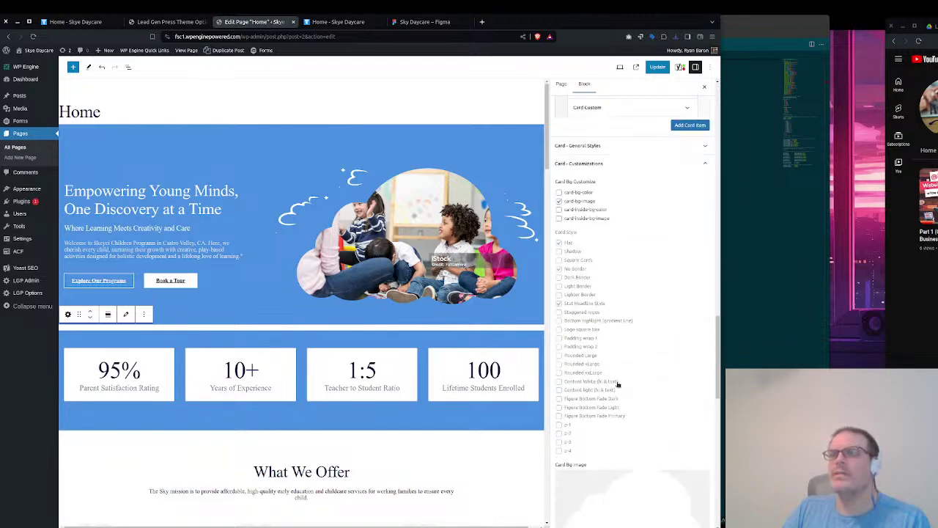
scroll(624, 321, "up", 5)
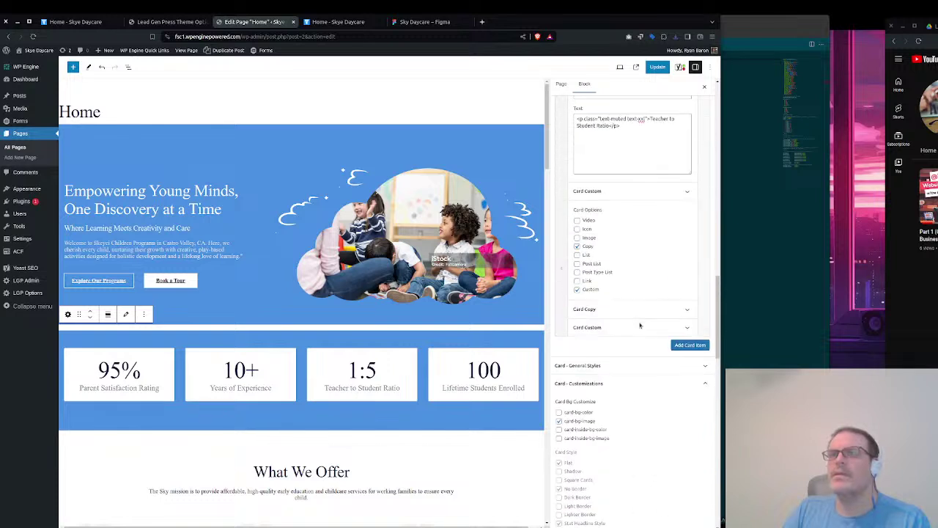
scroll(624, 324, "down", 4)
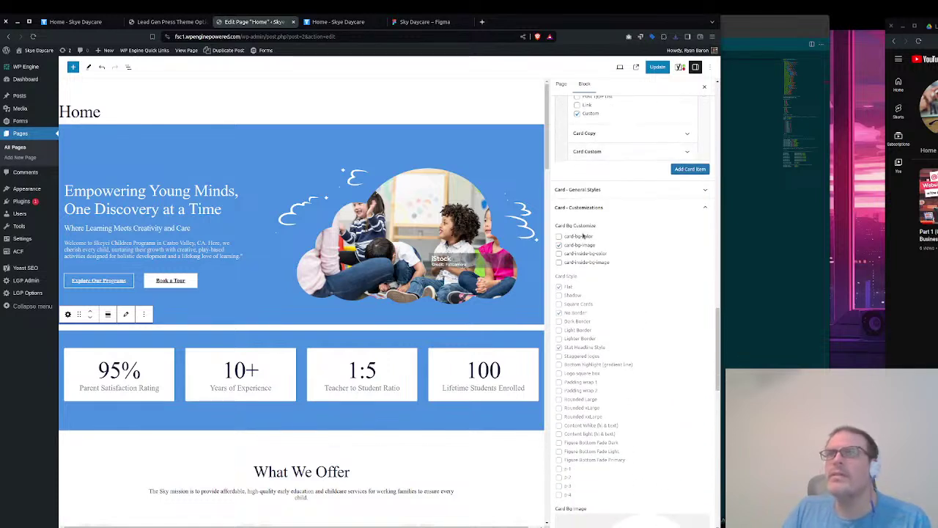
scroll(618, 318, "up", 3)
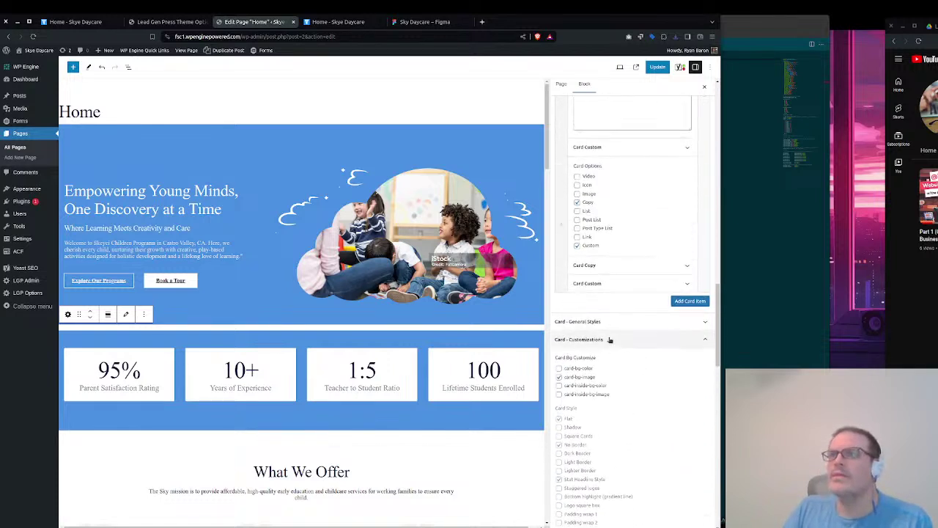
scroll(633, 347, "down", 8)
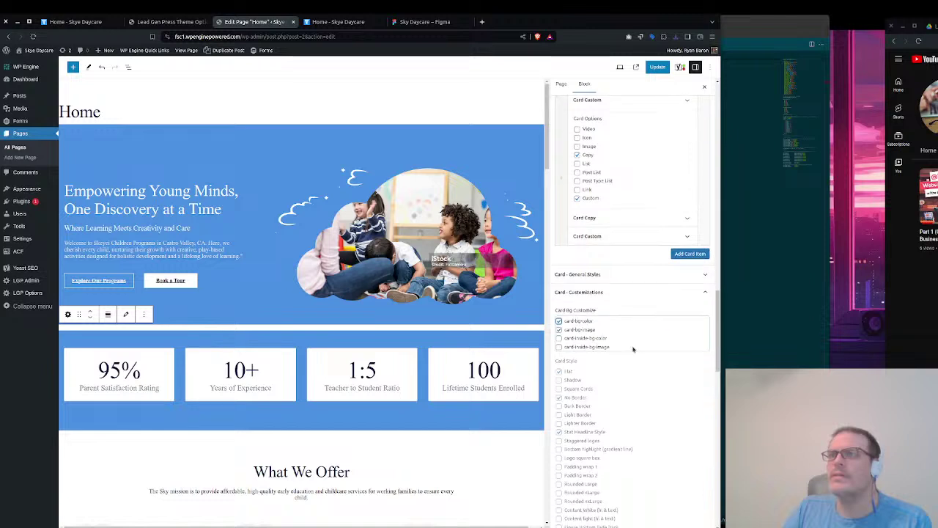
scroll(627, 334, "down", 1)
scroll(596, 275, "up", 2)
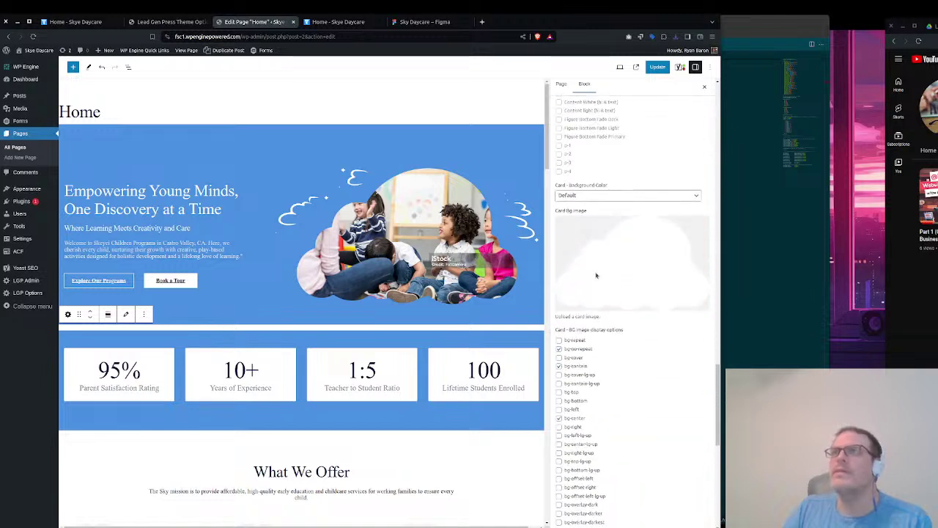
left_click(596, 212)
left_click(592, 226)
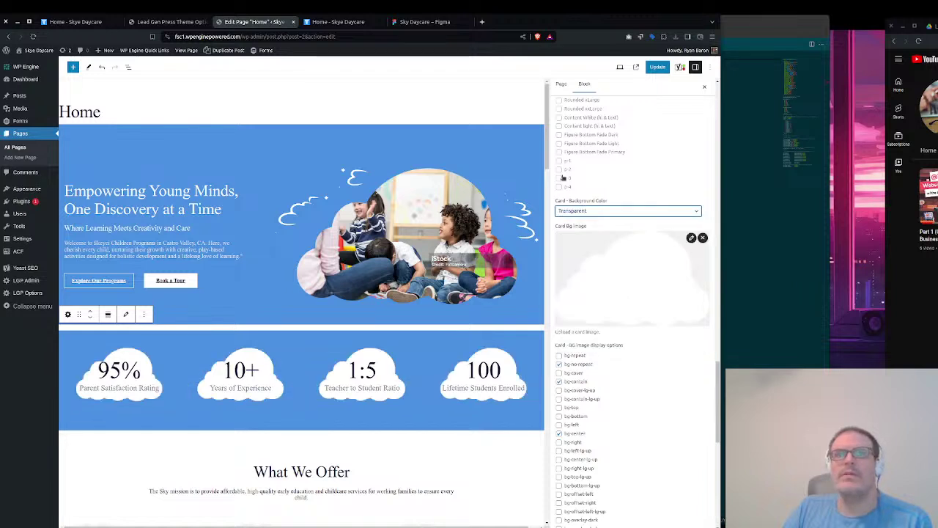
Update the page and reload the live home page to check the cloud-shaped statistics cards
left_click(657, 67)
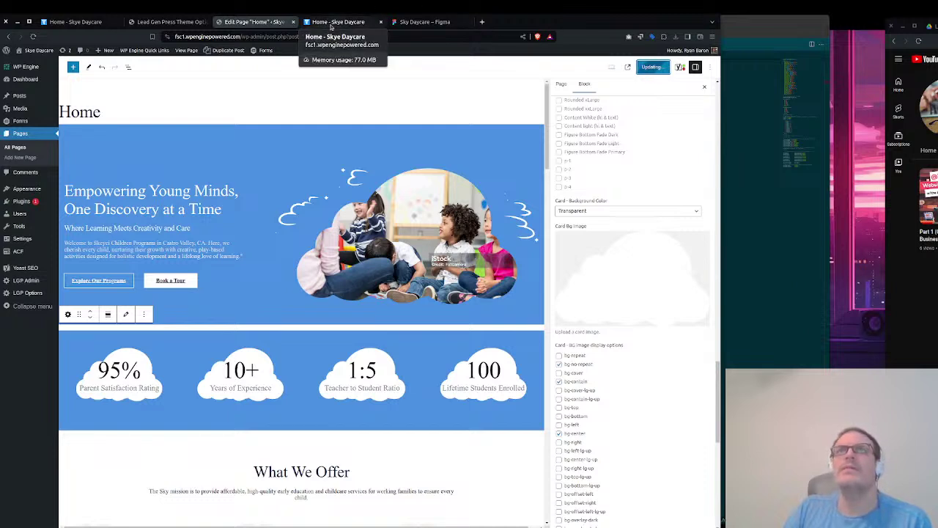
left_click(332, 26)
key("F5")
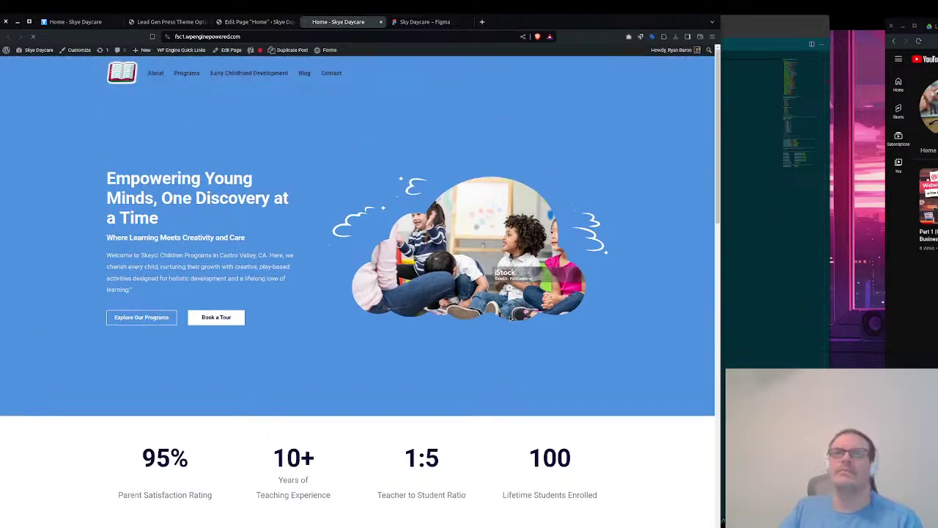
scroll(563, 334, "down", 2)
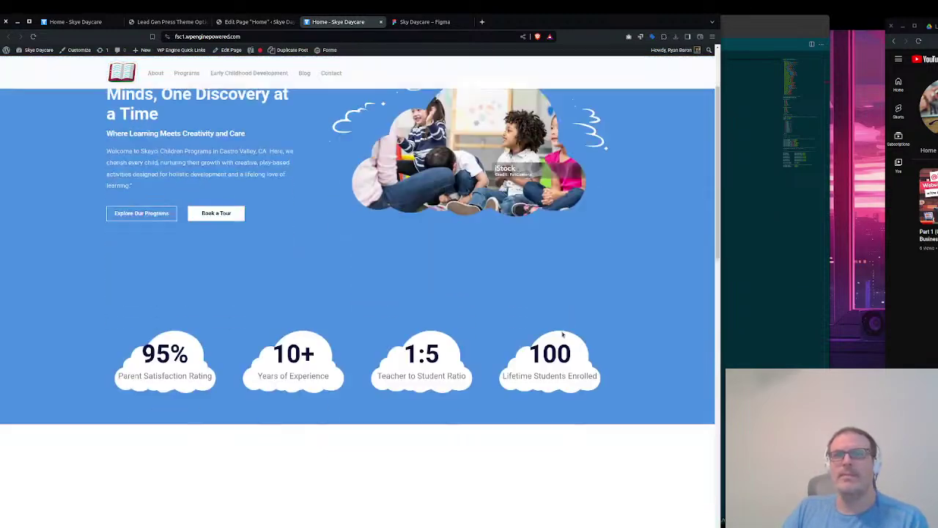
scroll(602, 381, "up", 3)
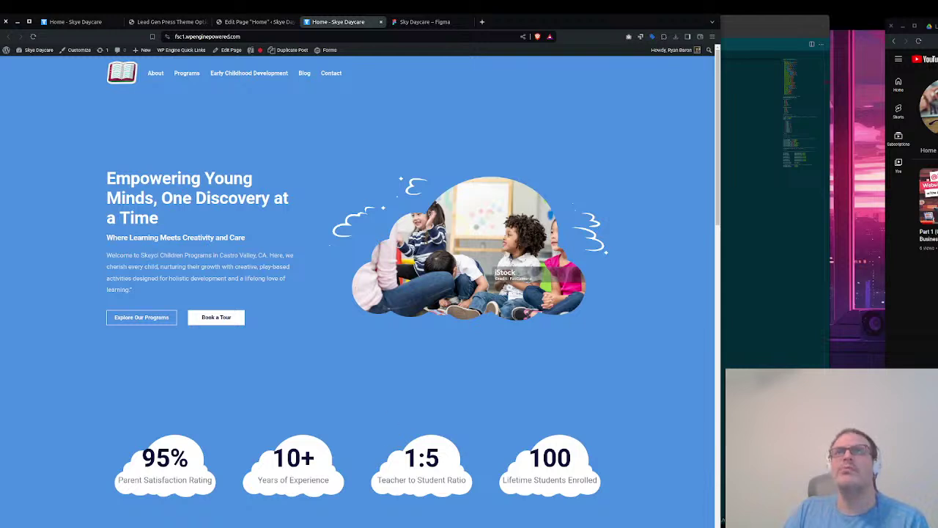
Back in the page editor, set the hero section's minimum height to Min View Height - 45 and update the page
left_click(253, 21)
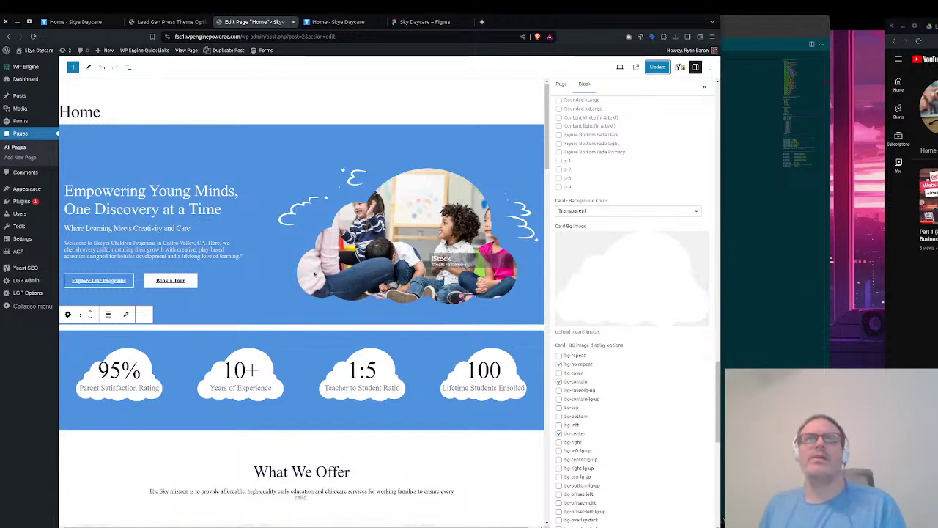
left_click(449, 346)
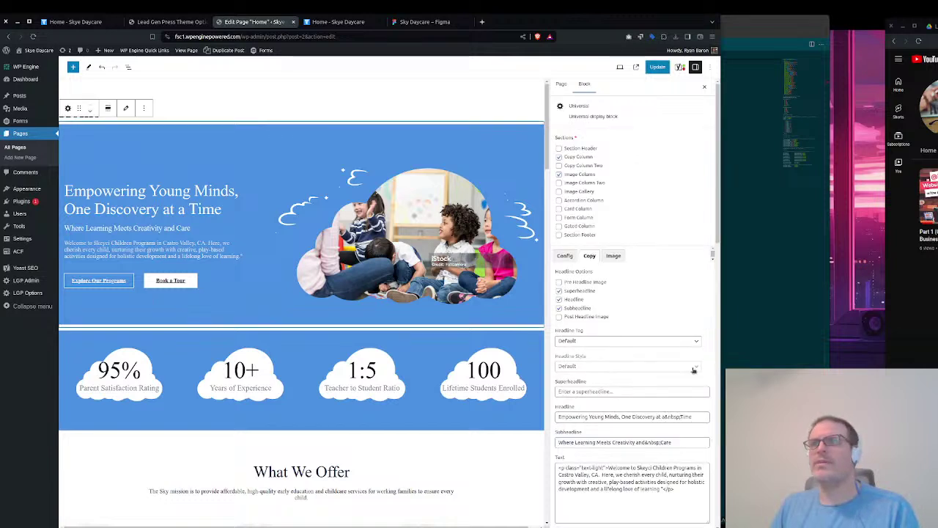
scroll(610, 351, "down", 3)
scroll(611, 352, "down", 2)
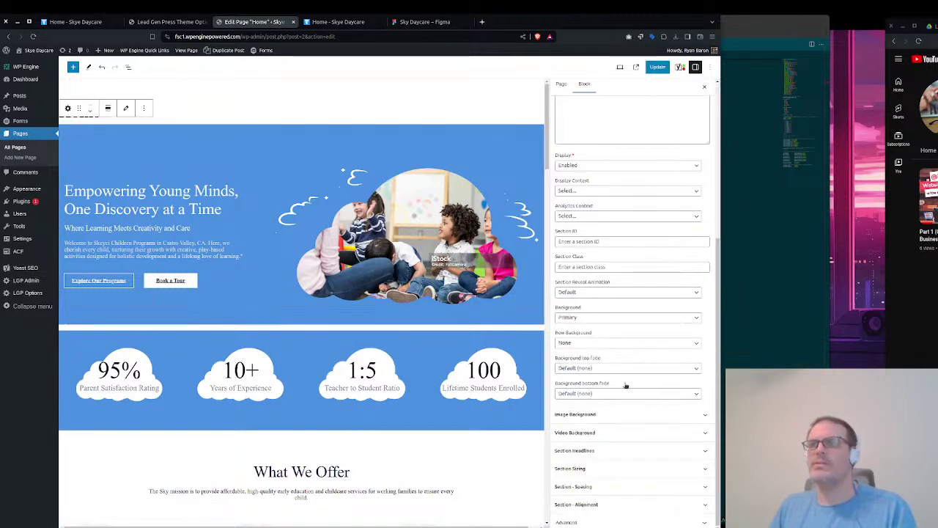
left_click(602, 486)
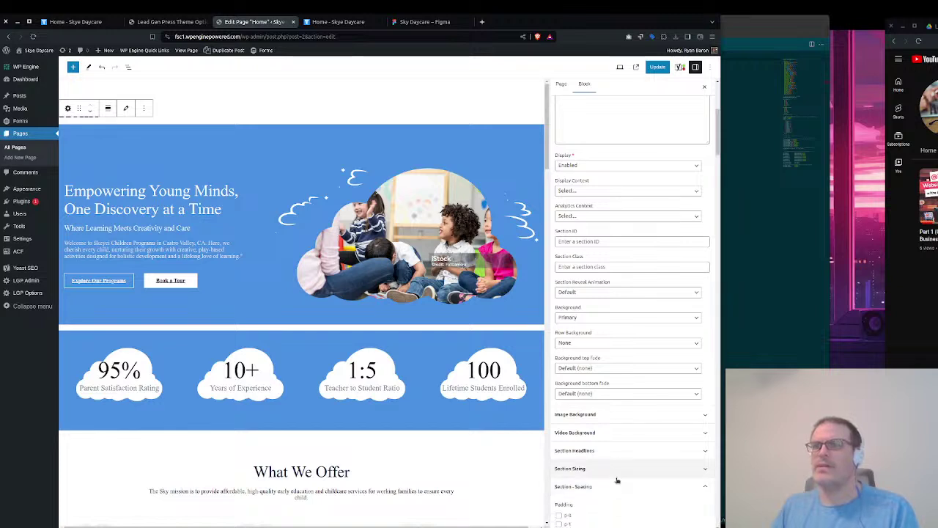
left_click(616, 486)
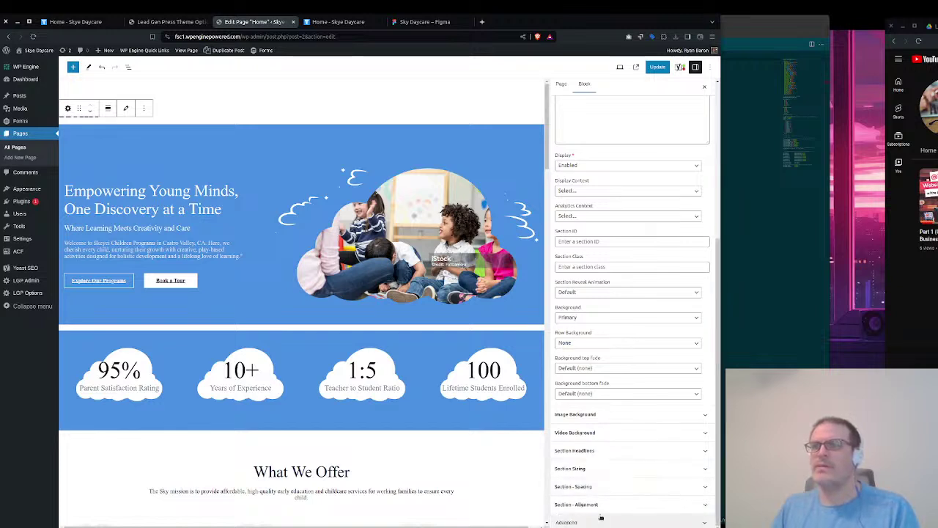
scroll(595, 451, "up", 4)
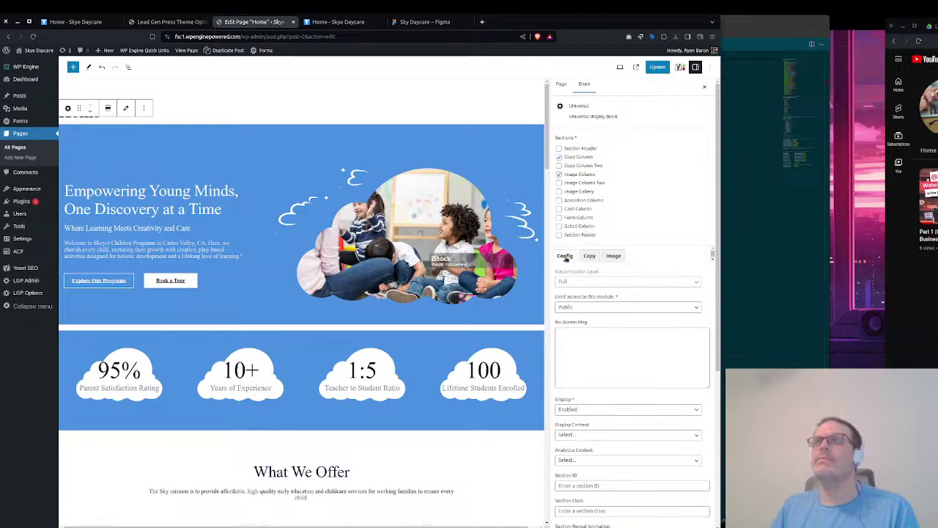
scroll(627, 431, "down", 4)
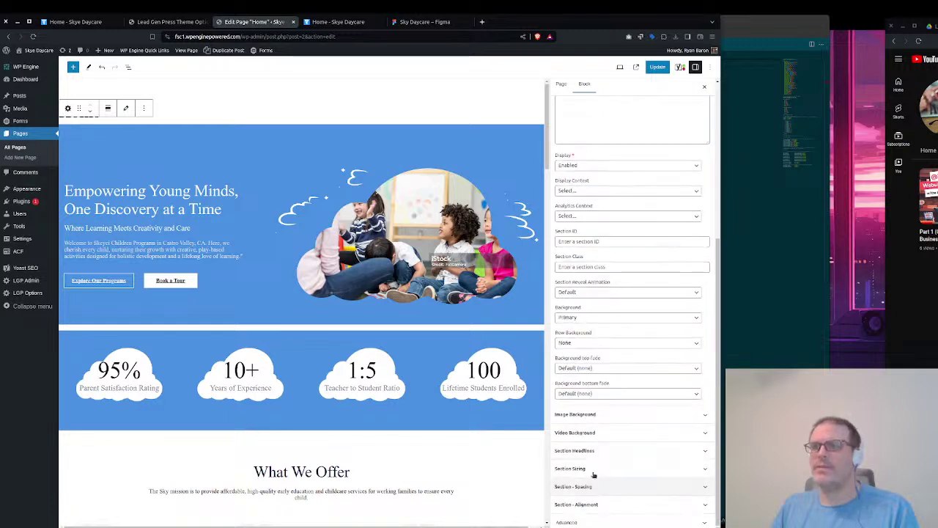
left_click(594, 472)
left_click(616, 466)
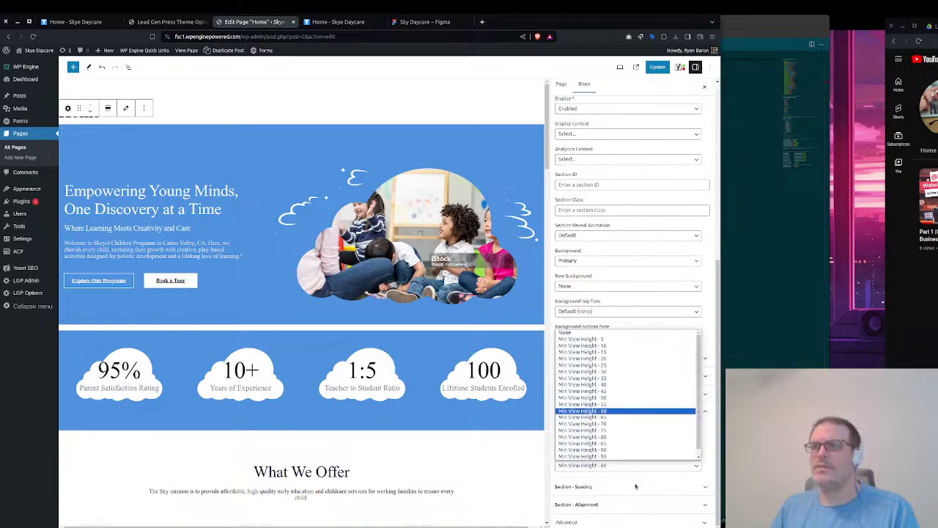
left_click(627, 391)
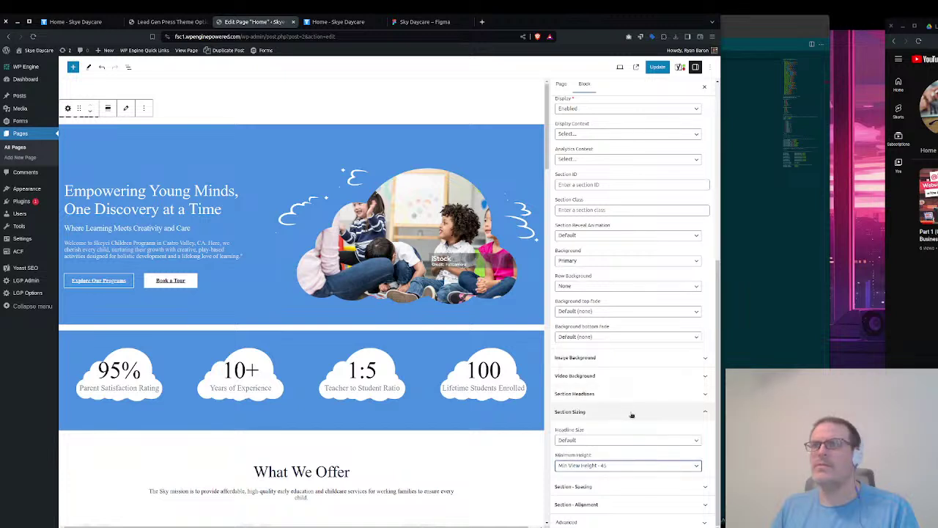
left_click(659, 67)
Reload the live home page and review the spacing from the hero through the statistics row to What We Offer
left_click(338, 22)
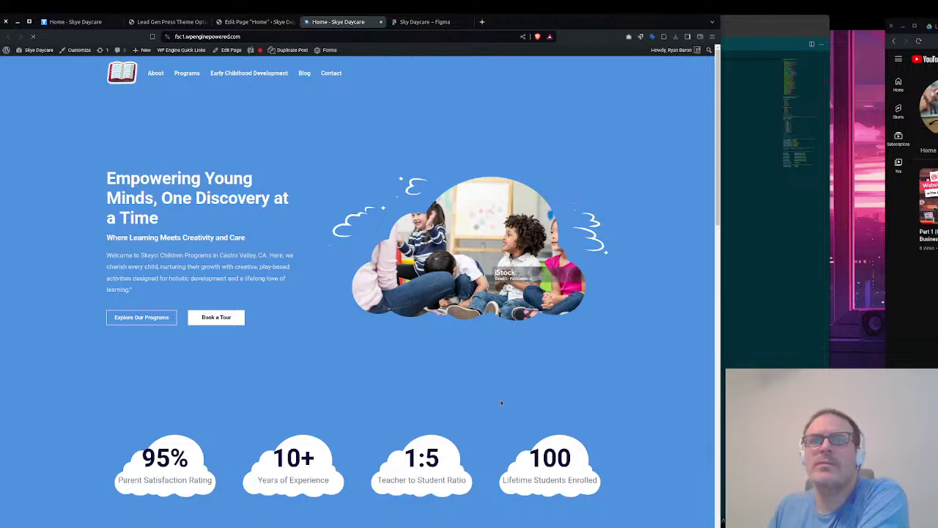
key("F5")
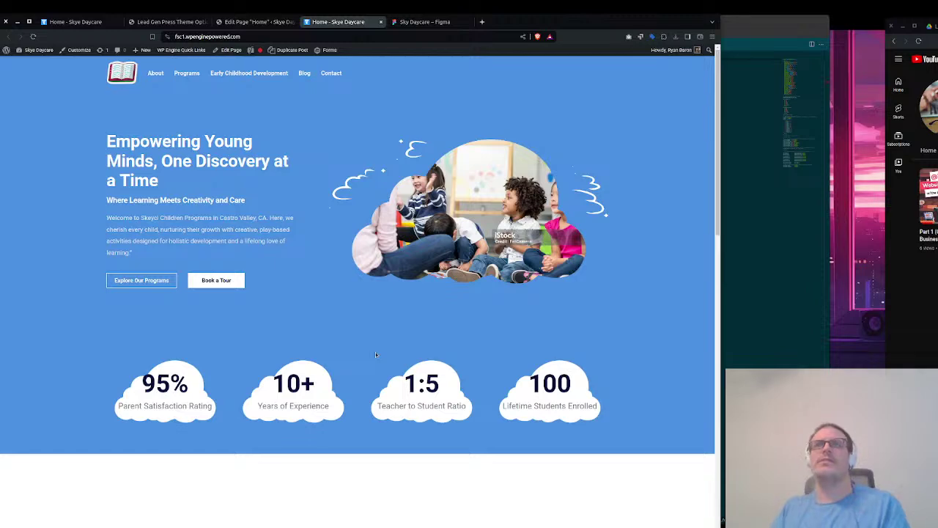
scroll(536, 329, "down", 3)
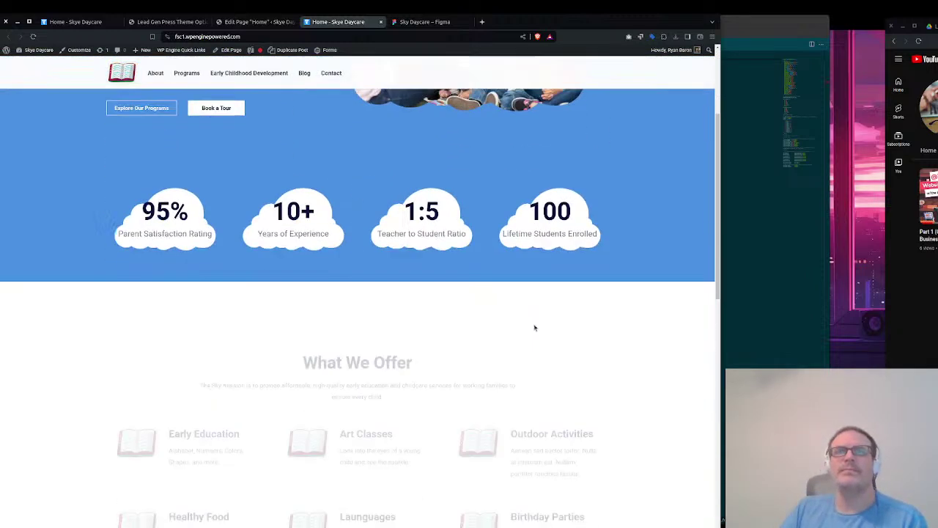
scroll(532, 333, "up", 3)
scroll(528, 337, "down", 5)
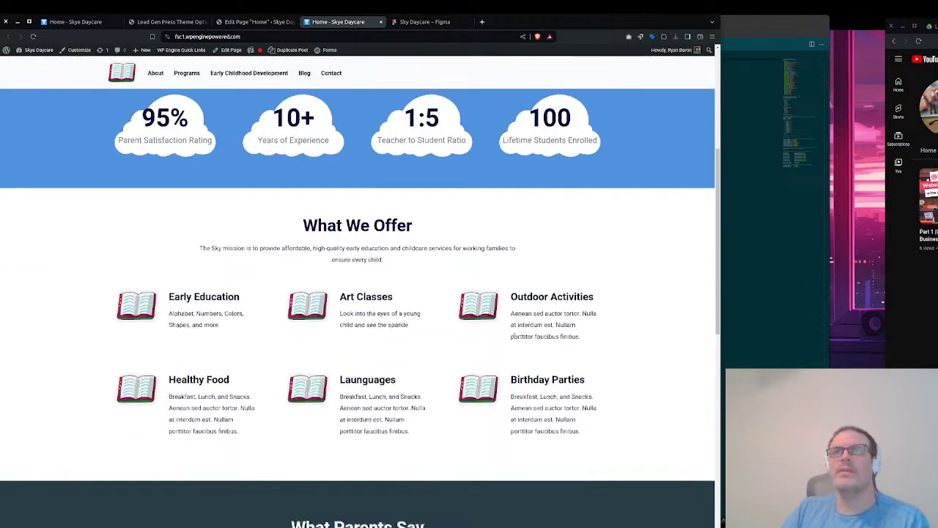
scroll(351, 286, "up", 5)
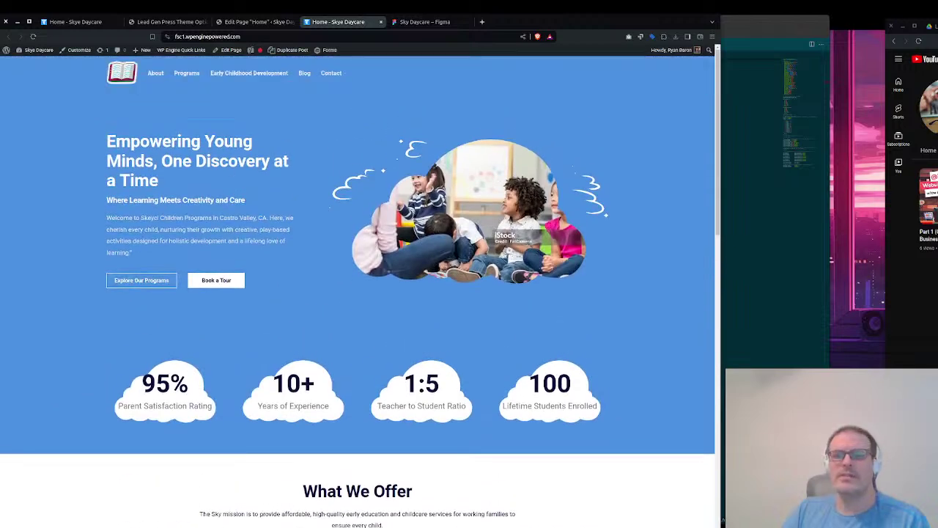